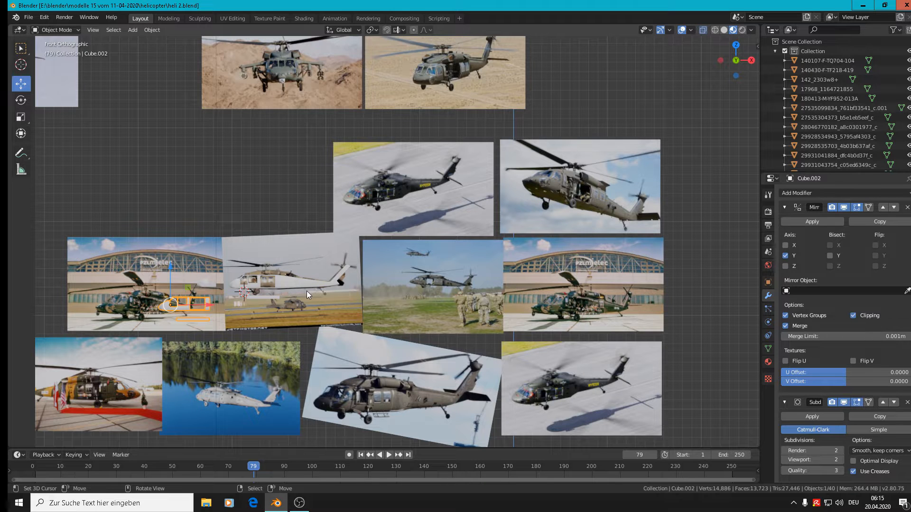
- Examine the helicopter reference photos, focusing on the cockpit, roof and engine cowling shapes
scroll(570, 392, up, 8)
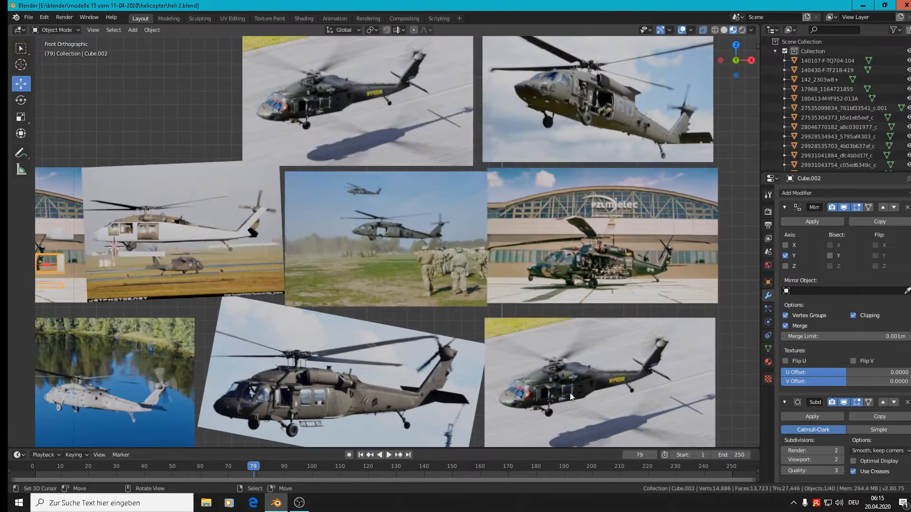
shift+middle_drag(556, 402, 435, 282)
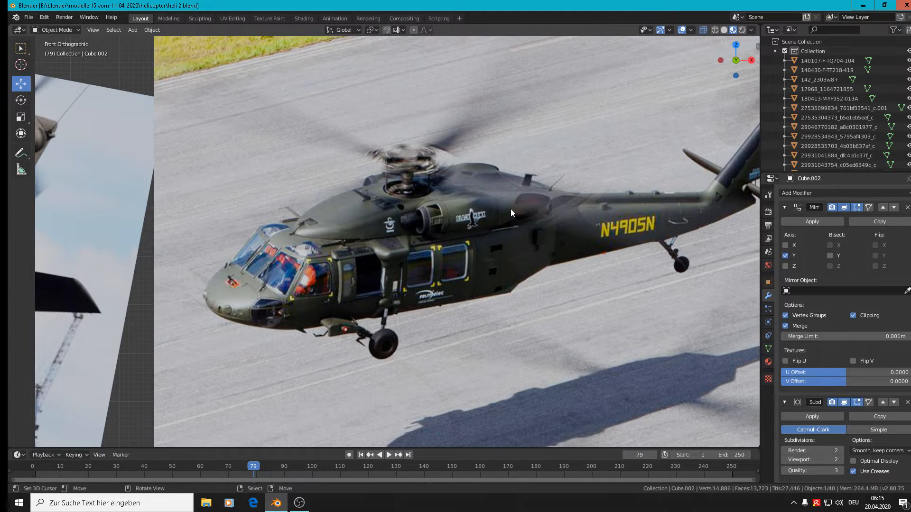
scroll(475, 236, down, 8)
scroll(354, 194, up, 4)
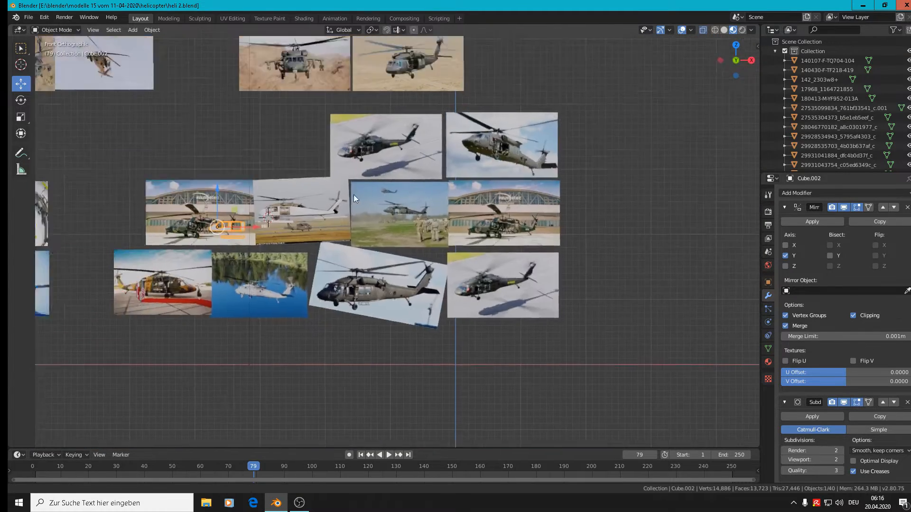
scroll(206, 196, up, 6)
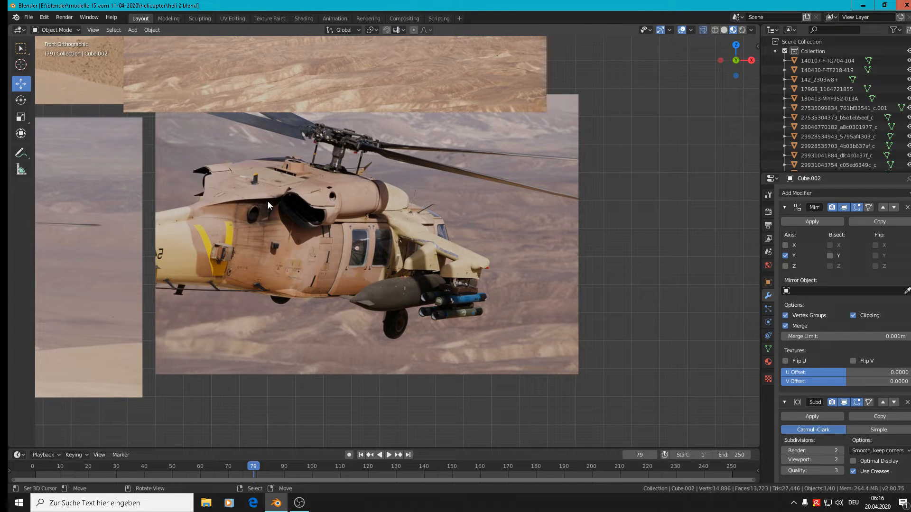
scroll(278, 263, down, 8)
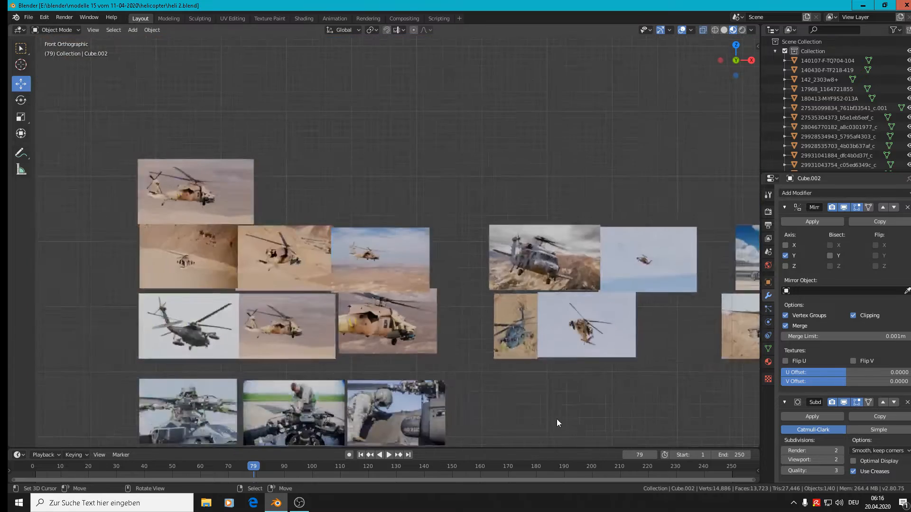
shift+middle_drag(339, 215, 77, 356)
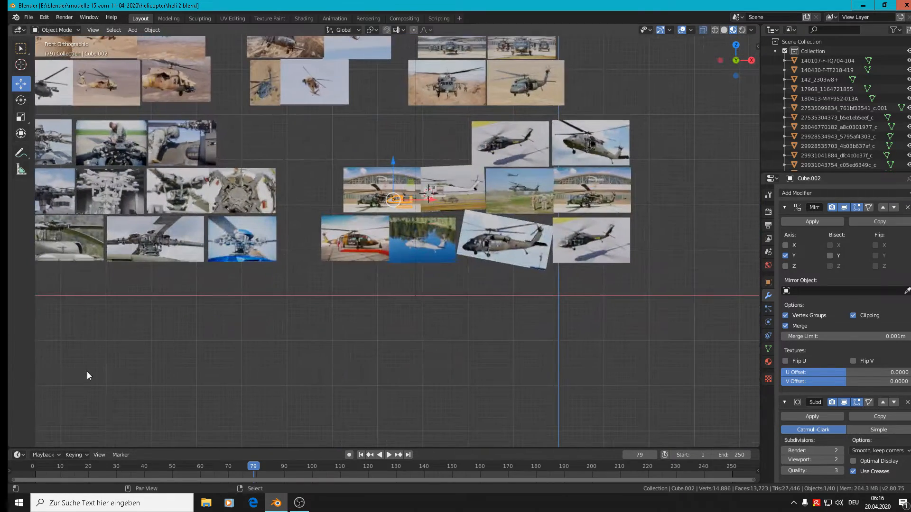
scroll(621, 257, up, 6)
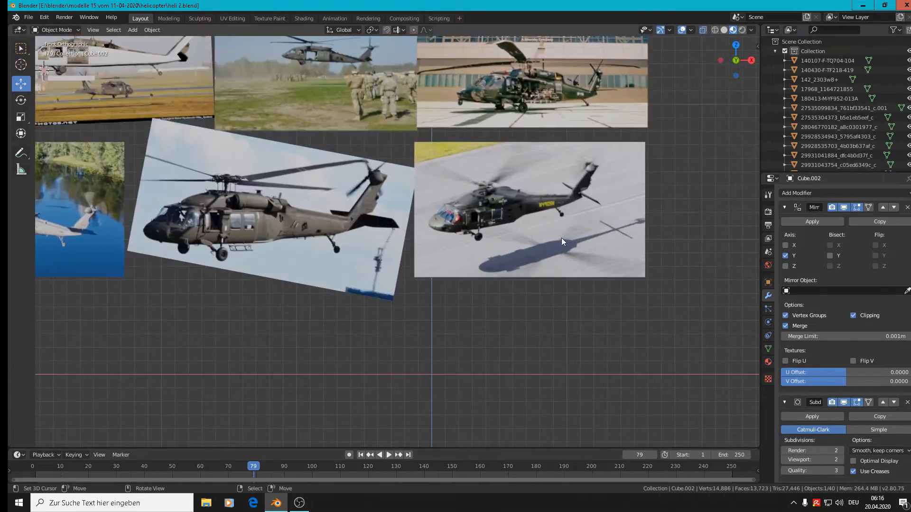
scroll(538, 235, up, 5)
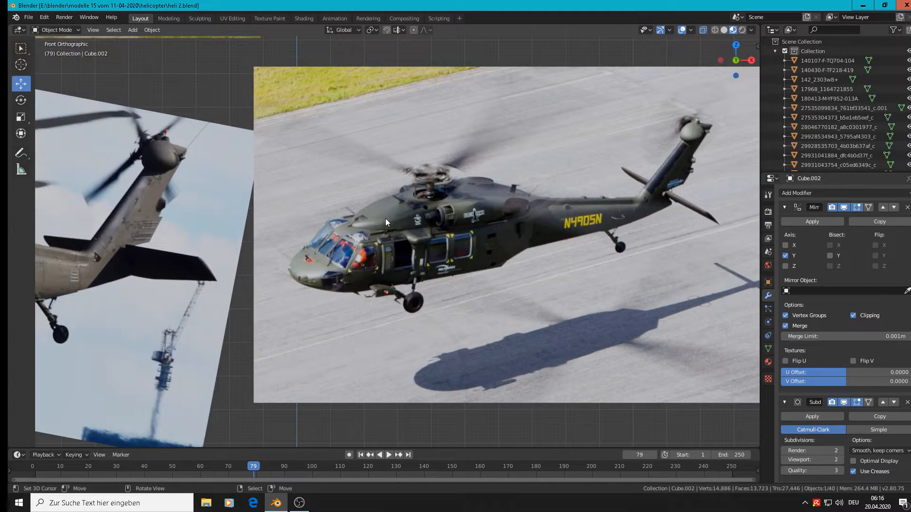
- Place the 3D cursor on the cowling above the cockpit in the lower-row runway photo and add a 12-vertex mesh circle there
shift+right_click(385, 218)
click(134, 30)
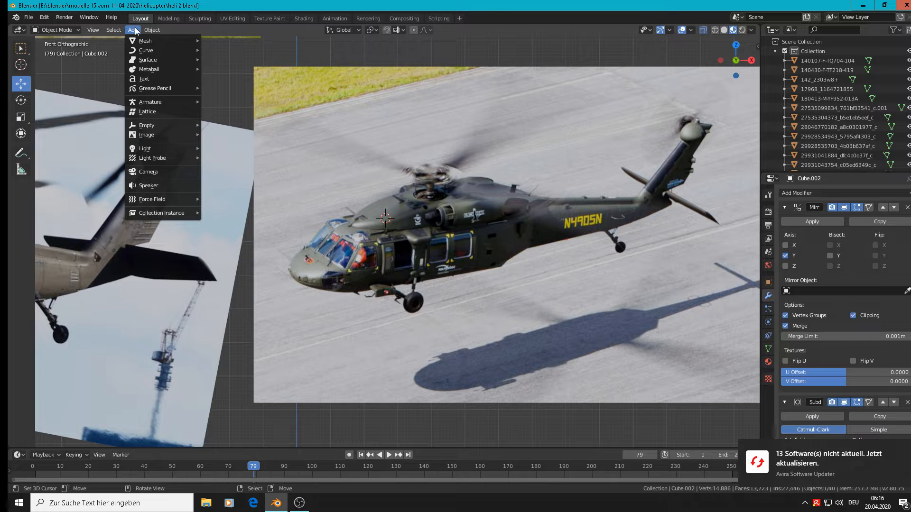
mouse_move(135, 39)
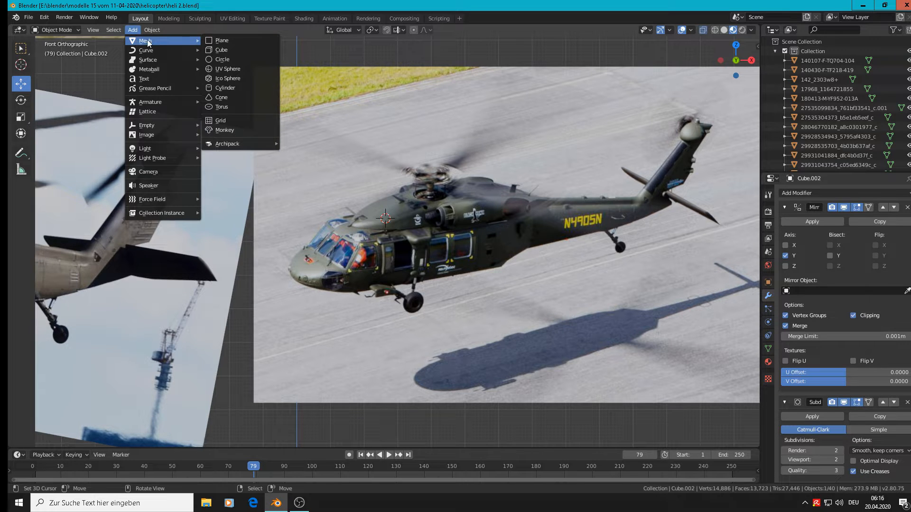
click(238, 59)
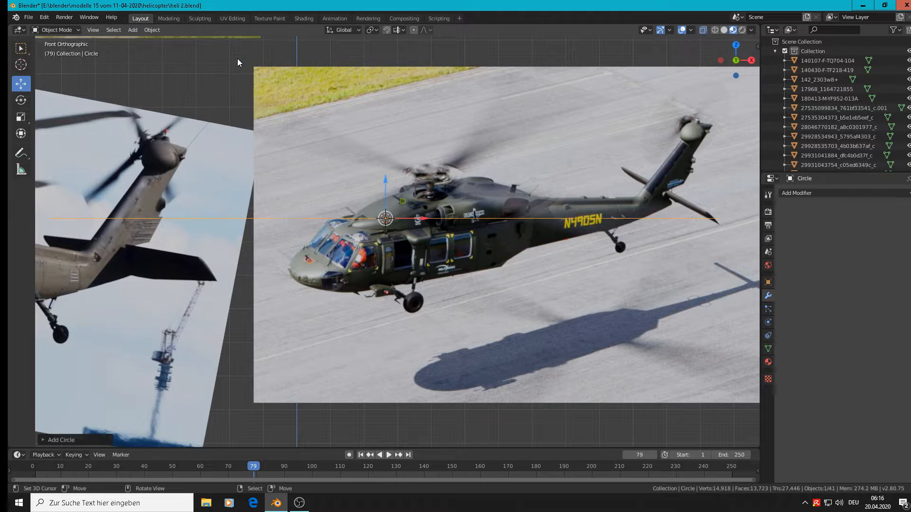
click(49, 440)
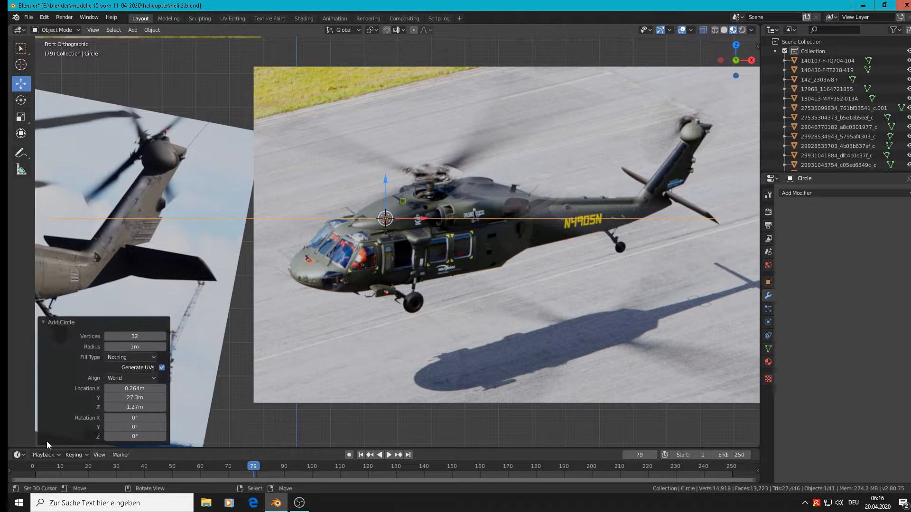
click(129, 338)
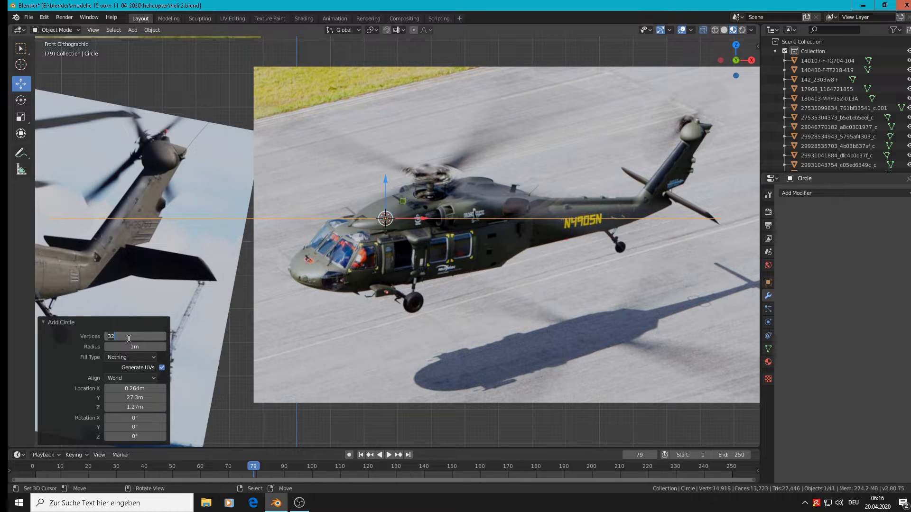
text(12)
key(Return)
- From the top view, delete the five vertices on the circle's +X side, leaving a half-circle arc, and return to Object Mode
middle_drag(334, 268, 338, 293)
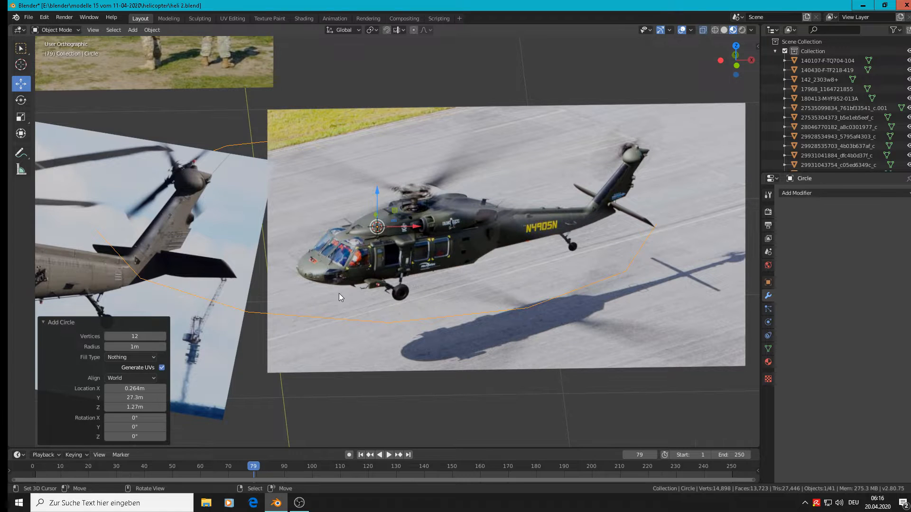
key(KP_7)
scroll(339, 289, down, 4)
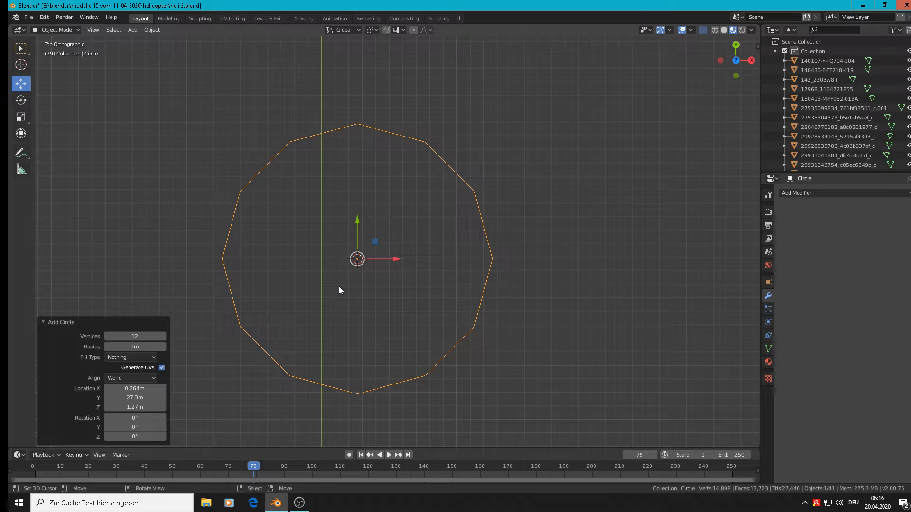
key(Tab)
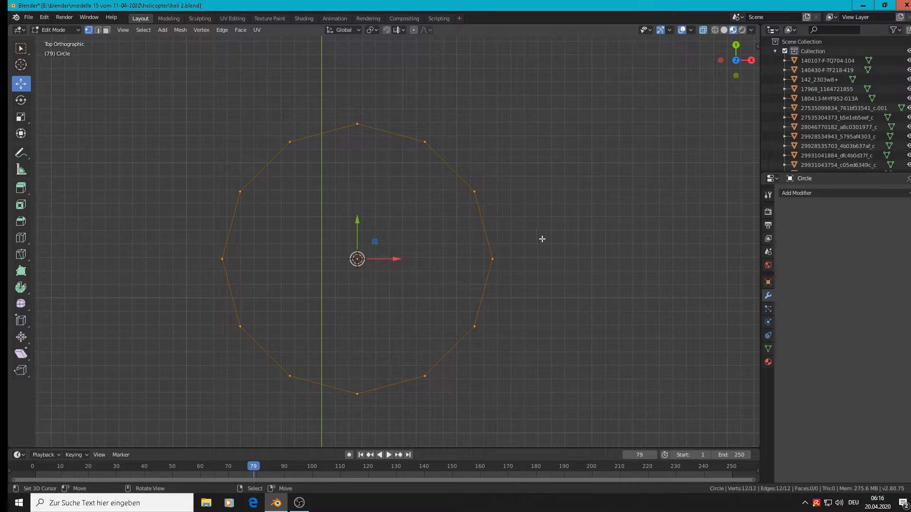
key(alt+a)
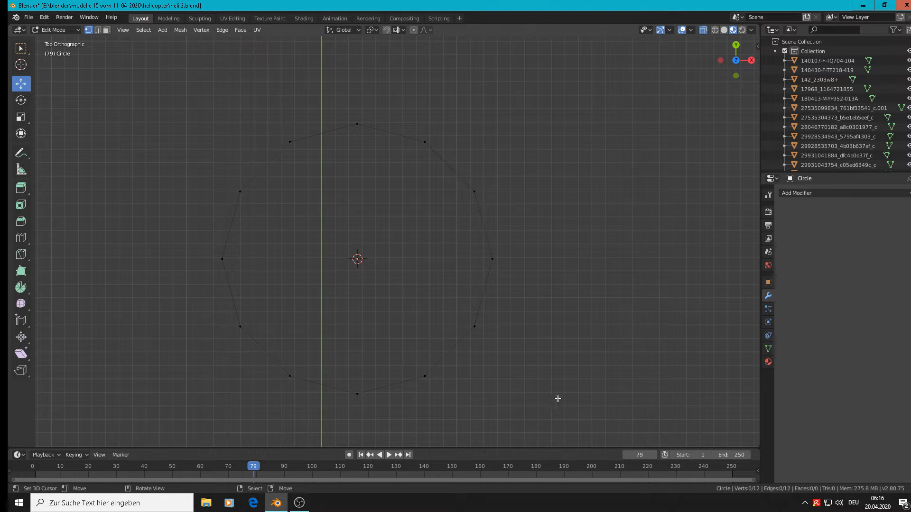
drag(552, 412, 392, 91)
key(x)
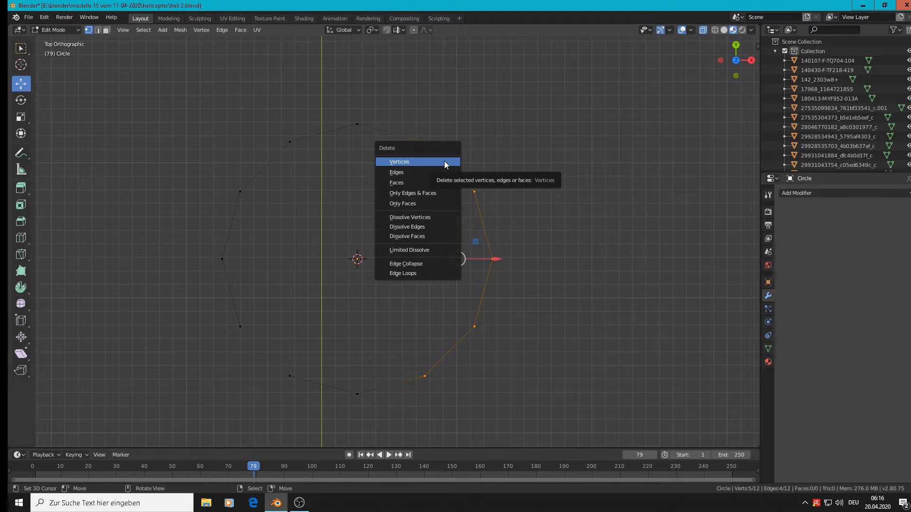
click(444, 161)
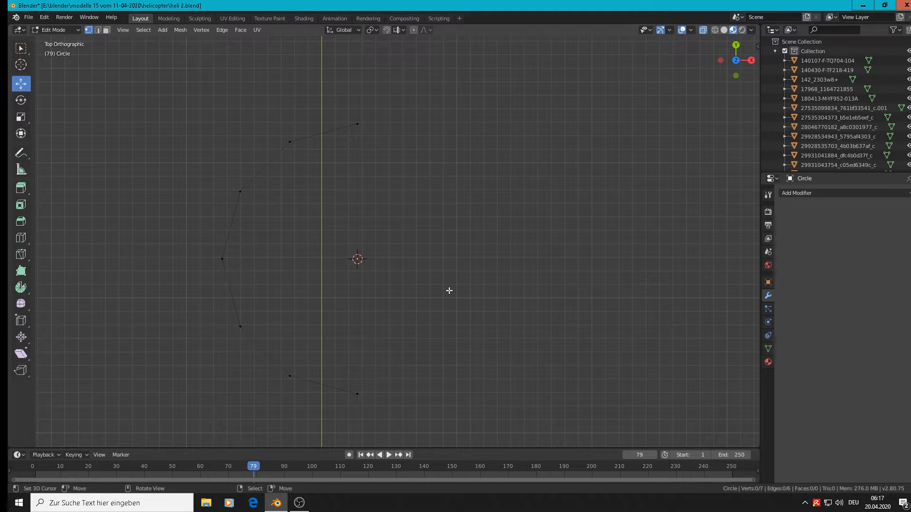
key(Tab)
- Rotate the half-circle 90° about the global X axis so it stands upright in the front view
key(KP_1)
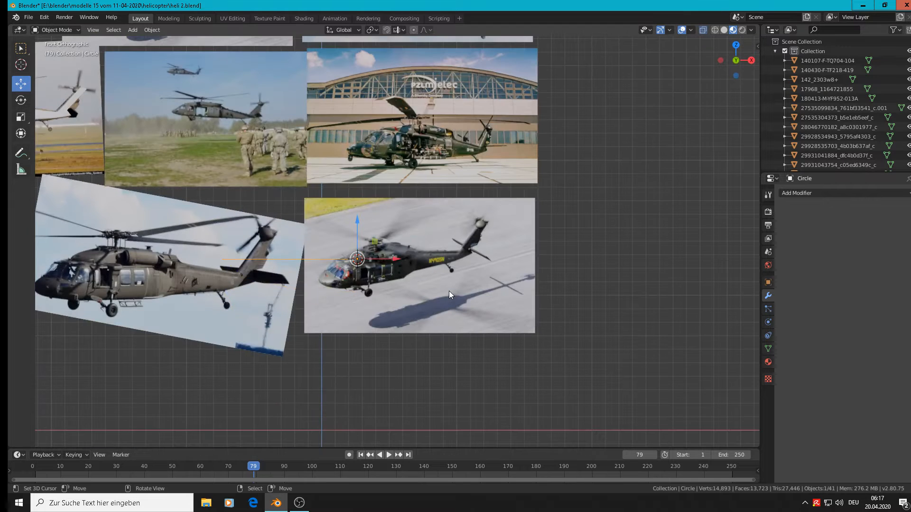
key(r)
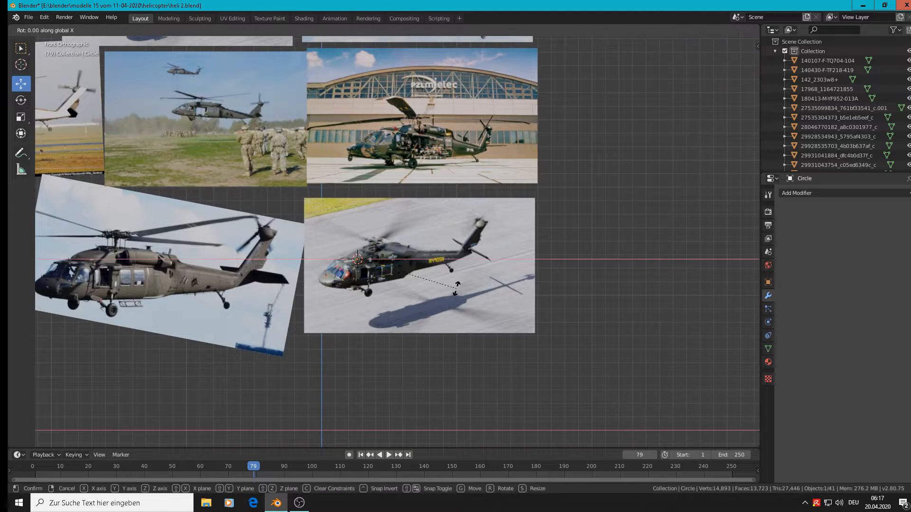
key(x)
key(9)
key(0)
key(Return)
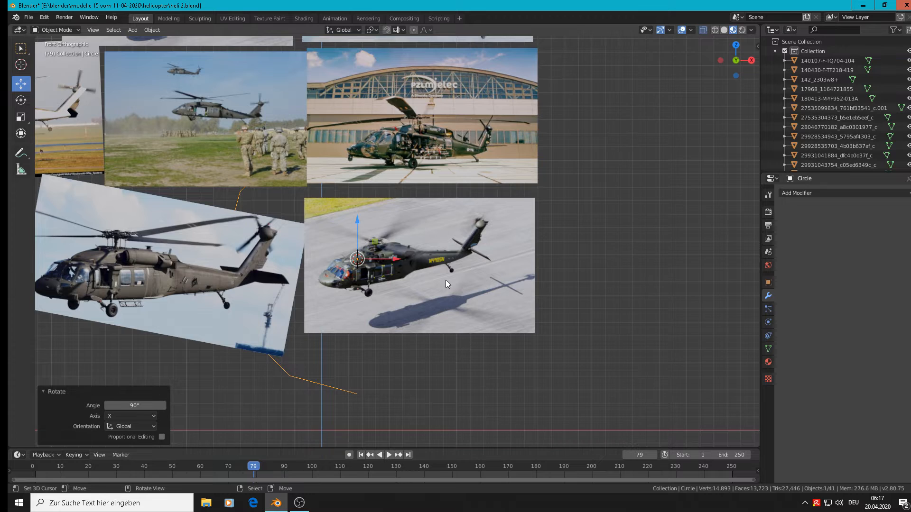
- Move the half-circle about -23.2 m along the Y axis, in front of the reference photos
scroll(446, 283, down, 6)
mouse_move(462, 288)
middle_down()
mouse_move(442, 310)
mouse_move(388, 334)
mouse_move(457, 303)
middle_up()
drag(429, 313, 275, 374)
- In the front view, scale the half-circle uniformly down to about 0.105 to approach the cockpit's size in the photo
key(KP_1)
scroll(321, 346, up, 3)
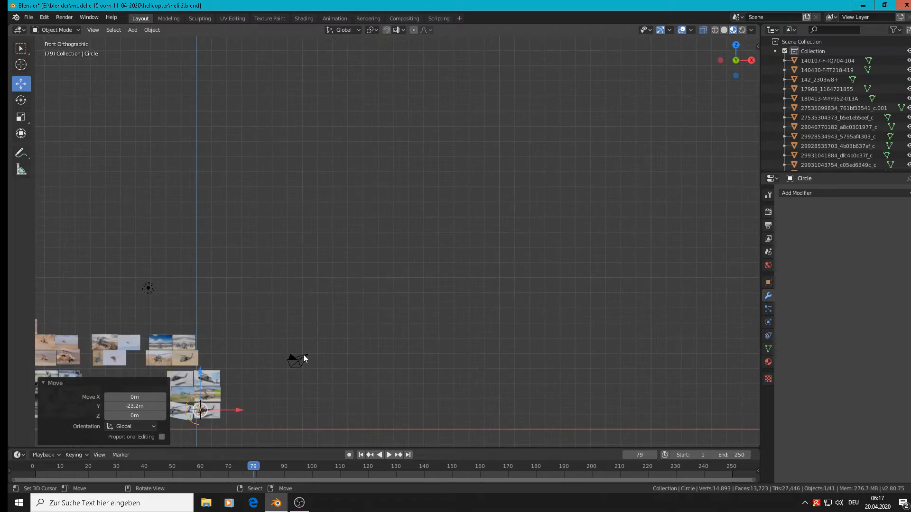
shift+middle_drag(252, 334, 533, 104)
scroll(451, 178, up, 8)
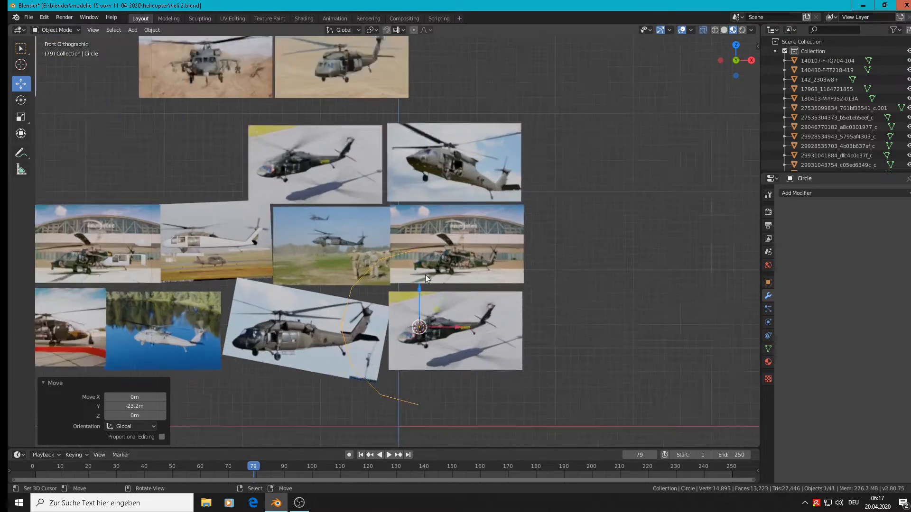
key(s)
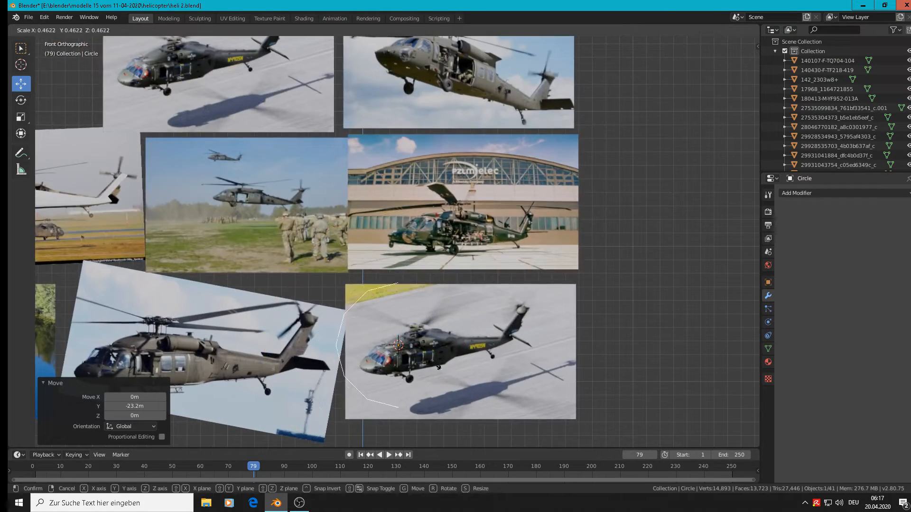
click(405, 357)
scroll(405, 357, up, 1)
scroll(405, 356, up, 5)
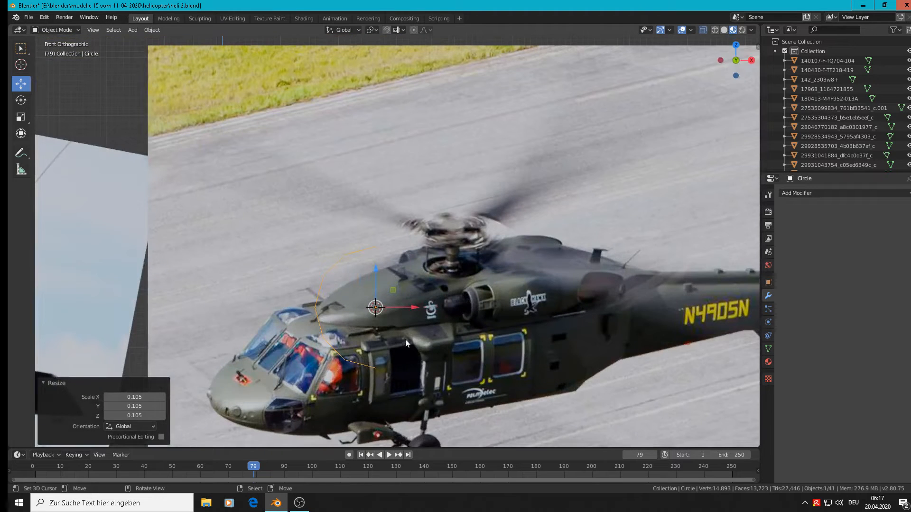
- Stretch the half-circle along the global X axis by a factor of about 2.07
scroll(395, 299, down, 1)
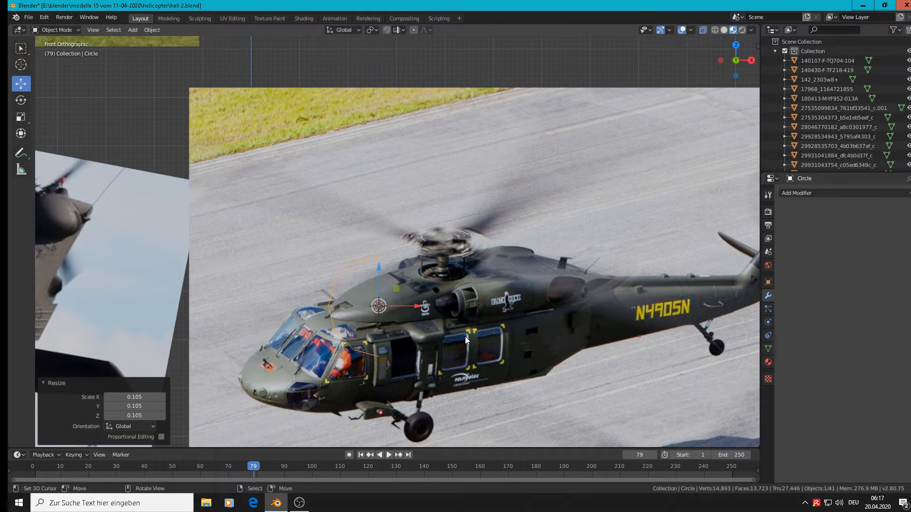
key(s)
key(x)
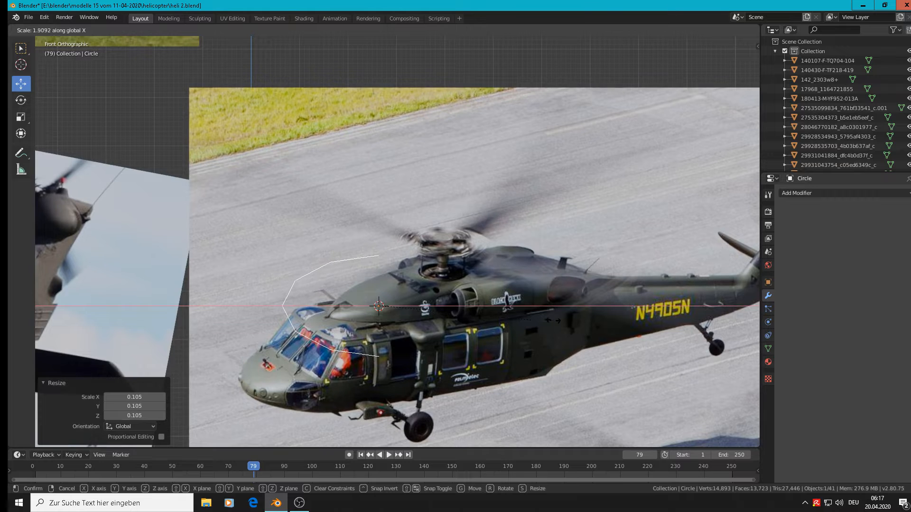
click(522, 307)
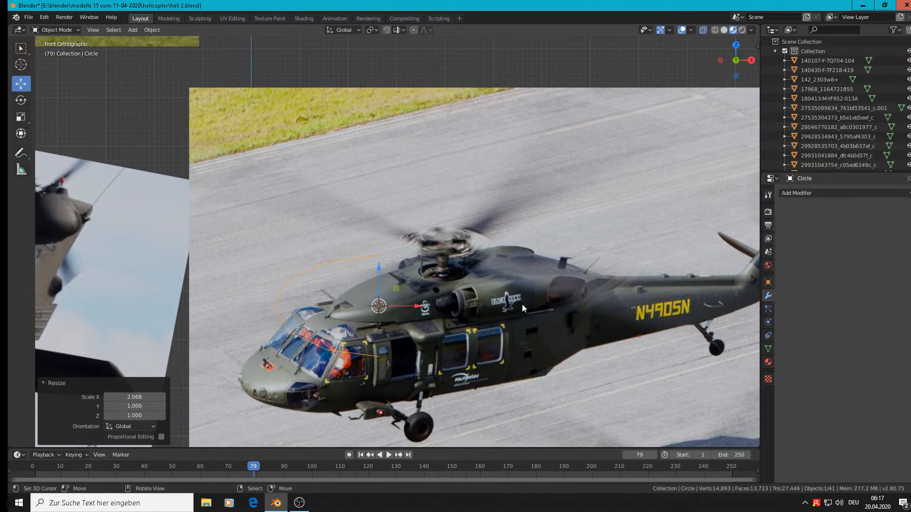
- Add a Subdivision Surface modifier to the half-circle
click(827, 195)
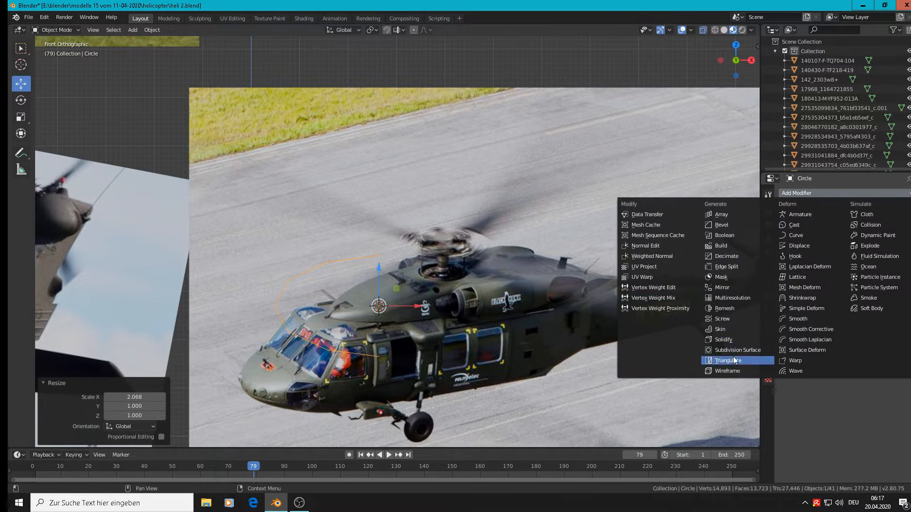
click(737, 350)
scroll(377, 304, up, 3)
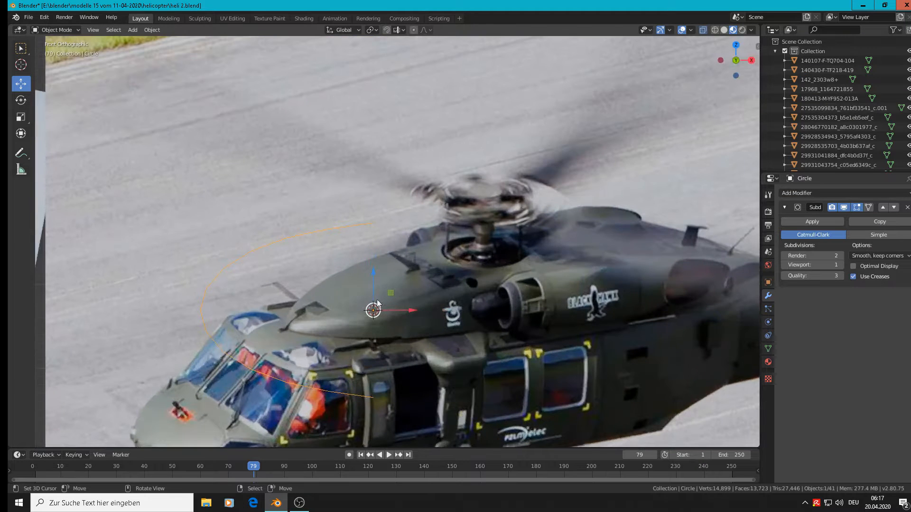
- In Edit Mode, delete the three upper vertices of the arc, keeping only its lower curve near the cockpit
scroll(411, 338, down, 5)
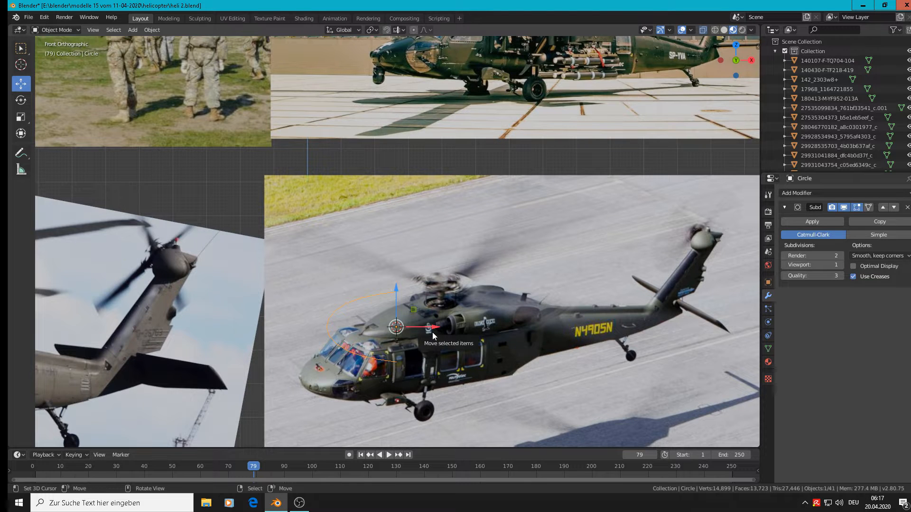
scroll(370, 327, up, 3)
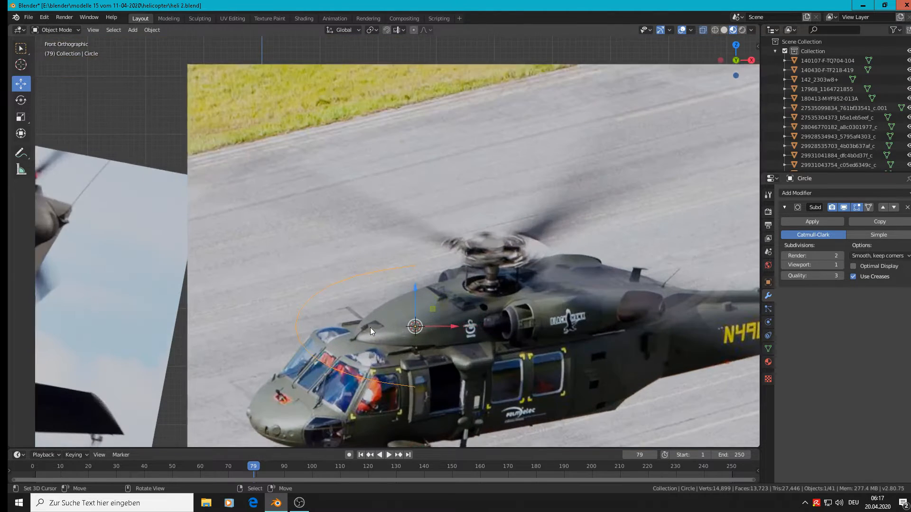
key(Tab)
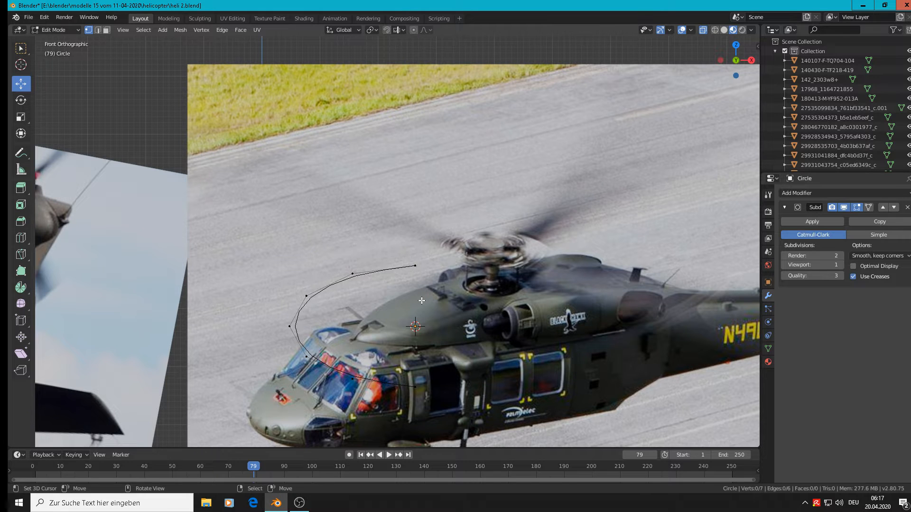
key(c)
mouse_move(418, 268)
mouse_down()
mouse_move(283, 294)
mouse_move(306, 294)
mouse_up()
right_click(323, 283)
key(x)
click(323, 284)
scroll(348, 327, down, 2)
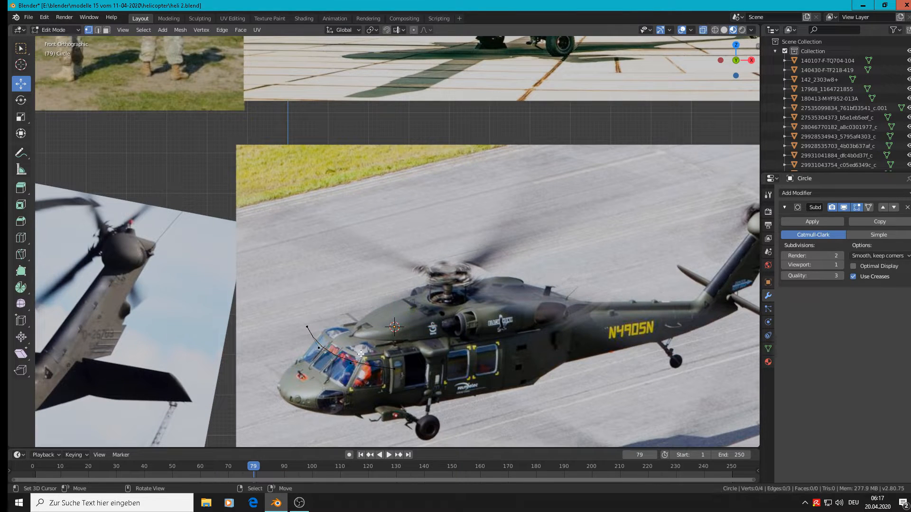
- Add a Mirror modifier to the half-circle, mirroring along Y instead of X with Clipping enabled
key(Tab)
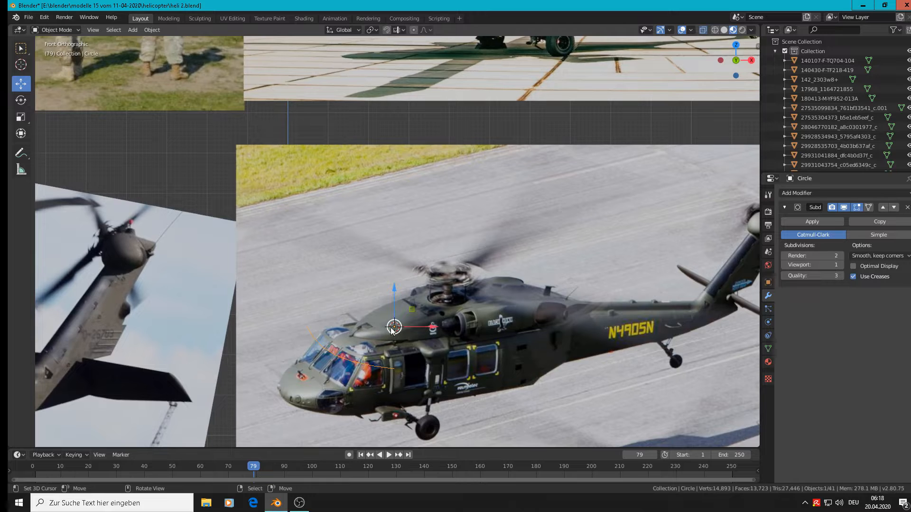
click(835, 193)
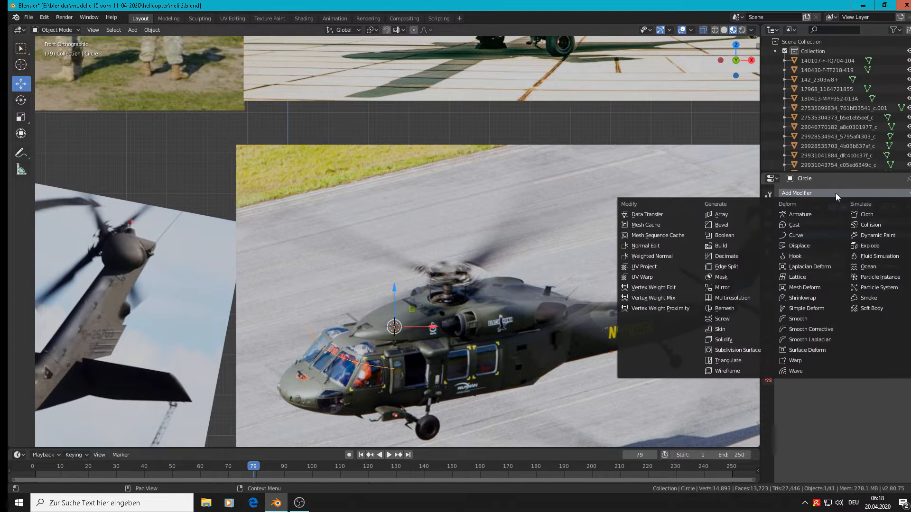
click(750, 289)
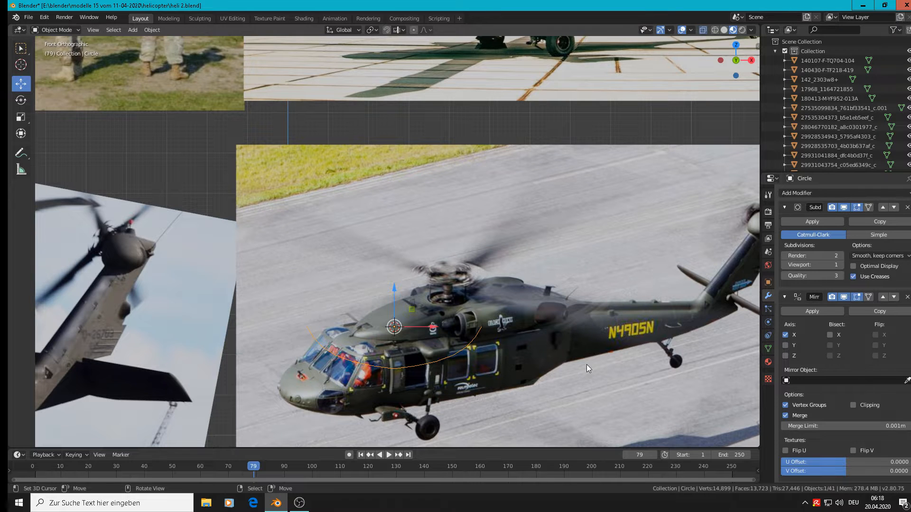
scroll(586, 364, up, 2)
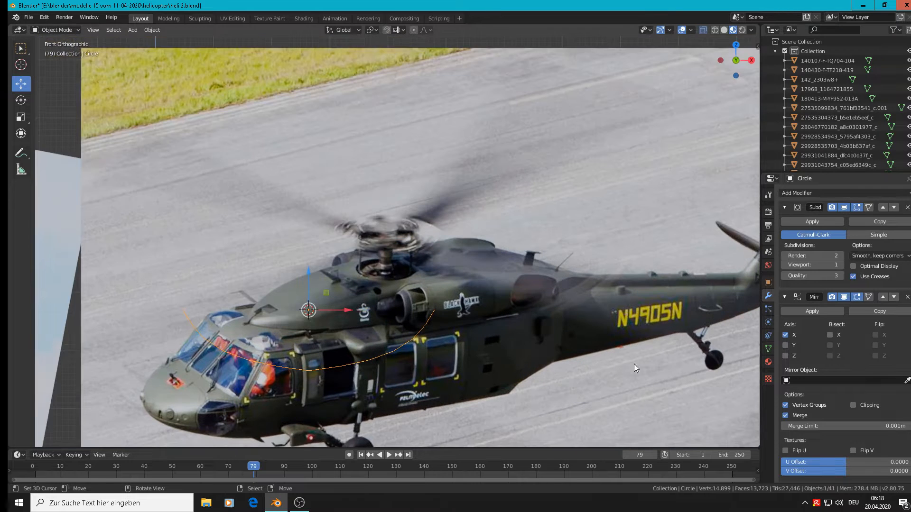
click(785, 334)
click(785, 345)
shift+middle_drag(235, 269, 362, 198)
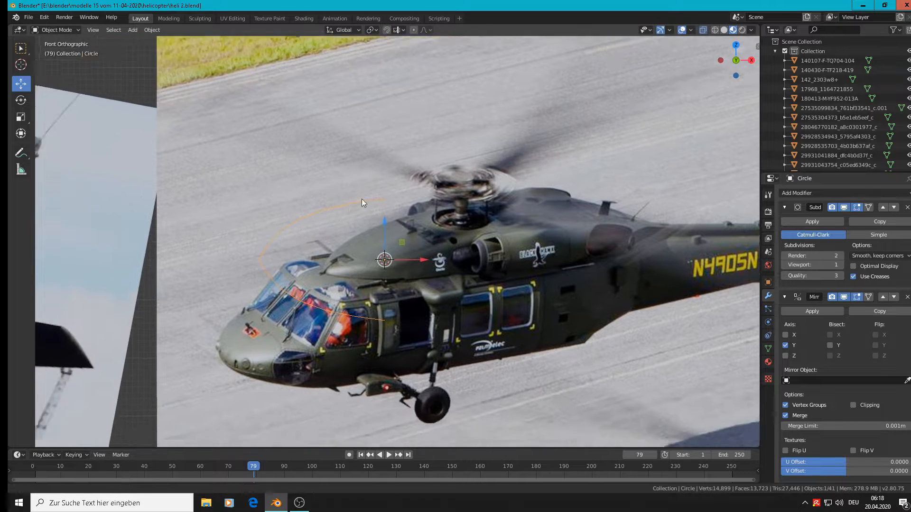
scroll(363, 194, up, 2)
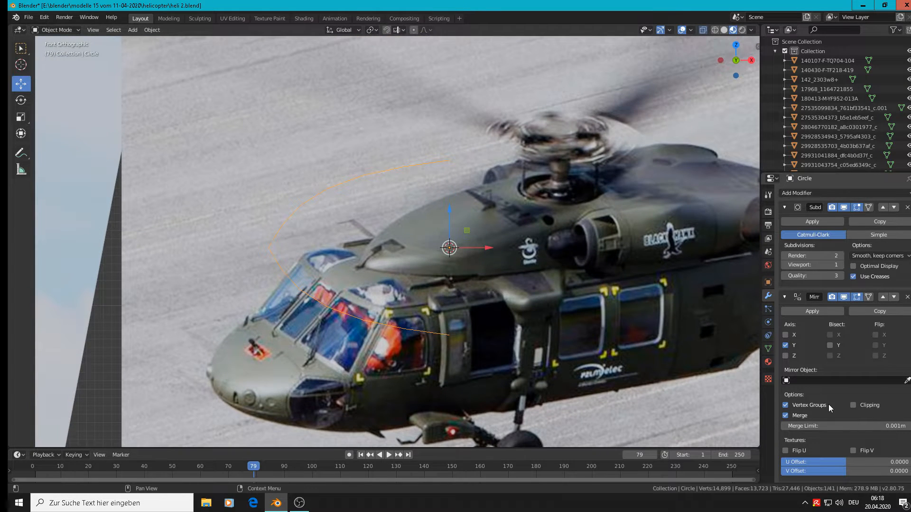
click(853, 405)
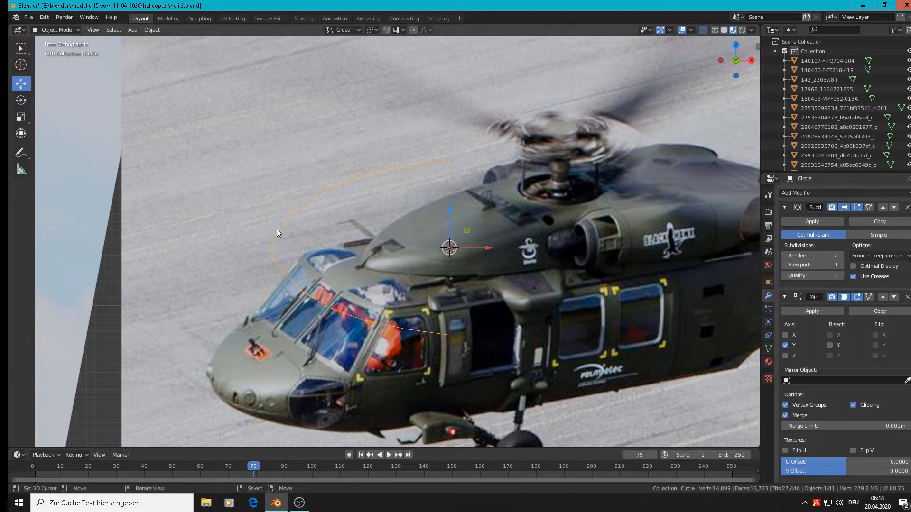
- In Edit Mode, move the mirrored arc's foremost vertex a short distance along X toward the inside of the profile
key(Tab)
click(268, 247)
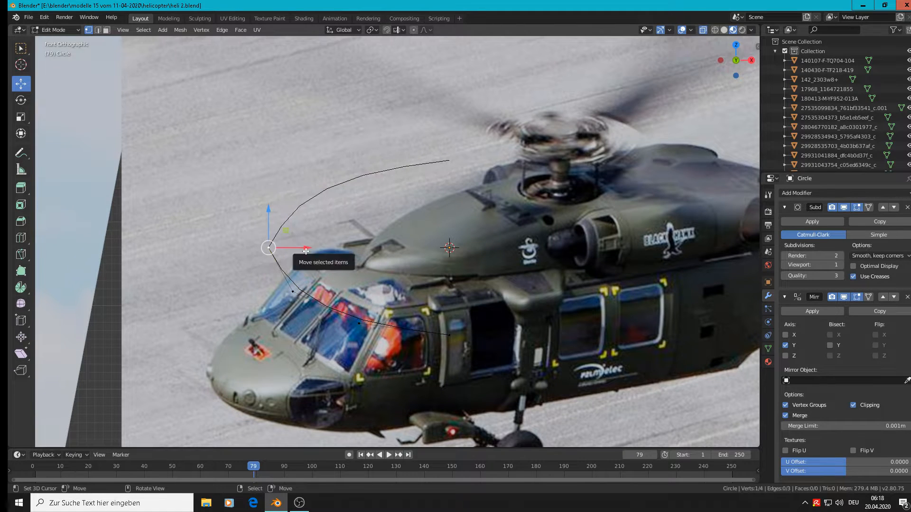
drag(306, 252, 327, 247)
key(Tab)
key(Tab)
key(g)
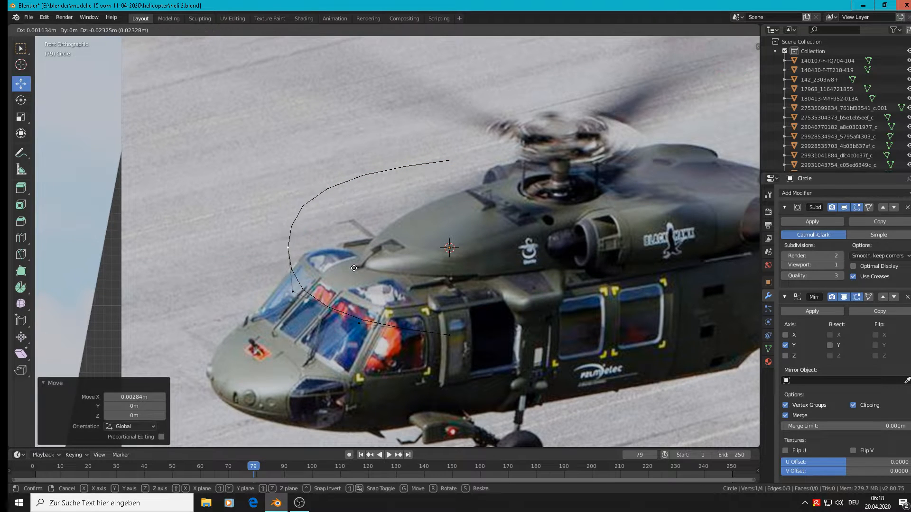
click(351, 267)
key(Tab)
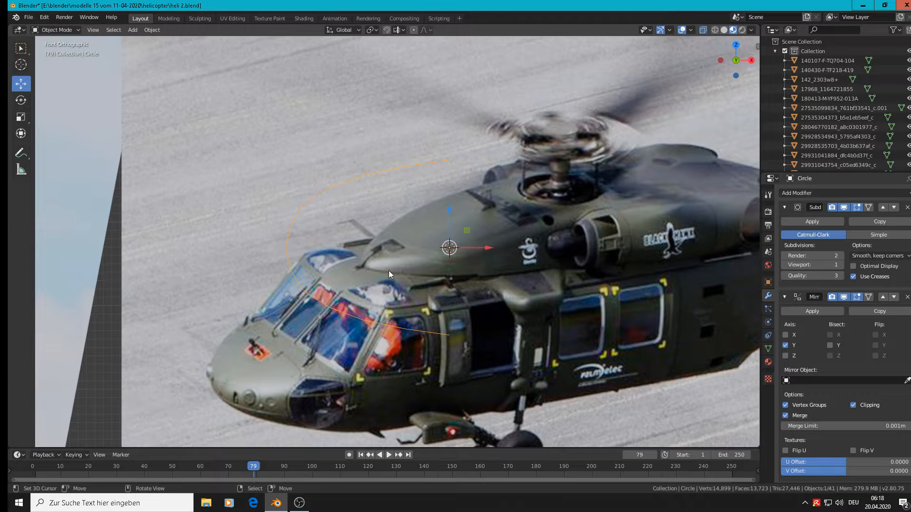
scroll(451, 296, down, 2)
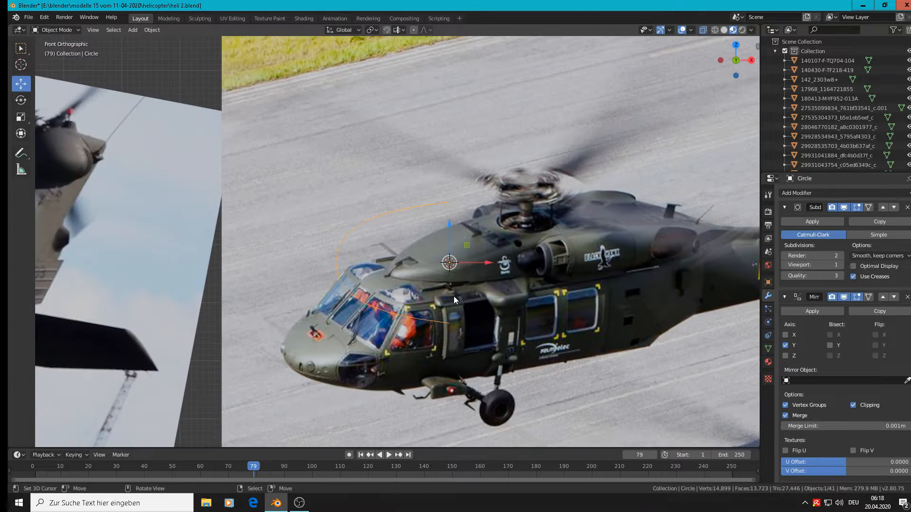
- Set the Subdivision Surface viewport level to 2 and move the arc's foremost vertex about -0.0204 m along X
click(840, 264)
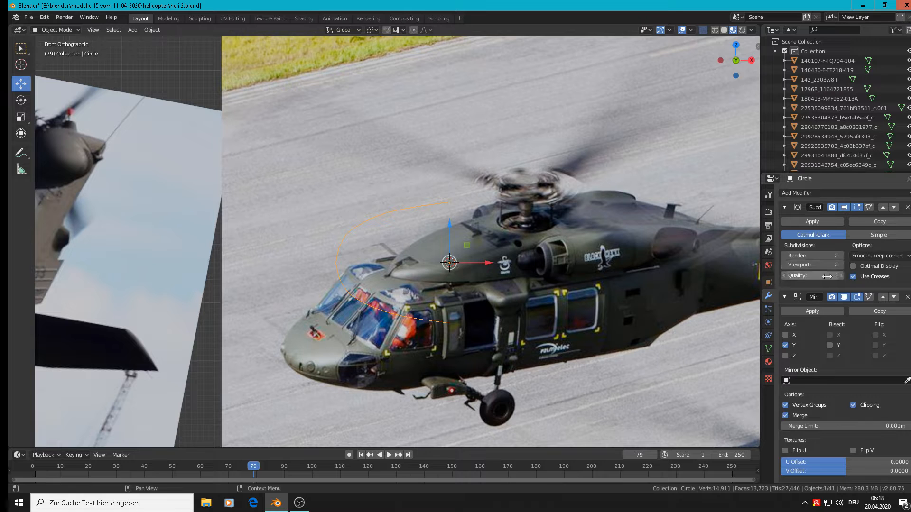
scroll(381, 299, up, 2)
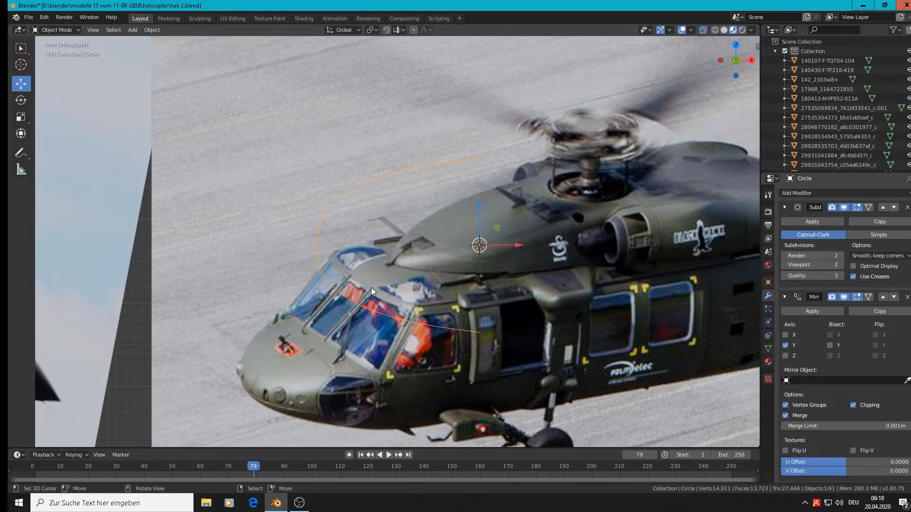
key(Tab)
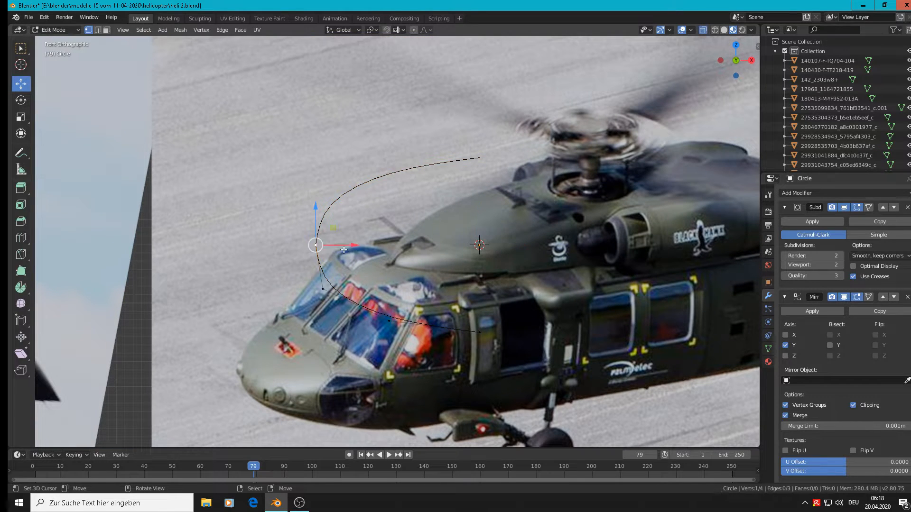
key(g)
key(x)
click(322, 247)
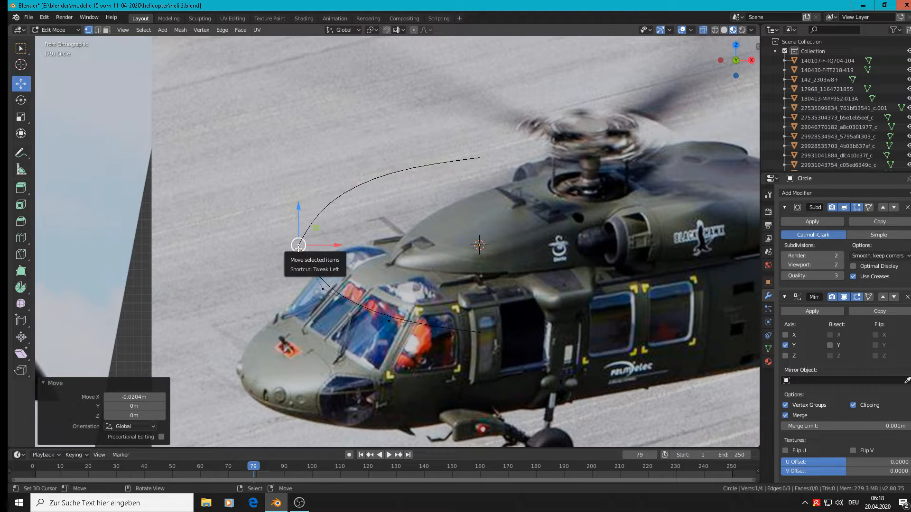
- Set the Mirror modifier's merge limit to 0 m
drag(825, 426, 802, 426)
key(Tab)
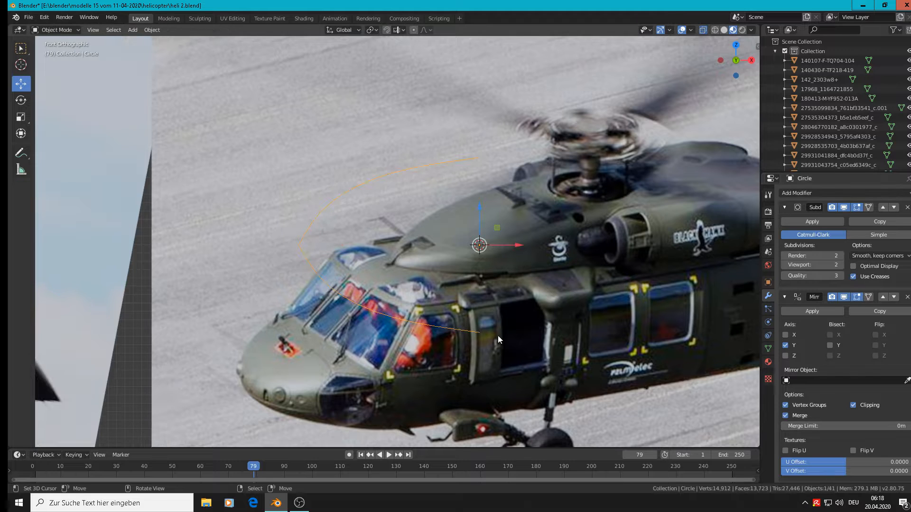
key(Tab)
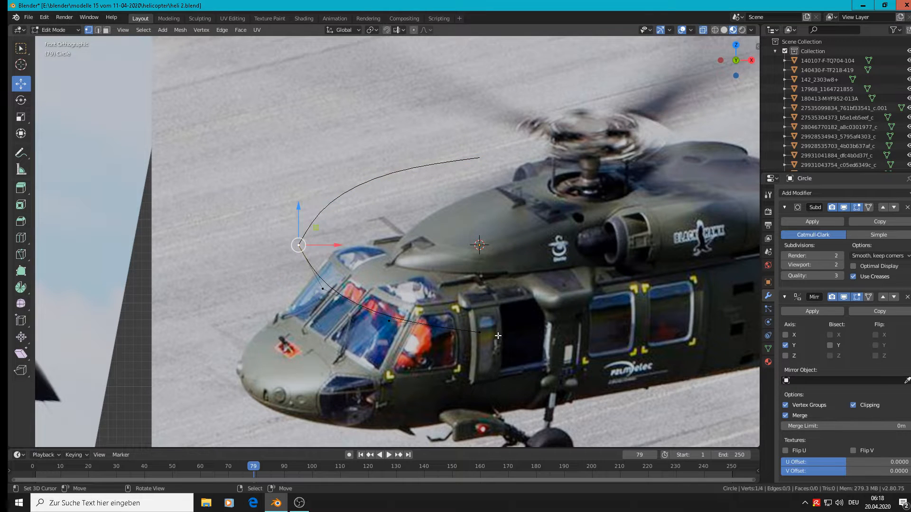
- Undo the vertex moves, the Mirror modifier and the vertex deletion, restoring the full half-circle with only its Subdivision Surface modifier
key(ctrl+z)
key(ctrl+z)
key(ctrl+z)
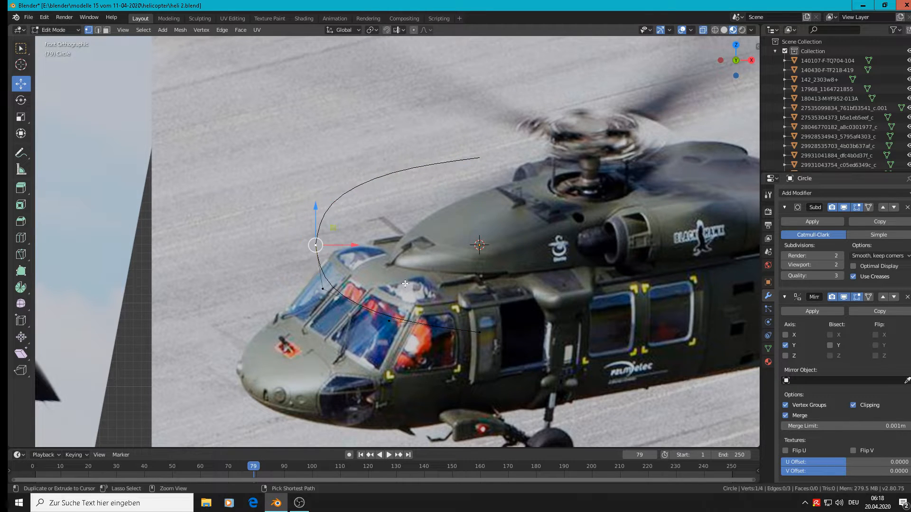
key(Tab)
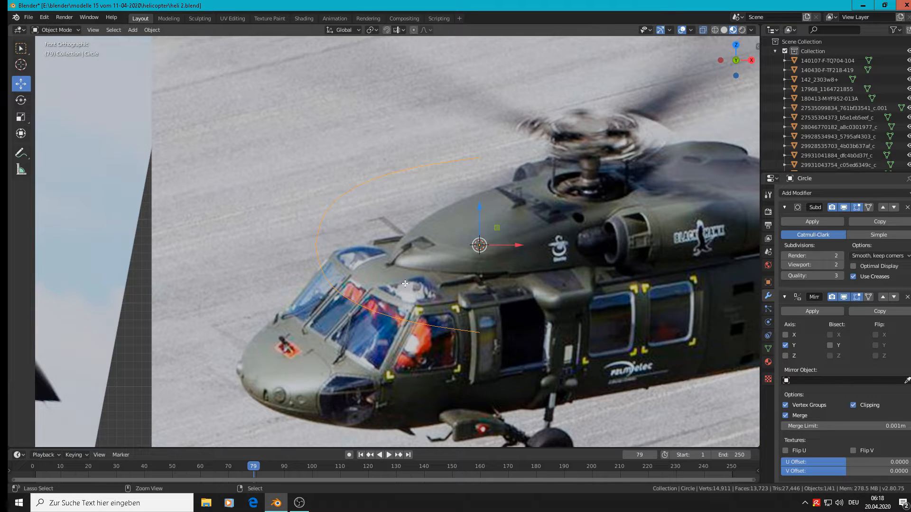
key(ctrl+z)
key(ctrl+z)
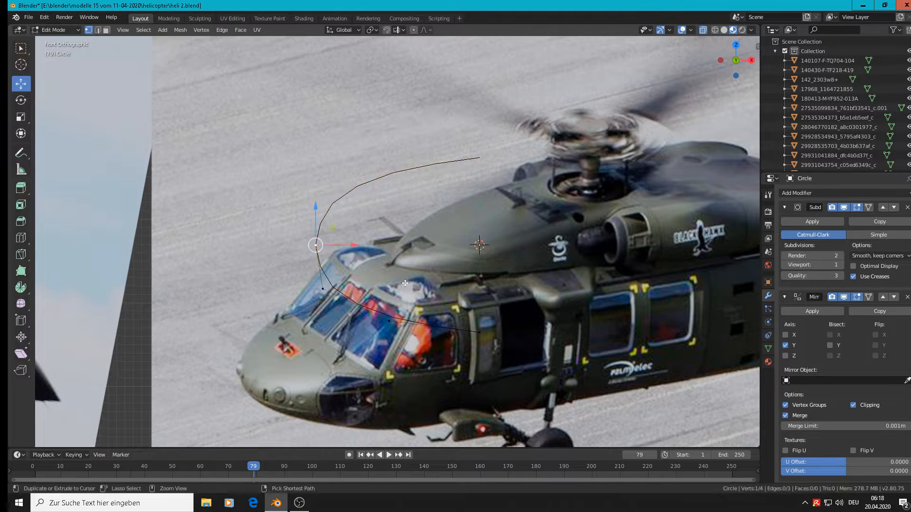
key(ctrl+z)
key(Tab)
key(ctrl+z)
key(ctrl+z)
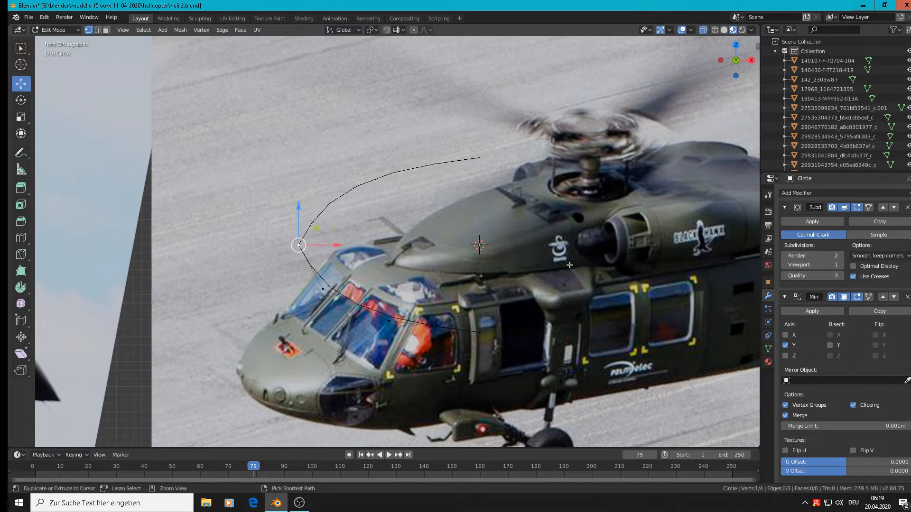
key(ctrl+z)
key(ctrl+z)
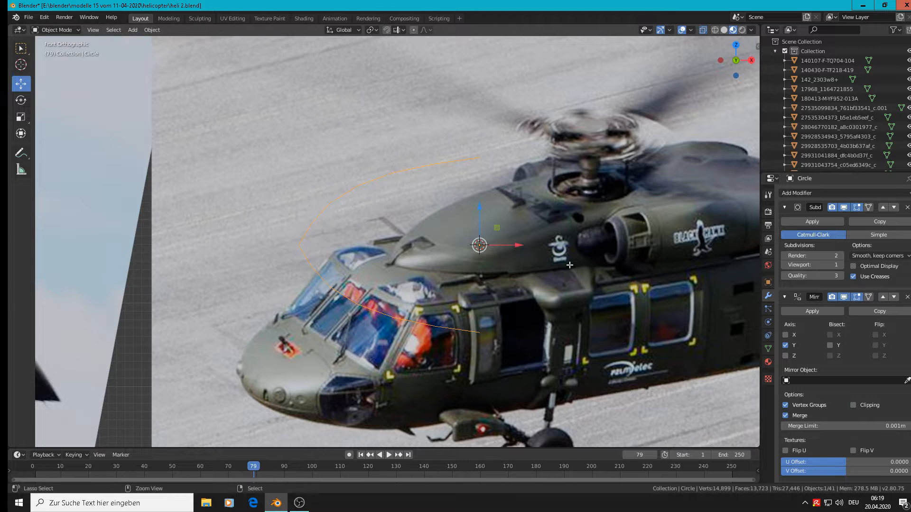
key(ctrl+z)
key(ctrl+z)
key(ctrl+z)
key(ctrl+z)
key(ctrl+z)
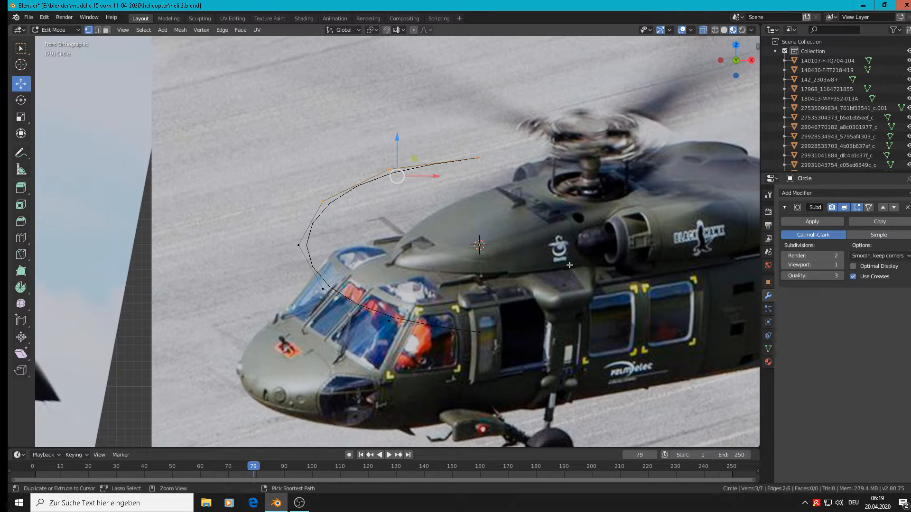
- Set the viewport level of the half-circle's Subdivision Surface modifier to 2
key(Tab)
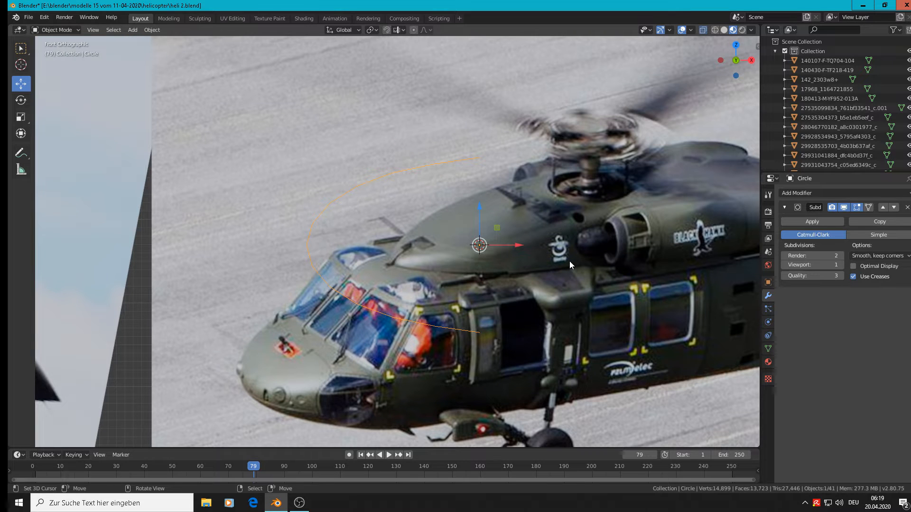
click(840, 265)
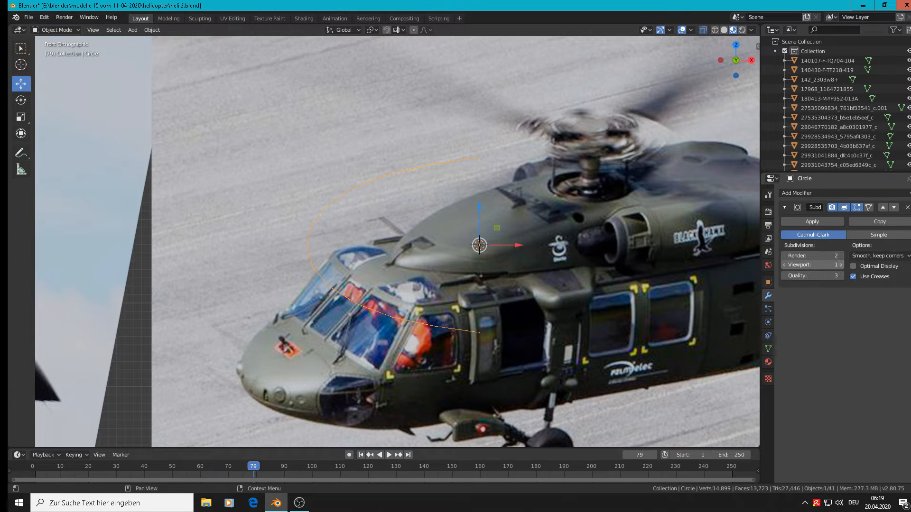
scroll(573, 178, down, 3)
key(Tab)
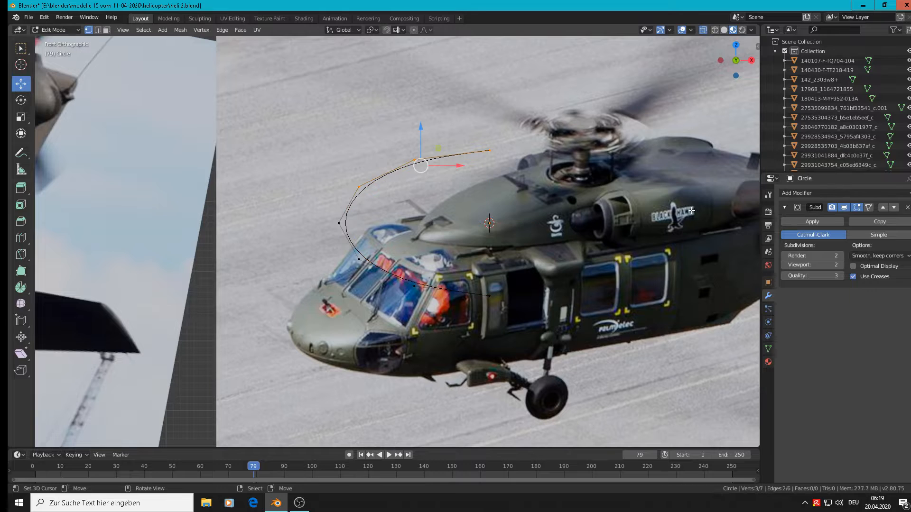
shift+middle_drag(682, 210, 497, 177)
key(Tab)
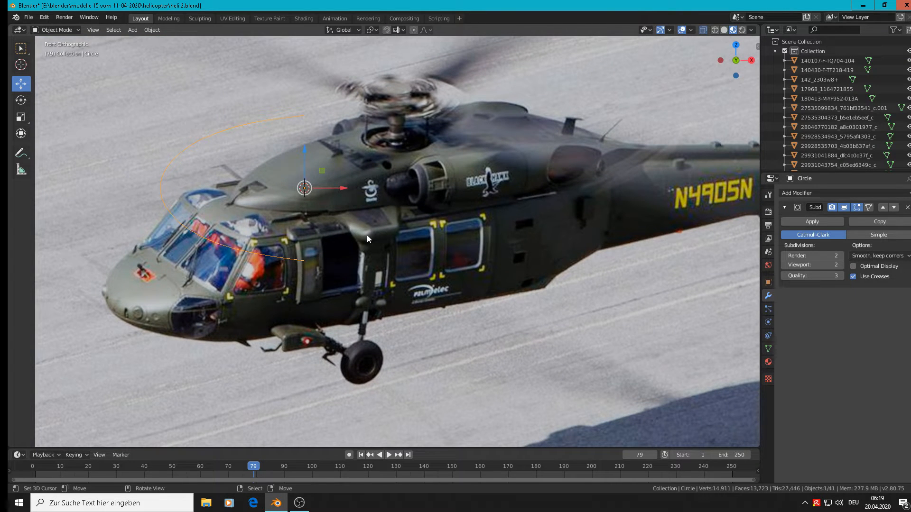
- Scale the half-circle by about 1.17 along global X and uniformly by about 0.532 to approach the roof housing's size
key(s)
key(x)
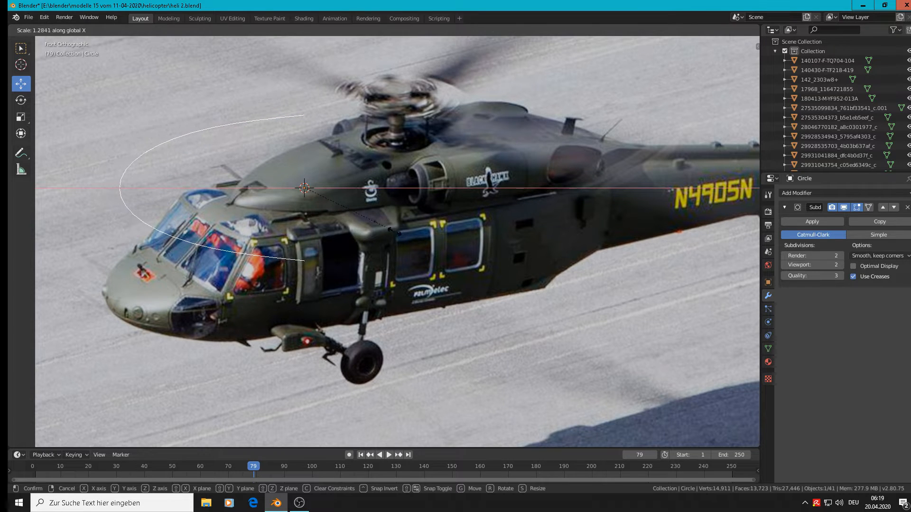
click(387, 229)
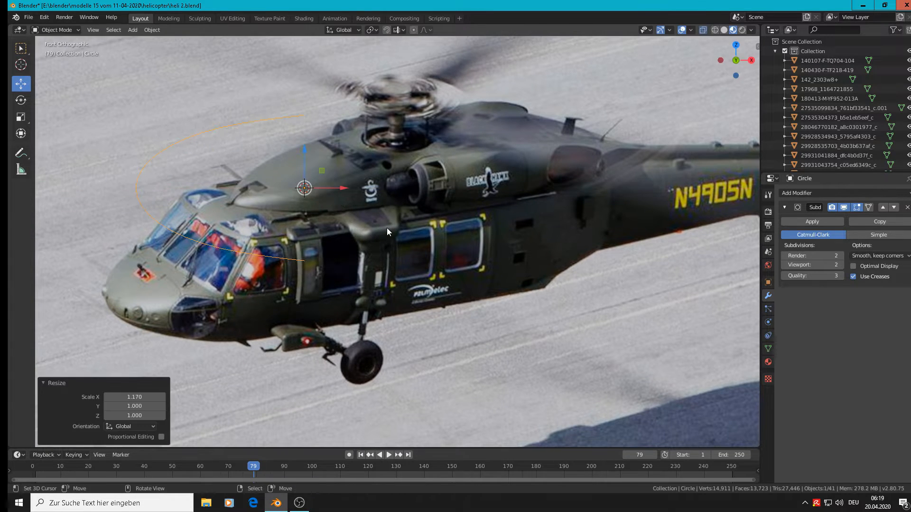
key(s)
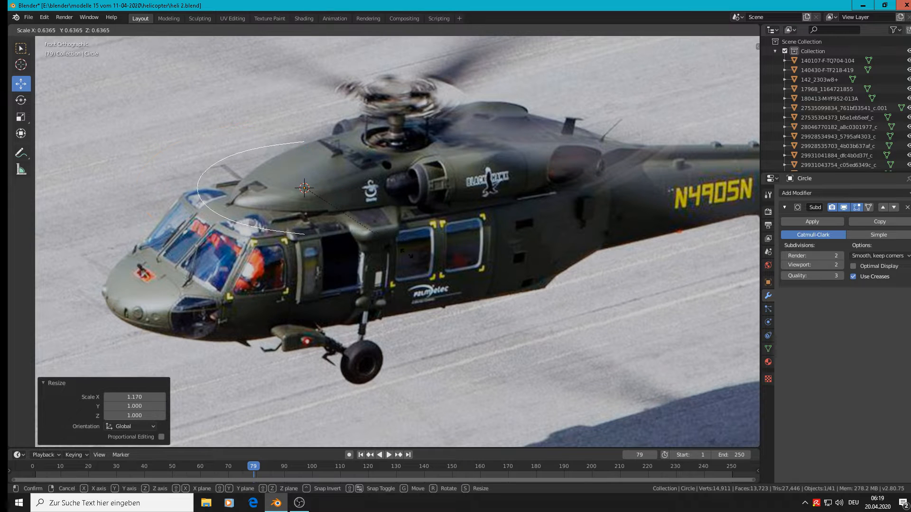
click(390, 244)
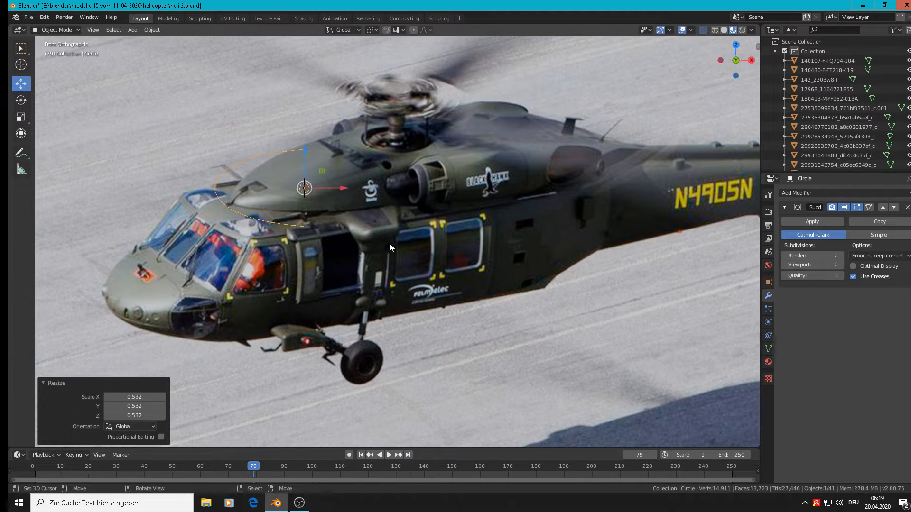
- In Edit Mode, extrude the half-circle's two open end vertices 0.2 m along X over the engine area
scroll(332, 172, up, 2)
key(Tab)
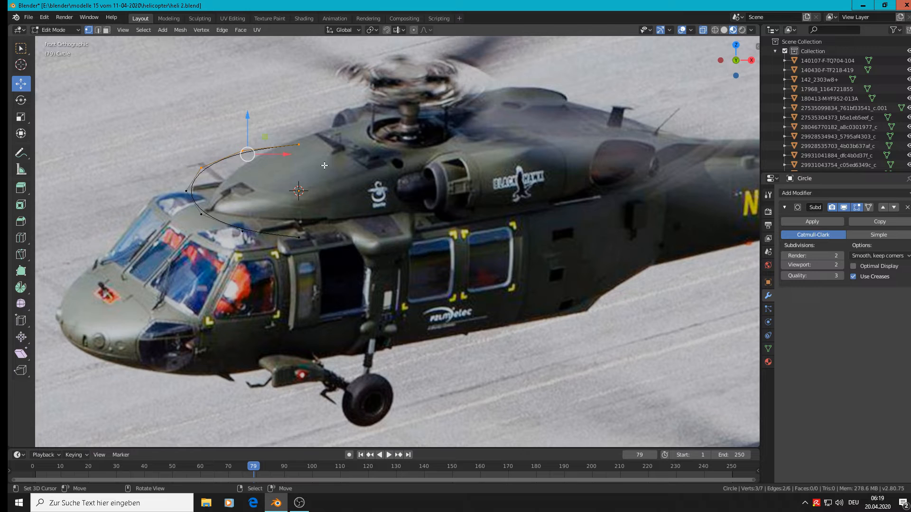
click(299, 144)
shift+click(311, 236)
key(e)
right_click(311, 234)
drag(333, 192, 500, 198)
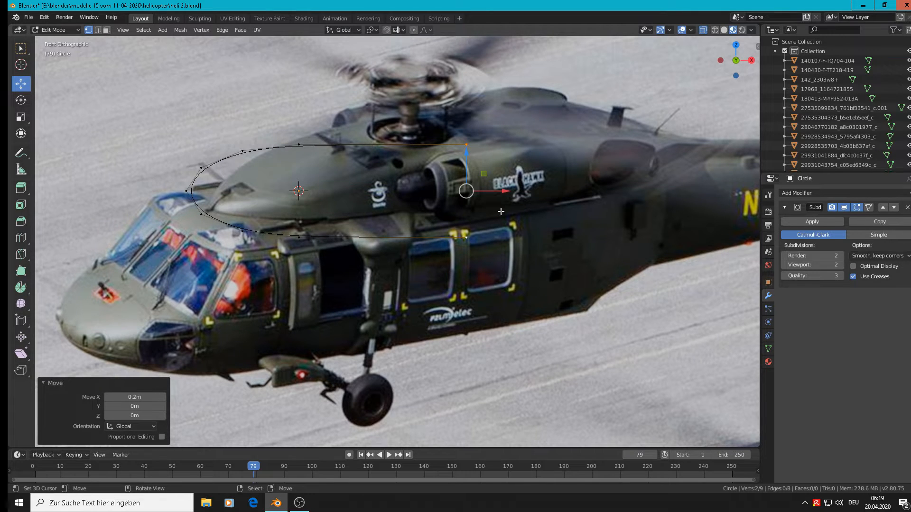
- Spread the two extruded end vertices apart by scaling them about 1.117 along global Z
key(s)
key(z)
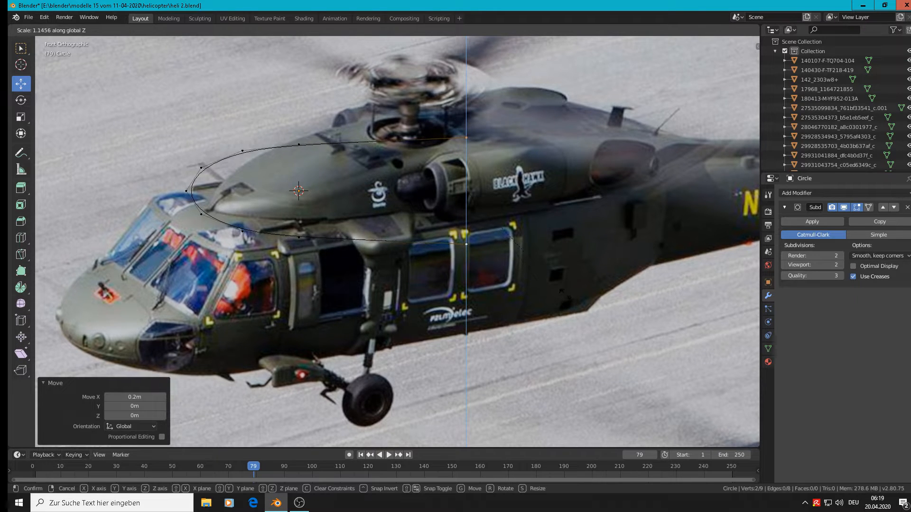
click(569, 286)
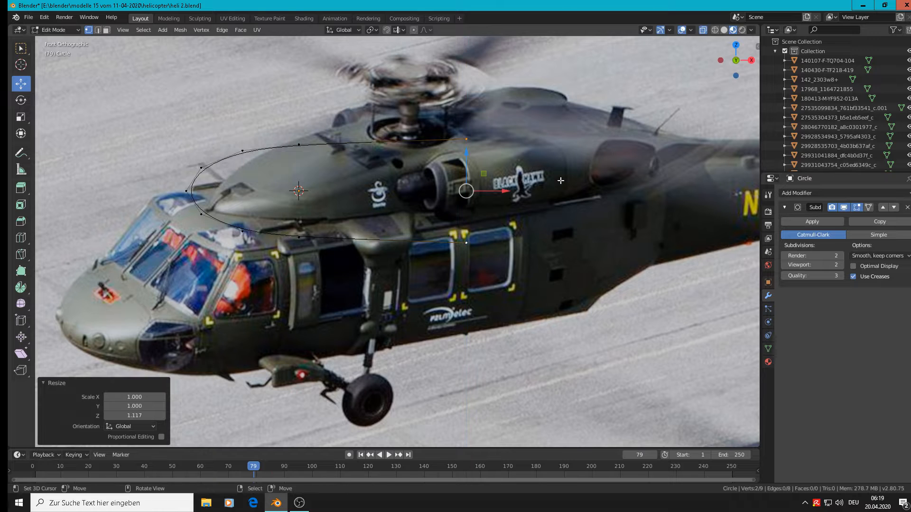
- Move the profile's two open end vertices 0.0641 m along X and extrude them a further 0.0663 m along X
drag(504, 191, 555, 193)
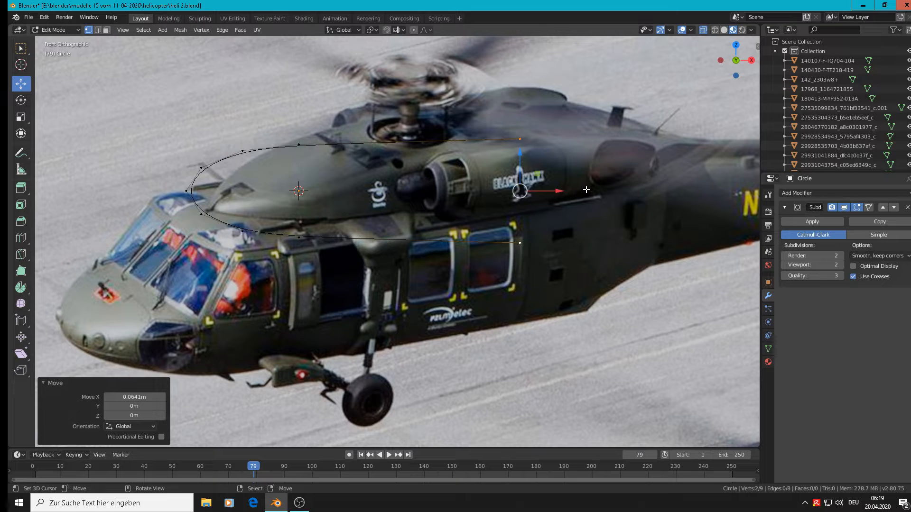
key(e)
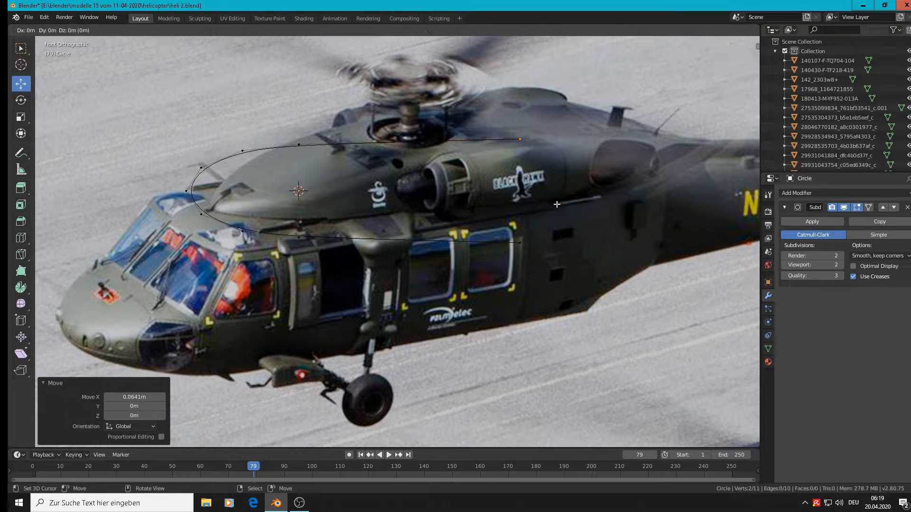
key(x)
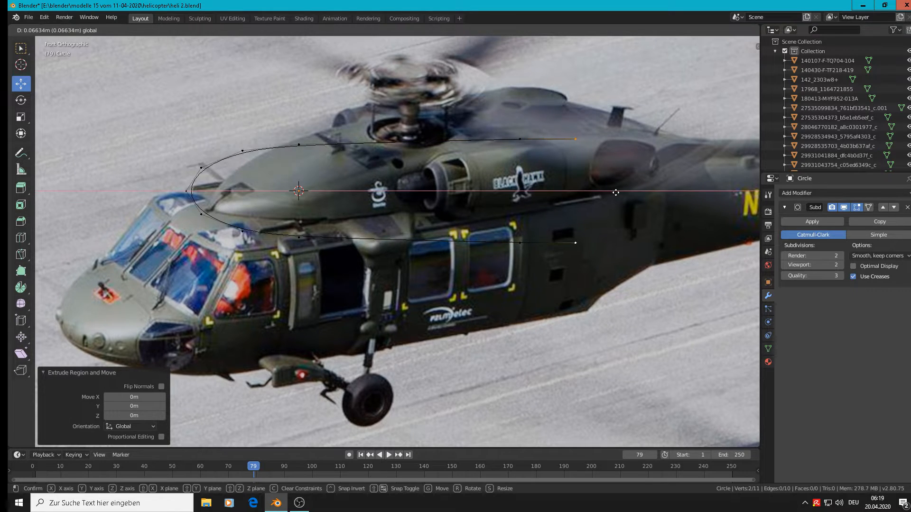
click(614, 191)
- Draw the new end vertices together by scaling 0.355 along global Z, and shift them 0.00737 m in X and -0.00113 m in Z
key(s)
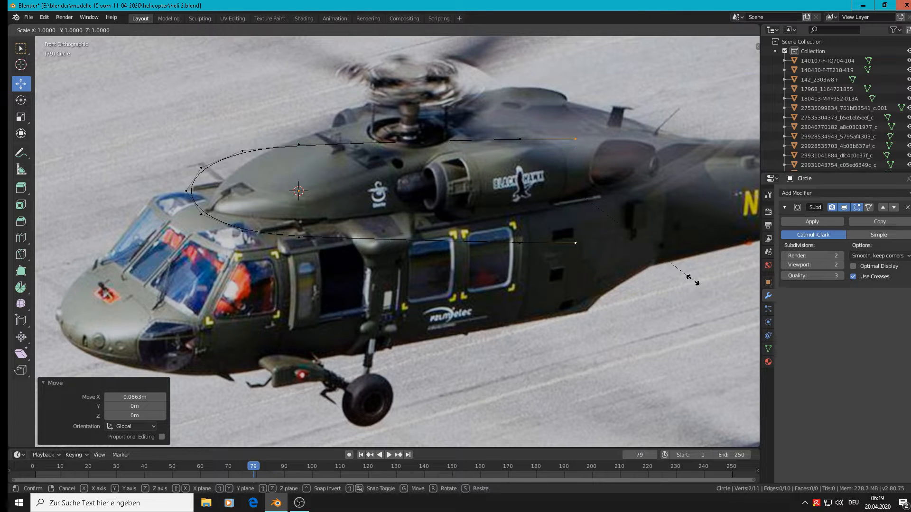
key(z)
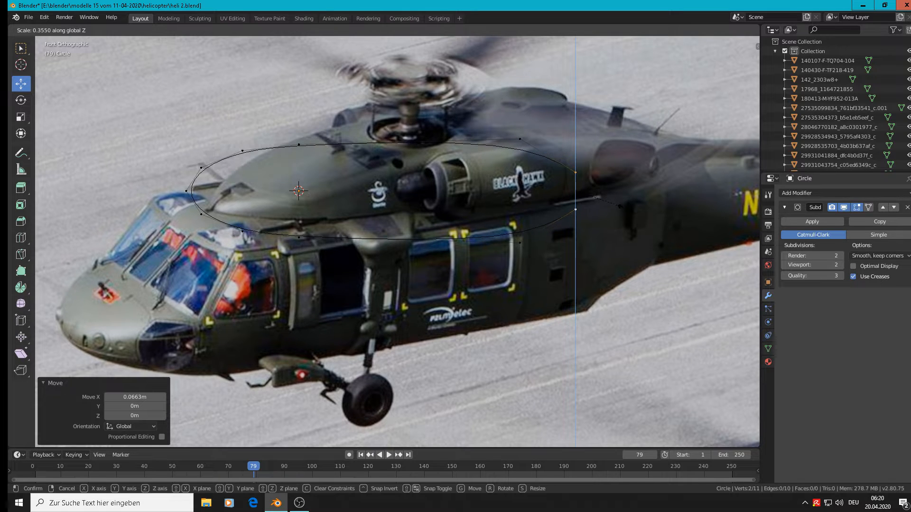
click(619, 200)
key(g)
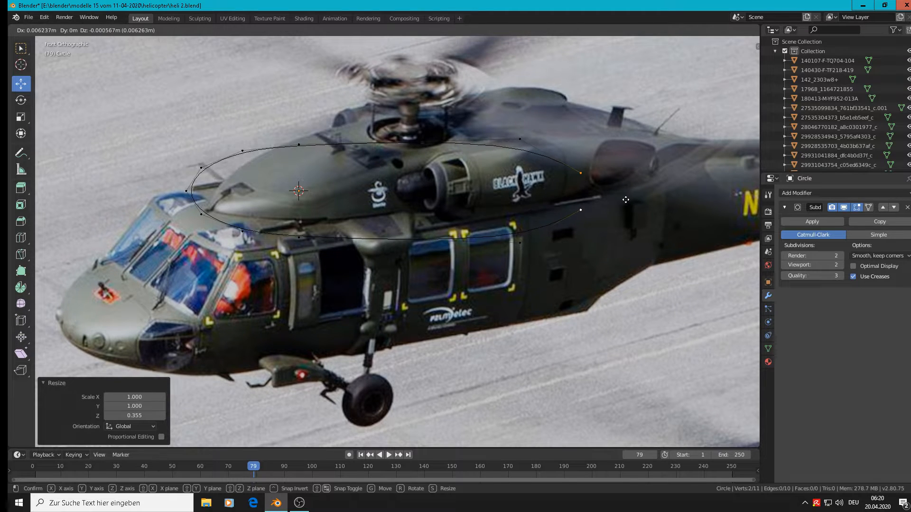
click(627, 199)
- Extrude the narrowed end vertices 0.0573 m in X and 0.00284 m in Z, and pull the new ones back 0.0136 m along X
key(e)
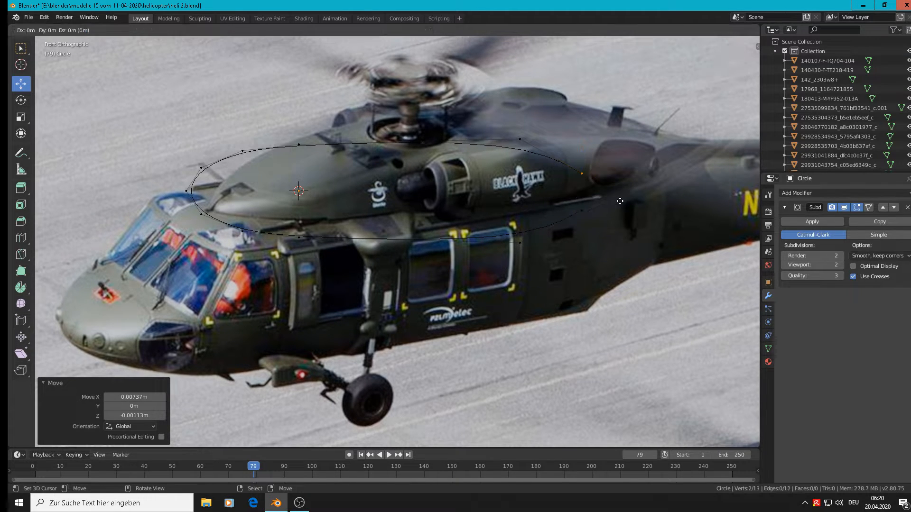
click(666, 198)
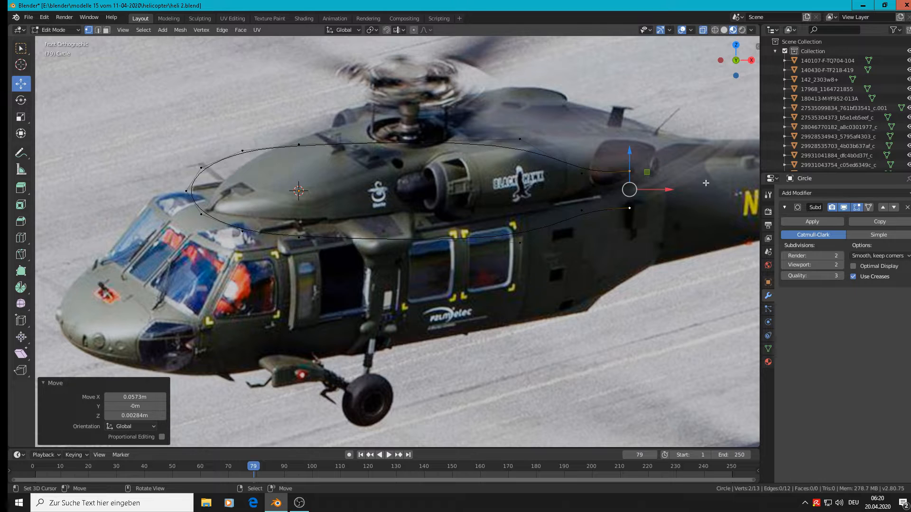
key(g)
key(x)
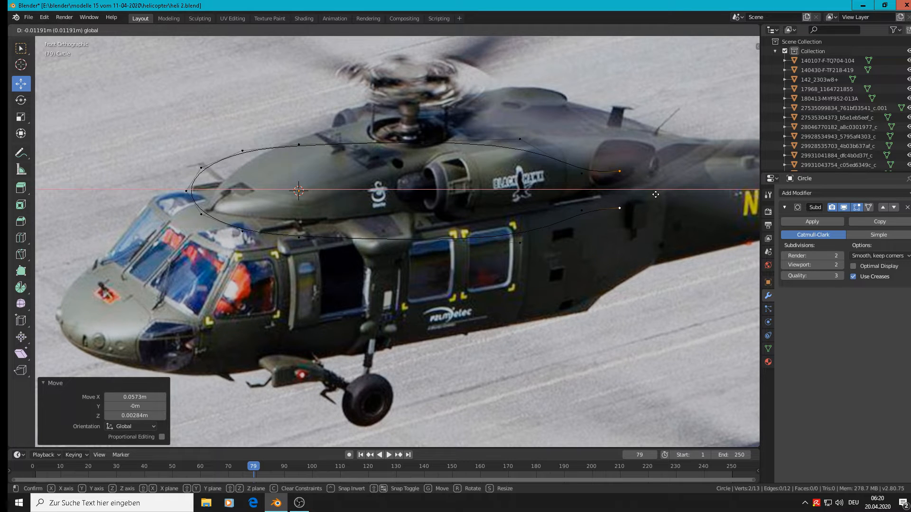
click(655, 194)
- Bring the two rearmost vertices closer together by scaling them 0.732 along global Z
key(s)
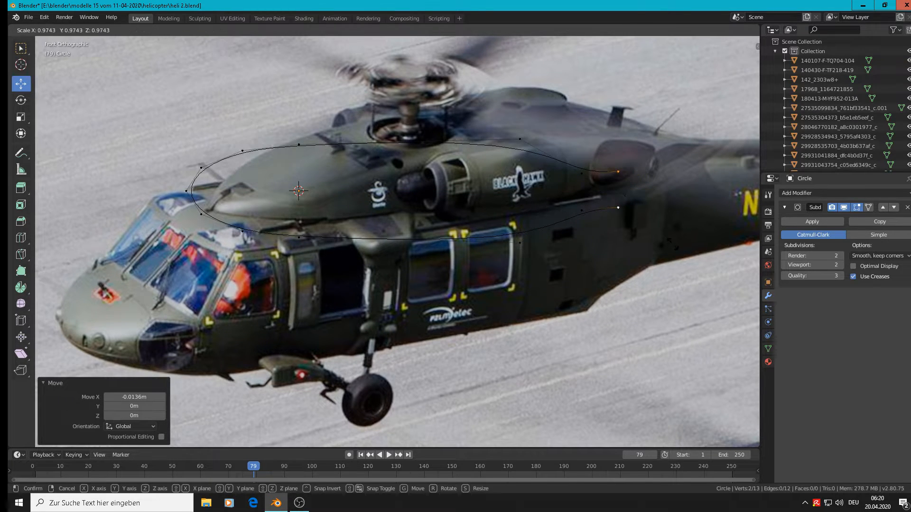
key(z)
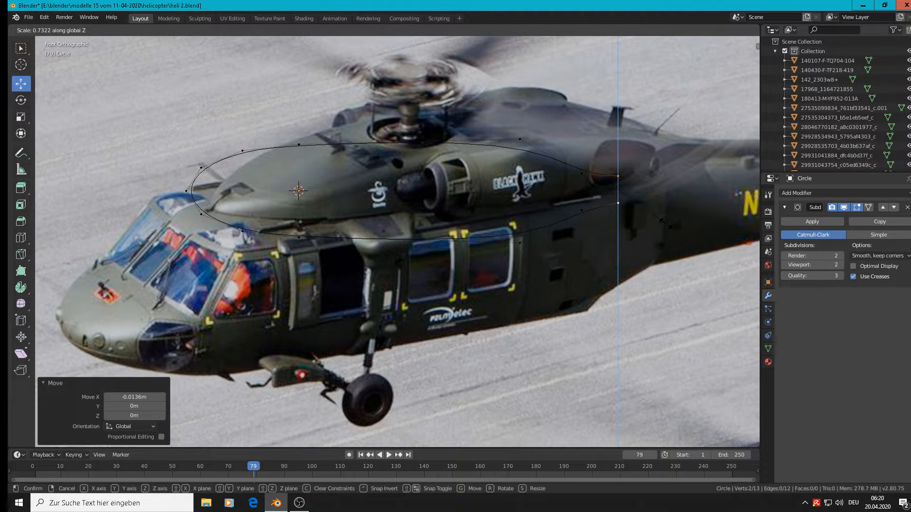
click(661, 221)
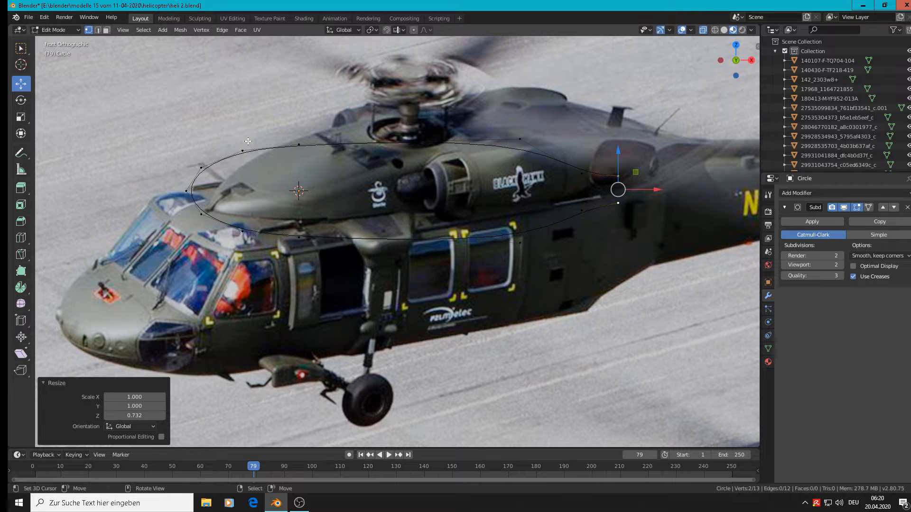
- In Object Mode, widen the whole outline by scaling it 1.132 along global Z
key(Tab)
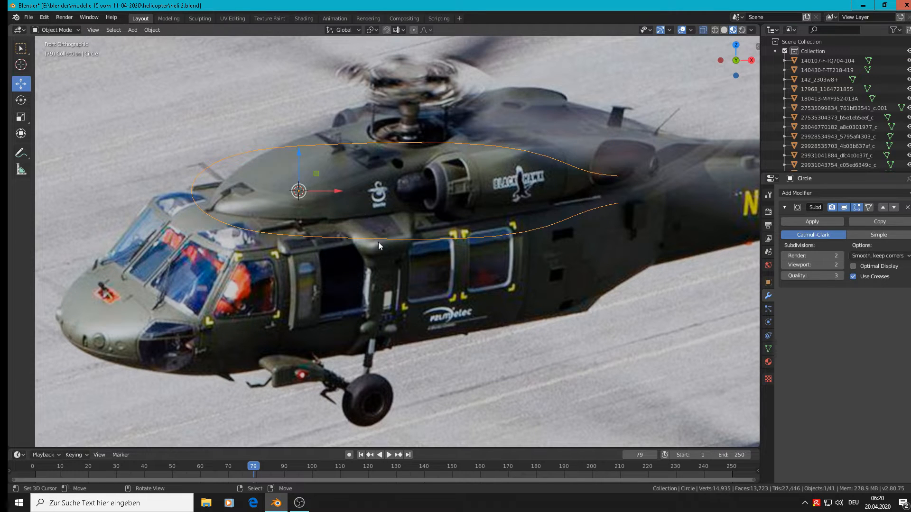
key(s)
key(z)
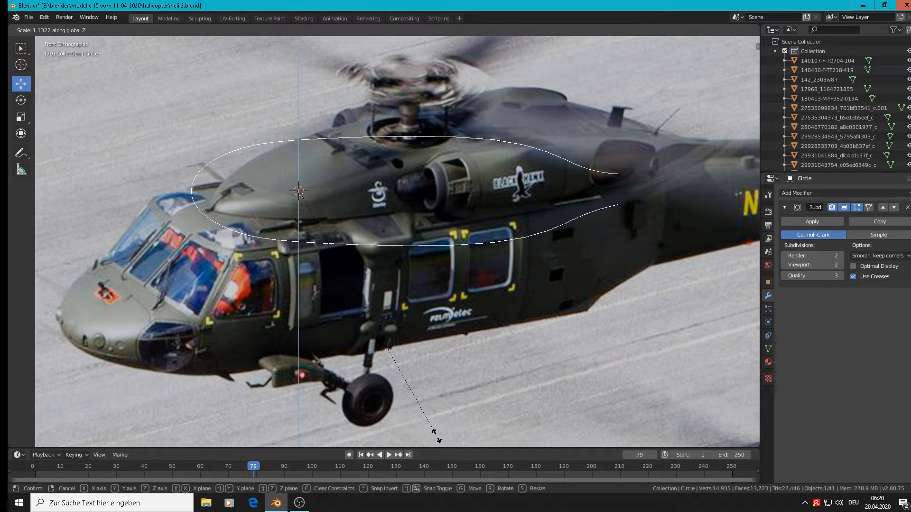
click(436, 436)
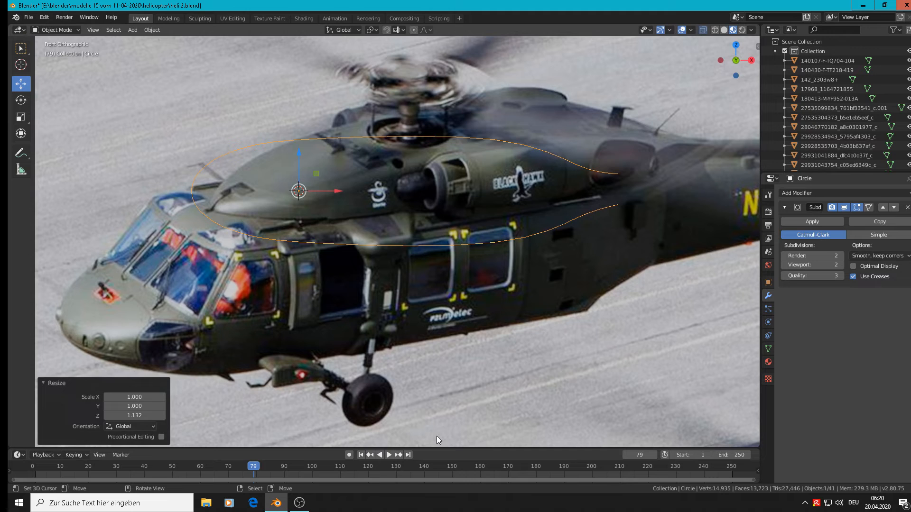
- In Edit Mode, pull the outline's front tip vertex slightly forward along negative X, and return to Object Mode
key(Tab)
click(186, 191)
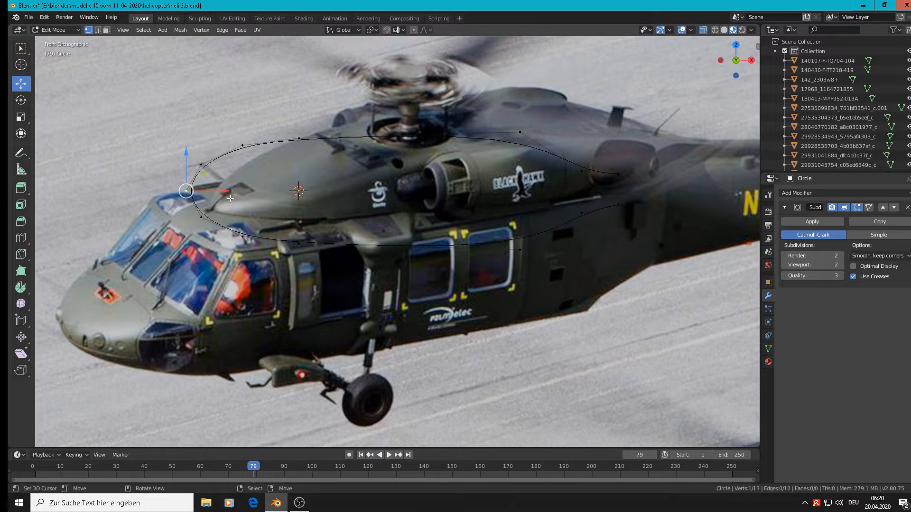
drag(225, 192, 208, 196)
click(201, 165)
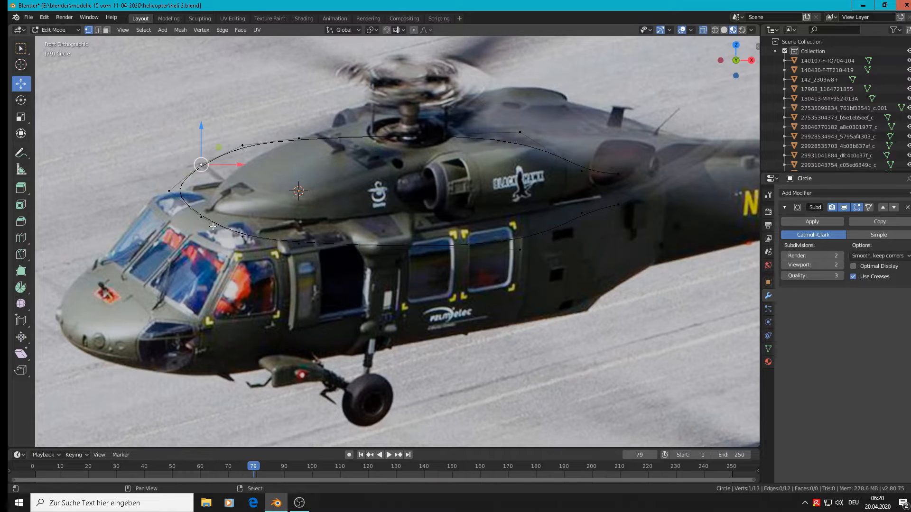
shift+click(201, 217)
key(Tab)
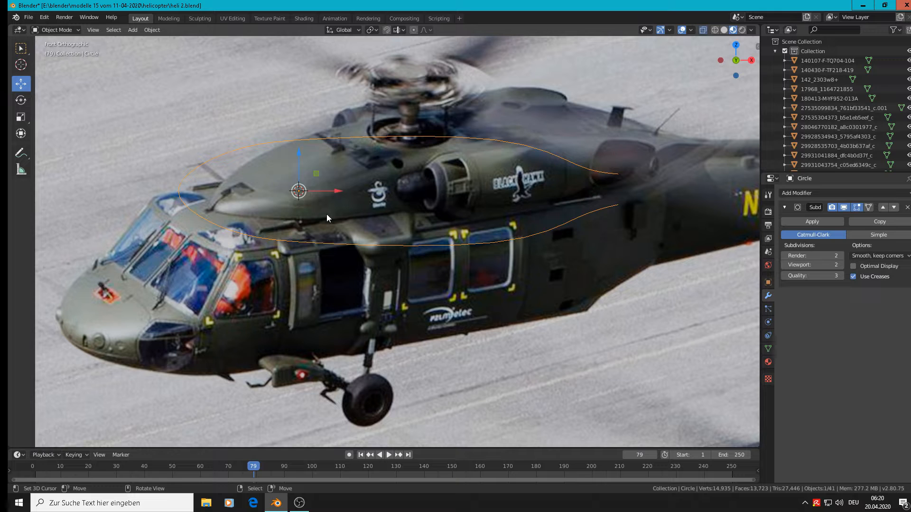
- Rotate the outline object 90° about the global X axis so it lies flat, and check it against the front reference photo
scroll(475, 240, down, 2)
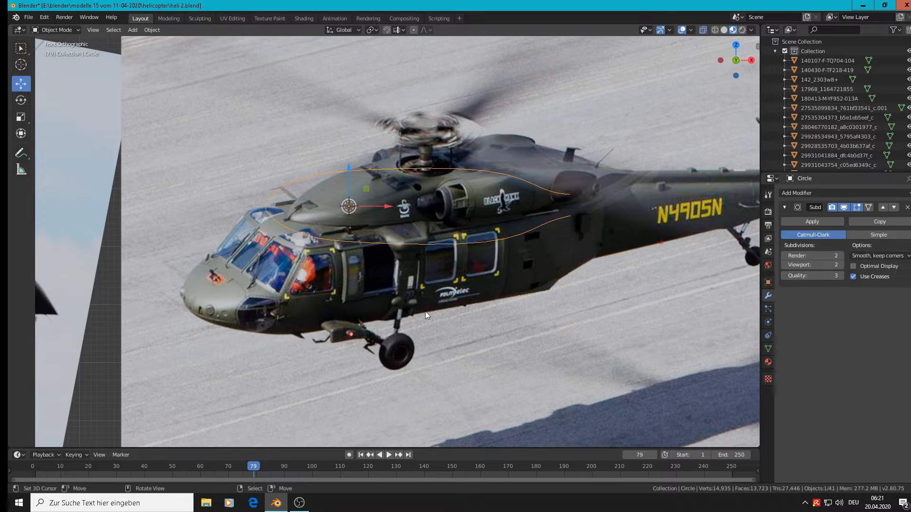
text(rx90)
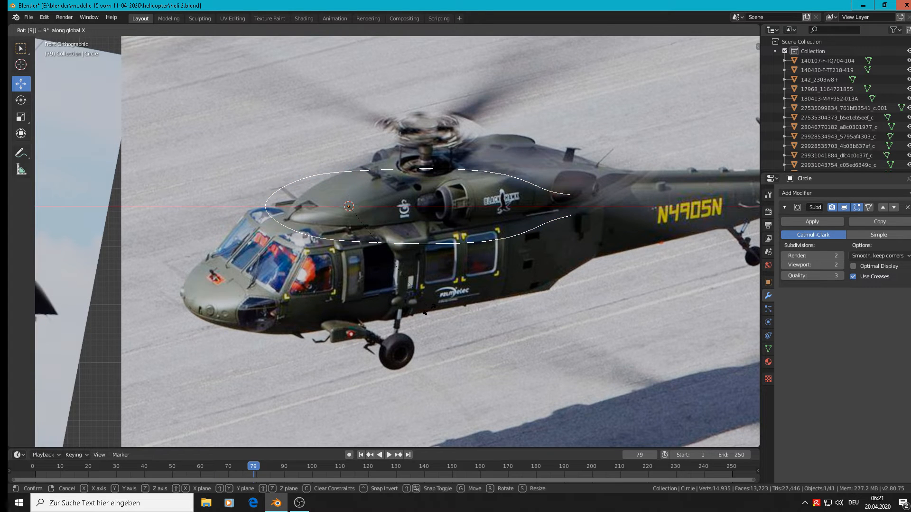
key(Return)
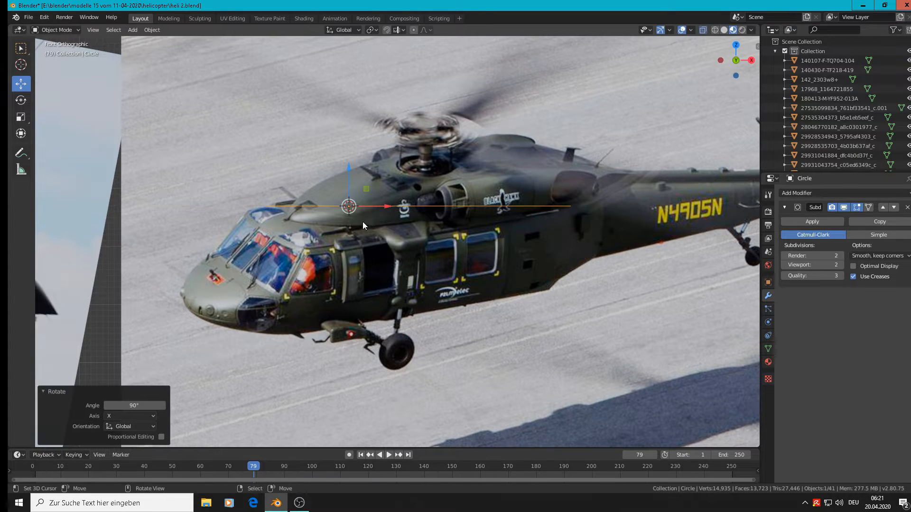
middle_drag(363, 221, 363, 242)
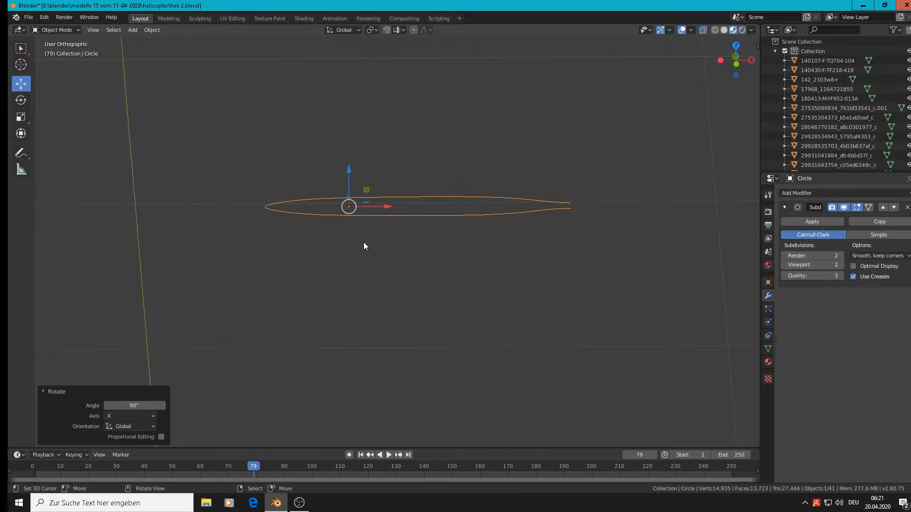
key(KP_1)
scroll(349, 209, up, 2)
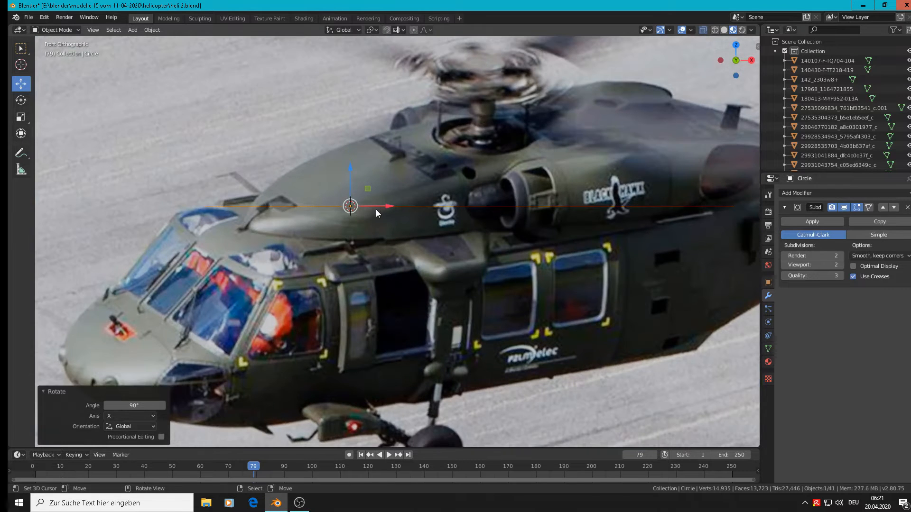
- Tilt the outline's seven front vertices -14.6° in front view and move them -0.00189 m in X and -0.0161 m in Z toward the cockpit roof
key(Tab)
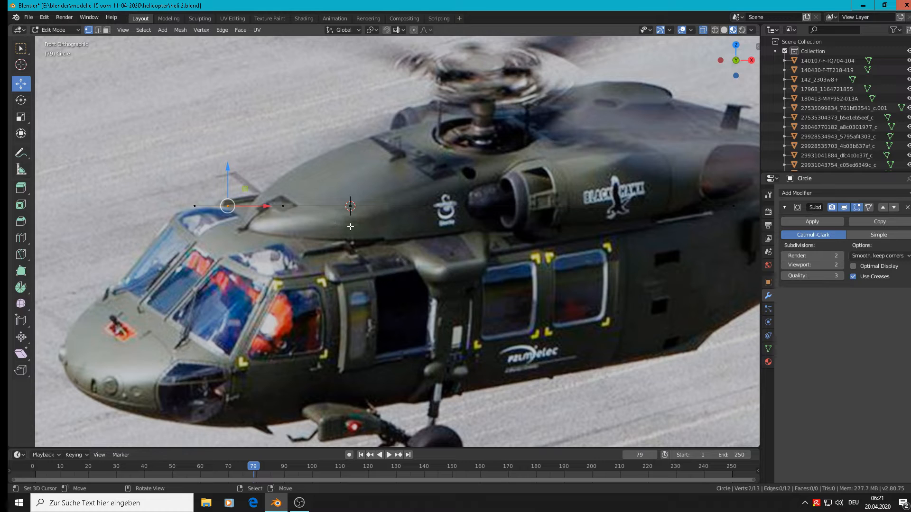
key(c)
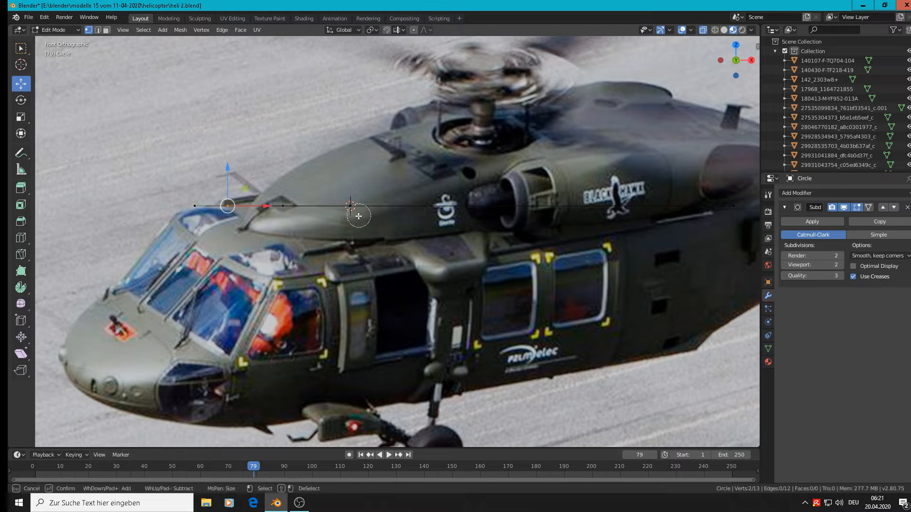
drag(358, 203, 191, 210)
right_click(203, 212)
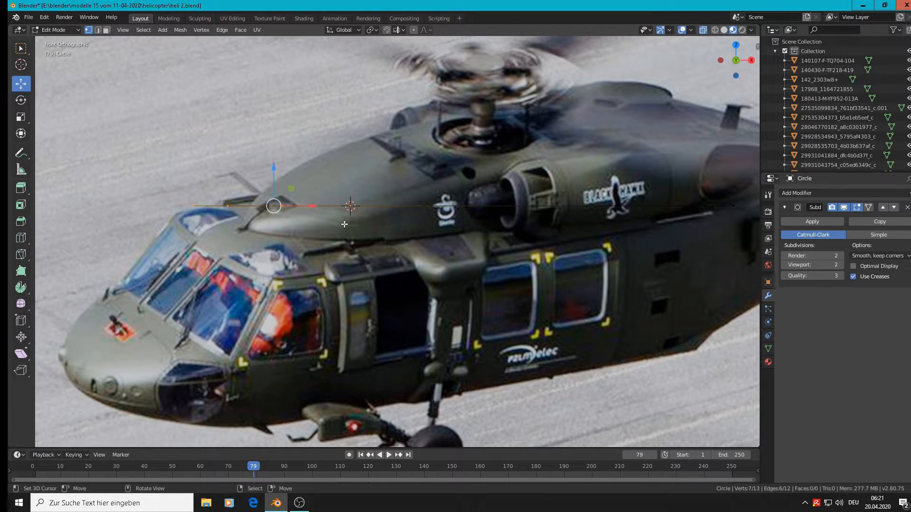
key(r)
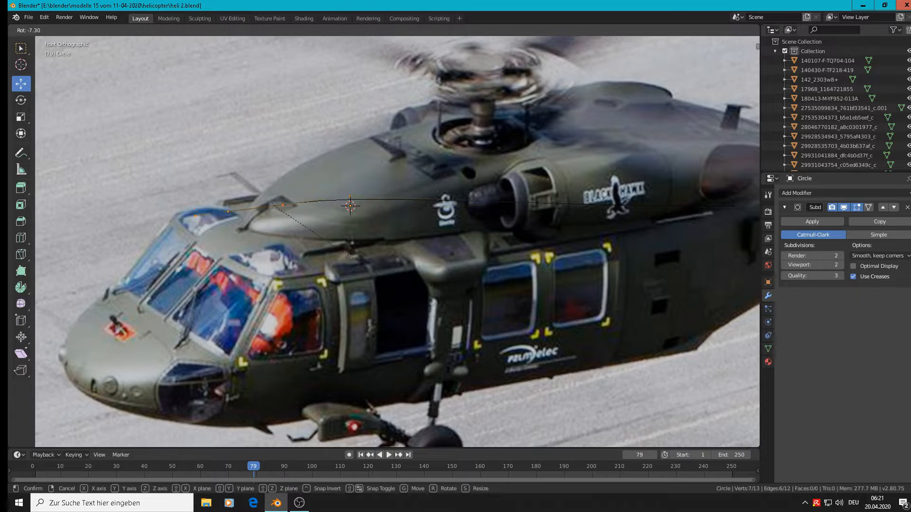
click(411, 275)
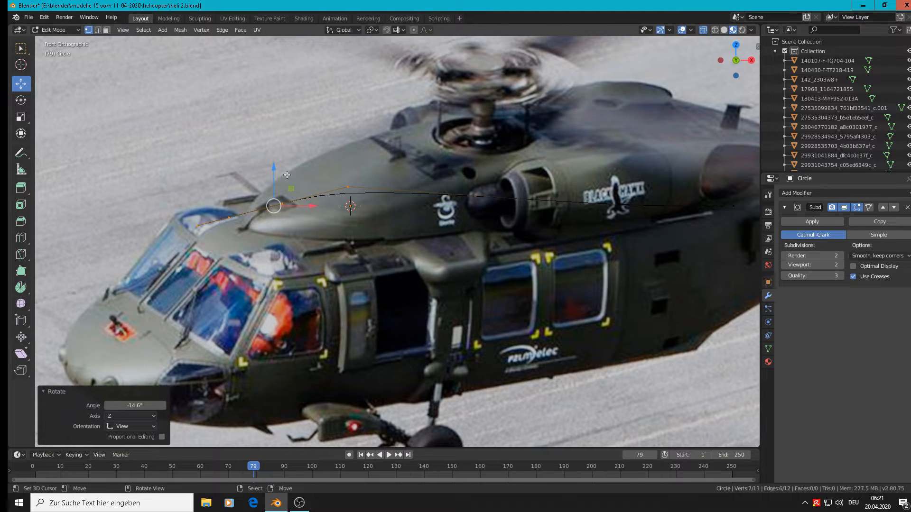
key(g)
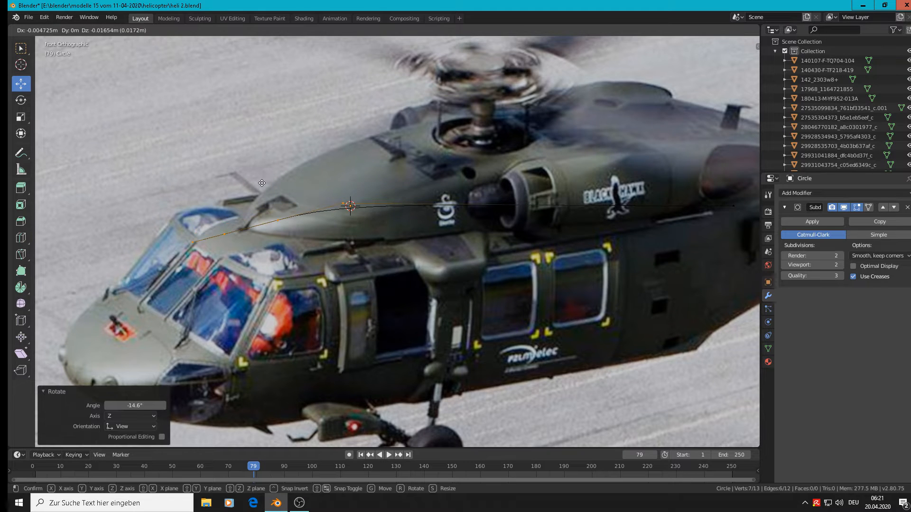
click(265, 182)
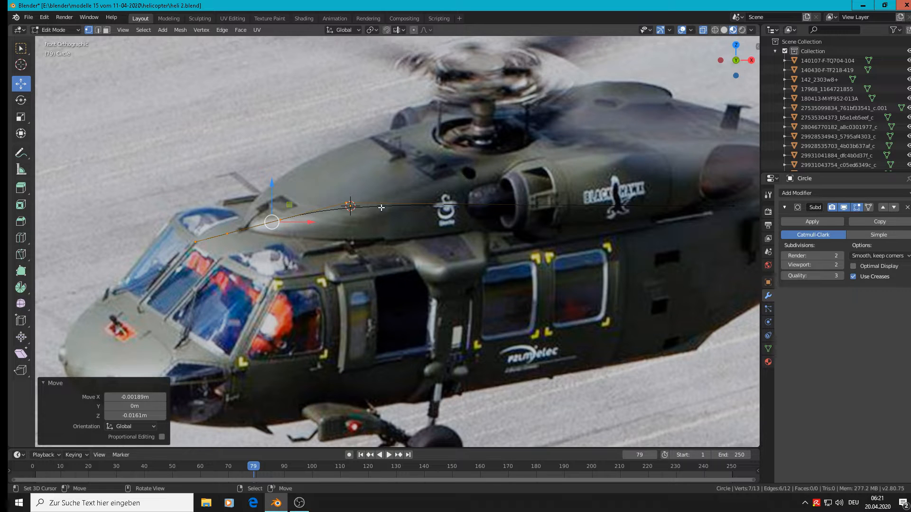
- Select only the outline's four rear vertices and rotate them 26.7° in front view
shift+middle_drag(527, 280, 368, 259)
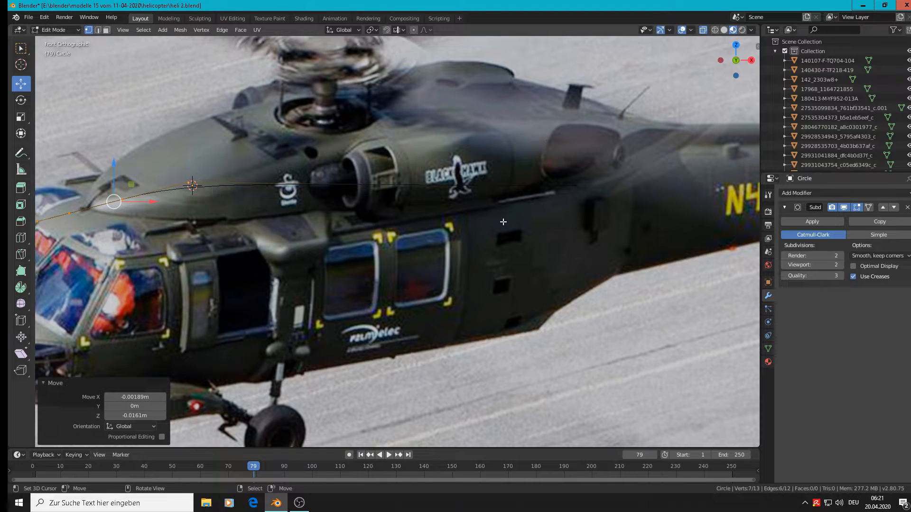
middle_drag(503, 222, 519, 219)
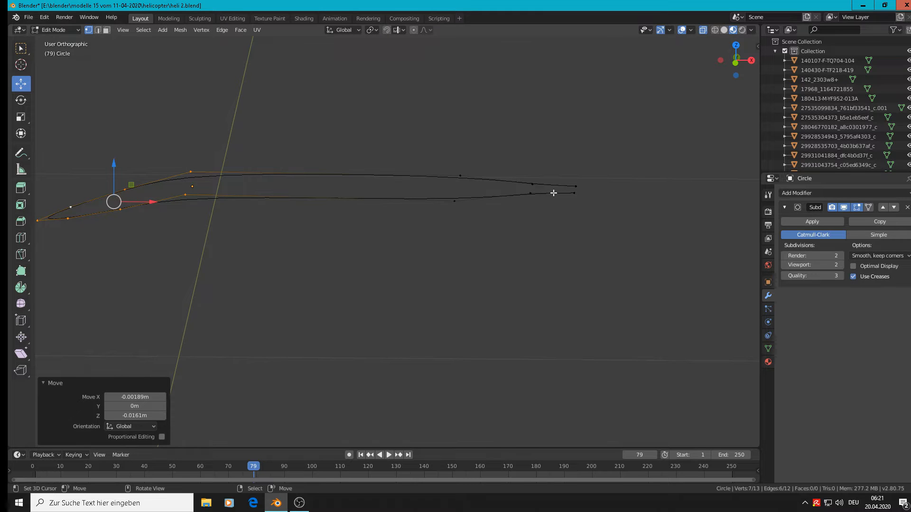
key(alt+a)
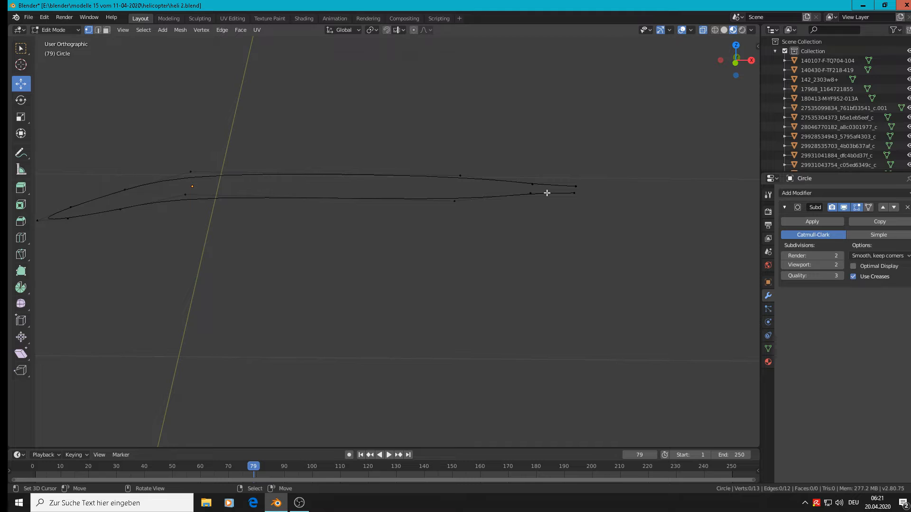
key(c)
drag(523, 189, 571, 190)
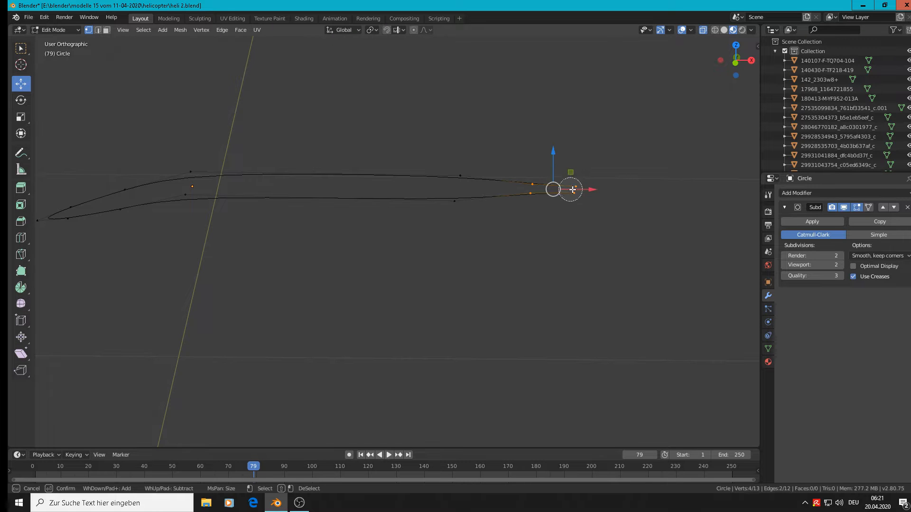
right_click(570, 189)
key(KP_1)
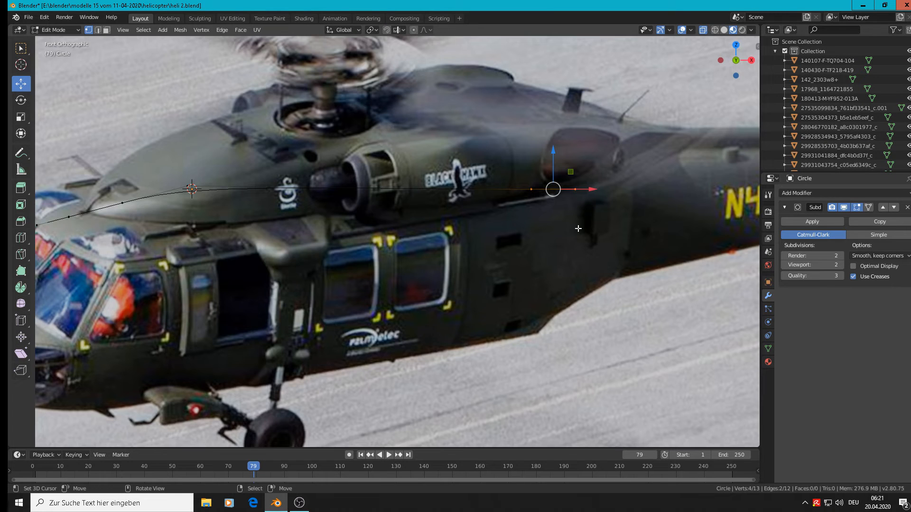
key(r)
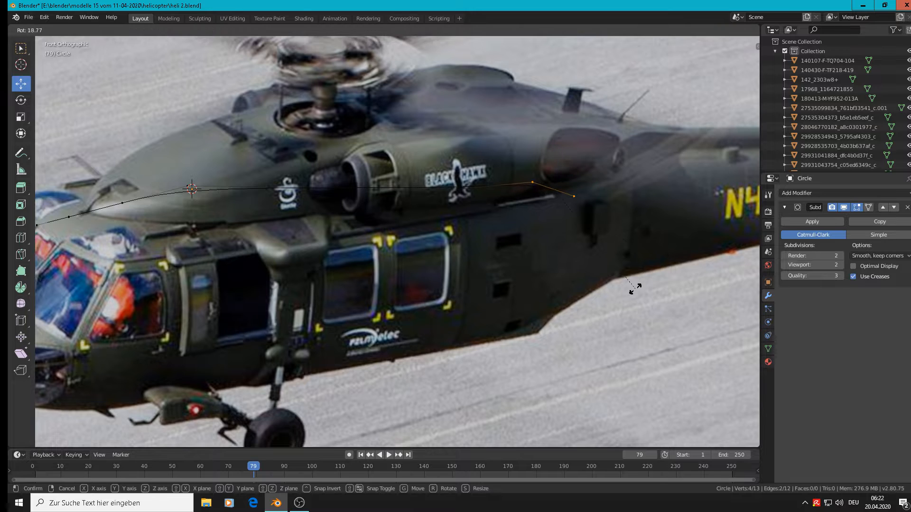
click(616, 293)
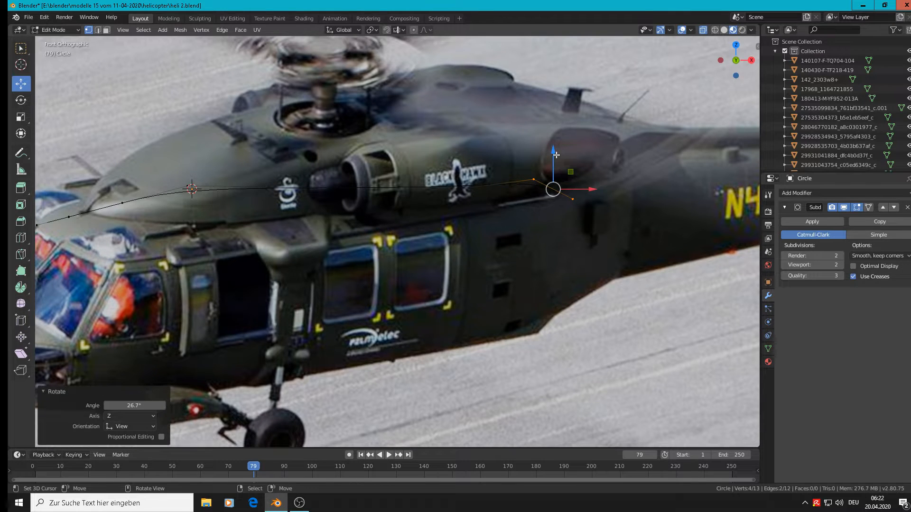
- Lower the four rear vertices by 0.0208 m along Z, rotate them back by about 11.7°, and return to Object Mode
key(g)
key(z)
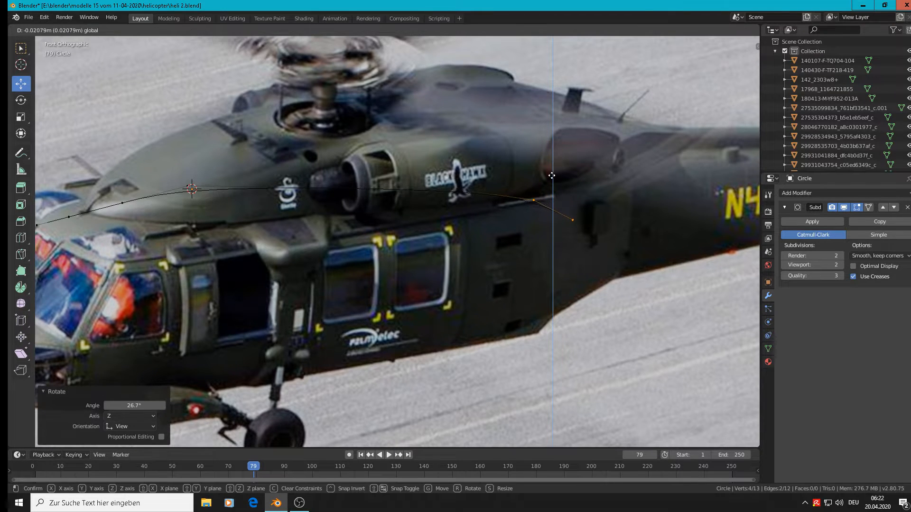
click(552, 176)
key(r)
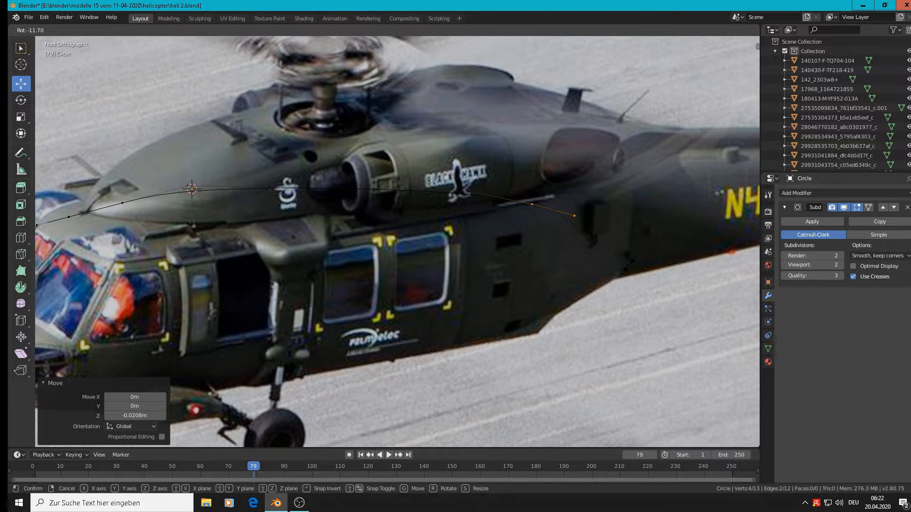
click(616, 263)
key(Tab)
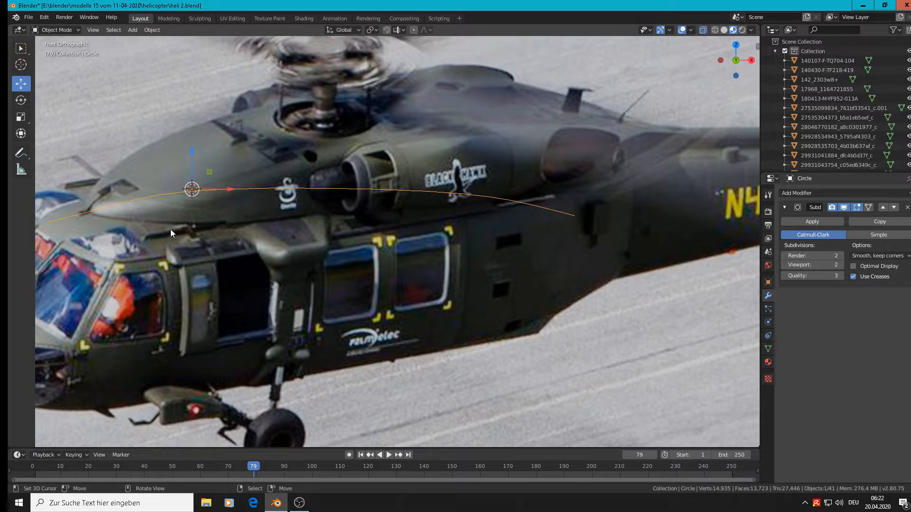
scroll(196, 239, down, 2)
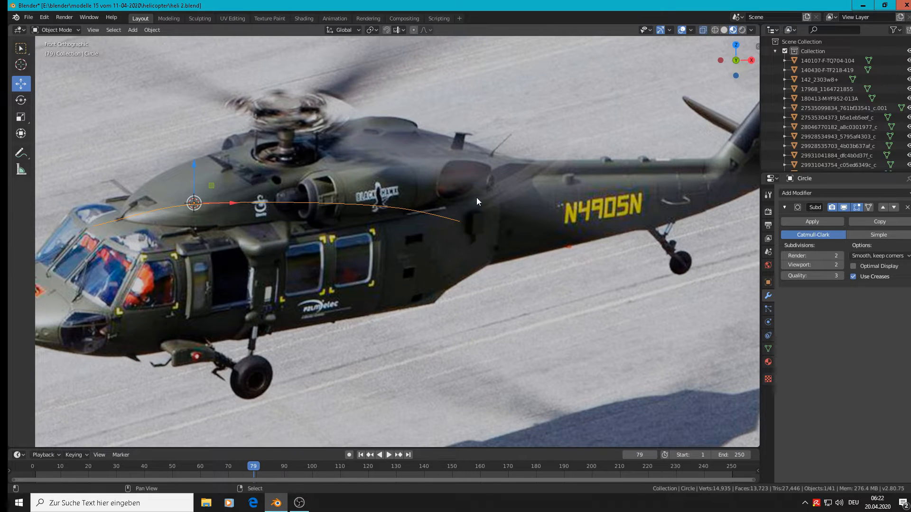
scroll(476, 198, up, 1)
scroll(249, 225, up, 1)
- In Edit Mode, delete the two edges that meet at the outline's front tip
key(Tab)
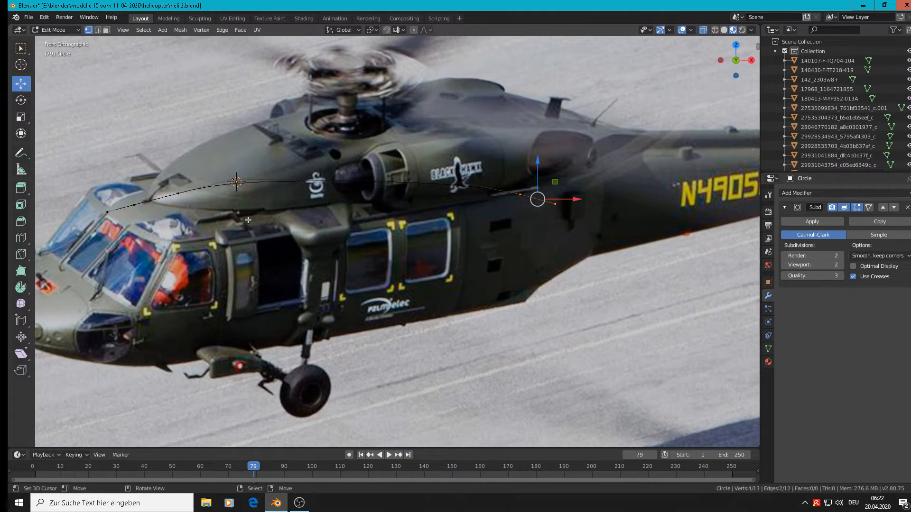
middle_drag(247, 219, 297, 241)
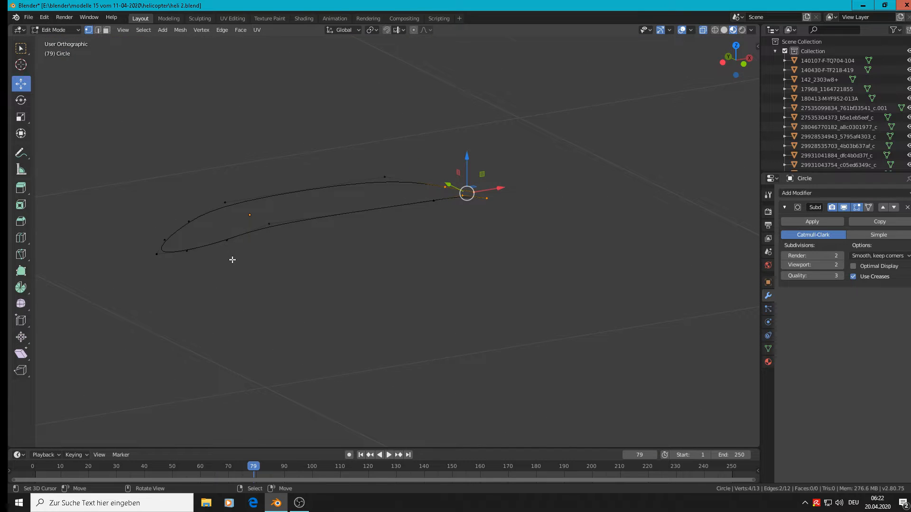
shift+middle_drag(232, 260, 305, 240)
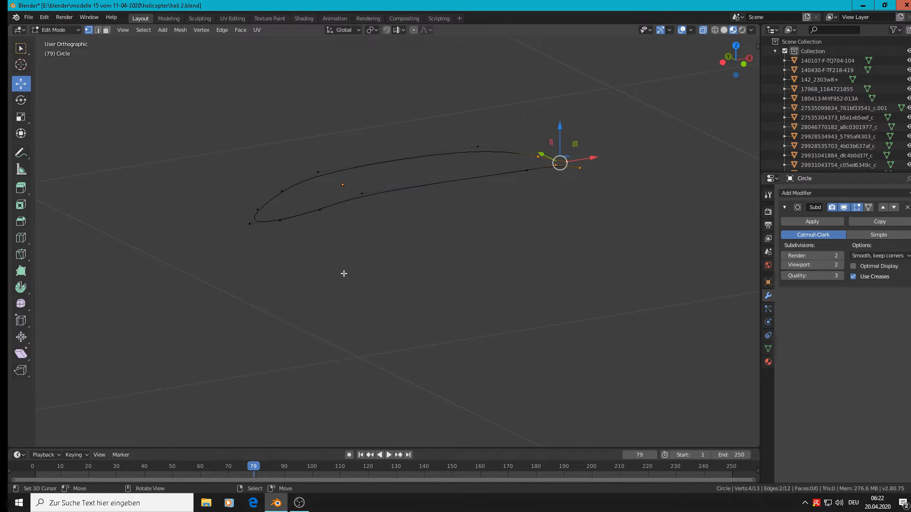
middle_drag(306, 238, 279, 295)
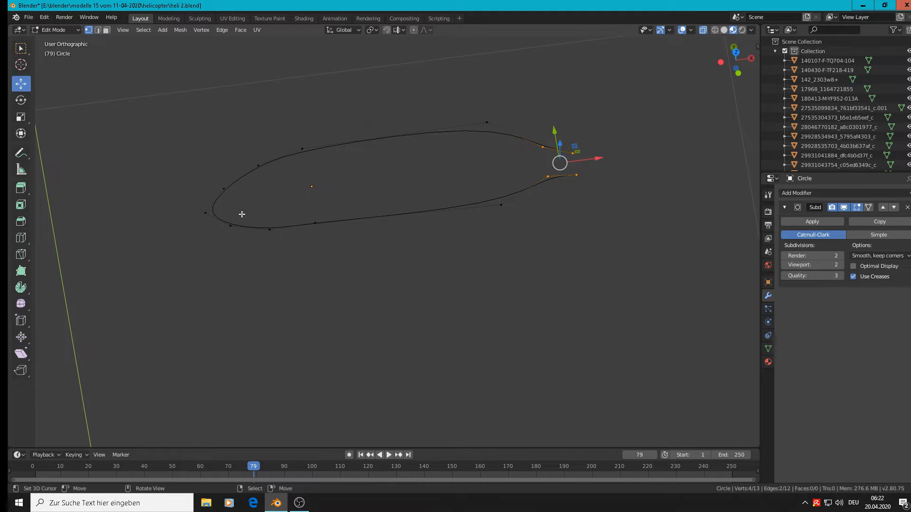
middle_drag(315, 209, 268, 250)
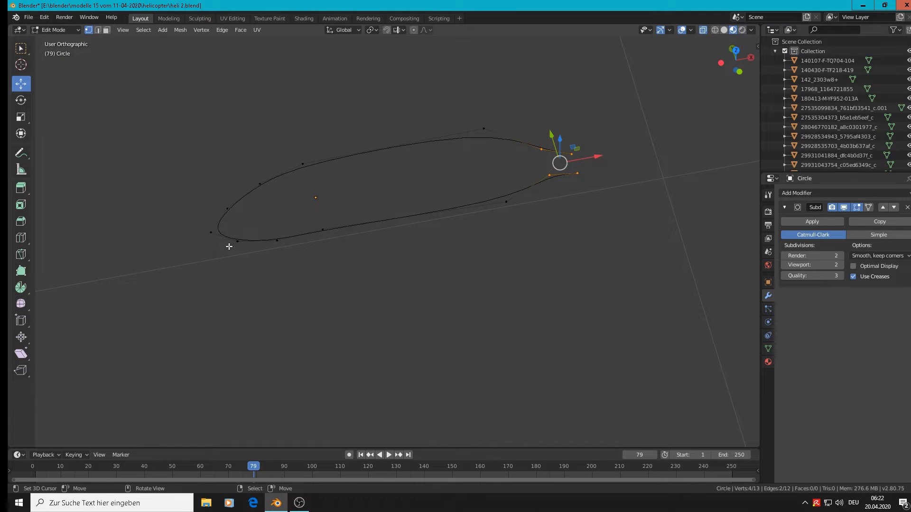
scroll(228, 246, up, 5)
click(203, 222)
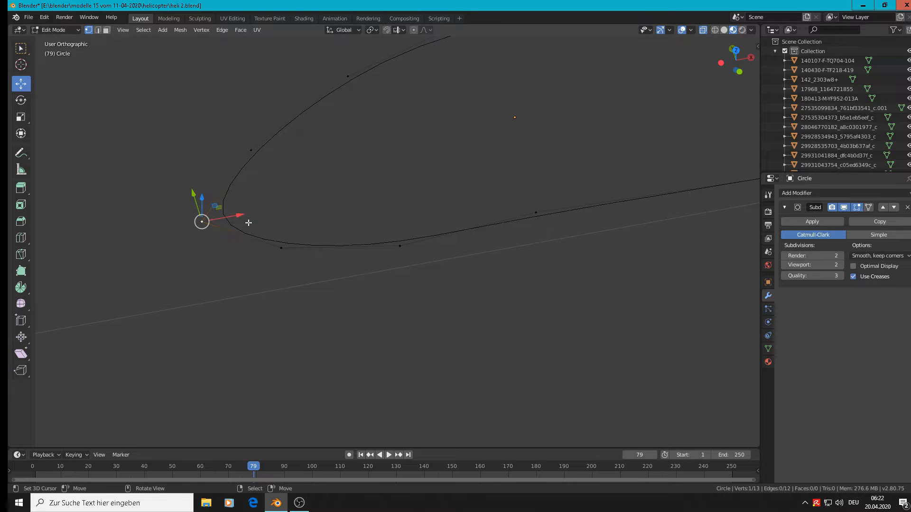
middle_drag(247, 224, 274, 266)
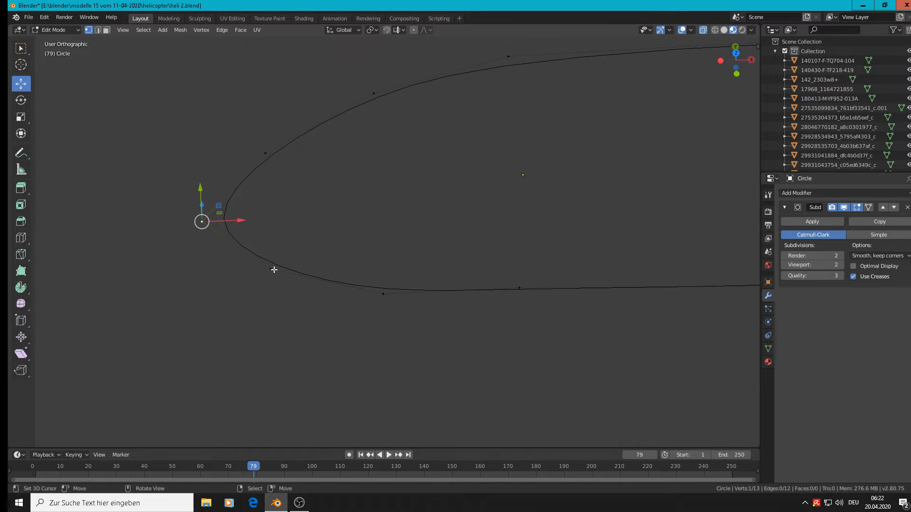
click(101, 28)
click(230, 191)
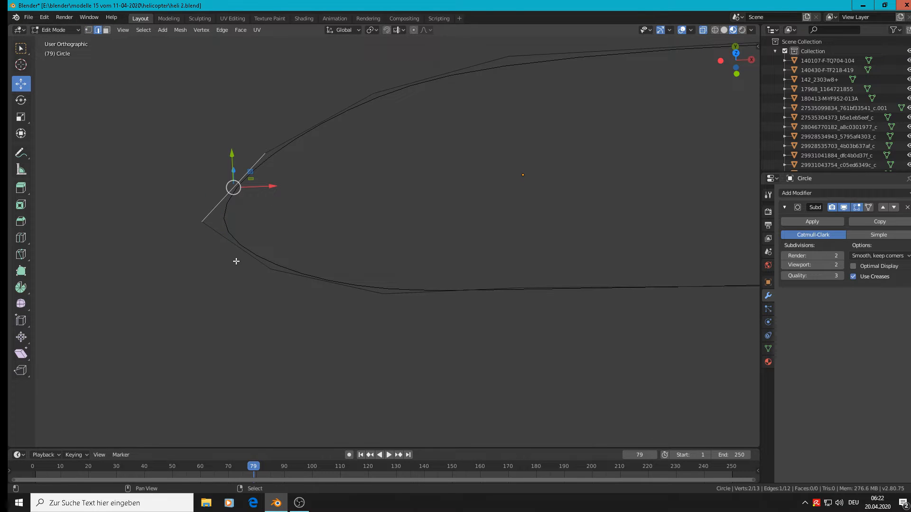
shift+click(232, 246)
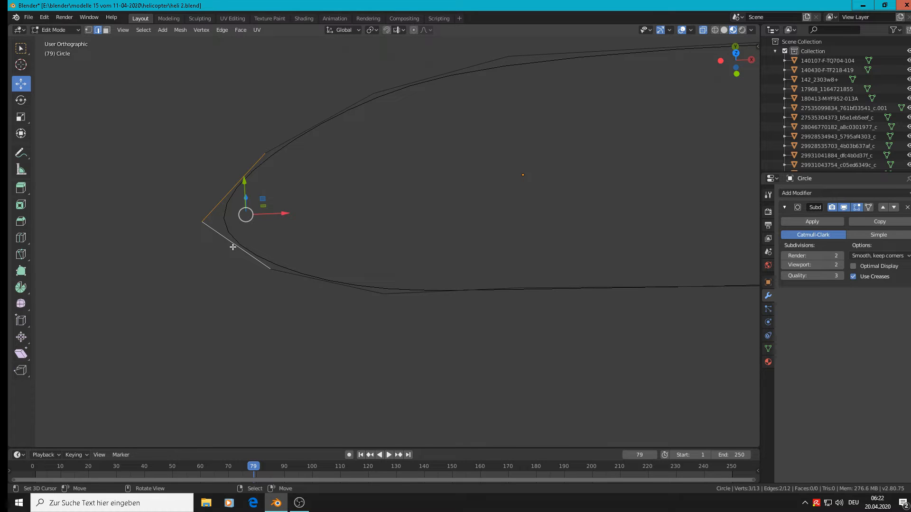
key(x)
click(222, 259)
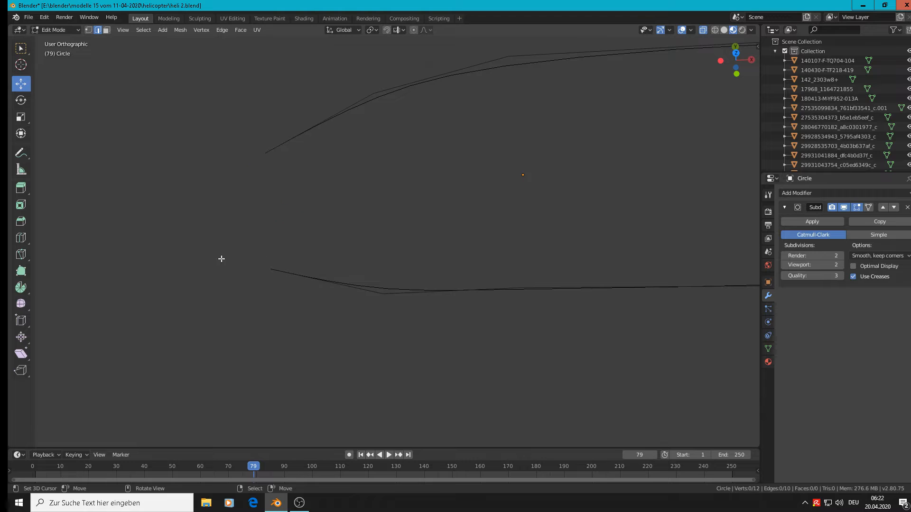
- Duplicate the two open end vertices at the front and move the copies -0.0314 m along global X
click(88, 30)
click(265, 153)
shift+click(270, 270)
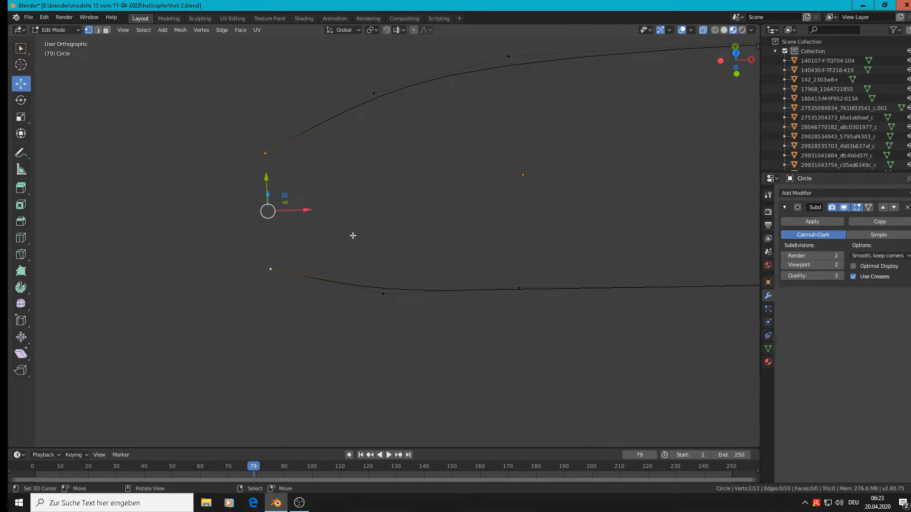
key(shift+d)
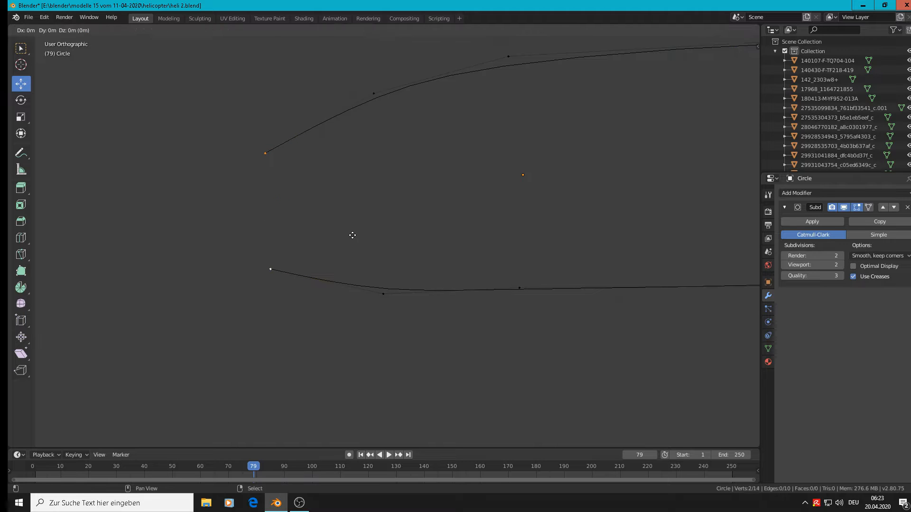
right_click(353, 236)
key(g)
key(x)
click(237, 228)
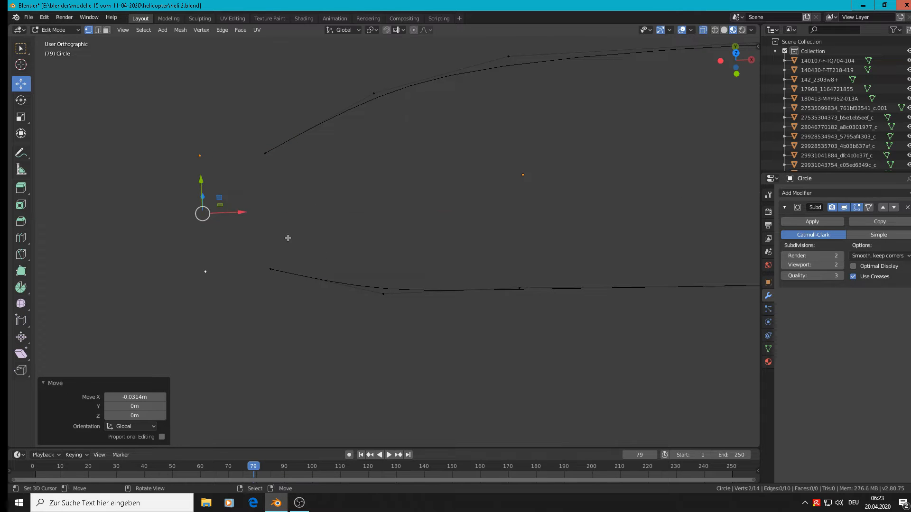
- Scale the two duplicated vertices along global Y until they lie almost together at the front tip
middle_drag(359, 276, 408, 278)
key(s)
key(y)
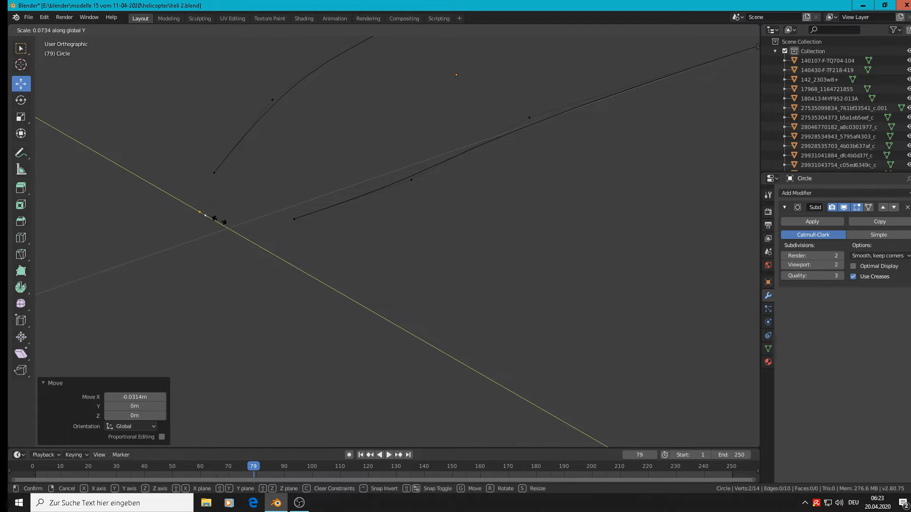
click(205, 215)
- Connect the two new tip vertices to the outline's open ends and to each other with edges, and return to Object Mode
middle_drag(204, 212, 220, 277)
click(187, 212)
shift+click(264, 286)
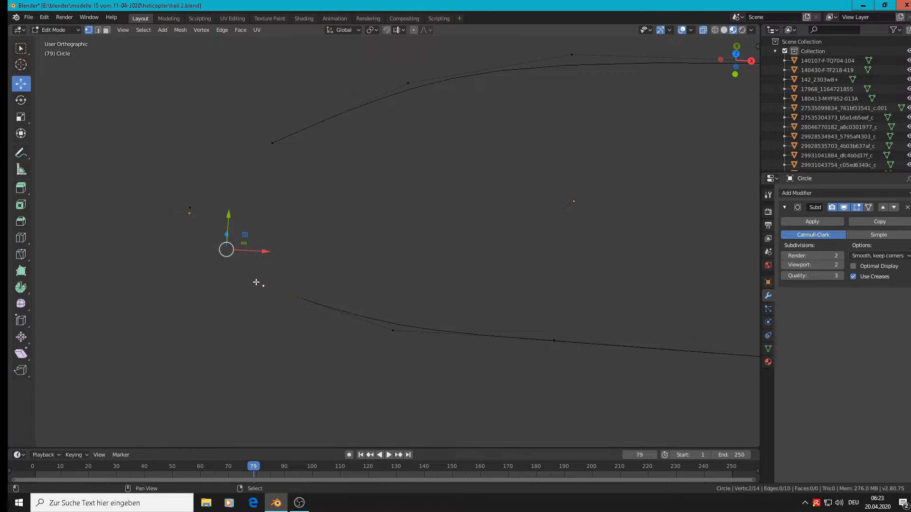
key(f)
click(204, 210)
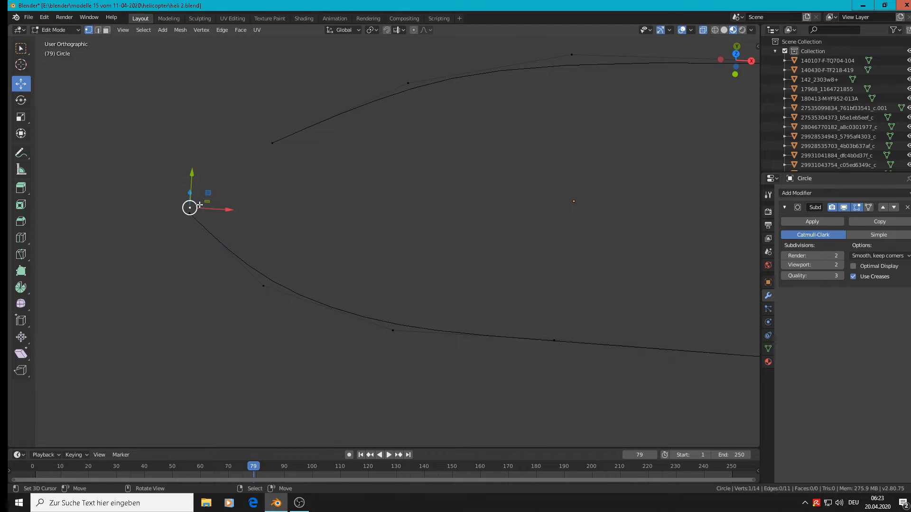
shift+click(263, 144)
key(f)
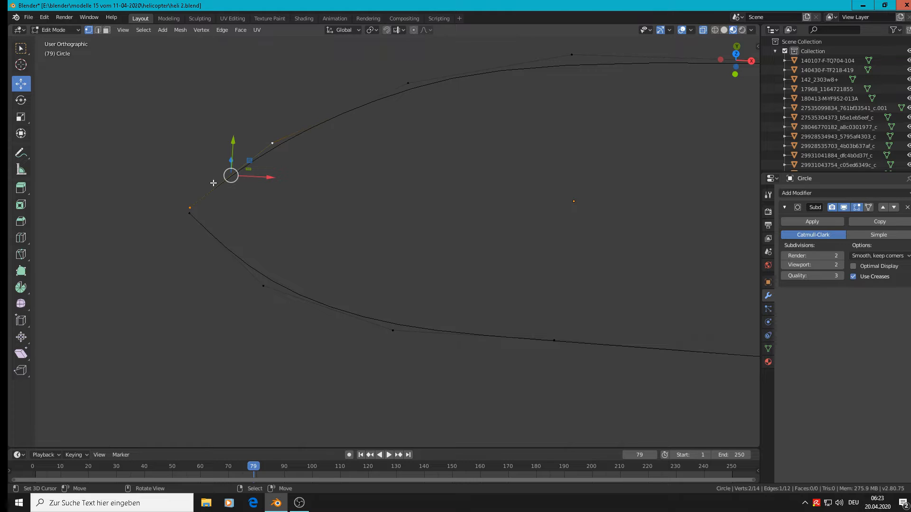
click(193, 214)
shift+click(197, 221)
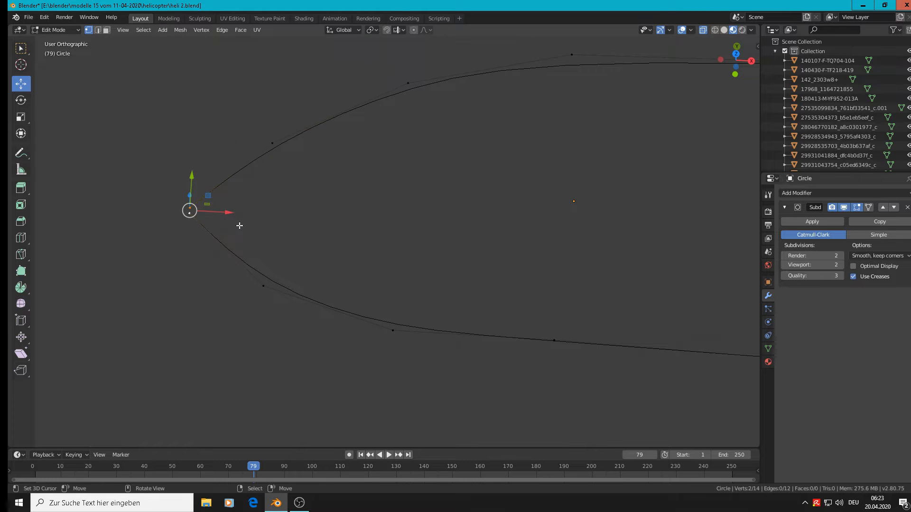
key(f)
scroll(269, 250, down, 3)
key(Tab)
scroll(336, 249, down, 3)
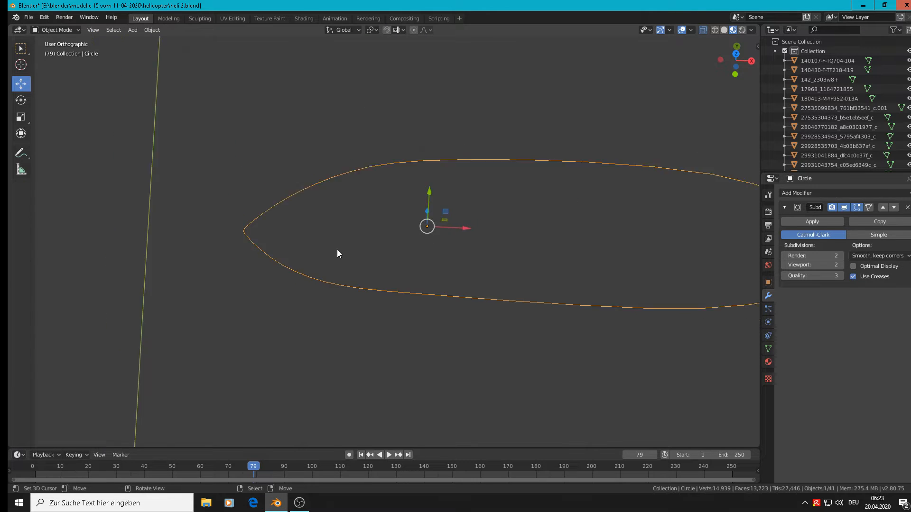
- In Edit Mode, scale the short front tip edge 9.835 along global Y, and check the outline against the front reference photo in Object Mode
scroll(403, 241, up, 2)
scroll(283, 255, up, 5)
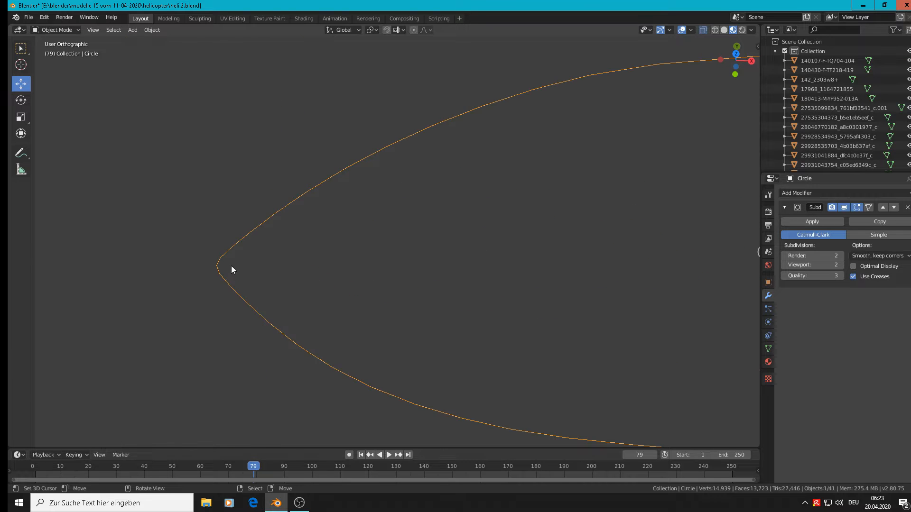
key(Tab)
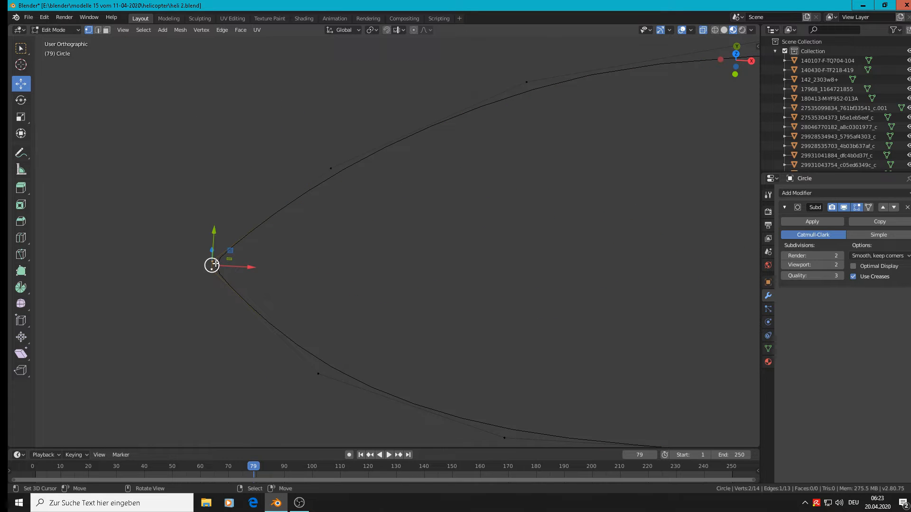
key(s)
key(y)
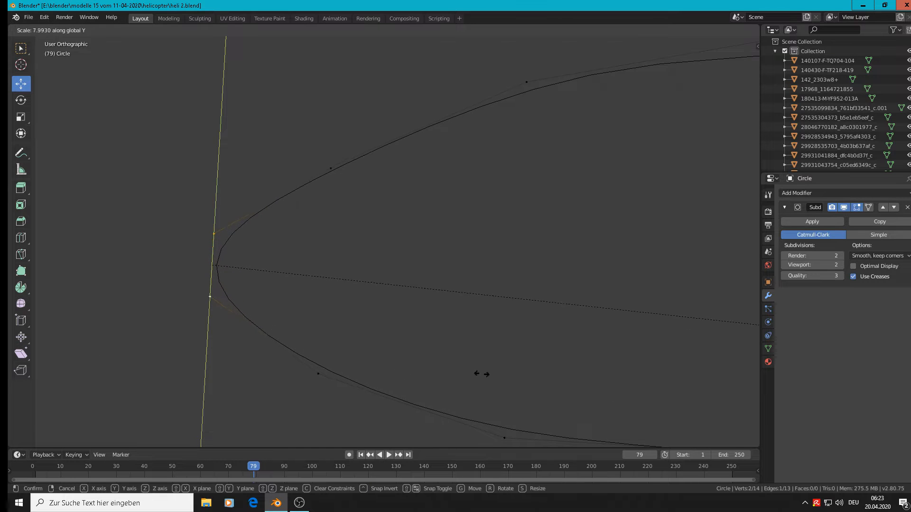
click(711, 380)
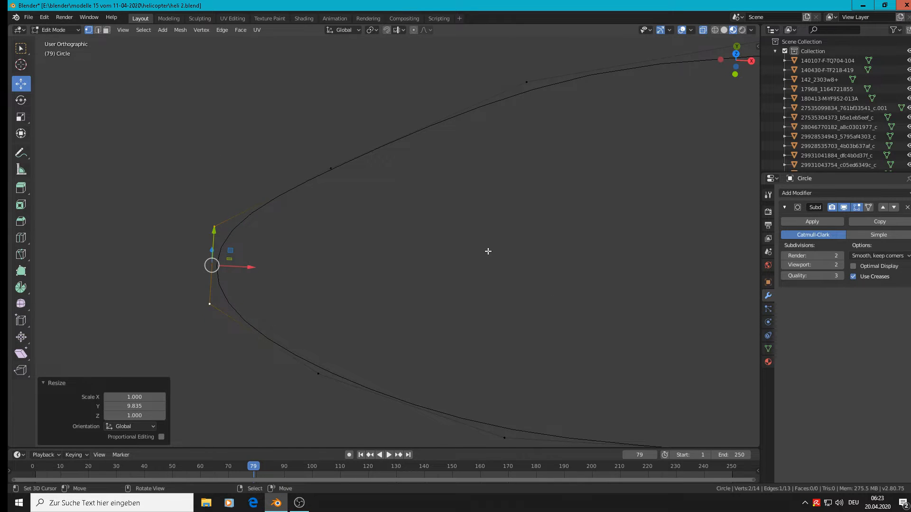
key(Tab)
scroll(493, 266, down, 5)
shift+middle_drag(578, 319, 365, 190)
key(KP_1)
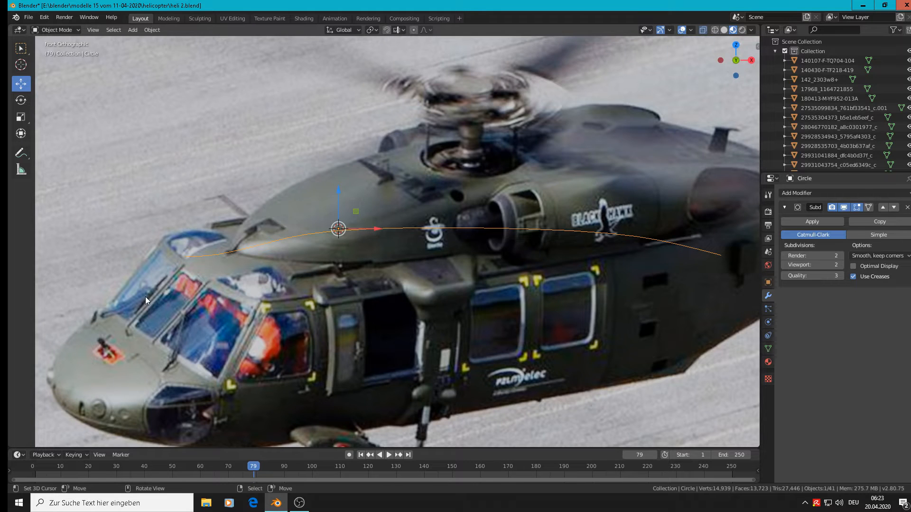
- In Edit Mode, move the outline's front tip edge -0.00766 m along global Z, and return to Object Mode
scroll(206, 250, up, 3)
key(Tab)
drag(216, 200, 223, 209)
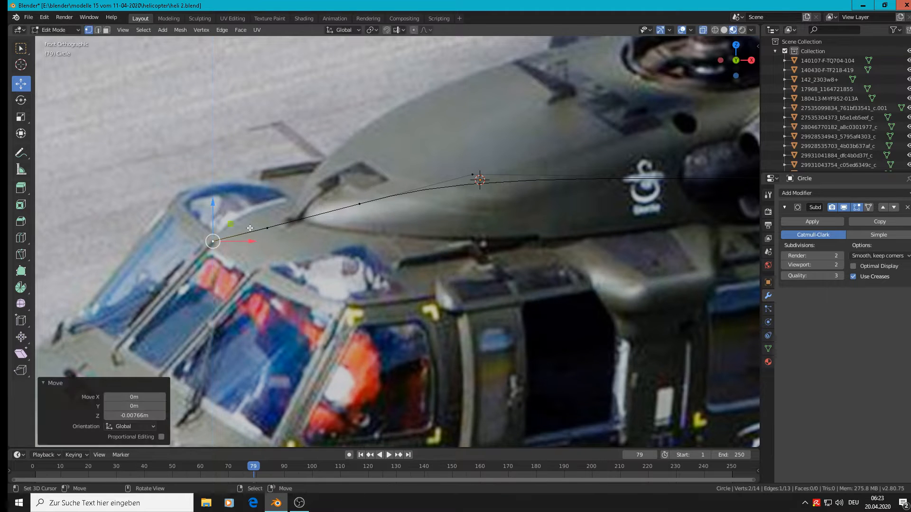
key(Tab)
- In Edit Mode, fill the front tip of the outline with a face between the tip edge and the nearest vertex pair
scroll(465, 317, down, 4)
middle_drag(464, 317, 410, 217)
key(Tab)
middle_drag(331, 236, 317, 256)
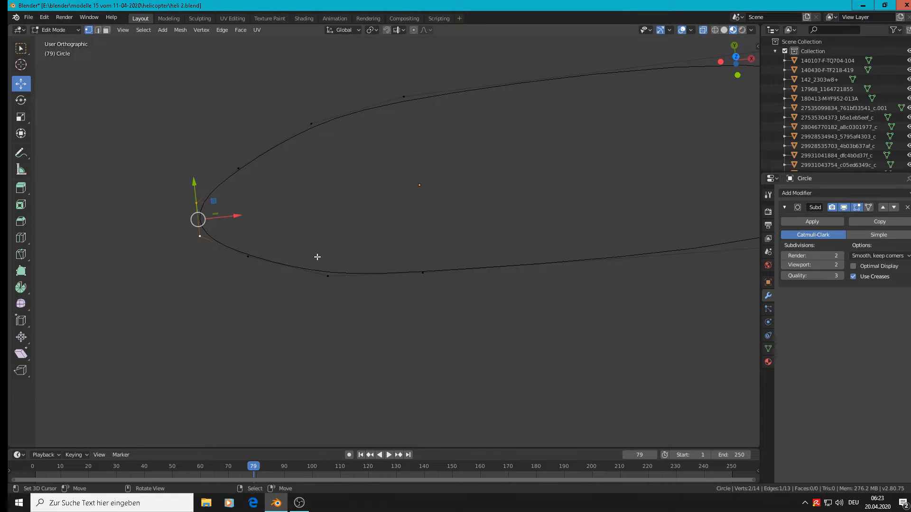
shift+click(249, 256)
shift+click(239, 167)
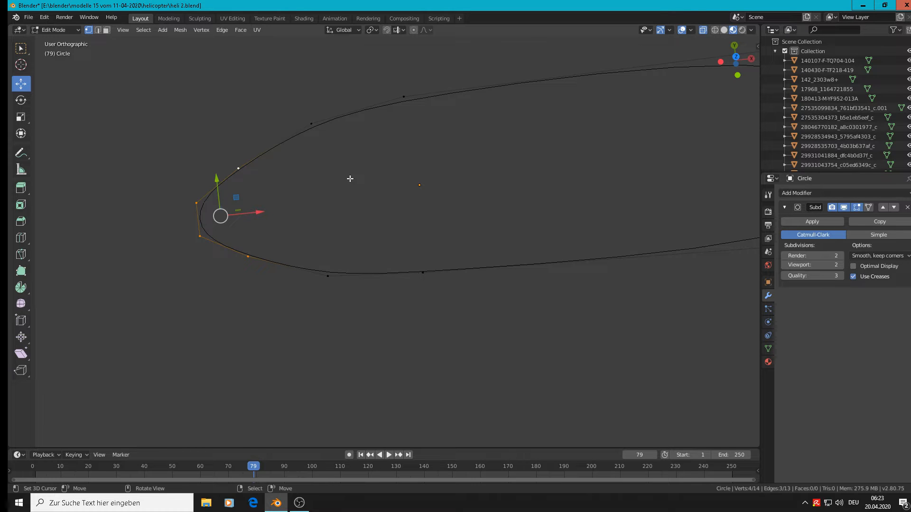
key(f)
- Fill a second face behind the tip face, reaching the next pair of opposite outline vertices
click(238, 167)
shift+click(311, 124)
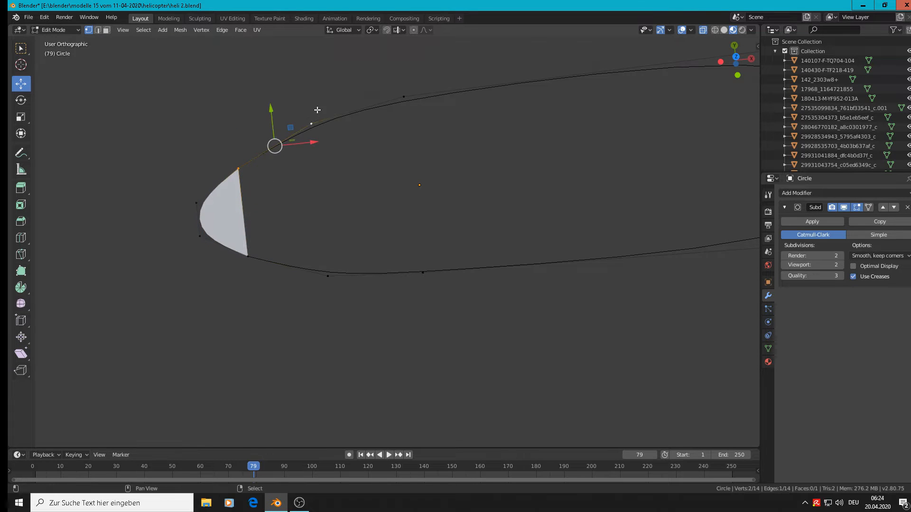
shift+click(327, 276)
shift+click(247, 256)
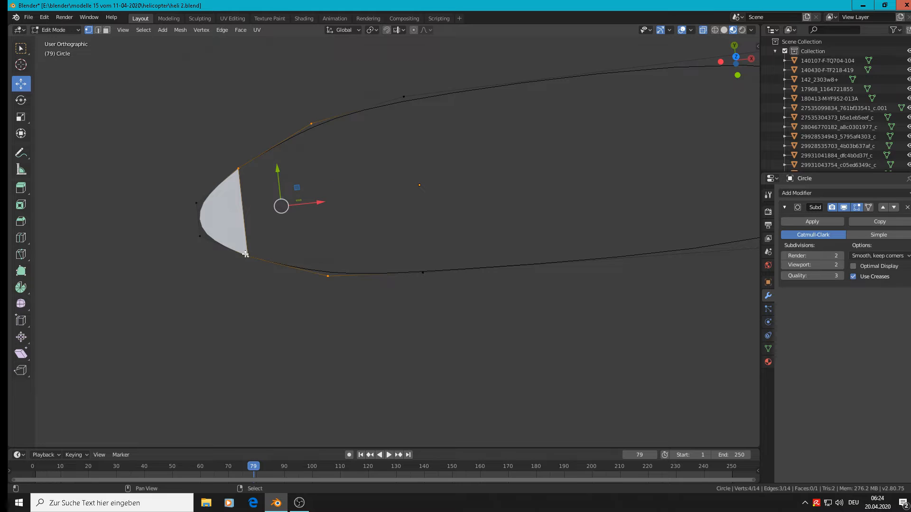
key(f)
- Fill a third face from the front, between the open edge and the following pair of opposite vertices
click(311, 124)
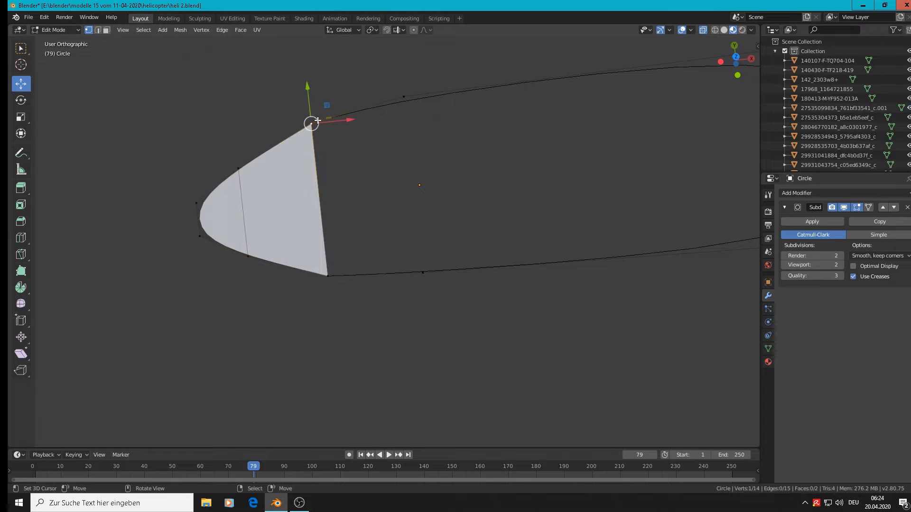
shift+click(327, 276)
shift+click(425, 272)
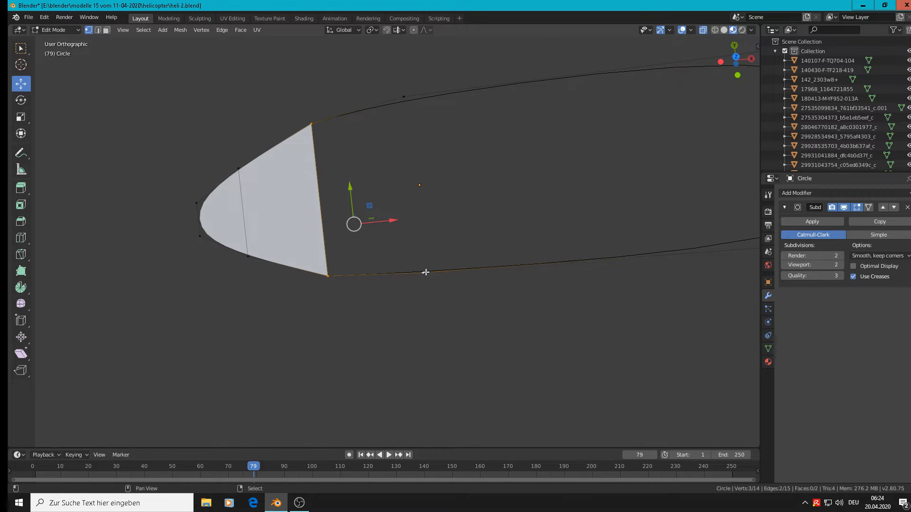
shift+click(404, 97)
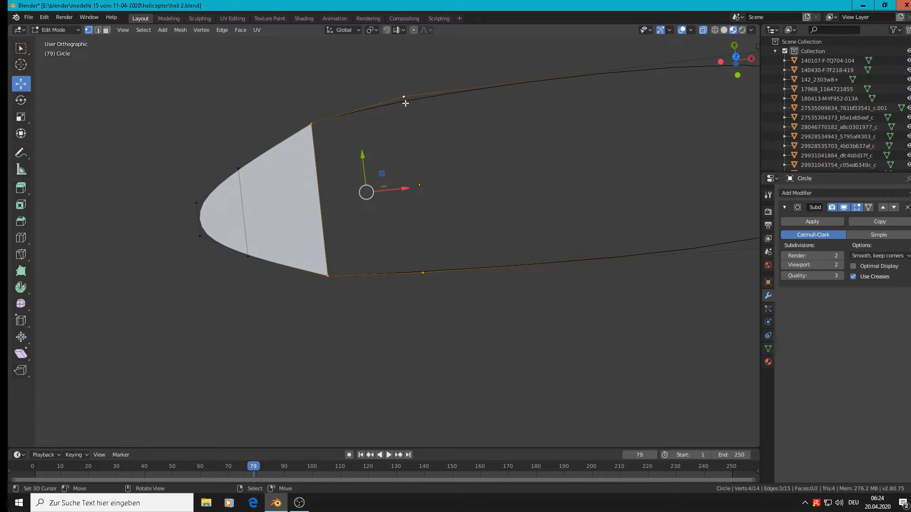
key(f)
- Fill the long middle section of the outline with one face reaching the widest vertex pair toward the tail
scroll(406, 168, down, 4)
shift+middle_drag(467, 226, 316, 292)
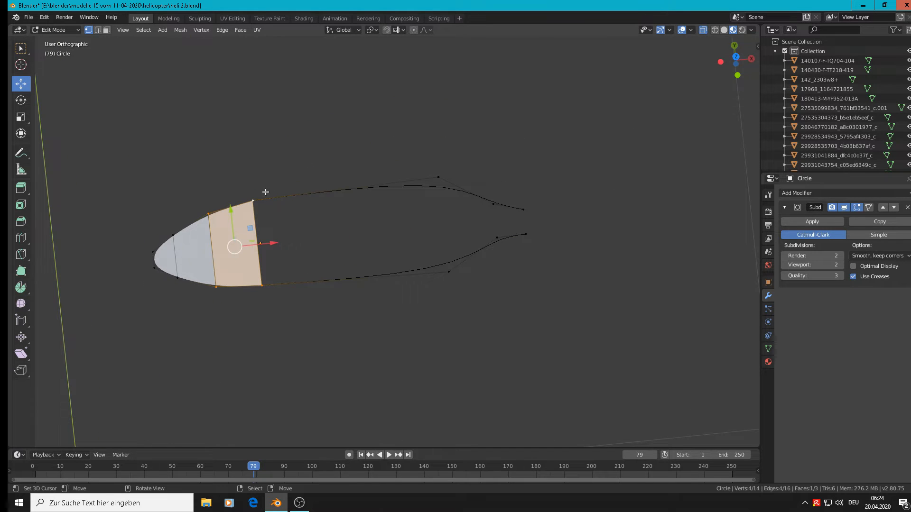
click(253, 201)
shift+click(262, 285)
shift+click(449, 272)
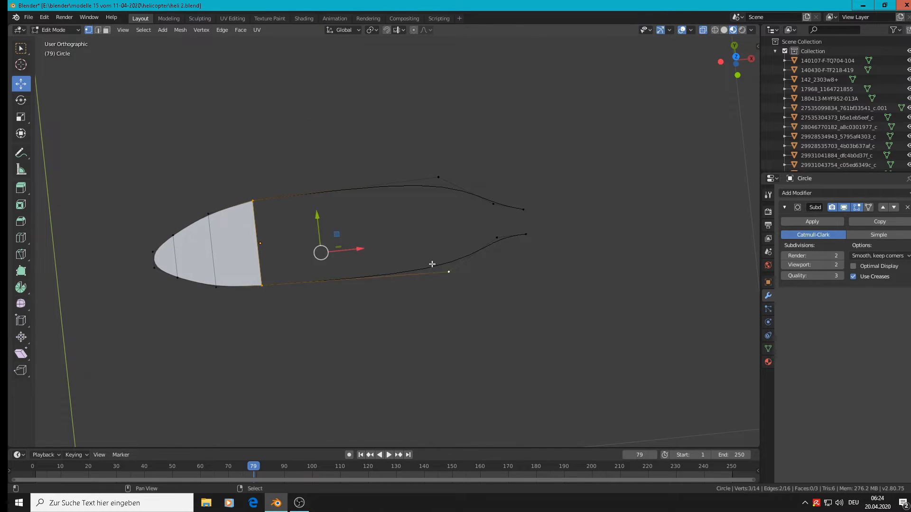
shift+click(436, 190)
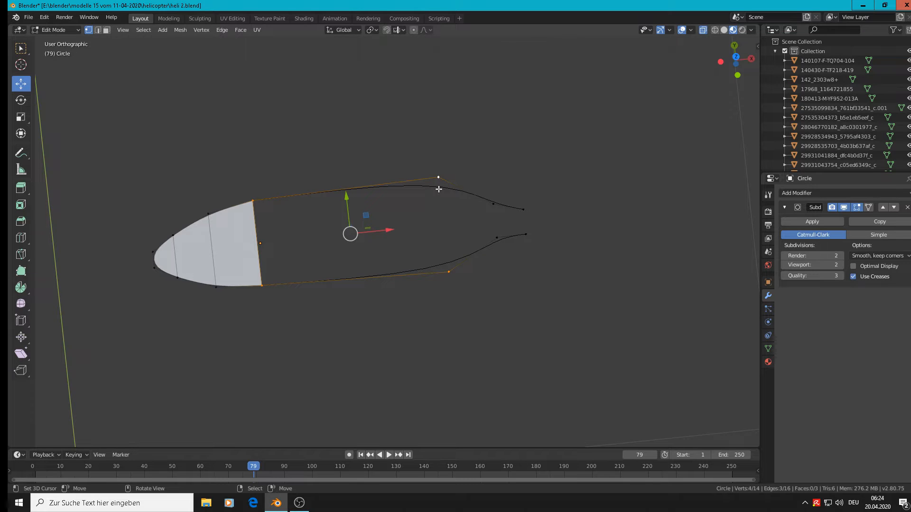
key(f)
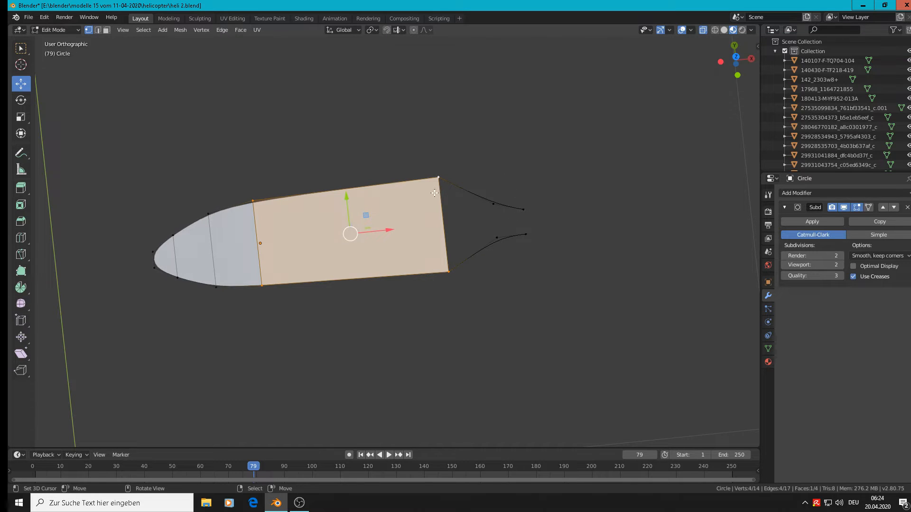
- Fill the tapering section behind the long middle face, up to the second-to-last vertex pair
click(438, 179)
shift+click(447, 274)
shift+click(497, 237)
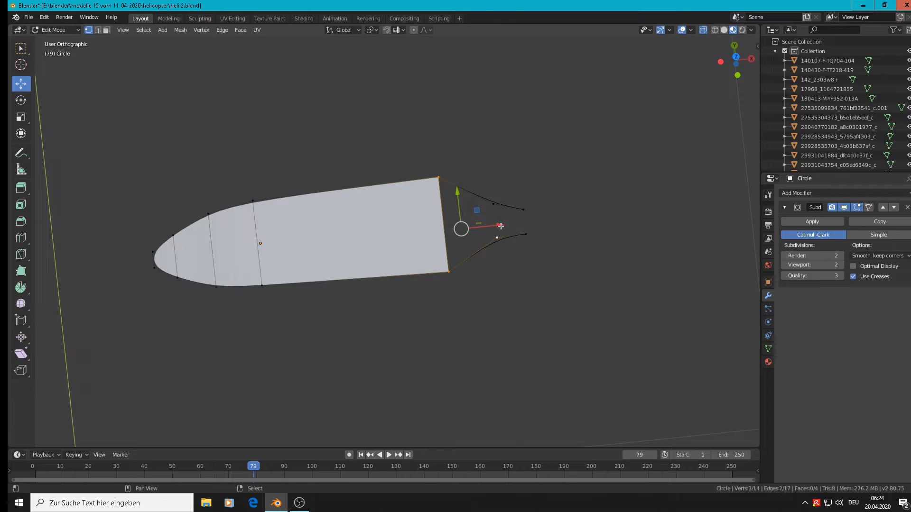
shift+click(501, 201)
key(f)
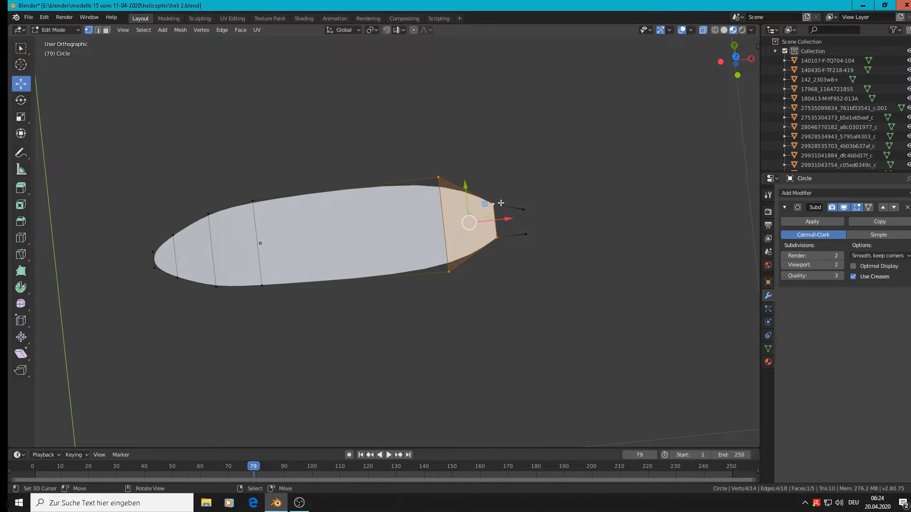
- Close the tail end with a face across the last four vertices, and return to Object Mode
right_click(501, 203)
shift+right_click(500, 237)
shift+right_click(532, 228)
shift+right_click(529, 202)
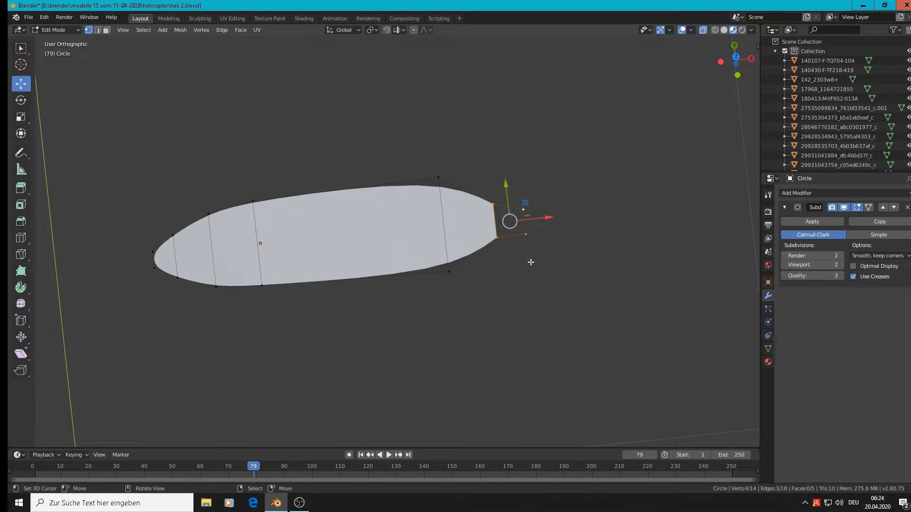
key(f)
key(Tab)
middle_drag(460, 286, 468, 204)
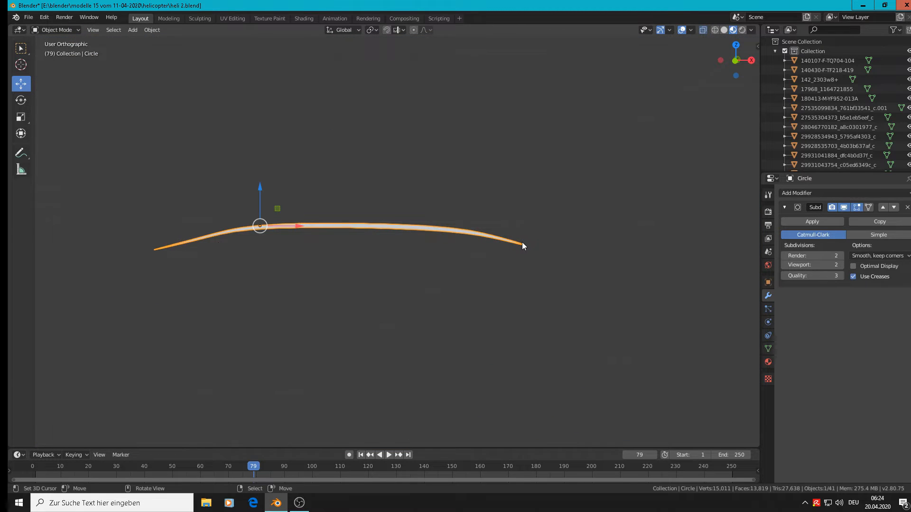
- Duplicate the filled roof surface and move the copy 0.374 m up along global Z
middle_drag(295, 252, 308, 276)
key(shift+d)
key(Escape)
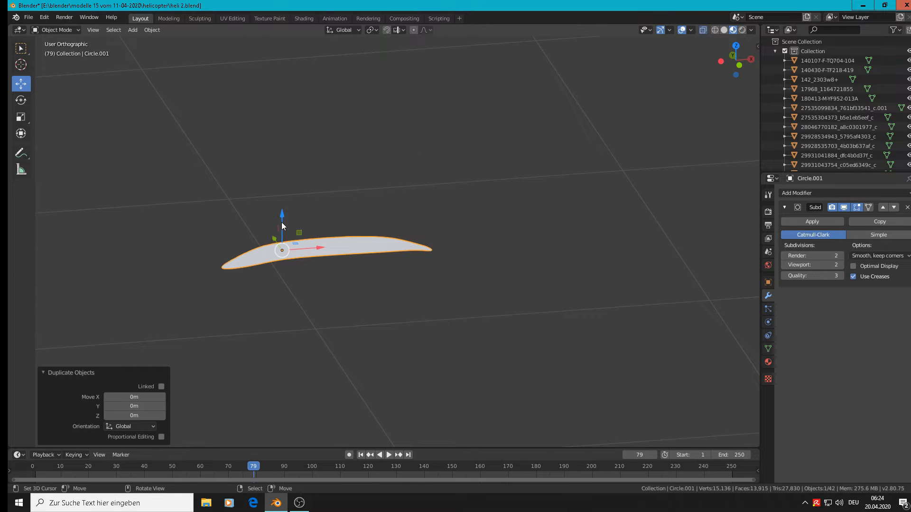
drag(282, 226, 299, 81)
scroll(303, 235, up, 2)
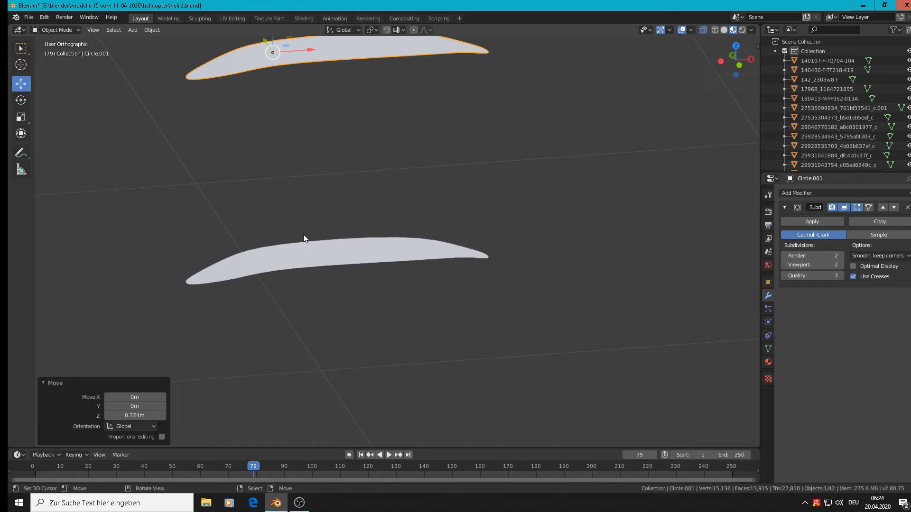
- On the original lower surface, extrude all faces in Edit Mode and move them -0.0159 m along global Z
click(289, 271)
key(Tab)
scroll(289, 271, up, 1)
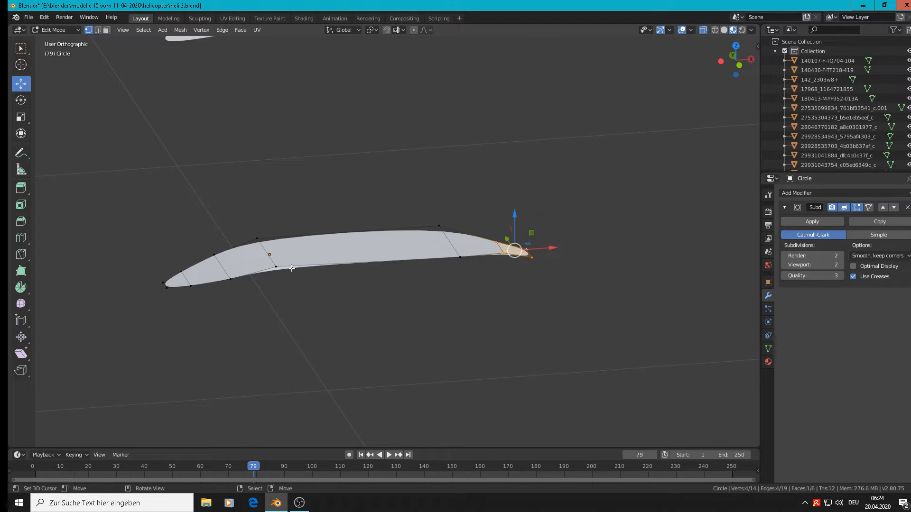
key(a)
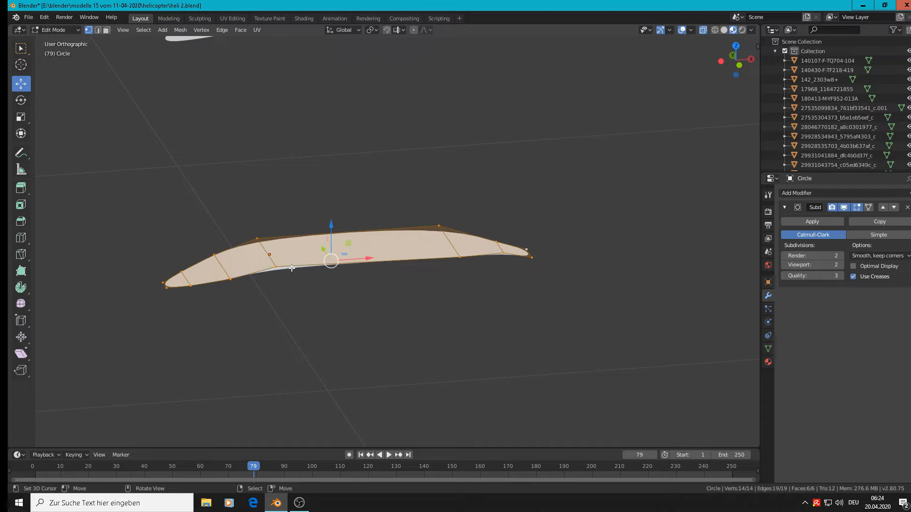
key(e)
right_click(317, 246)
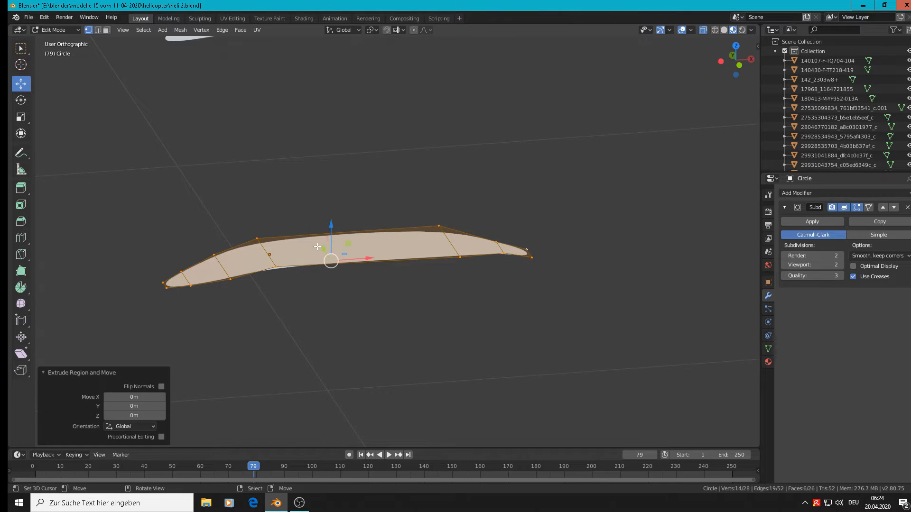
drag(330, 227, 331, 237)
scroll(467, 277, up, 5)
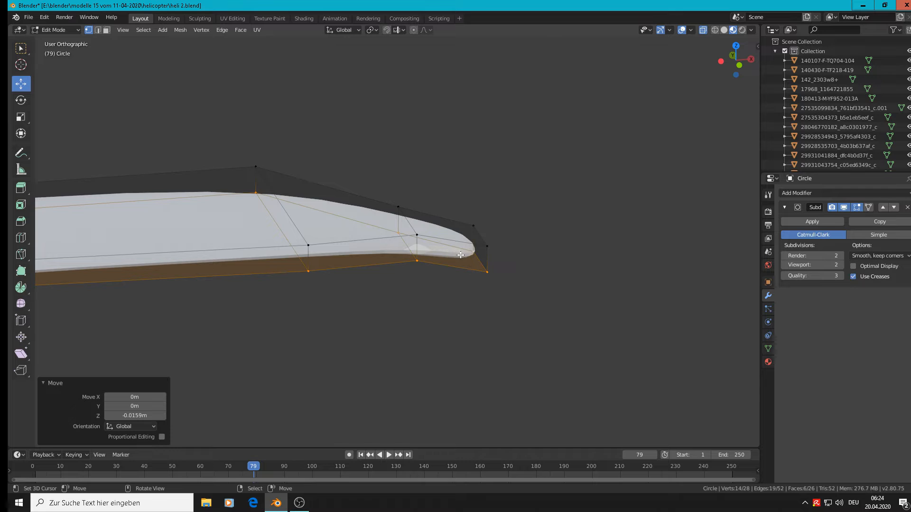
scroll(406, 292, down, 5)
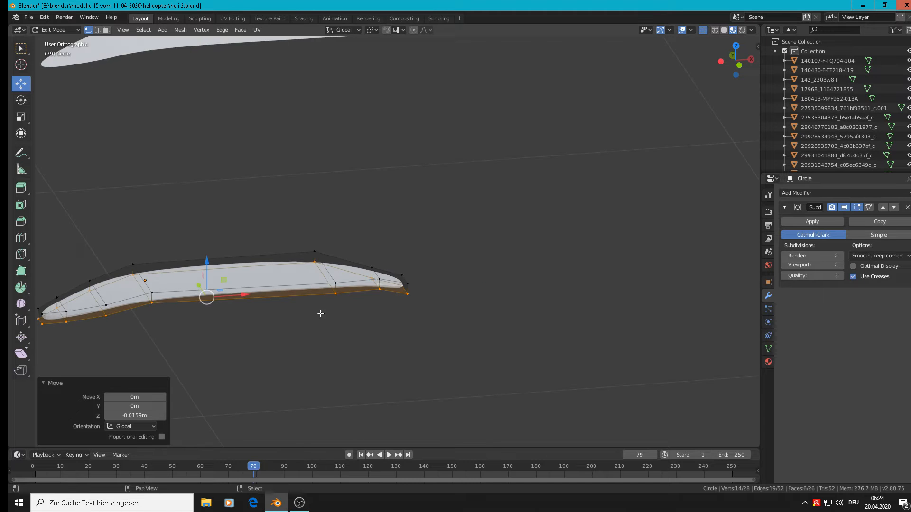
shift+middle_drag(322, 313, 498, 178)
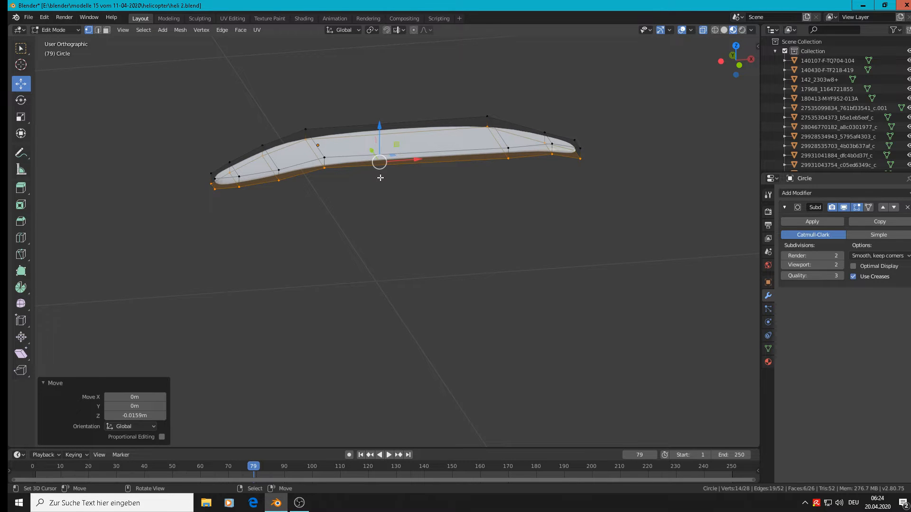
- Extrude the underside faces again, move them -0.0223 m along global Z, and check the shape in Object Mode
key(e)
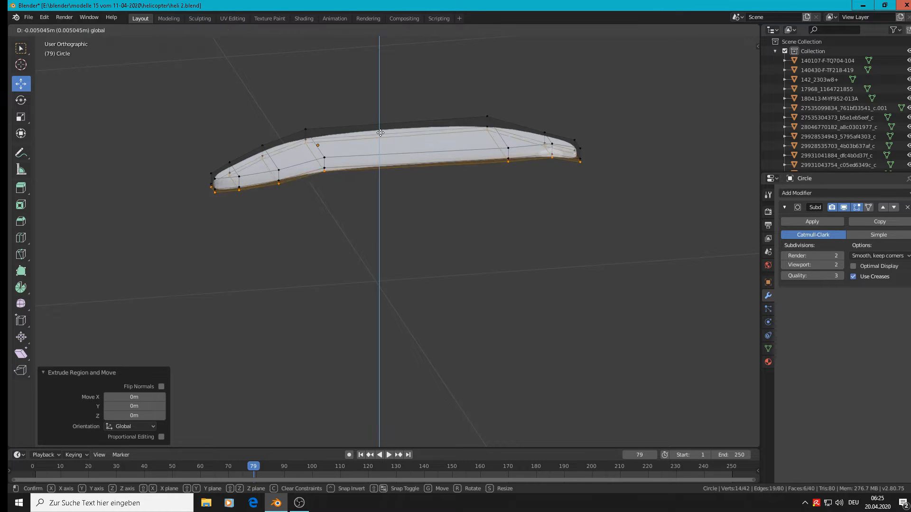
click(268, 204)
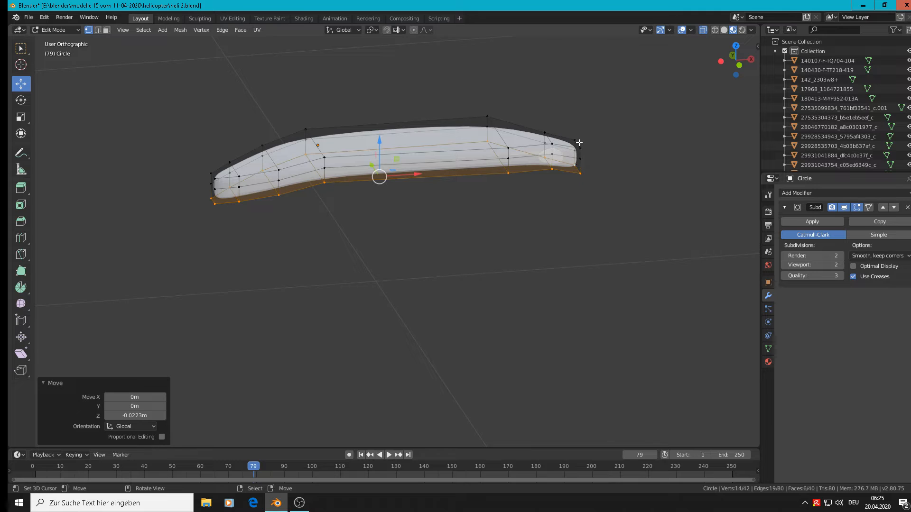
key(Tab)
mouse_move(432, 201)
middle_down()
mouse_move(451, 208)
mouse_move(488, 198)
mouse_move(487, 180)
mouse_move(417, 173)
middle_up()
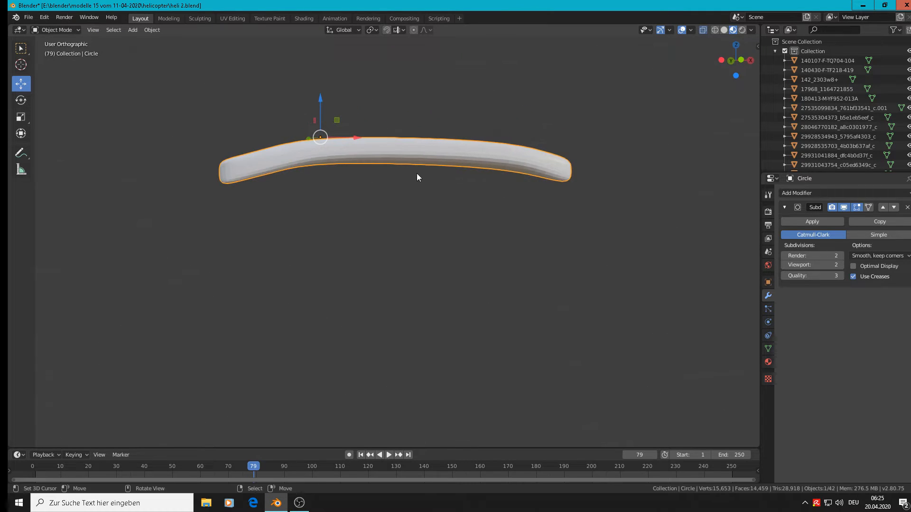
- Back in Edit Mode, flatten the underside by scaling it to 0 along global Z and move it -0.00613 m along Z
key(Tab)
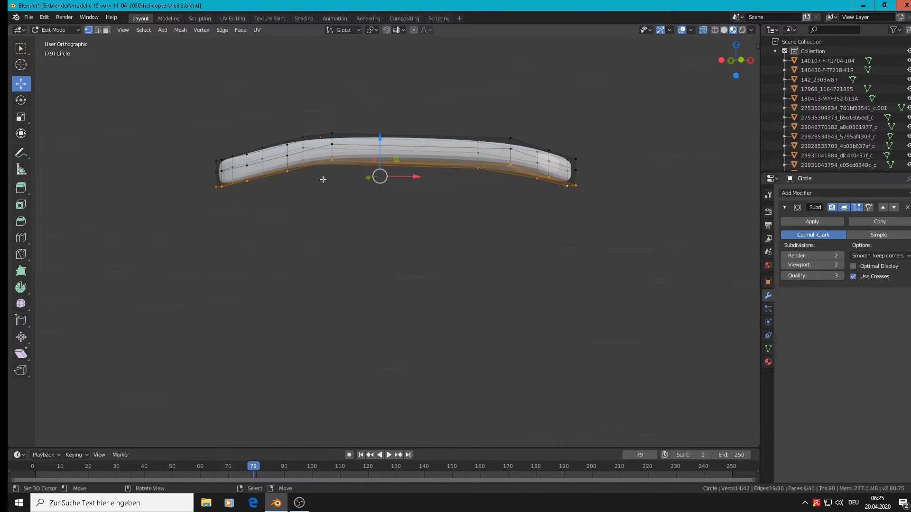
key(s)
key(z)
key(0)
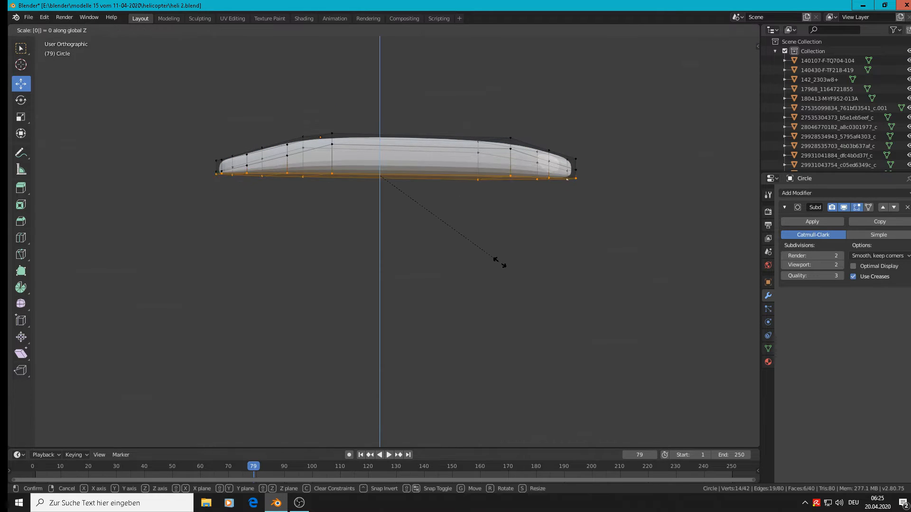
key(Return)
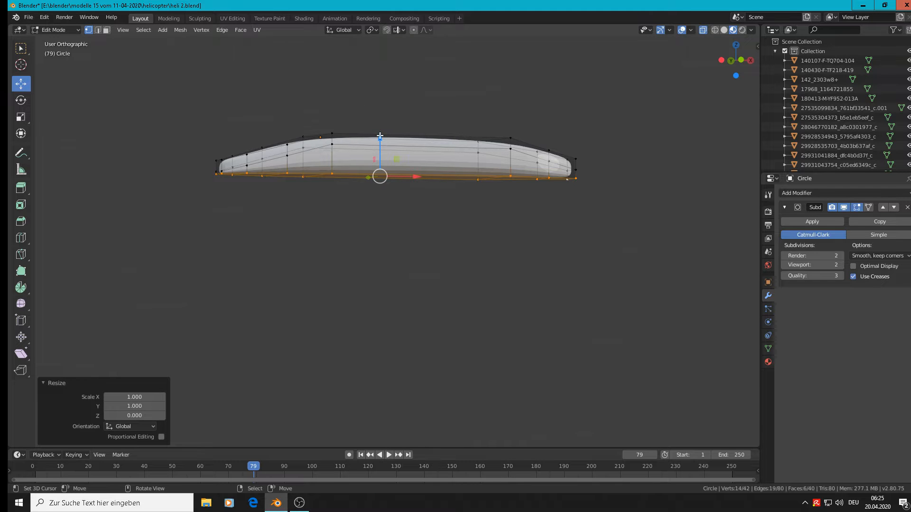
drag(379, 136, 380, 141)
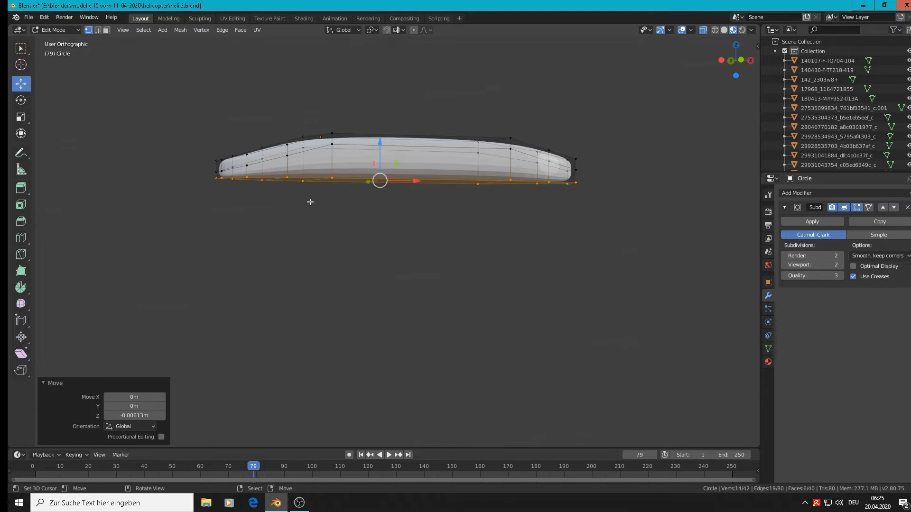
- In edge mode, select the five crosswise edges on the flat underside and delete them to open up the bottom of the body
middle_drag(310, 202, 283, 206)
scroll(327, 172, up, 3)
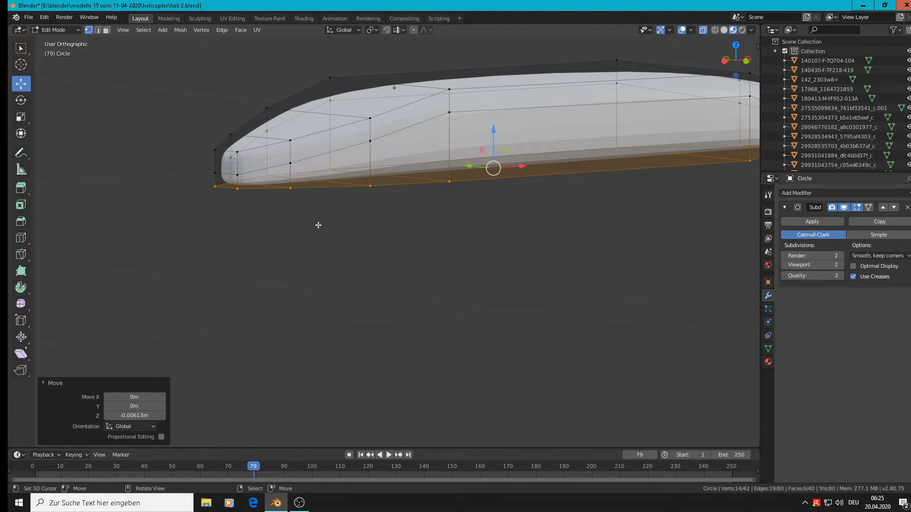
middle_drag(317, 224, 297, 188)
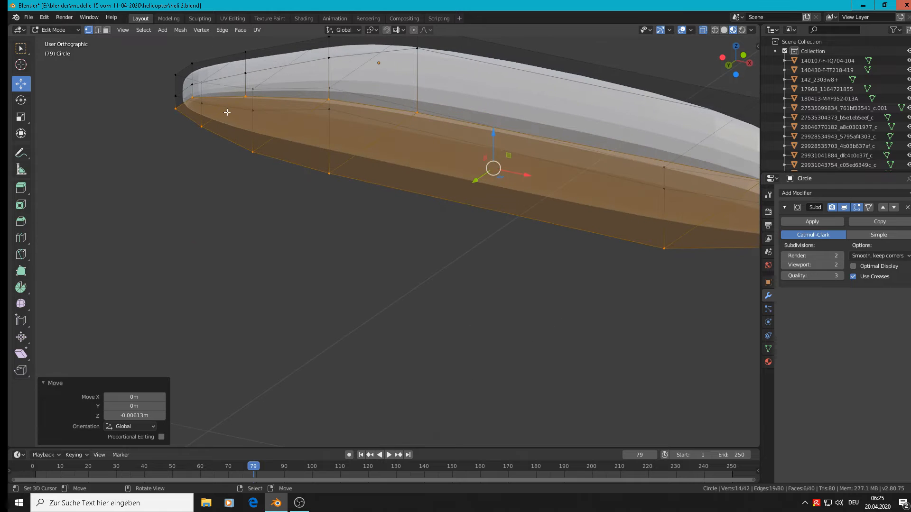
click(98, 29)
click(227, 110)
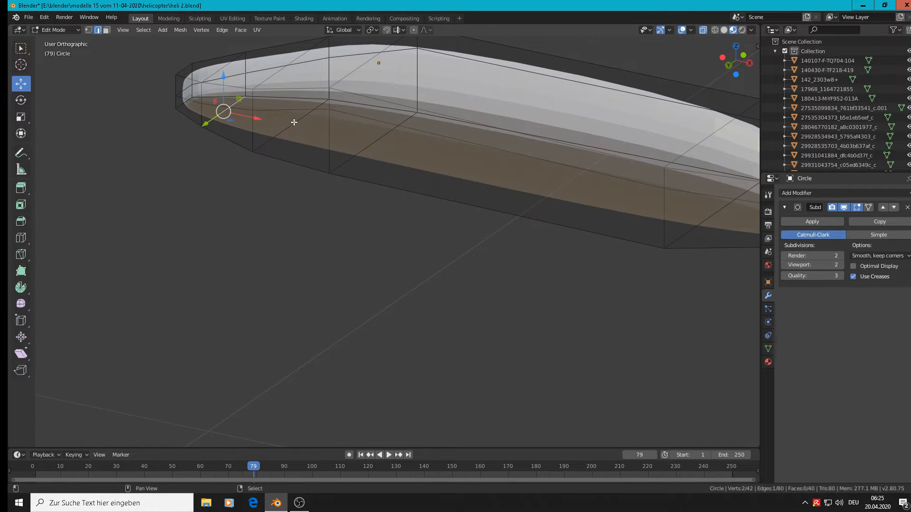
shift+click(294, 122)
shift+click(390, 145)
shift+middle_drag(535, 207, 334, 136)
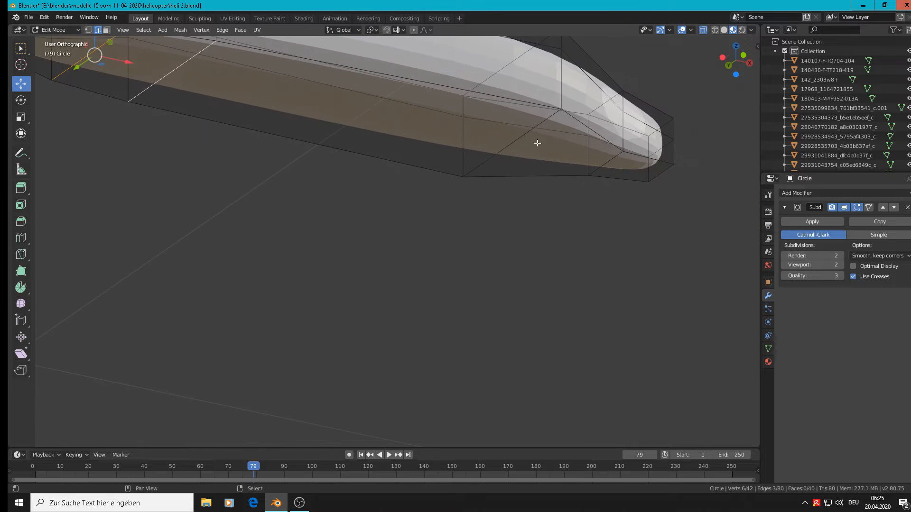
shift+click(530, 136)
shift+click(607, 164)
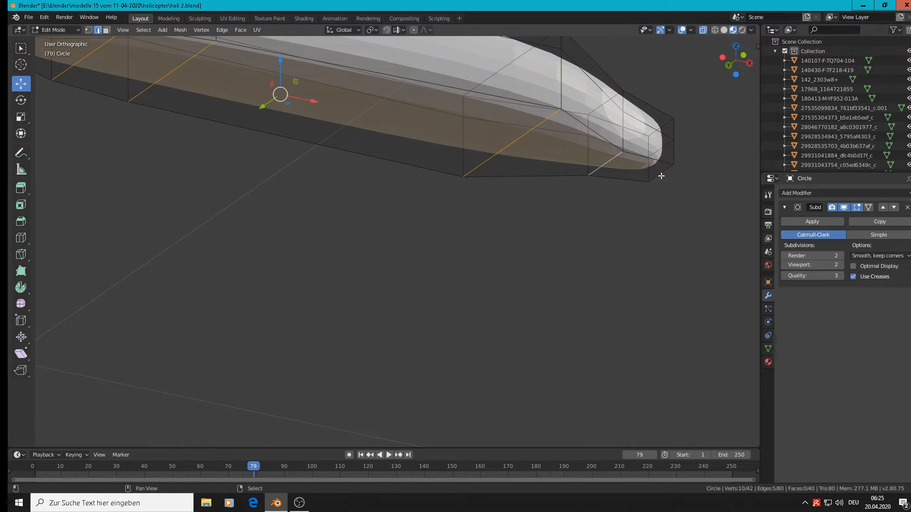
scroll(592, 171, down, 4)
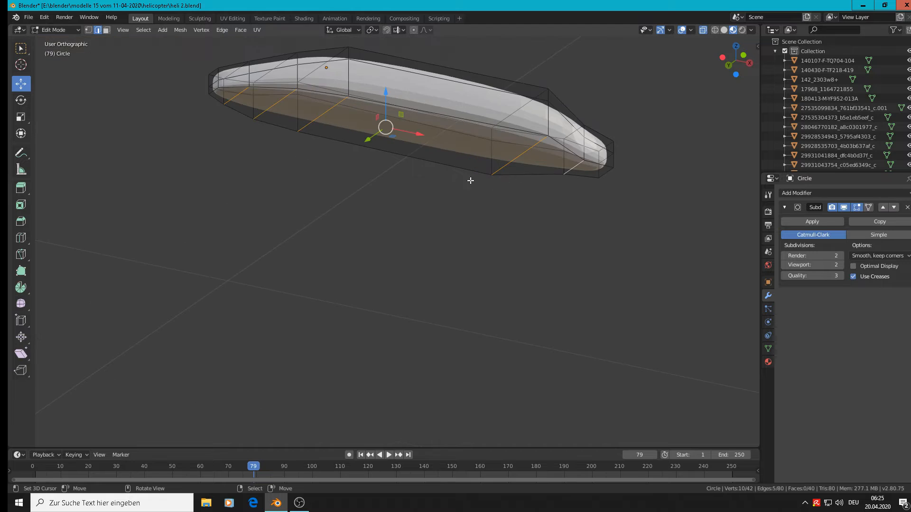
key(x)
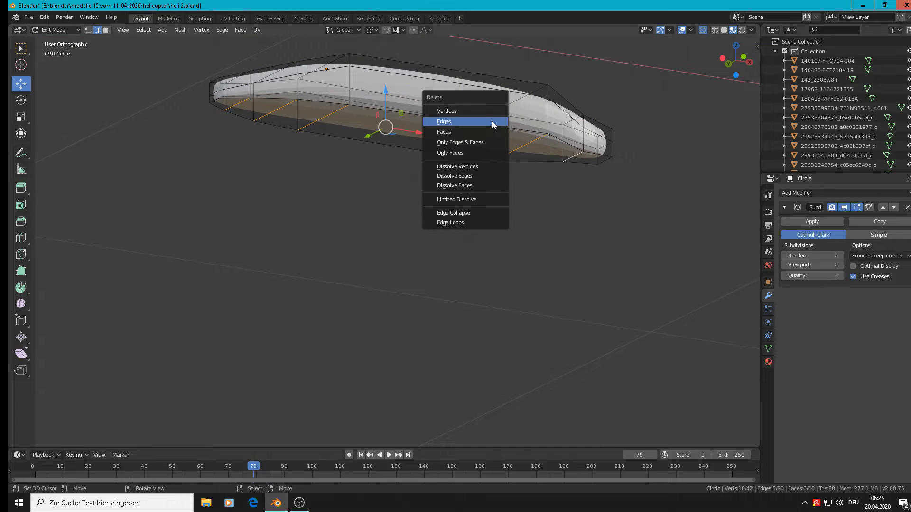
click(492, 121)
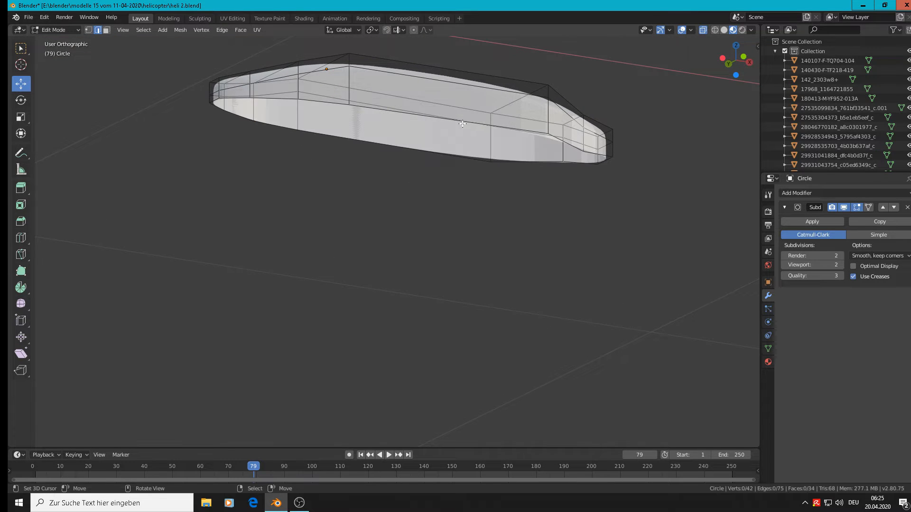
- Switch to Object Mode and inspect the smoothed body from the side and at an angle
key(Tab)
middle_drag(393, 162, 352, 171)
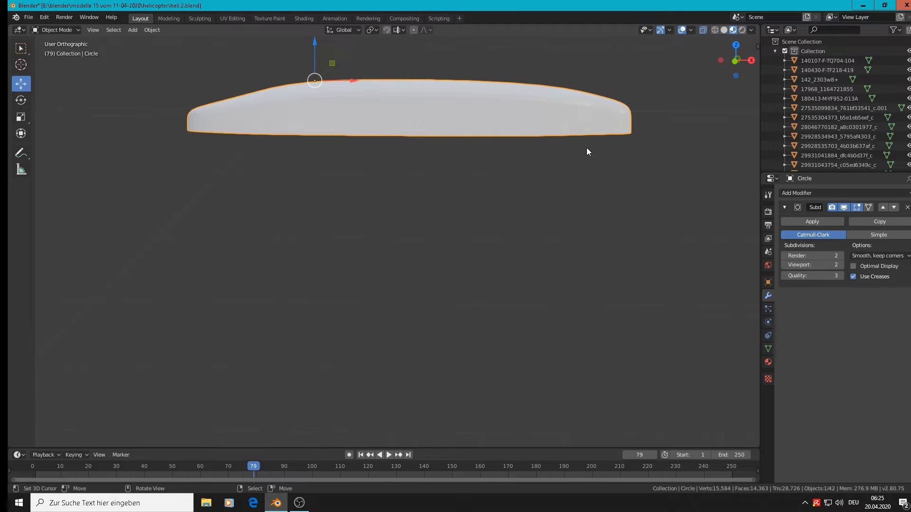
middle_drag(586, 147, 588, 204)
scroll(540, 204, up, 3)
scroll(386, 161, down, 4)
shift+middle_drag(368, 180, 407, 192)
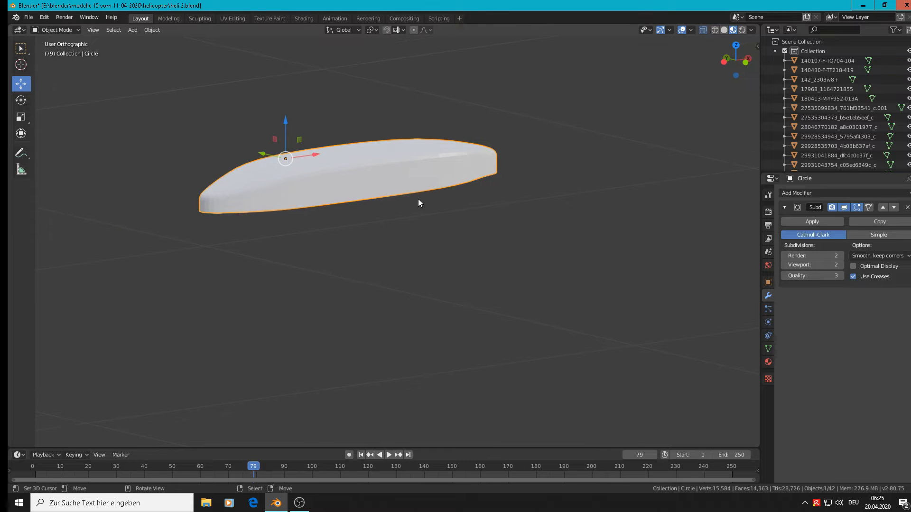
scroll(295, 211, down, 5)
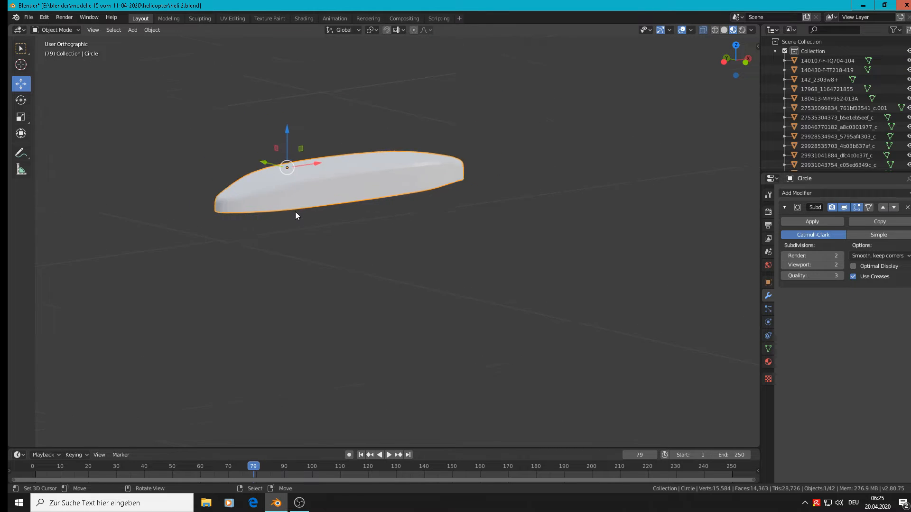
- Examine the desert-camouflage Black Hawk reference photo for the engine housing's shape, and return to the body in side view
middle_drag(295, 207, 19, 4)
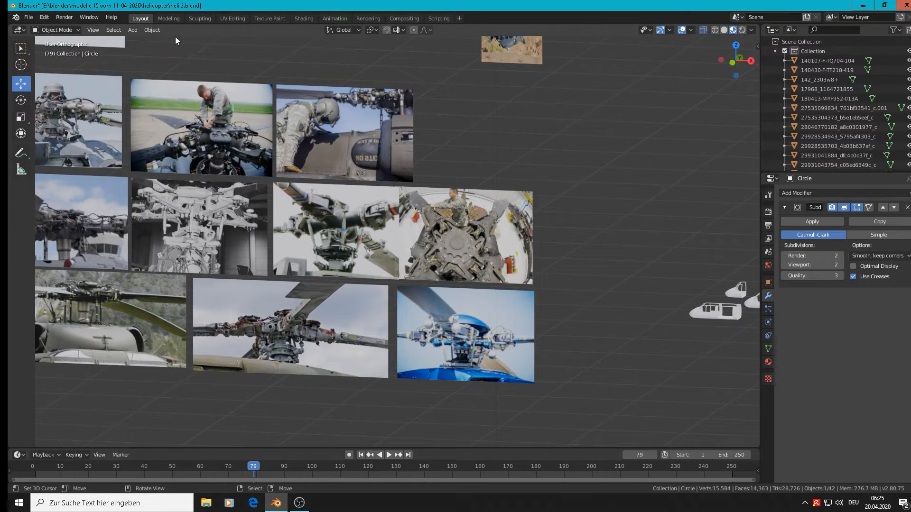
scroll(367, 126, down, 4)
shift+middle_drag(428, 90, 491, 282)
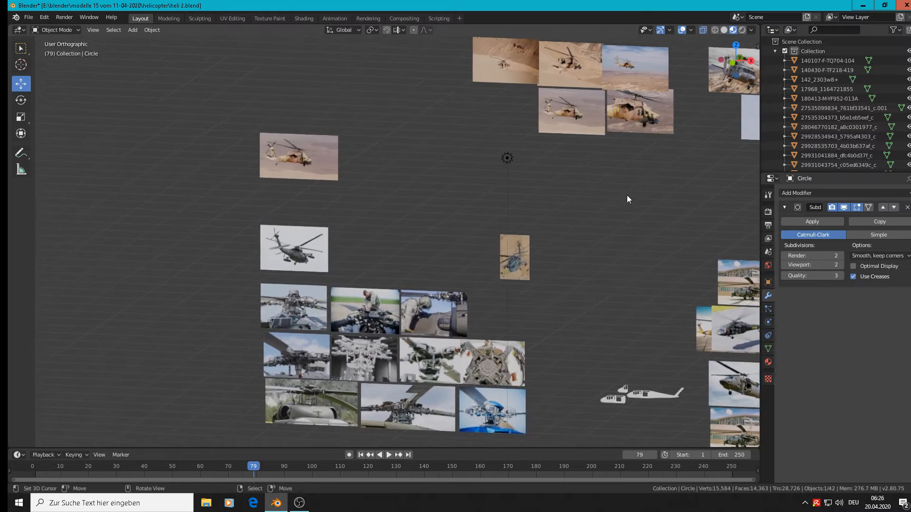
scroll(587, 84, up, 10)
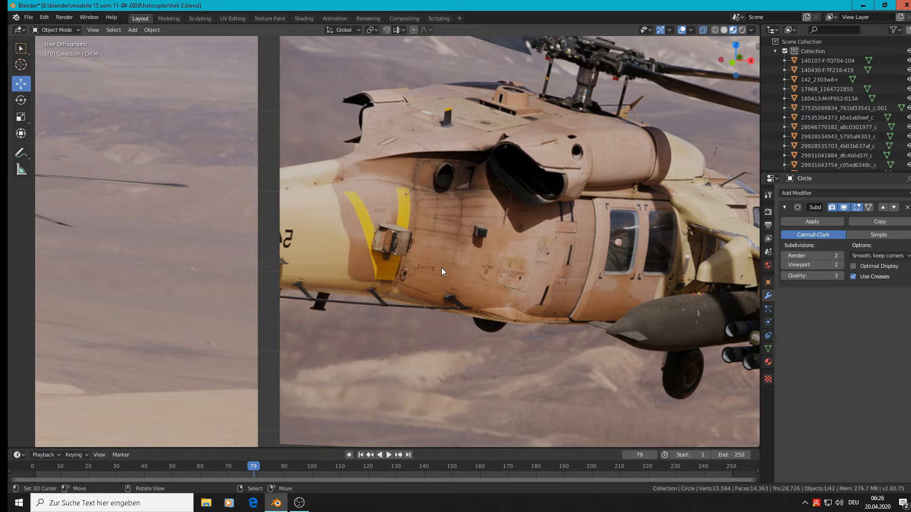
scroll(441, 269, down, 6)
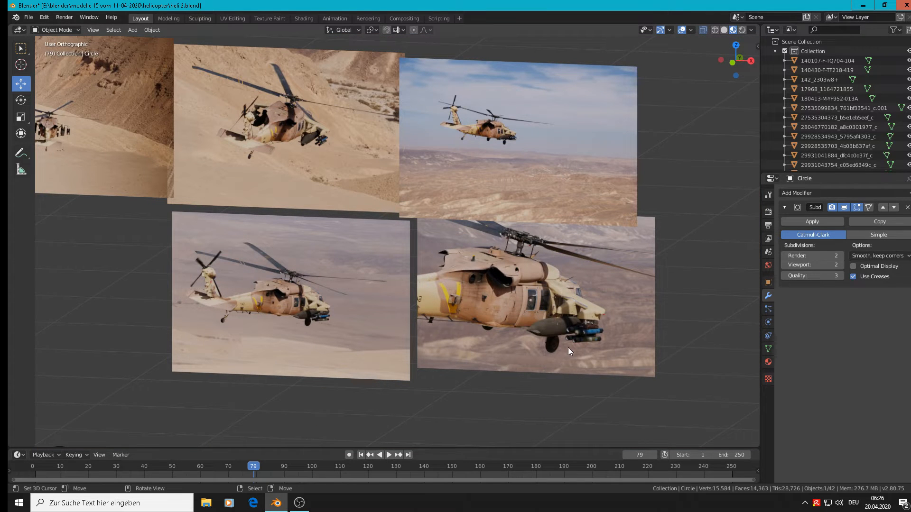
scroll(571, 345, down, 8)
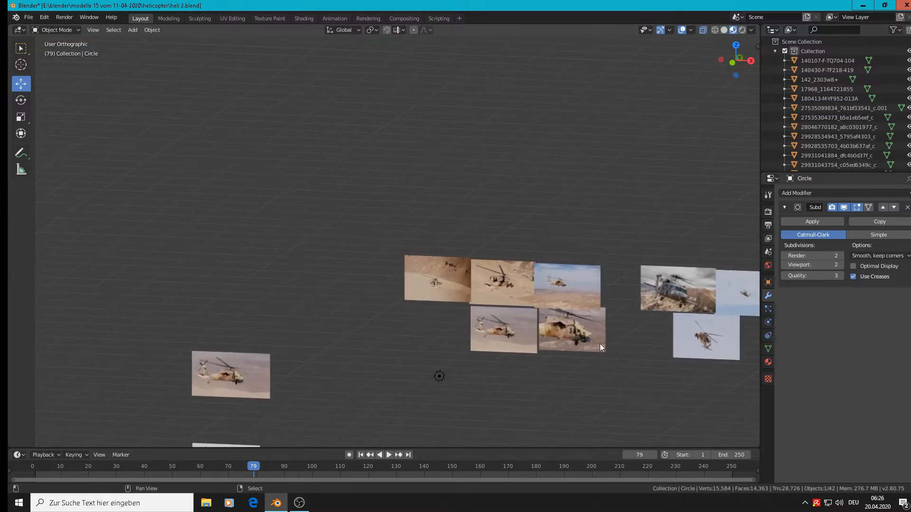
middle_drag(600, 343, 220, 356)
key(KP_1)
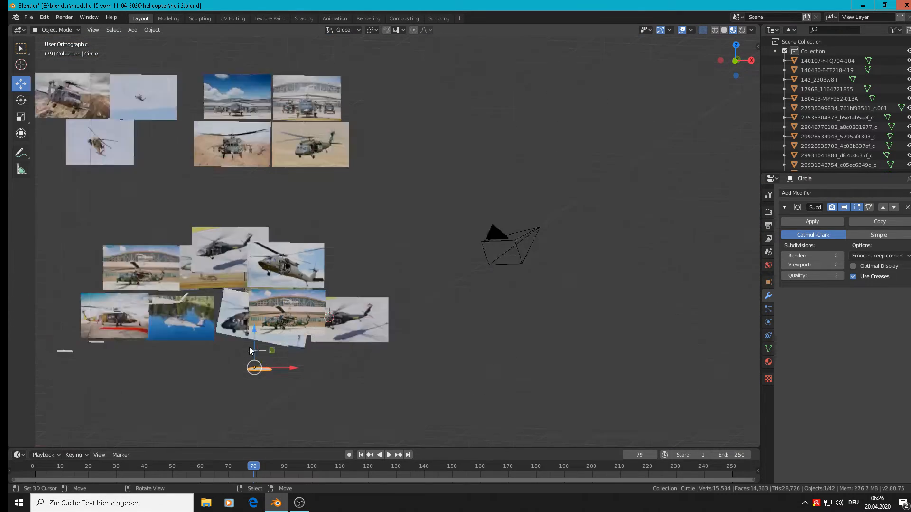
scroll(250, 351, up, 8)
scroll(297, 246, up, 2)
middle_drag(297, 245, 439, 253)
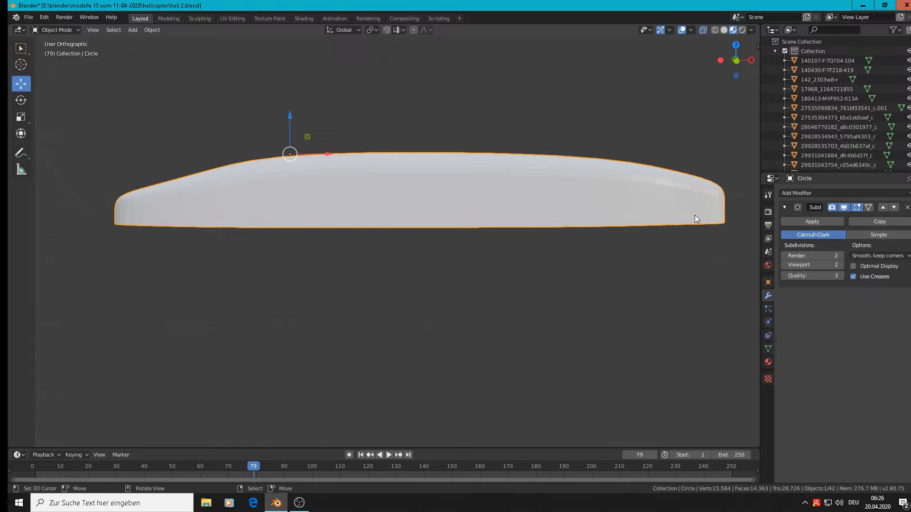
- In Edit Mode, add one lengthwise loop cut around the lower side wall, slid close beneath the existing loop at factor 0.920
middle_drag(694, 215, 657, 221)
key(Tab)
scroll(656, 219, up, 4)
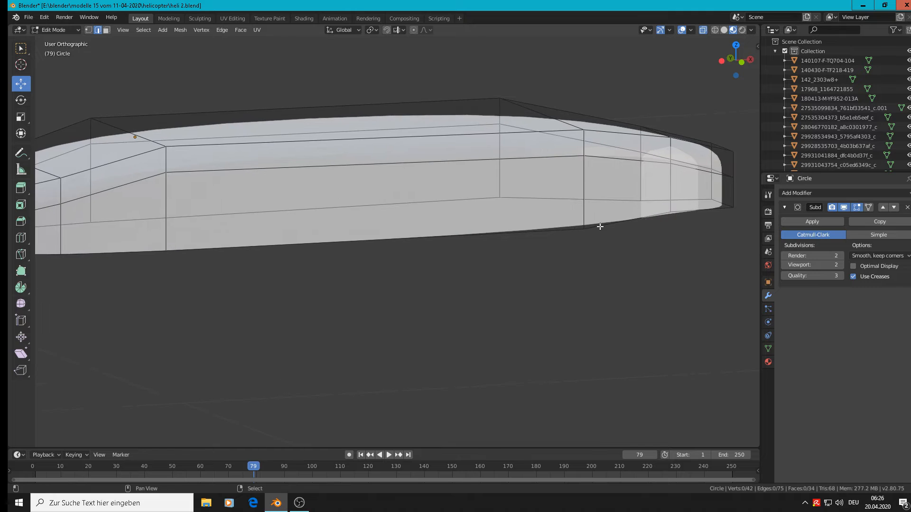
shift+middle_drag(441, 214, 434, 217)
shift+middle_drag(117, 197, 142, 200)
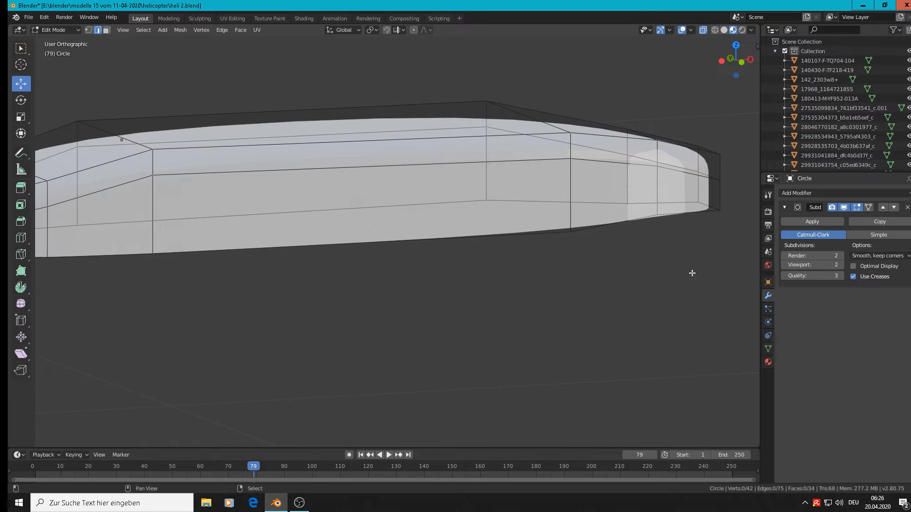
shift+middle_drag(503, 199, 350, 156)
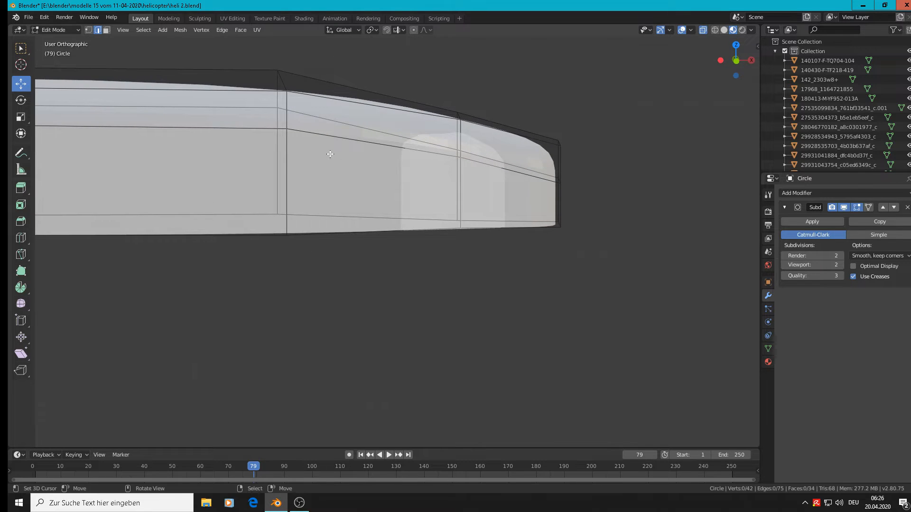
key(ctrl+r)
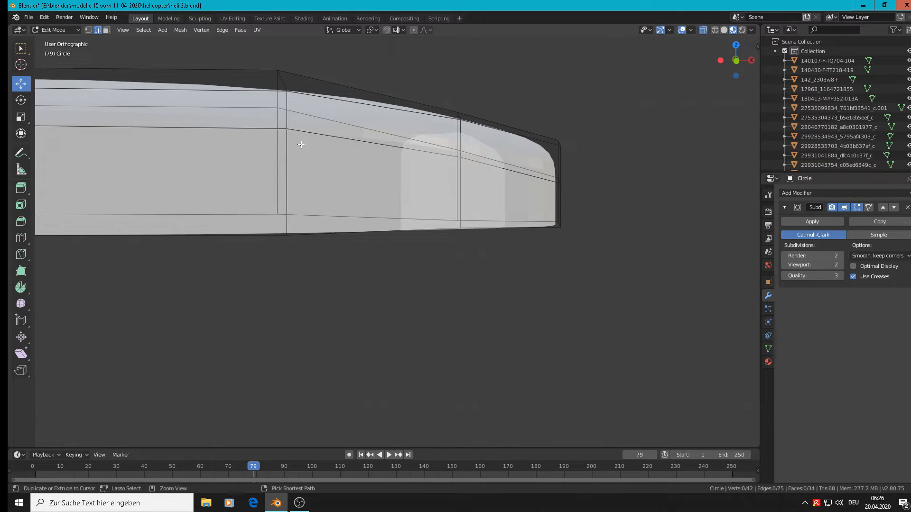
click(301, 144)
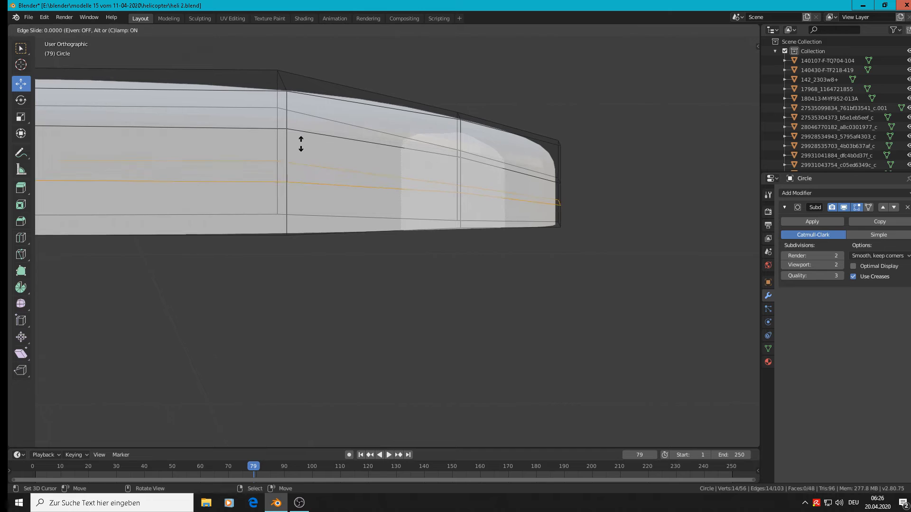
click(296, 95)
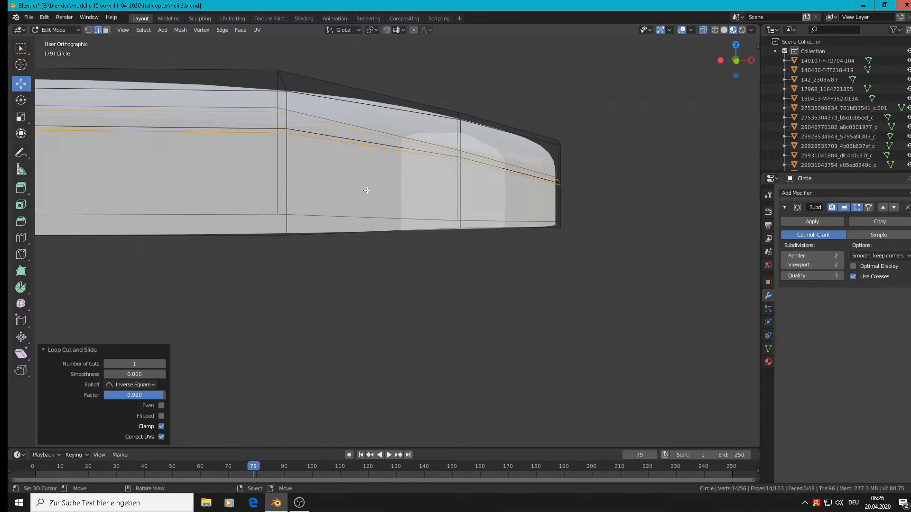
- In vertex mode, select the lower rear-end vertices from the new loop down to the bottom edge and scale them uniformly to 0.525
middle_drag(451, 202, 367, 224)
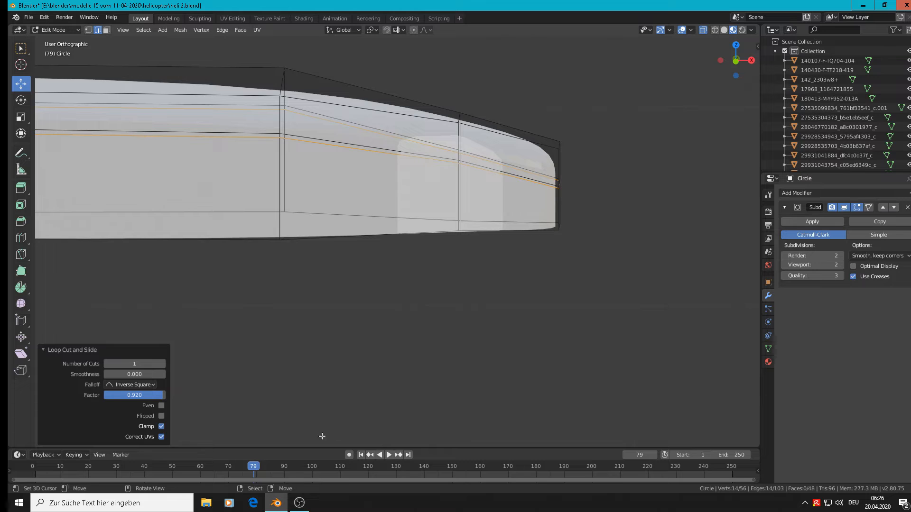
click(88, 29)
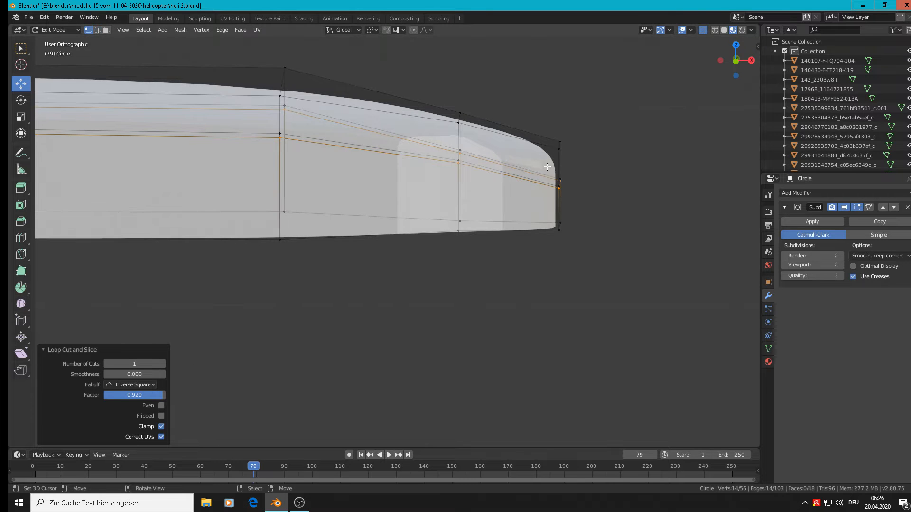
scroll(558, 180, up, 3)
middle_drag(557, 179, 555, 174)
key(KP_1)
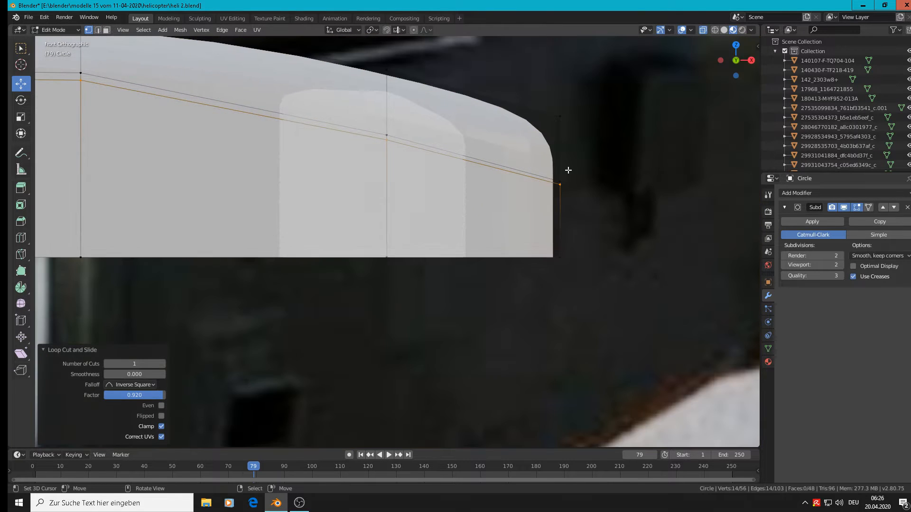
key(alt+a)
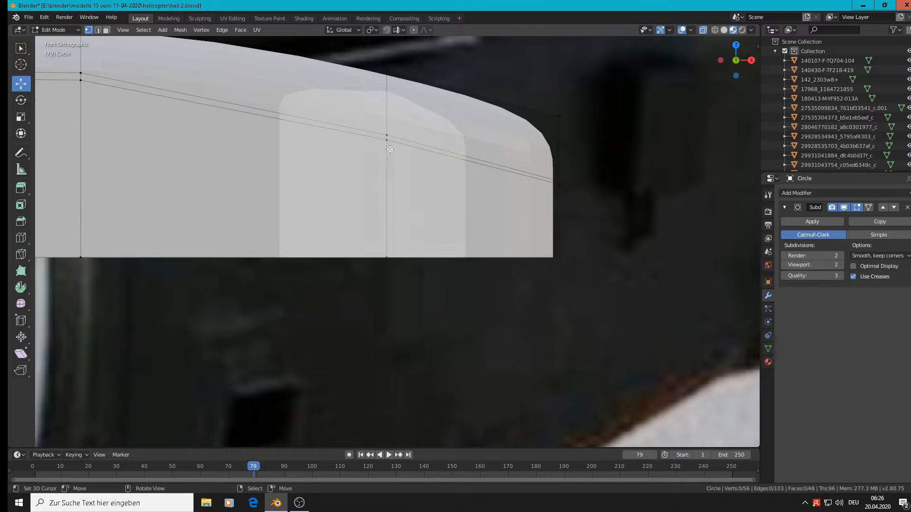
key(c)
click(387, 143)
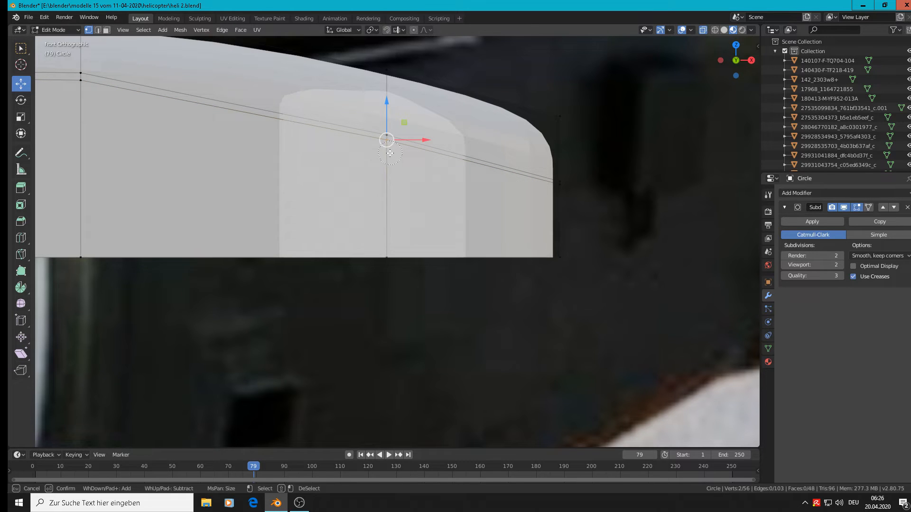
click(386, 261)
click(564, 250)
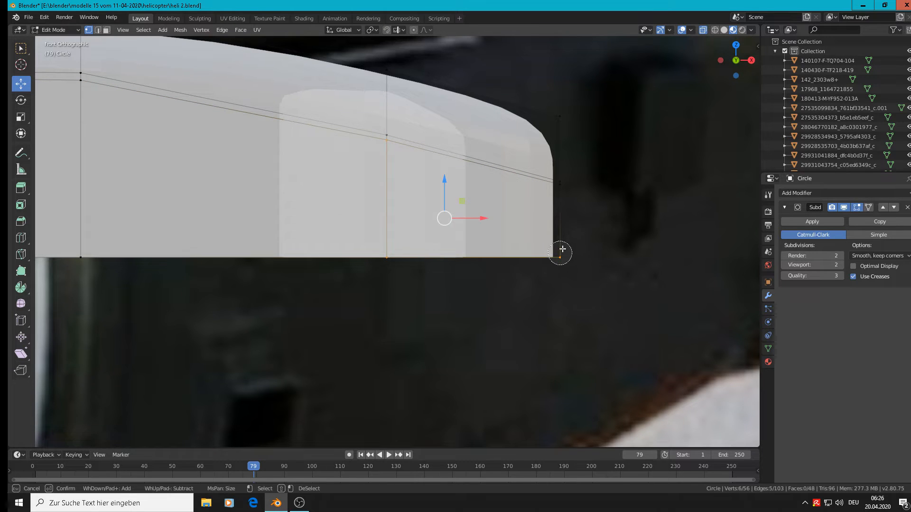
click(565, 192)
right_click(582, 241)
scroll(569, 260, down, 3)
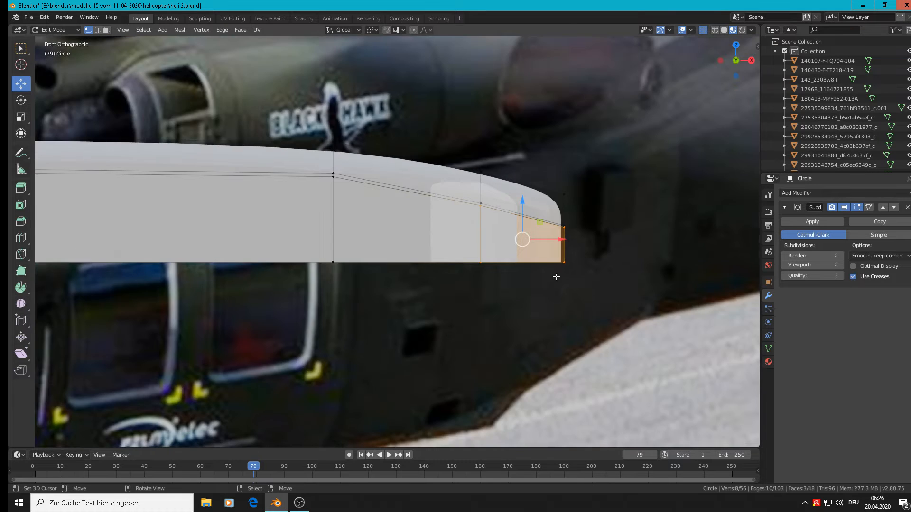
middle_drag(553, 275, 419, 314)
middle_drag(337, 337, 447, 243)
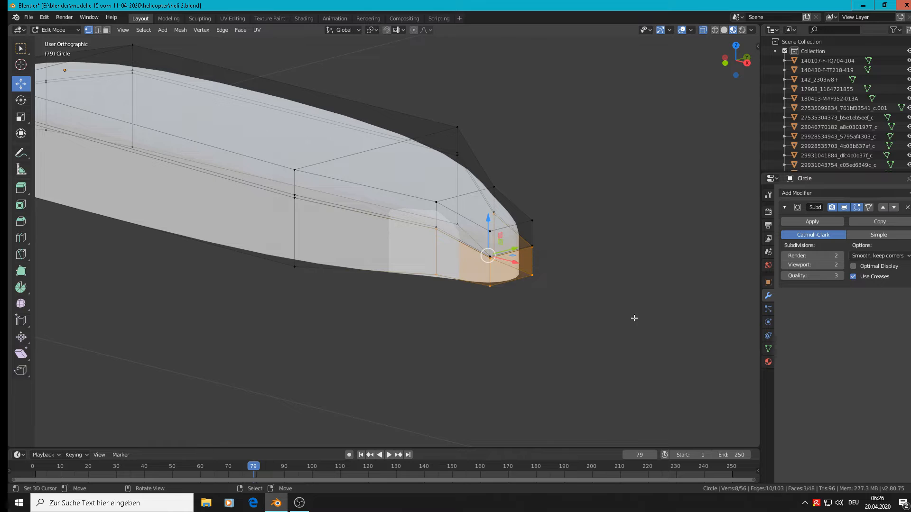
key(s)
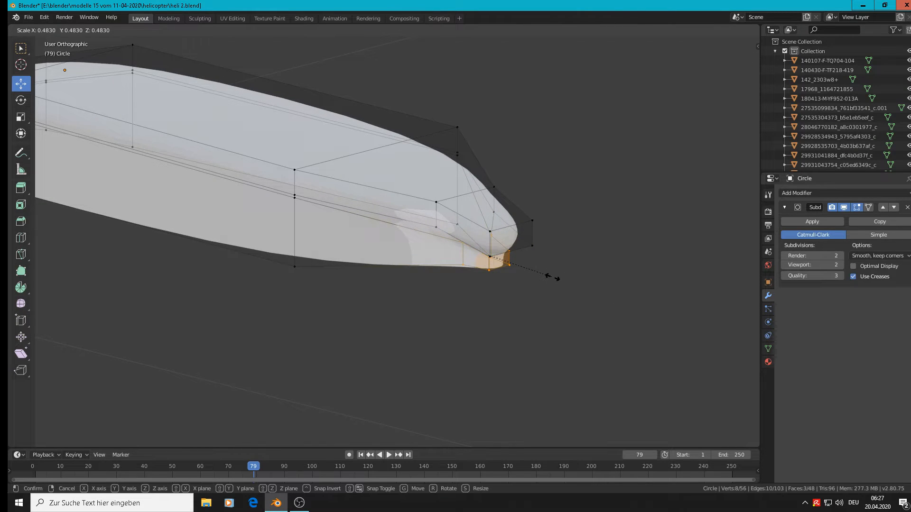
key(Escape)
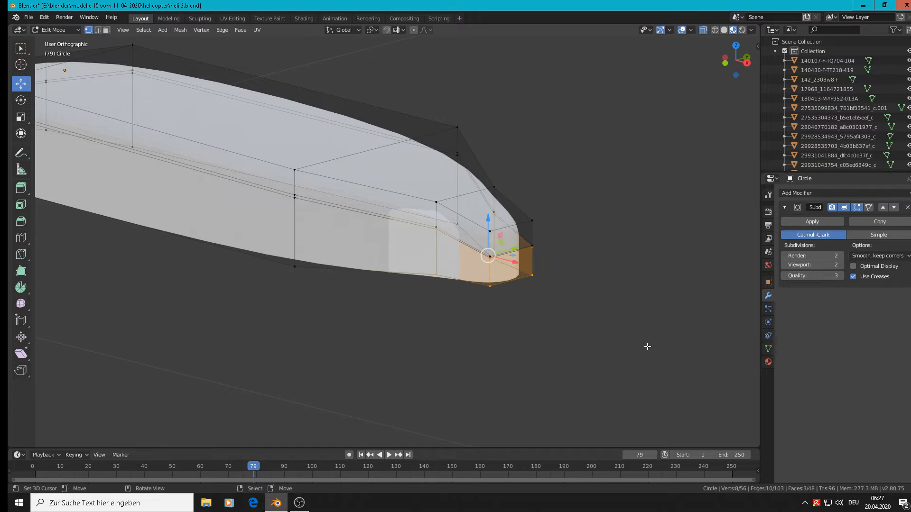
key(s)
click(522, 305)
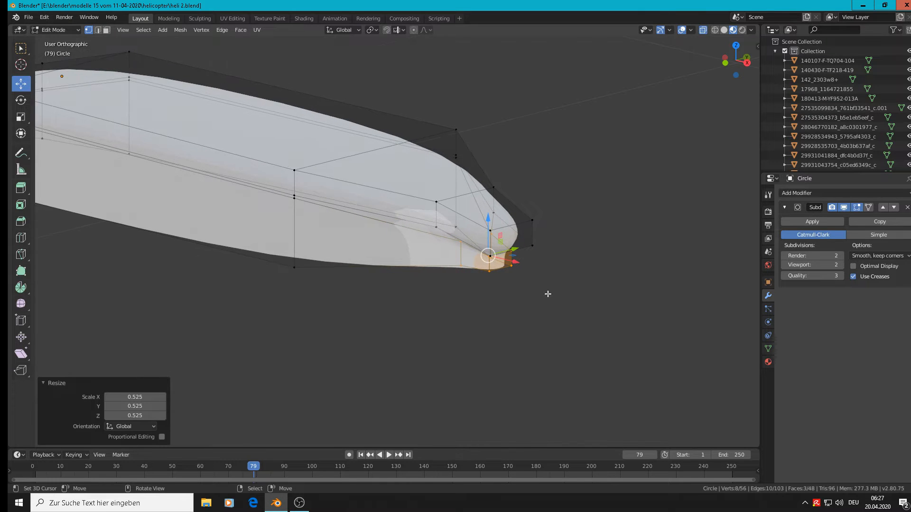
middle_drag(658, 249, 638, 250)
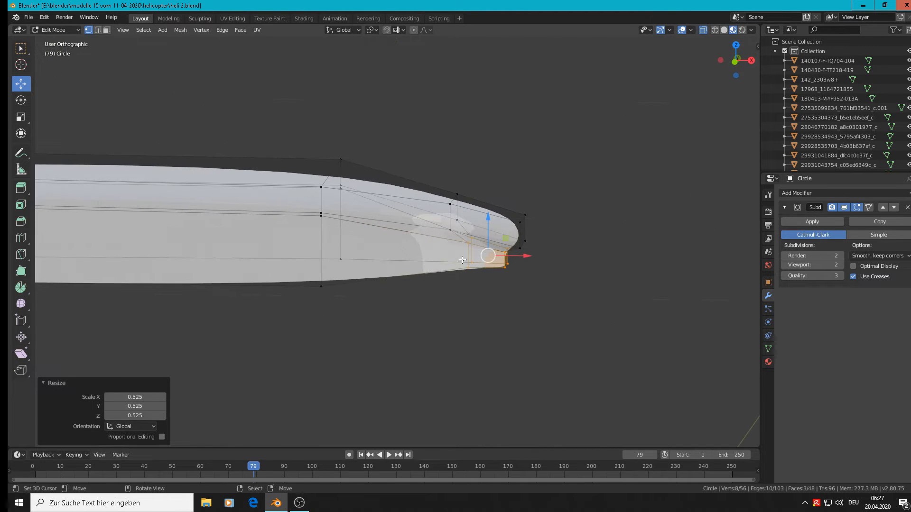
middle_drag(489, 258, 518, 256)
scroll(510, 238, up, 2)
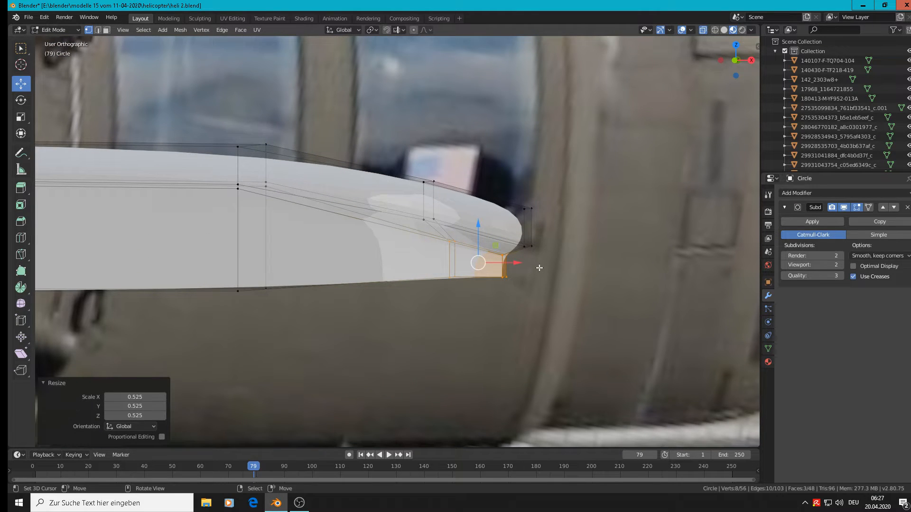
middle_drag(540, 268, 517, 281)
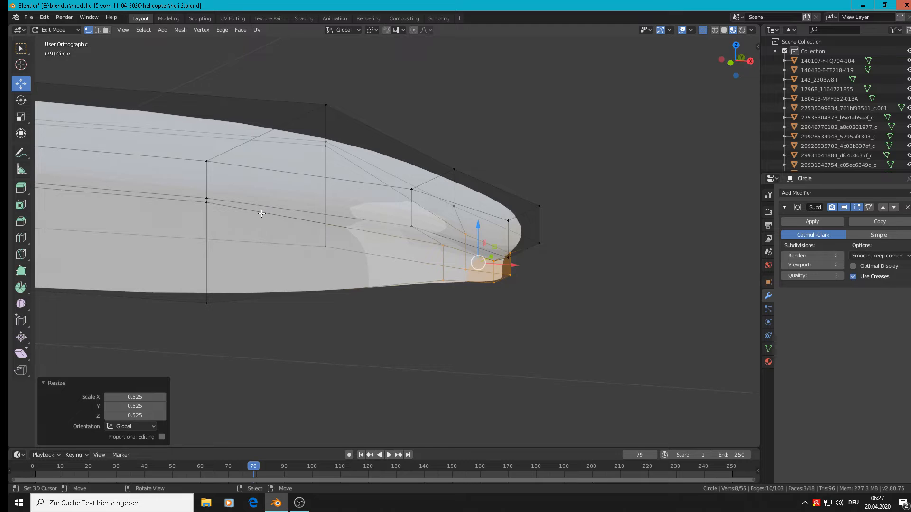
click(209, 199)
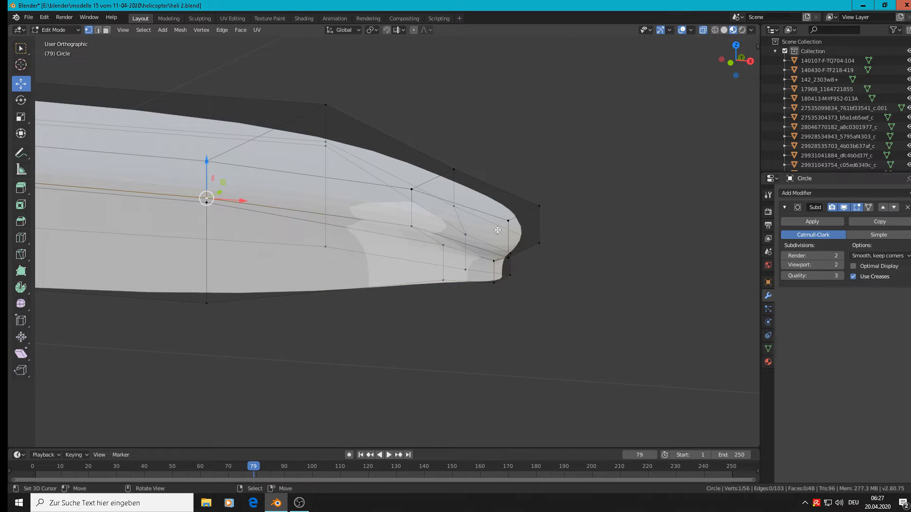
ctrl+click(537, 246)
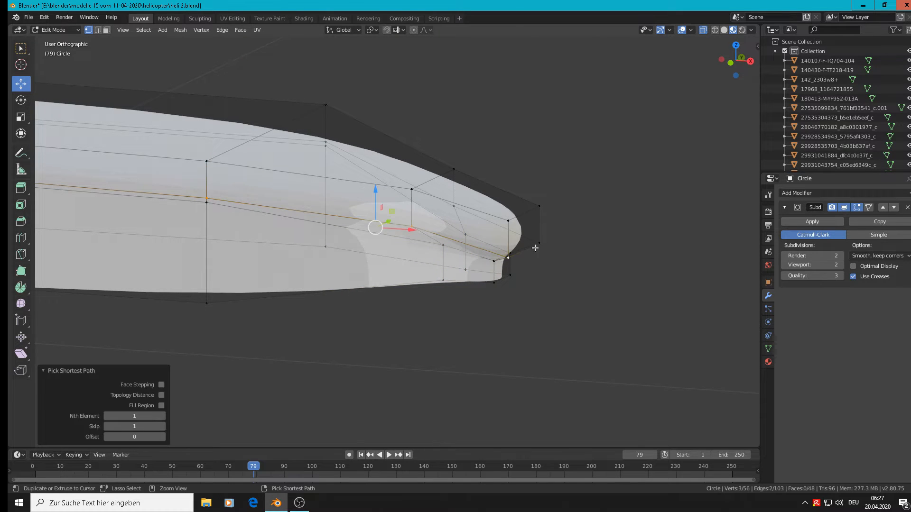
ctrl+click(319, 137)
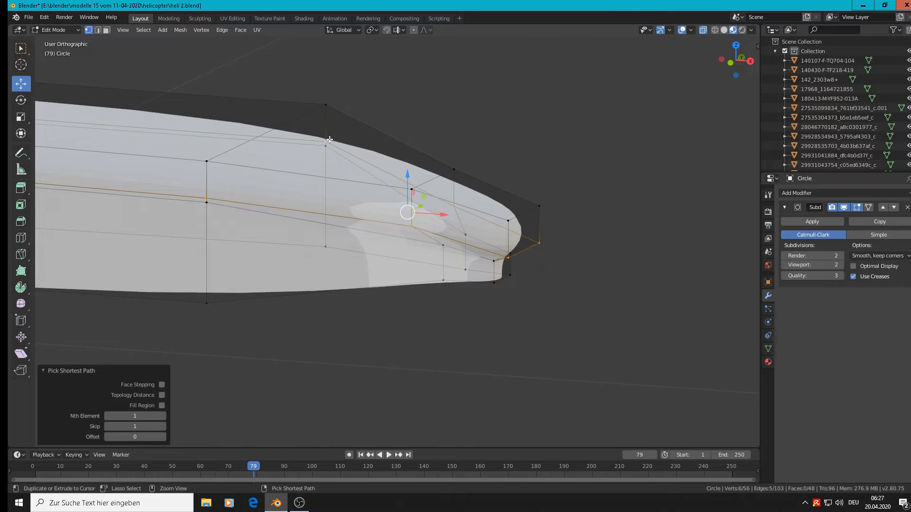
middle_drag(463, 196, 517, 224)
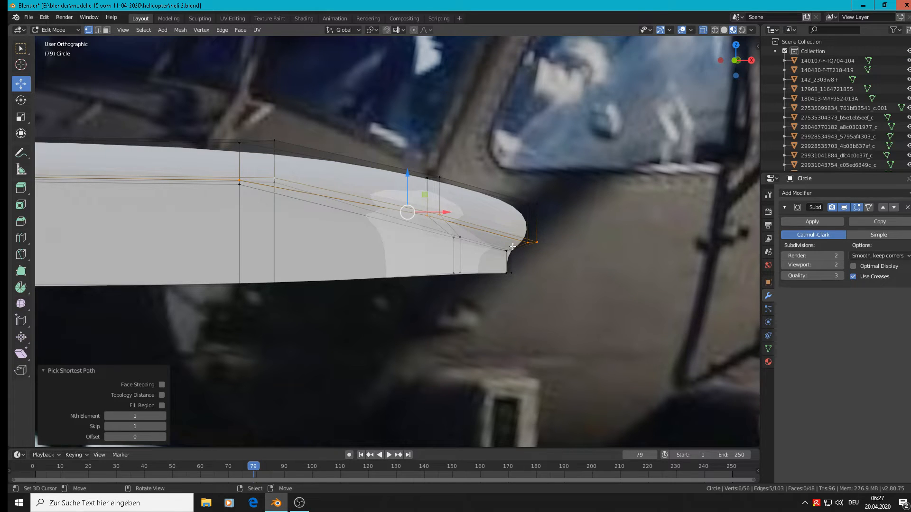
- Try raising the four rear-end vertices of the lower lengthwise loop by 0.00319 m along Z, and undo the move
key(alt+a)
key(c)
click(459, 237)
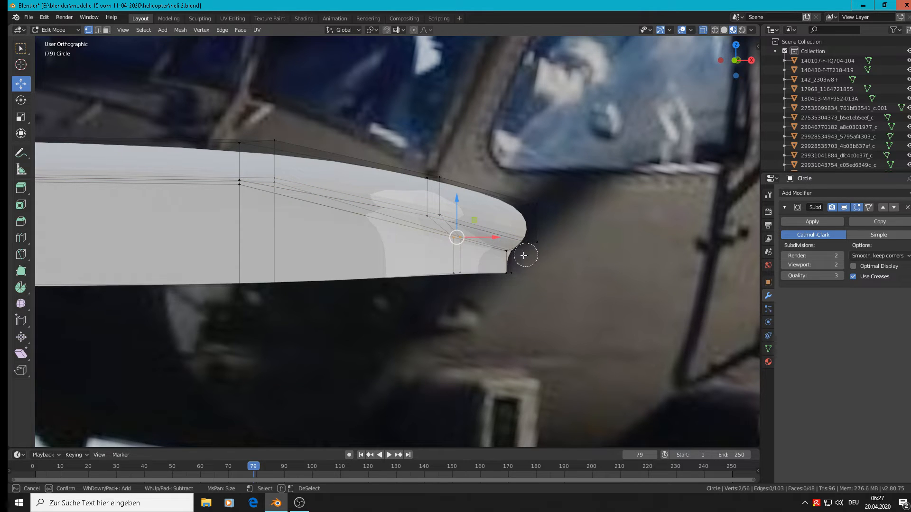
click(505, 252)
right_click(505, 251)
drag(482, 213, 483, 205)
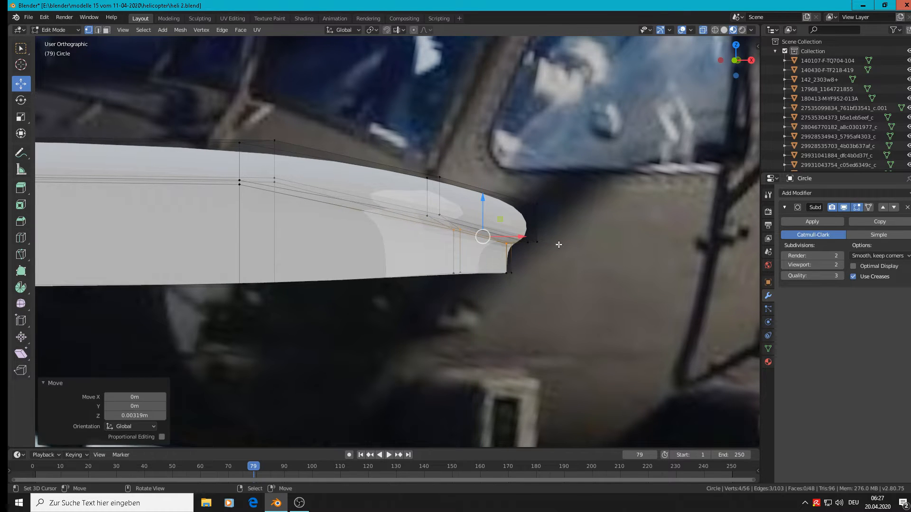
middle_drag(558, 249, 504, 323)
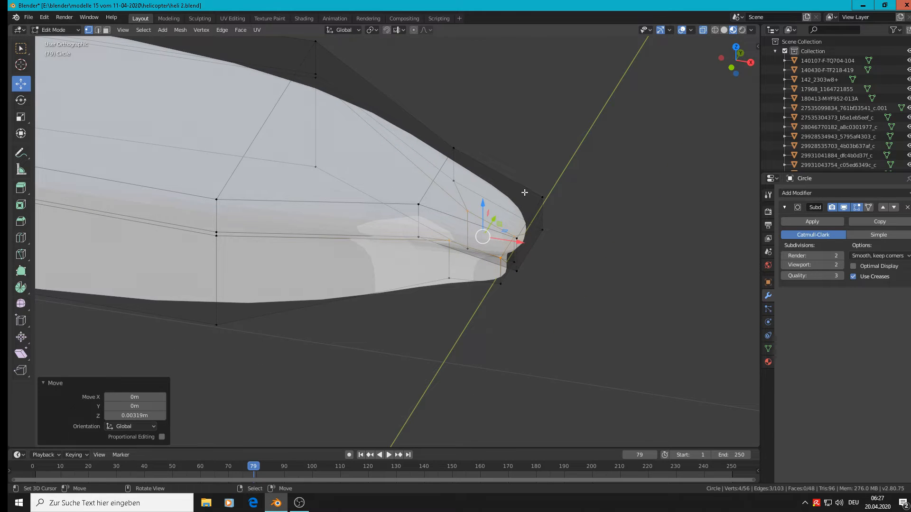
key(ctrl)
key(ctrl+z)
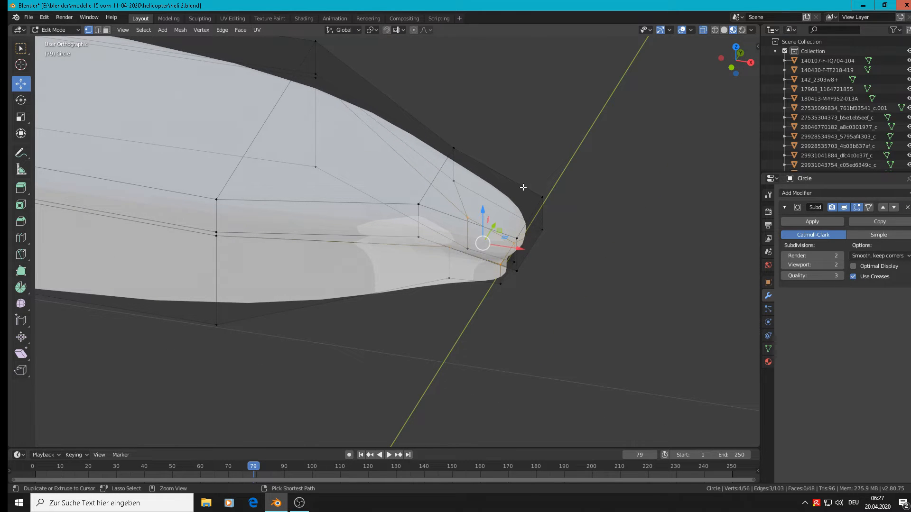
- Add one vertical loop cut around the body's rear end, slid close to the end face at factor about 0.866
key(ctrl+r)
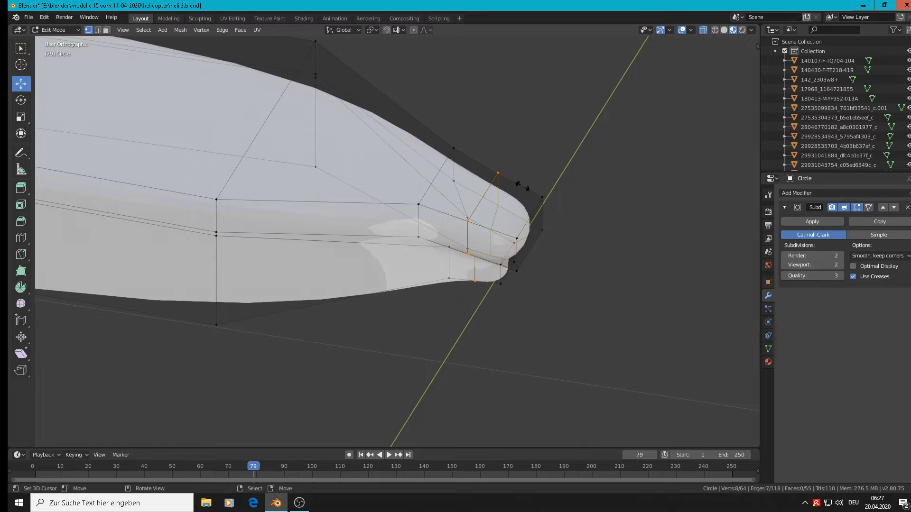
click(533, 190)
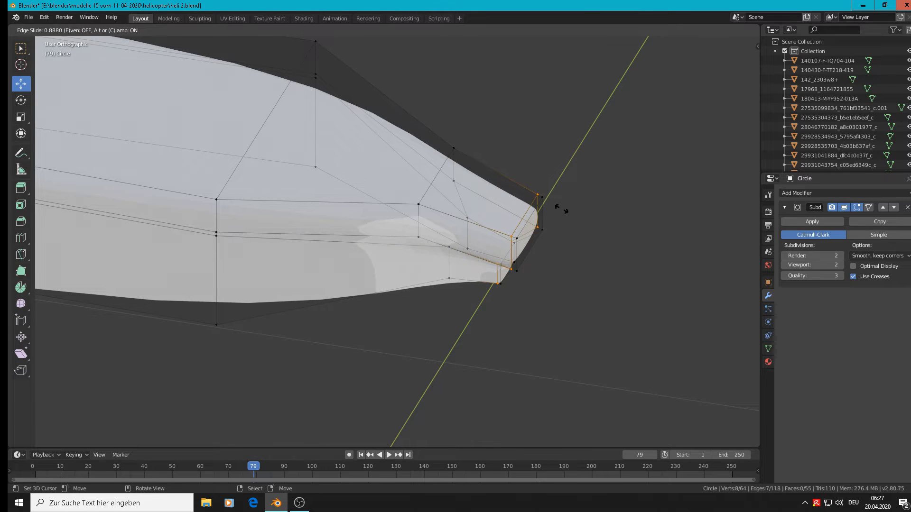
click(562, 212)
- In face mode, select the upper and lower end faces at the rear tip and delete only the faces
middle_drag(562, 212, 520, 215)
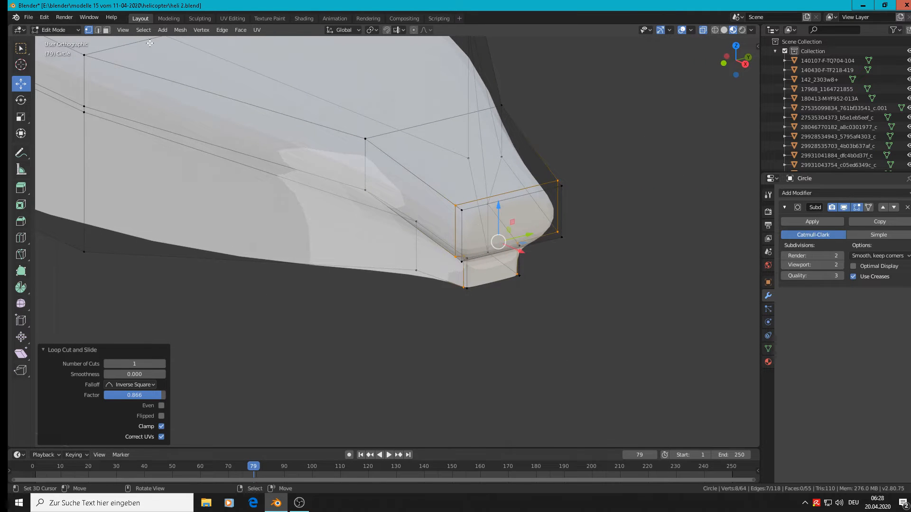
click(107, 30)
click(510, 229)
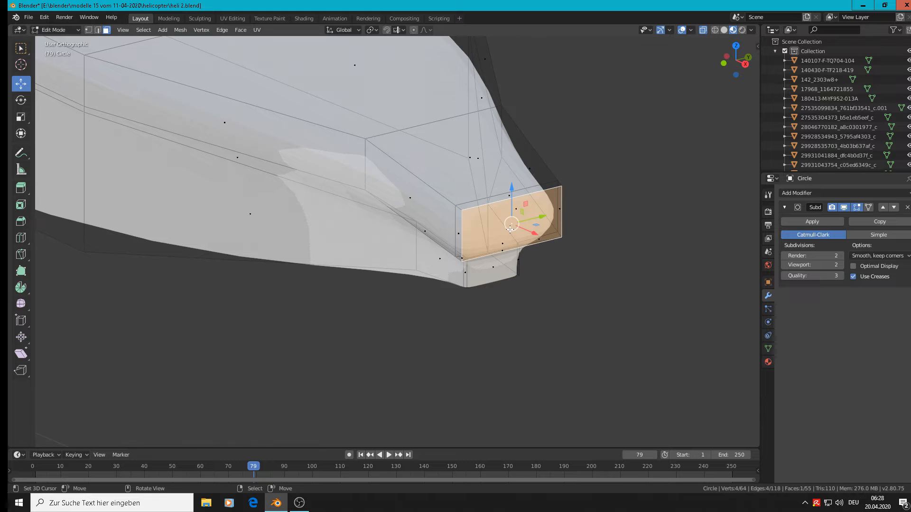
shift+click(516, 271)
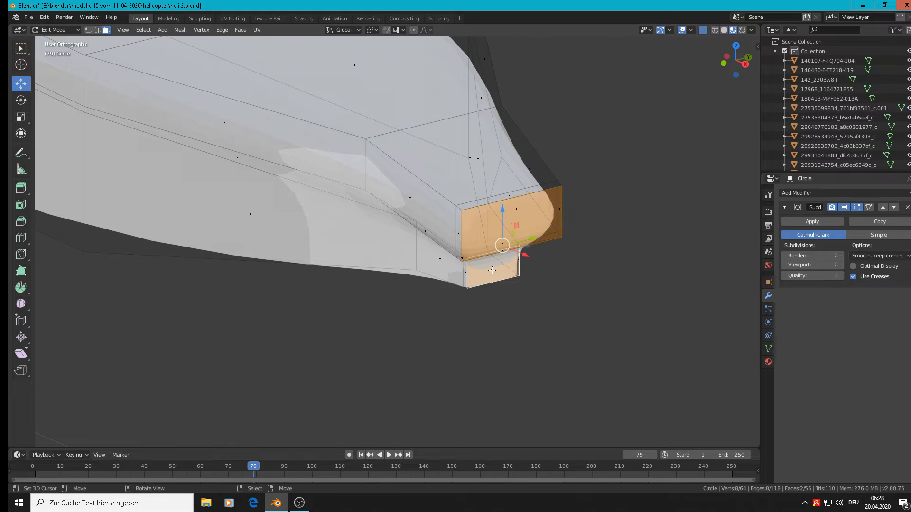
key(x)
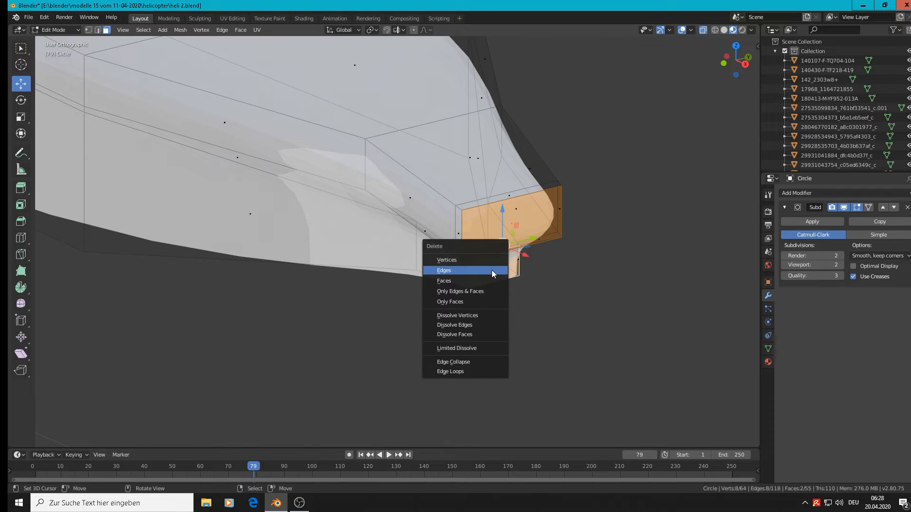
click(480, 300)
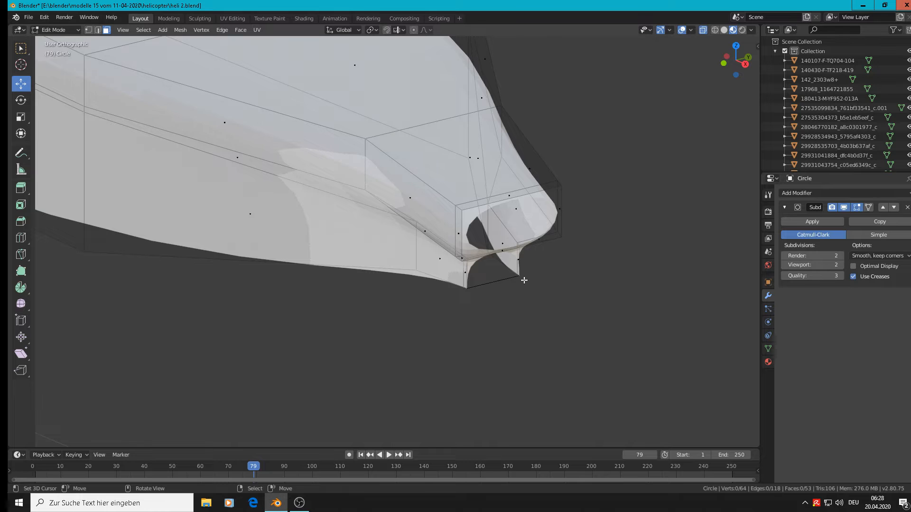
- In front view and vertex mode, select the lower loop's rear-end vertices and raise them about 0.0057 m along Z
middle_drag(524, 280, 585, 255)
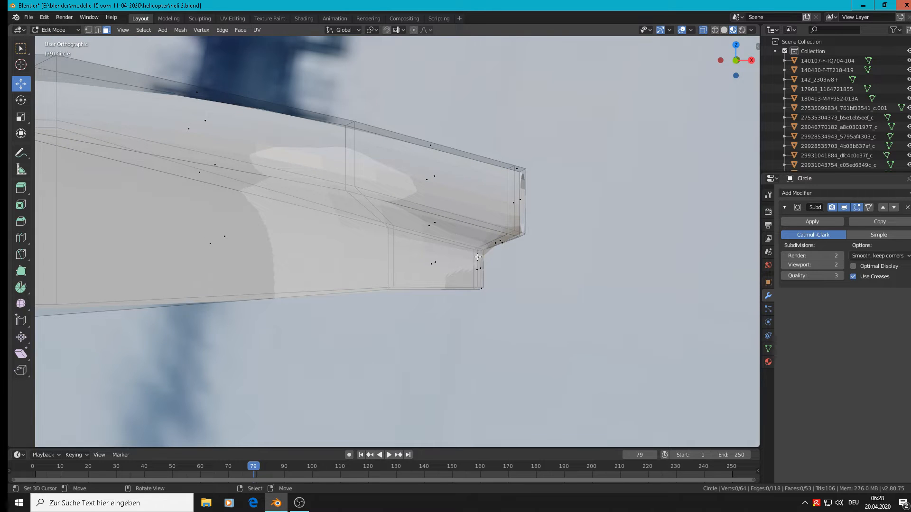
scroll(504, 258, down, 1)
key(KP_1)
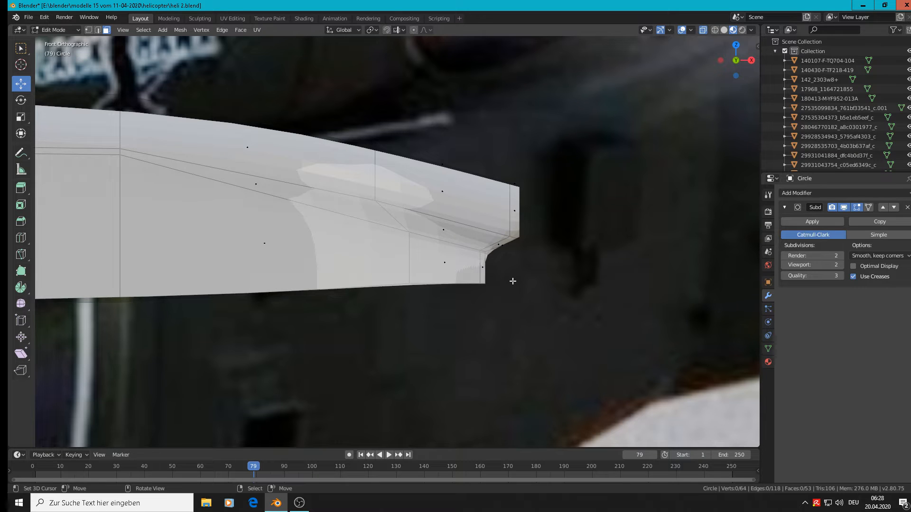
key(Tab)
key(Tab)
click(90, 30)
key(c)
click(411, 236)
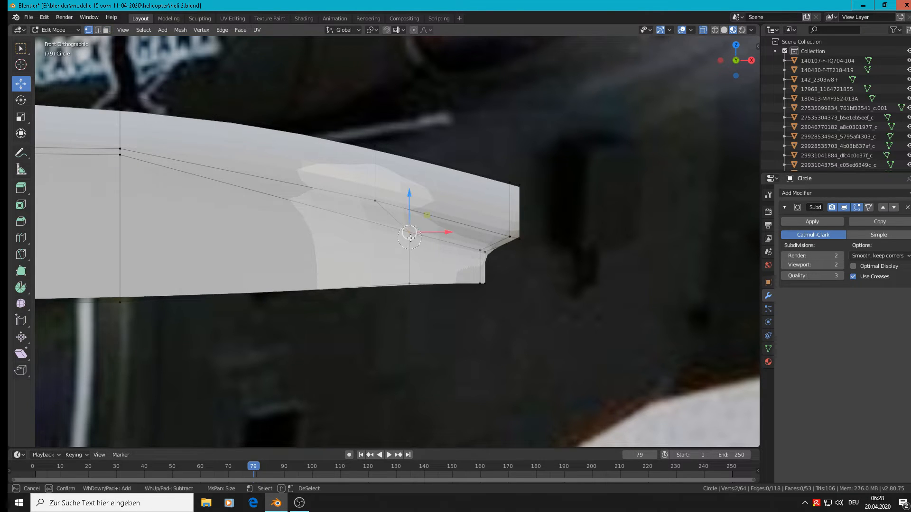
click(488, 256)
right_click(489, 258)
drag(455, 209, 458, 194)
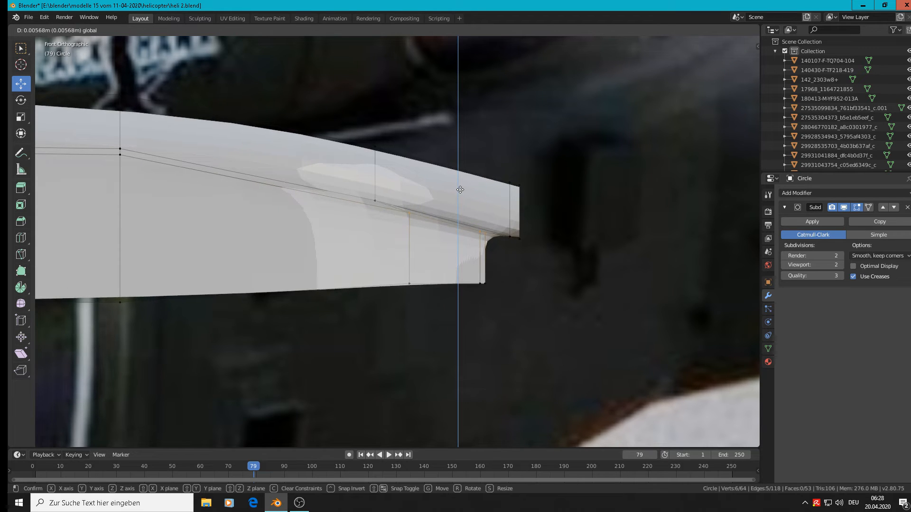
- Inspect the smoothed rear end in Object Mode, and return to Edit Mode with the whole rear section in view
middle_drag(458, 194, 448, 252)
key(Tab)
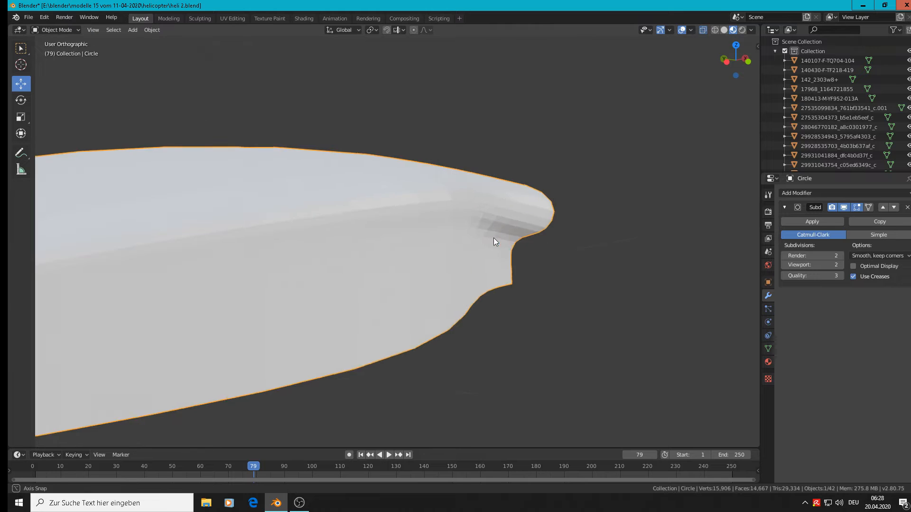
scroll(494, 238, up, 2)
middle_drag(653, 312, 405, 191)
key(Tab)
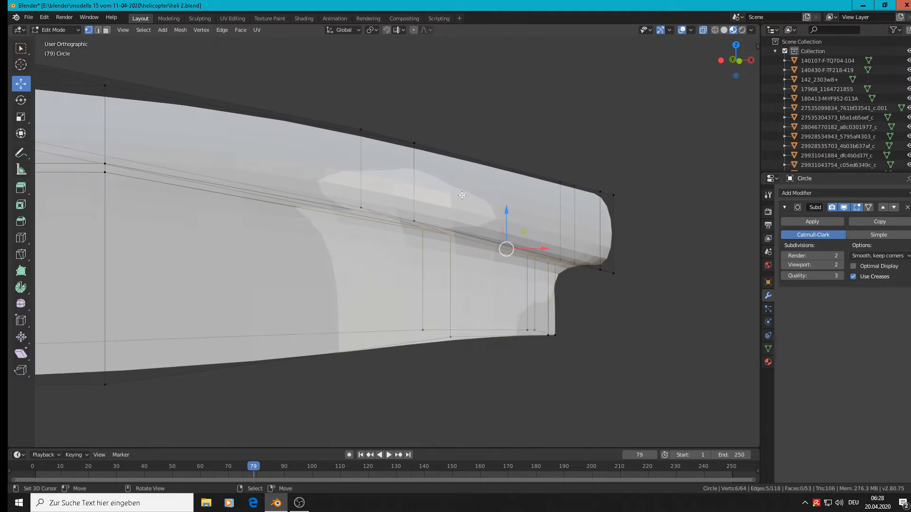
middle_drag(484, 251, 450, 264)
scroll(449, 264, down, 5)
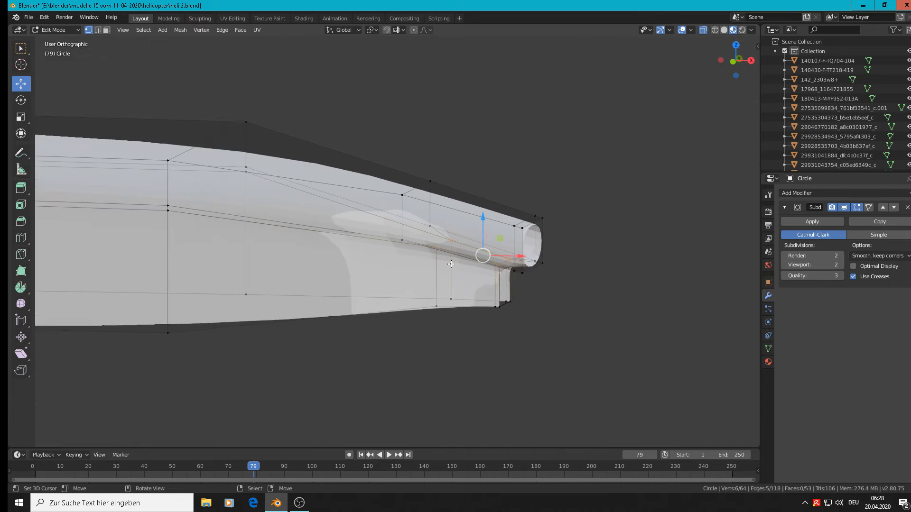
- Select the upper lengthwise loop's edge path around the rear end on both sides and set its mean crease to 1.00
click(253, 225)
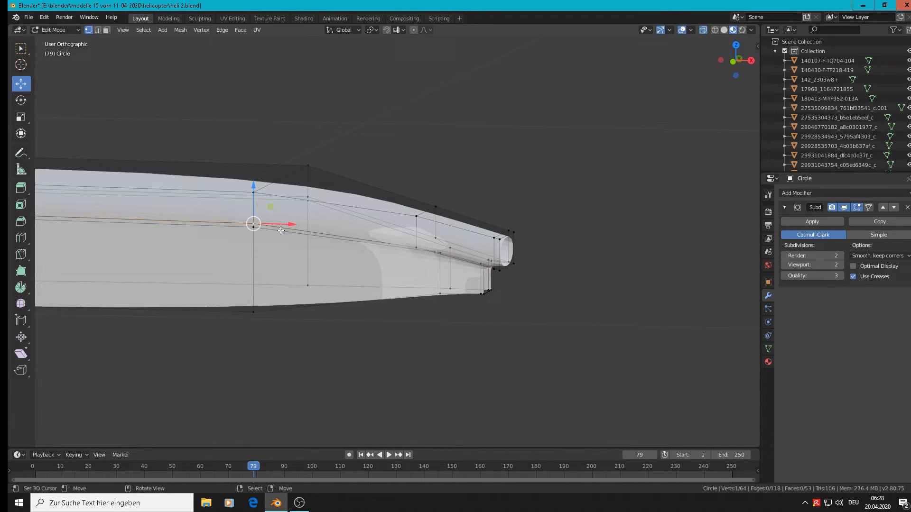
ctrl+click(514, 267)
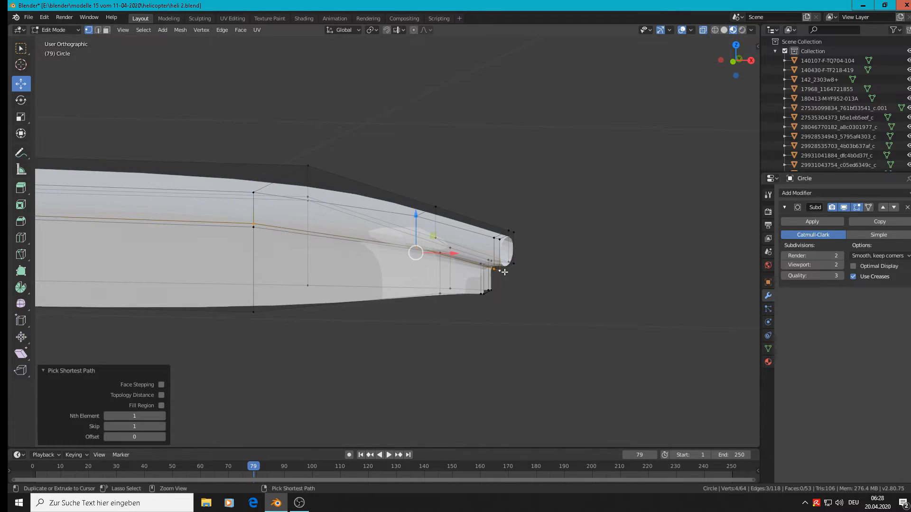
ctrl+click(308, 197)
middle_drag(675, 247, 490, 284)
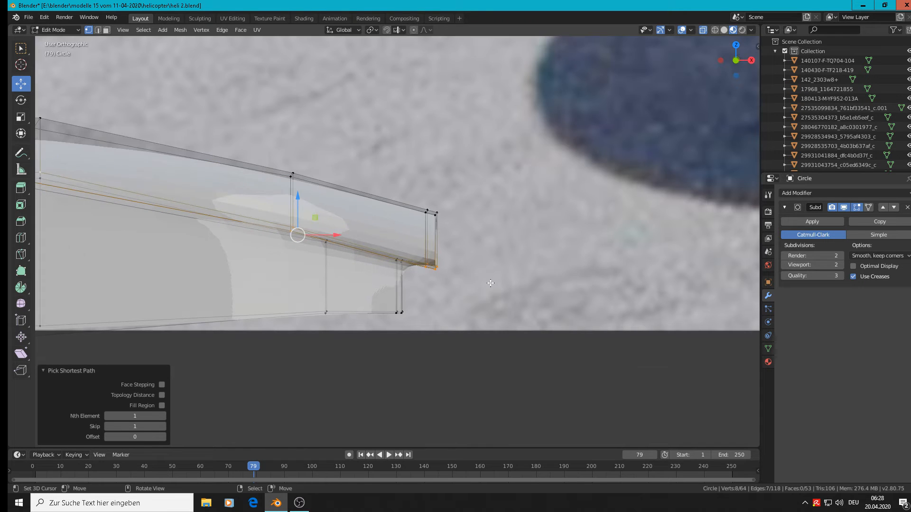
key(n)
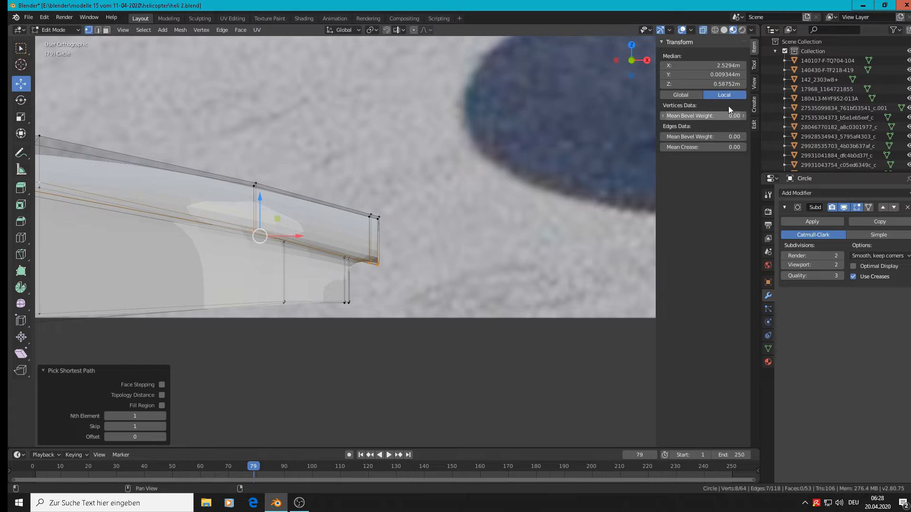
drag(683, 147, 740, 147)
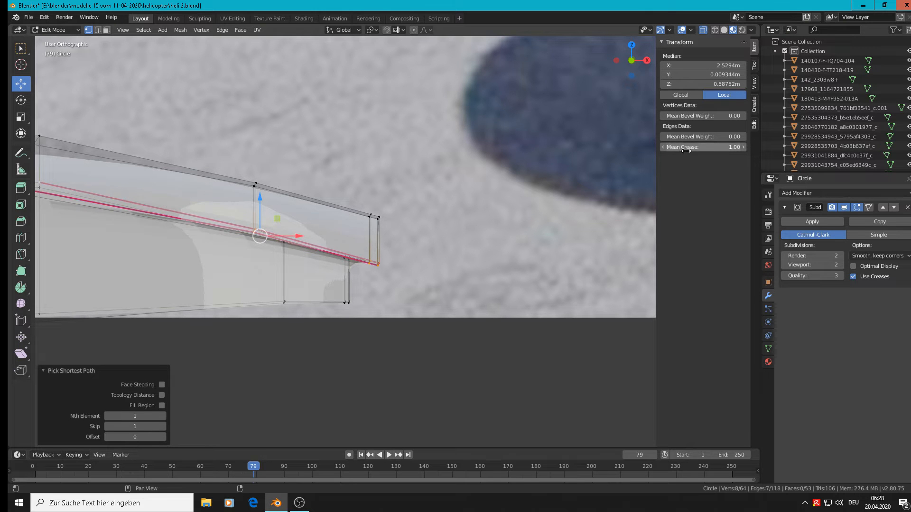
- Apply Shade Smooth to the body in Object Mode, check the creased rear end, and return to Edit Mode
key(Tab)
scroll(361, 235, down, 2)
middle_drag(371, 248, 557, 250)
scroll(463, 258, up, 3)
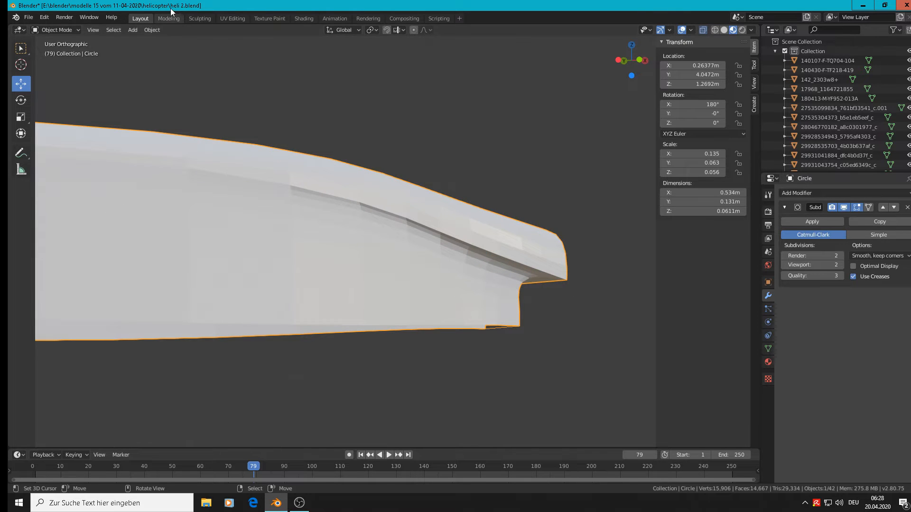
click(156, 30)
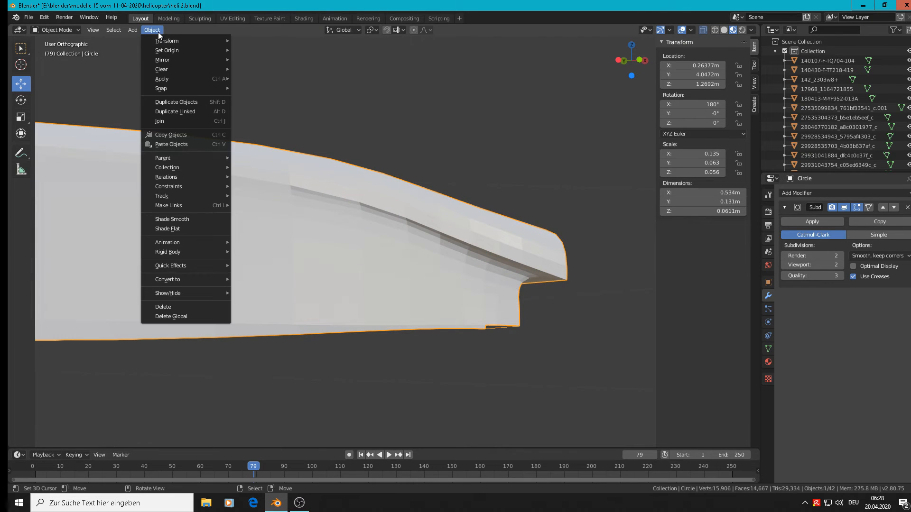
click(189, 218)
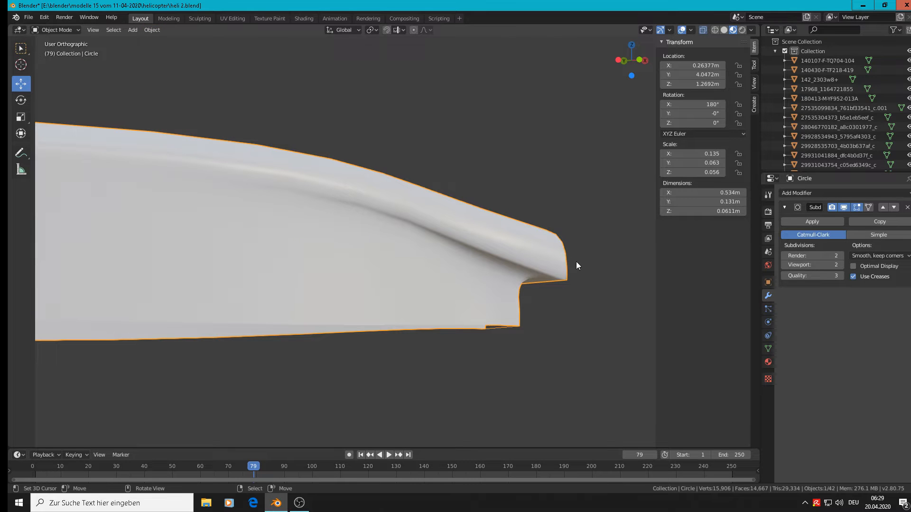
middle_drag(577, 264, 524, 284)
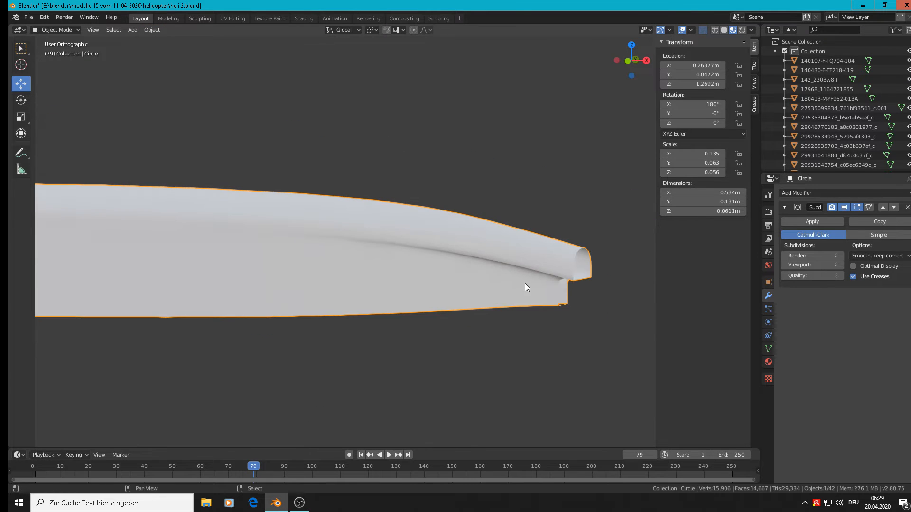
shift+middle_drag(406, 235, 401, 233)
key(Tab)
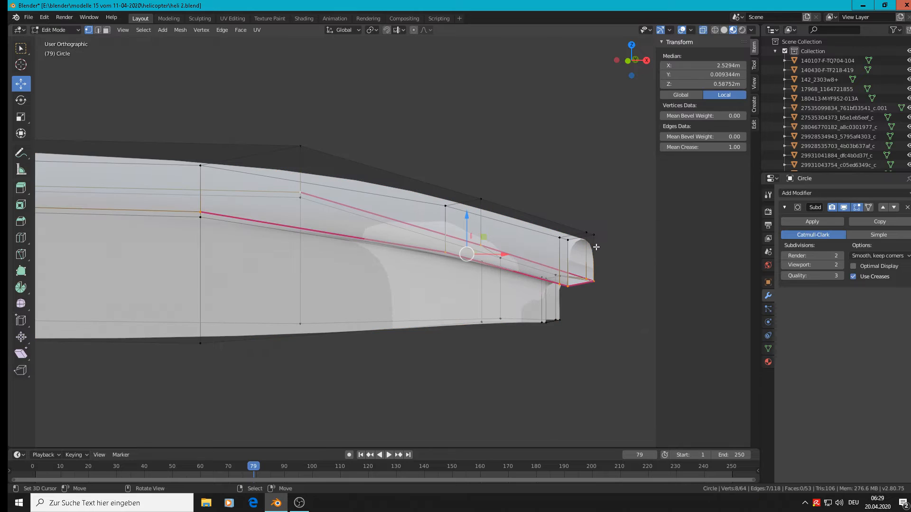
- In front view, select both lengthwise loops' vertices from the bend to the rear end and raise them about 0.0087 m along Z
middle_drag(559, 273, 558, 277)
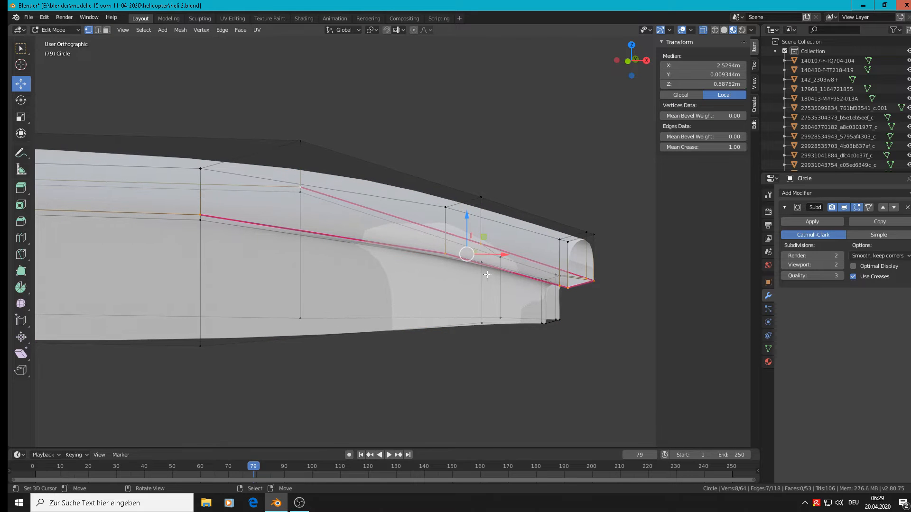
middle_drag(463, 286, 568, 285)
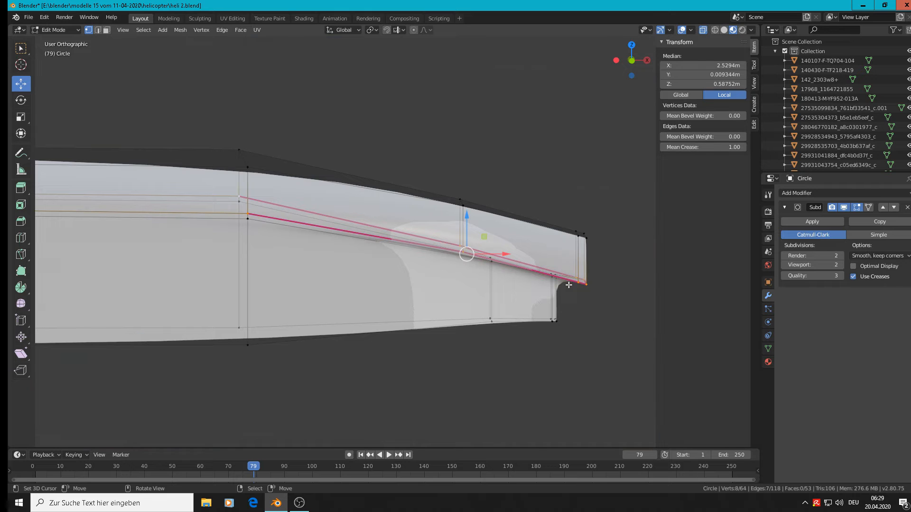
key(KP_1)
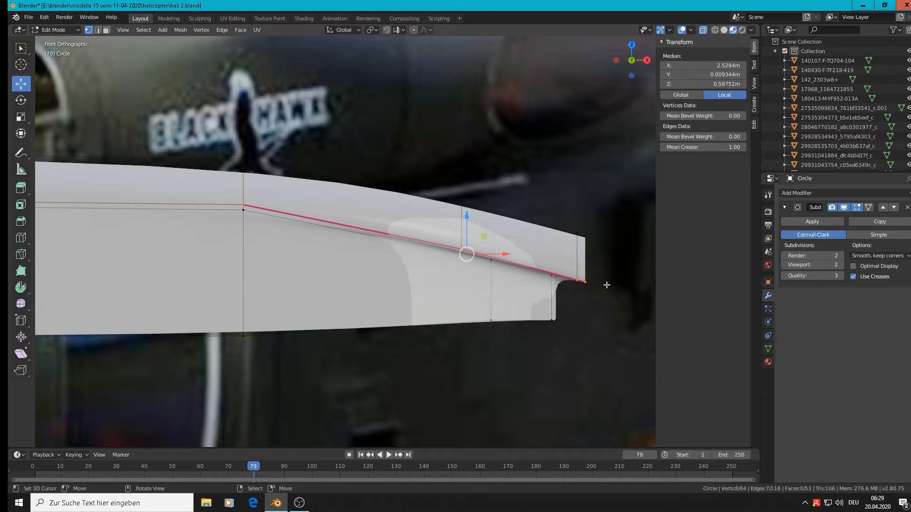
key(c)
drag(583, 281, 496, 257)
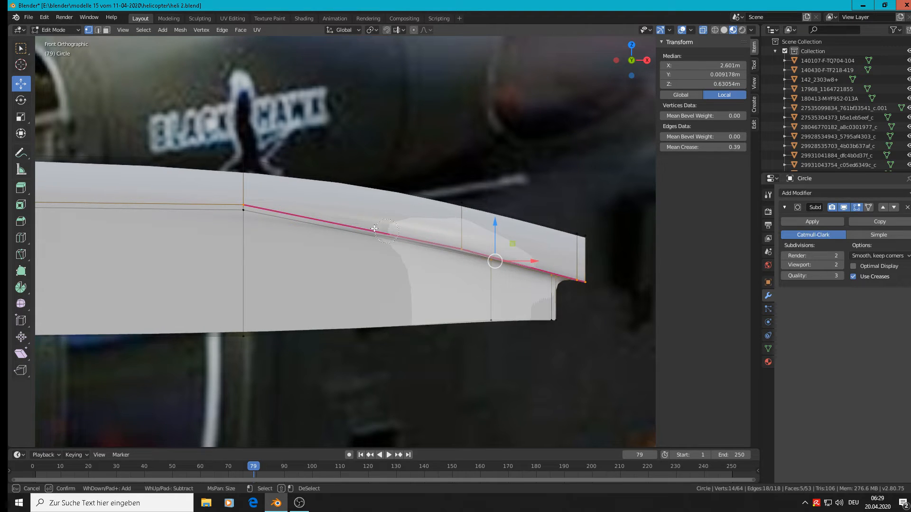
drag(374, 229, 239, 204)
key(Return)
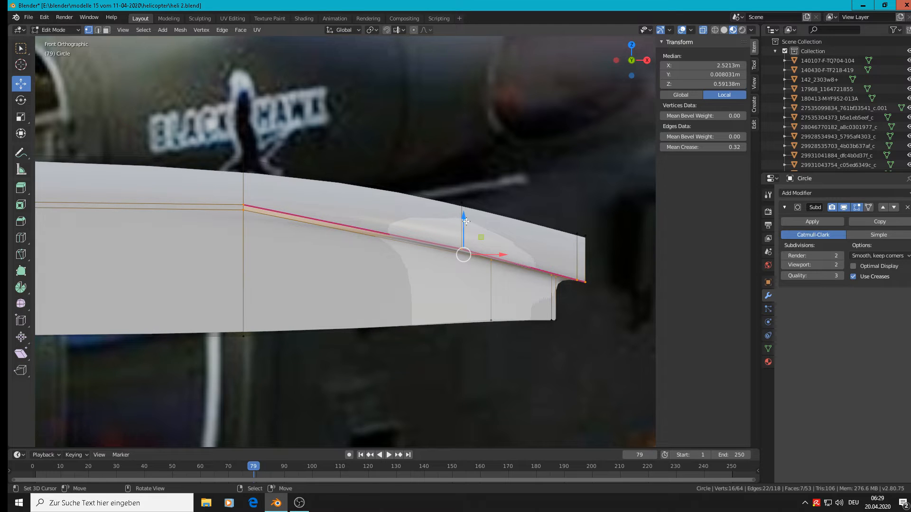
drag(466, 222, 464, 196)
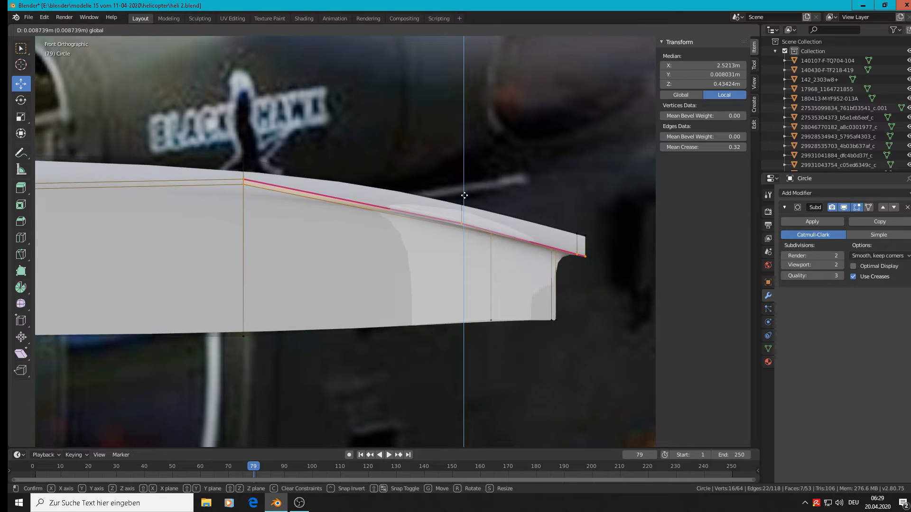
- Inspect the smoothed rear end in Object Mode and compare its shape with the helicopter reference photos
key(Tab)
middle_drag(479, 255, 451, 274)
scroll(451, 273, down, 4)
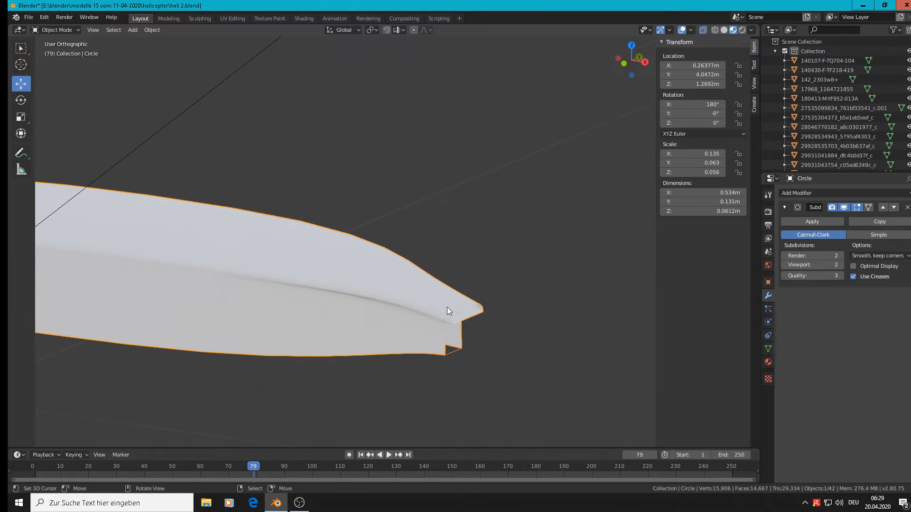
alt+middle_drag(429, 338, 567, 341)
scroll(503, 266, down, 10)
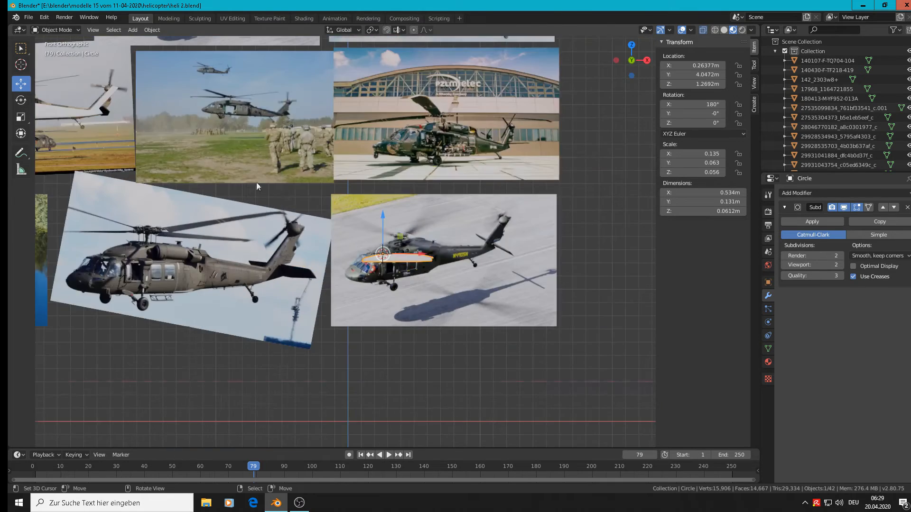
shift+middle_drag(120, 197, 75, 376)
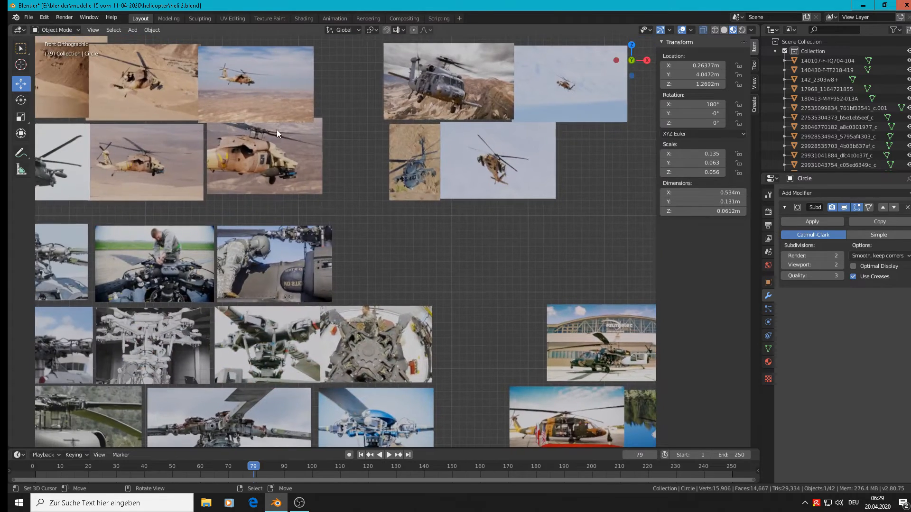
scroll(247, 138, up, 6)
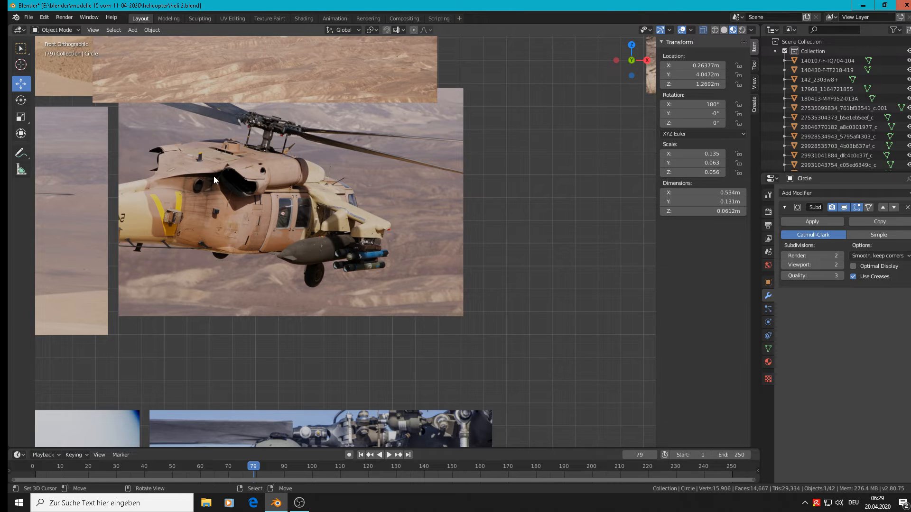
scroll(213, 177, down, 7)
shift+middle_drag(493, 348, 510, 37)
scroll(371, 184, up, 13)
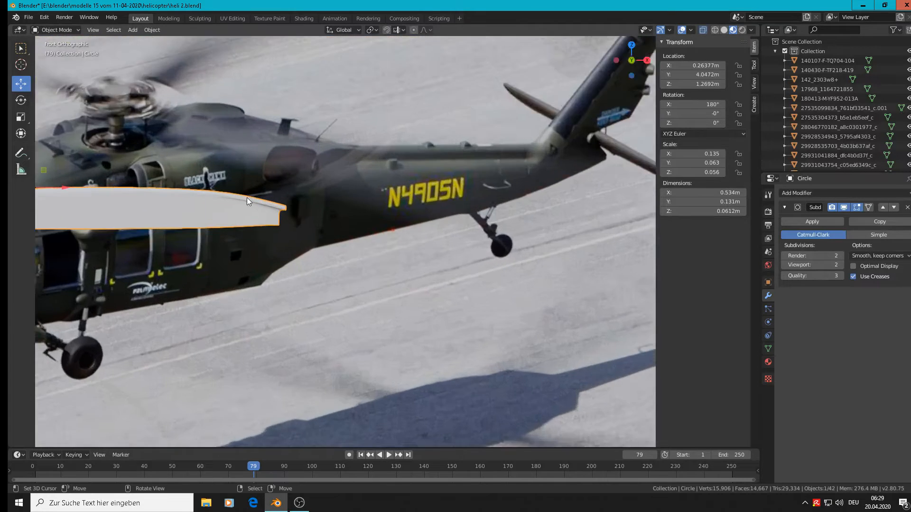
scroll(261, 206, up, 5)
- In Edit Mode, select only the lengthwise loops' vertices at the rear tip and raise them about 0.0047 m along Z
key(Tab)
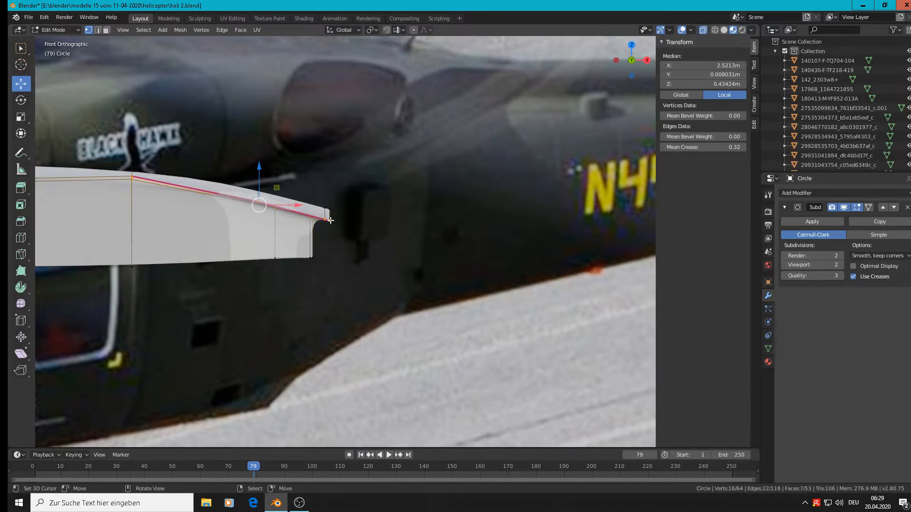
middle_drag(345, 238, 323, 231)
key(c)
right_click(321, 222)
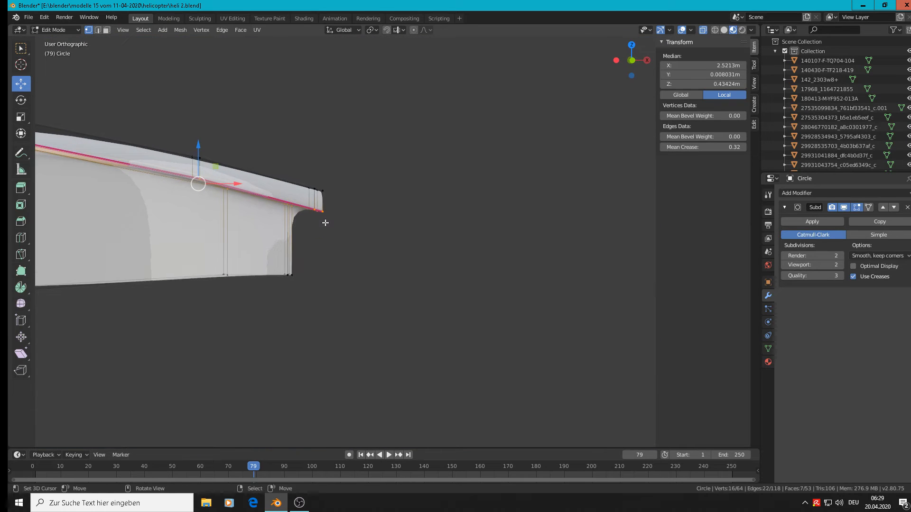
key(alt+a)
key(c)
click(317, 211)
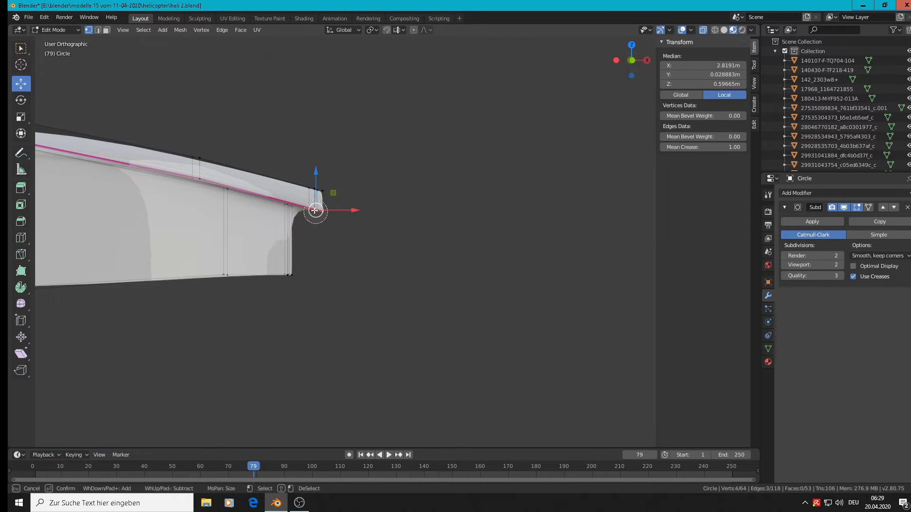
click(284, 208)
right_click(284, 208)
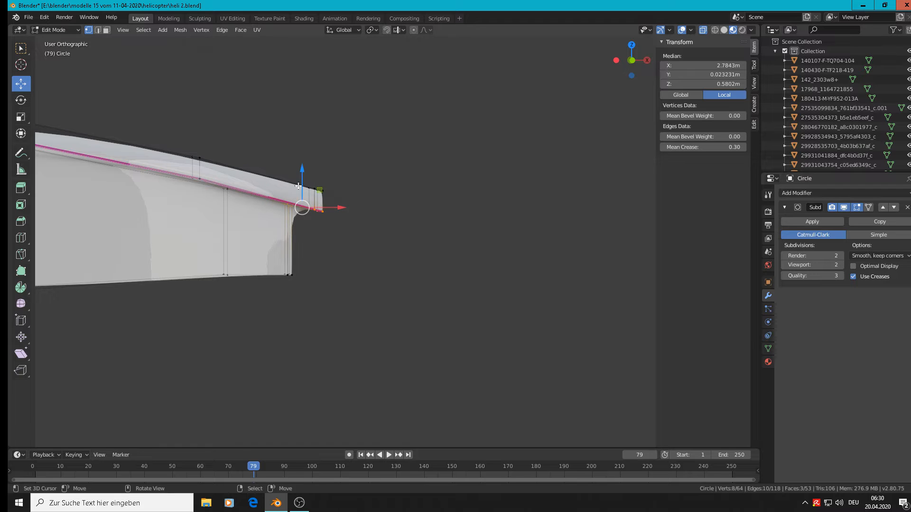
drag(302, 174, 304, 156)
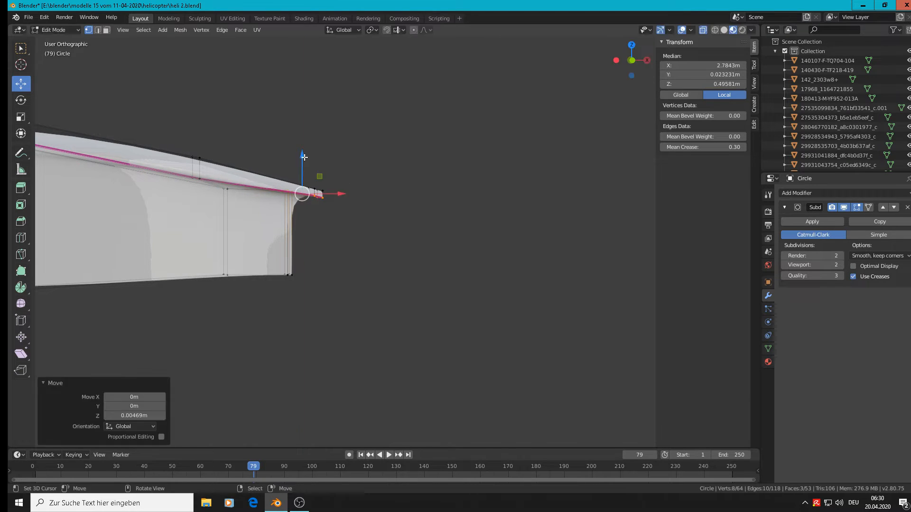
- Select the loop vertices one section forward of the rear tip, raise them about 0.0036 m along Z, and check the smoothed shape
key(alt+a)
key(c)
click(229, 191)
click(202, 183)
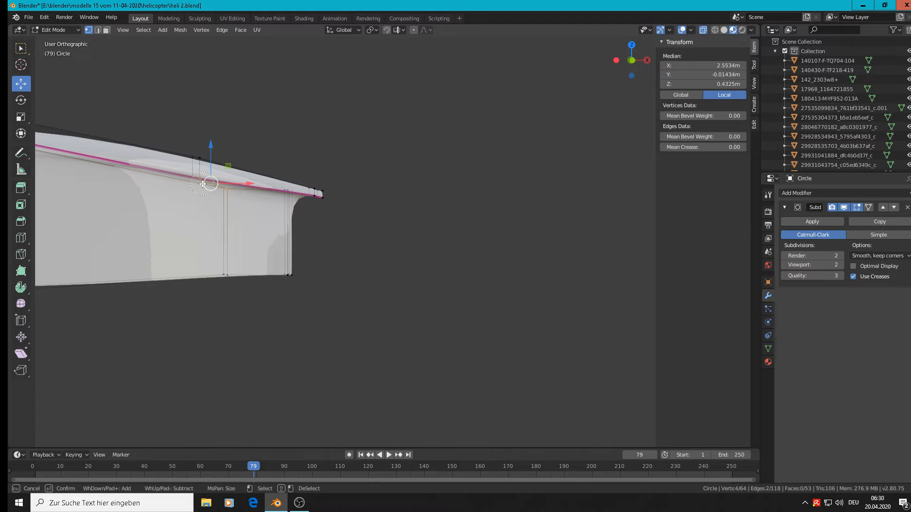
right_click(202, 182)
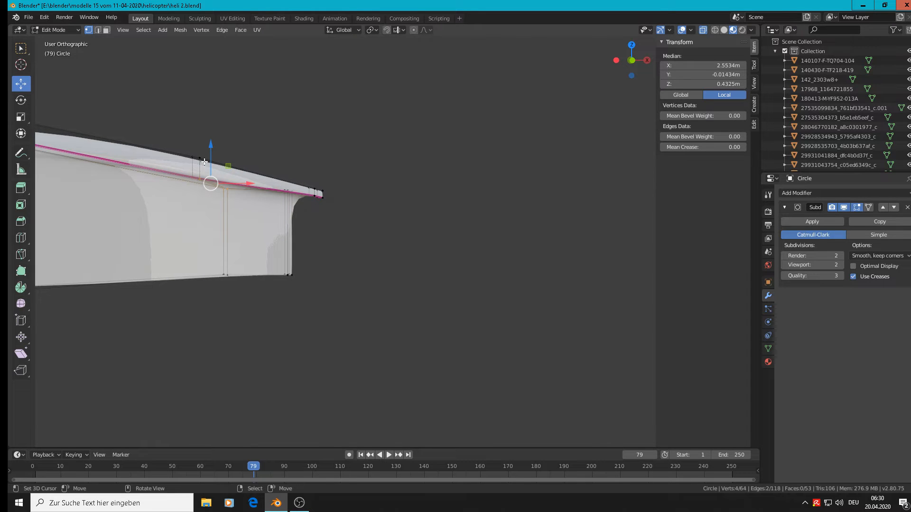
drag(211, 143, 212, 133)
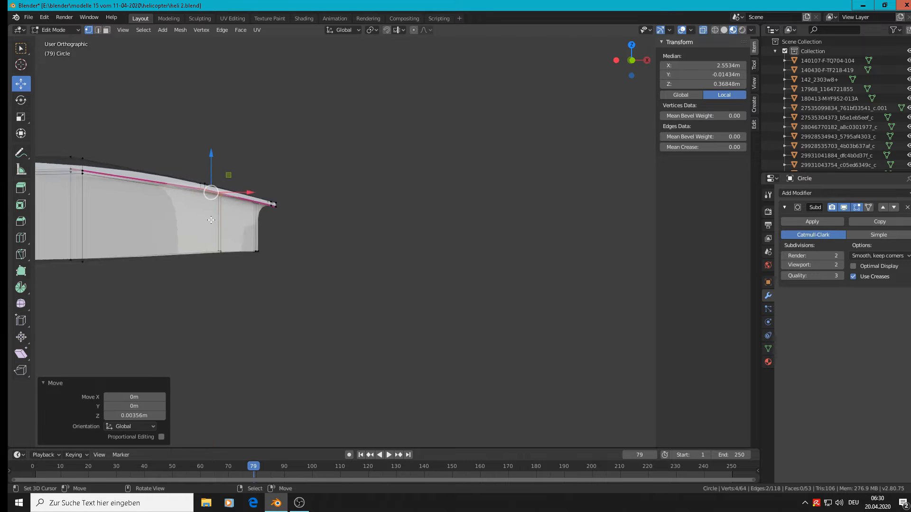
key(Tab)
mouse_move(272, 225)
middle_down()
mouse_move(280, 229)
mouse_move(264, 224)
middle_up()
key(Tab)
- In front view, select the two loops' vertices at the bend ahead of the rear section and lower them about 0.0049 m along Z
scroll(181, 204, up, 3)
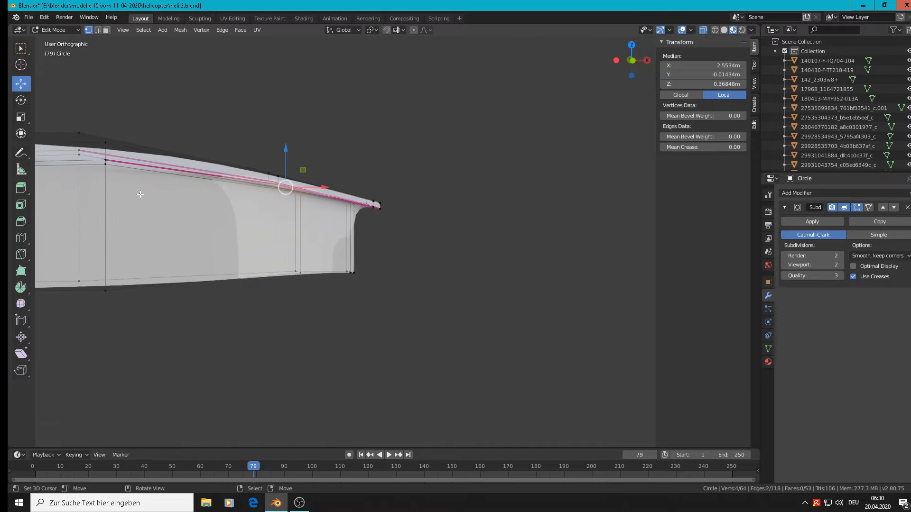
key(KP_1)
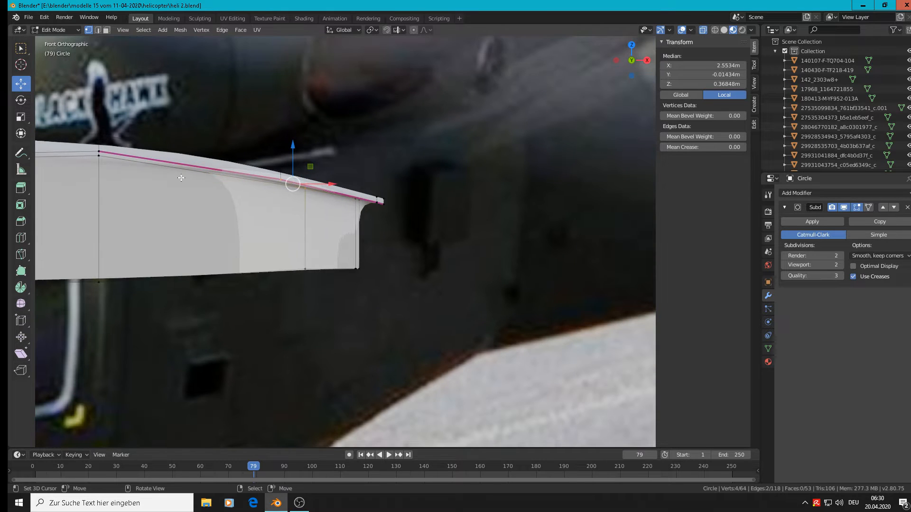
key(alt+a)
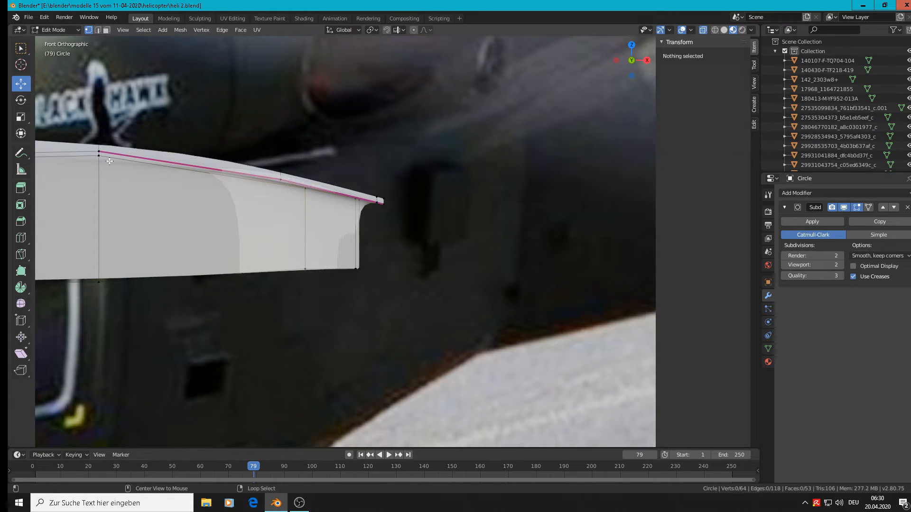
key(c)
click(99, 157)
right_click(100, 157)
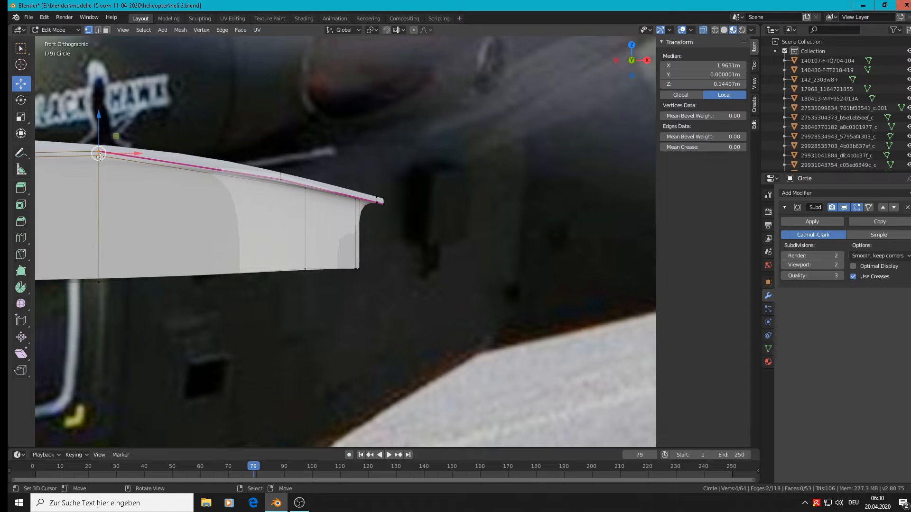
drag(100, 117, 101, 129)
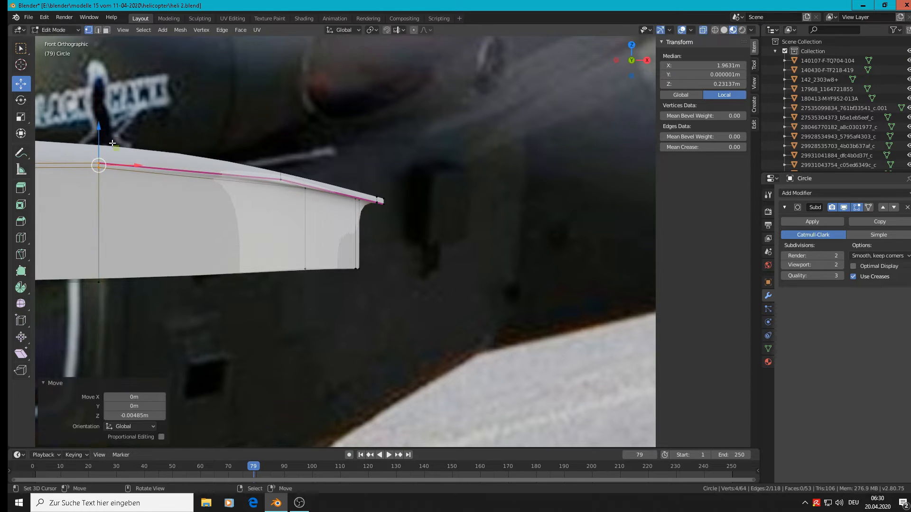
- Lower the same bend vertices slightly further along Z and check the smoothed body in Object Mode against the front-view reference
key(Tab)
mouse_move(167, 201)
middle_down()
mouse_move(218, 211)
mouse_move(222, 200)
mouse_move(207, 189)
mouse_move(193, 211)
mouse_move(176, 209)
middle_up()
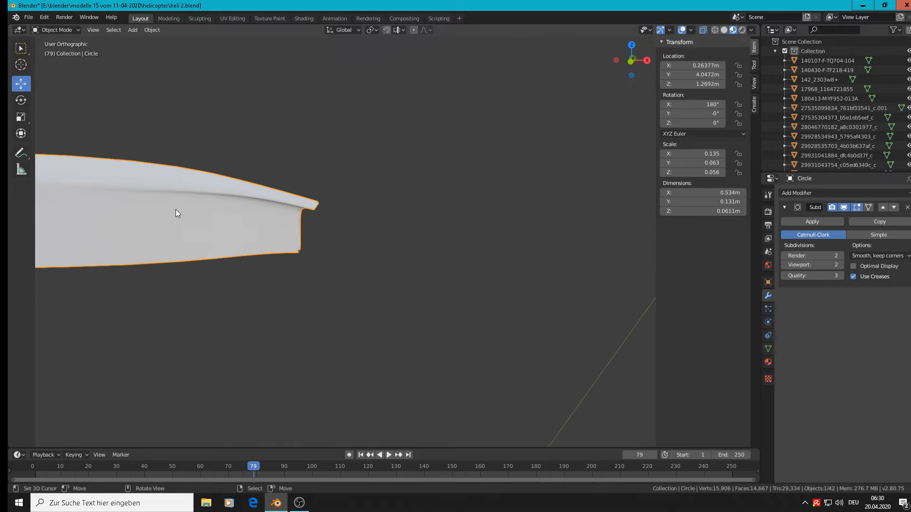
key(Tab)
drag(118, 151, 117, 157)
key(Tab)
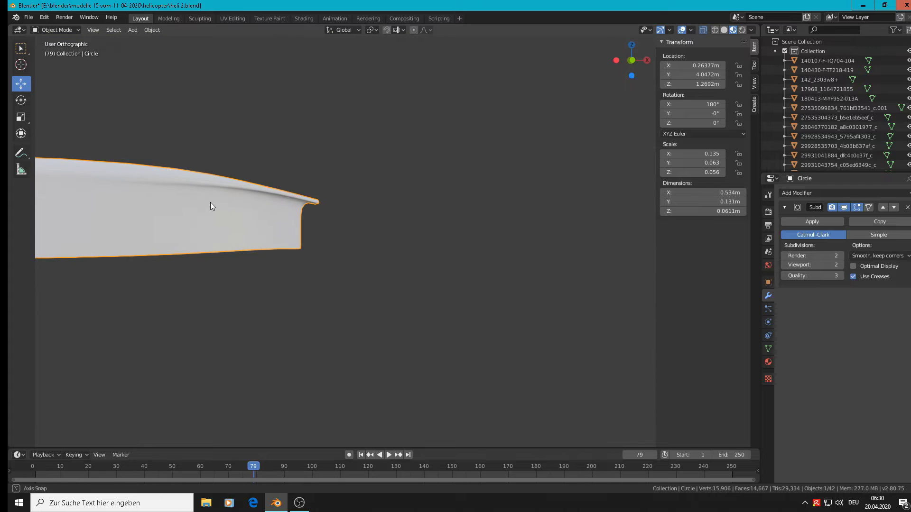
mouse_move(220, 207)
middle_down()
mouse_move(242, 207)
mouse_move(232, 200)
mouse_move(183, 218)
mouse_move(231, 221)
mouse_move(223, 209)
middle_up()
key(KP_1)
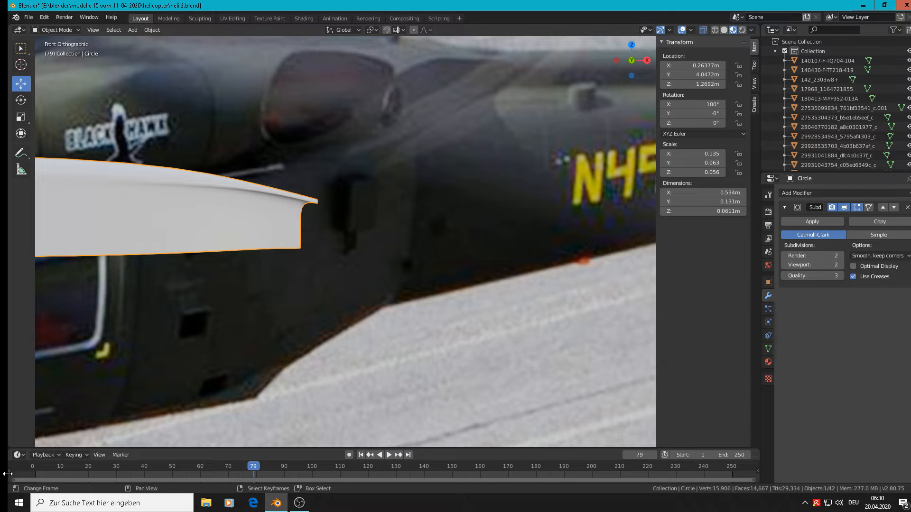
- Set the viewport subdivisions to 3 and move the side wall's rear-edge vertices about 0.0097 m along X toward the end of the roof overhang
key(ctrl+3)
key(Tab)
scroll(334, 222, up, 4)
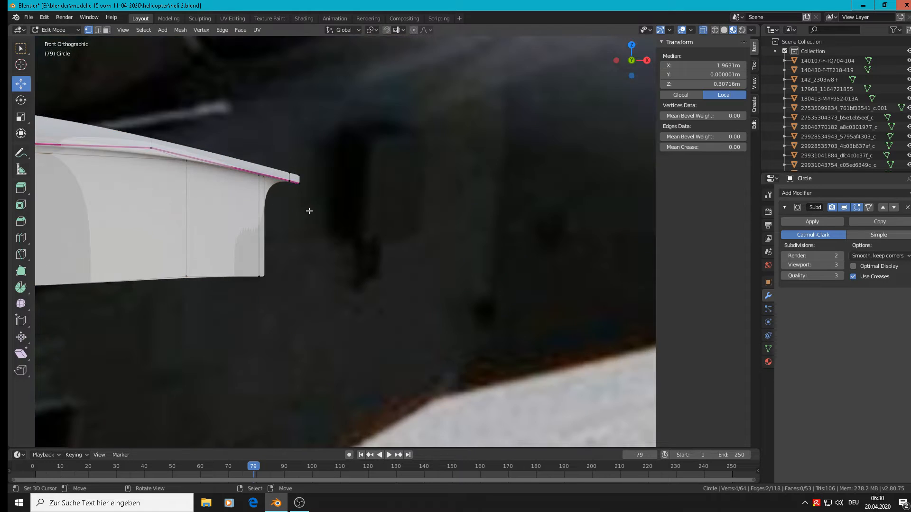
scroll(294, 204, up, 2)
key(alt+a)
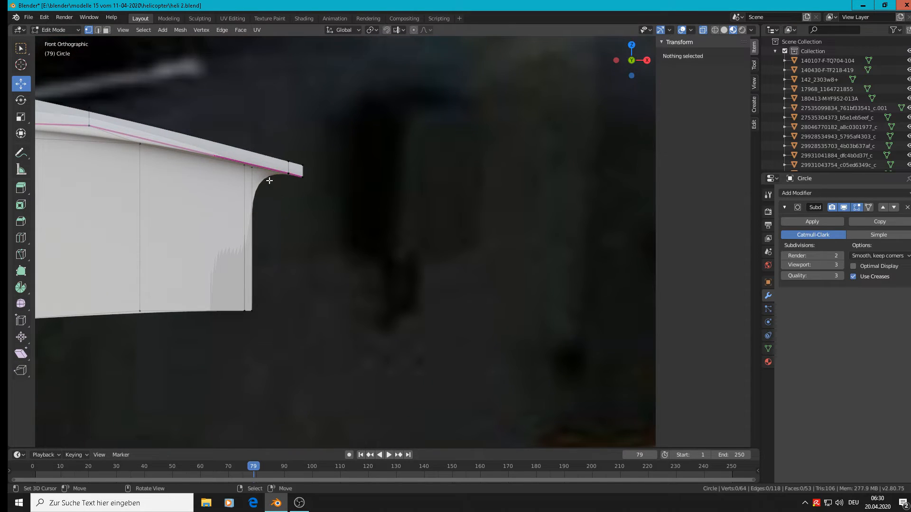
key(c)
click(248, 174)
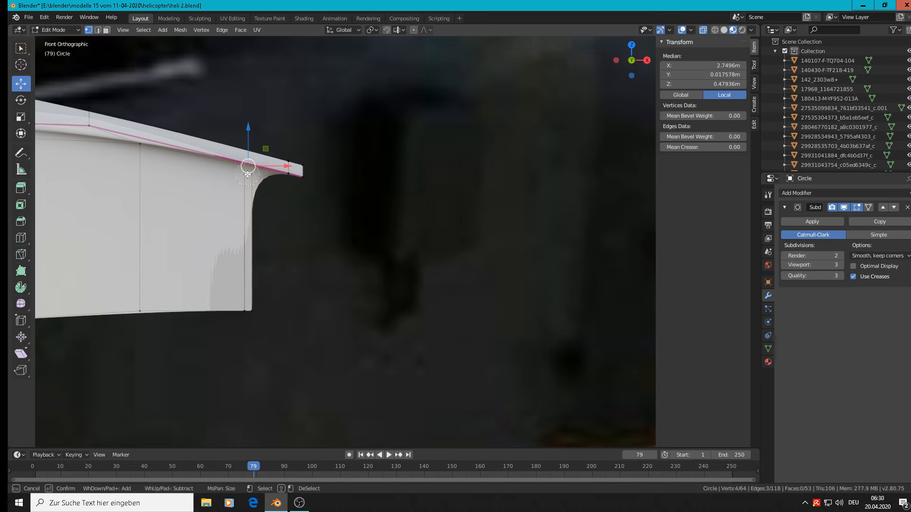
click(244, 314)
key(Escape)
drag(278, 237, 327, 238)
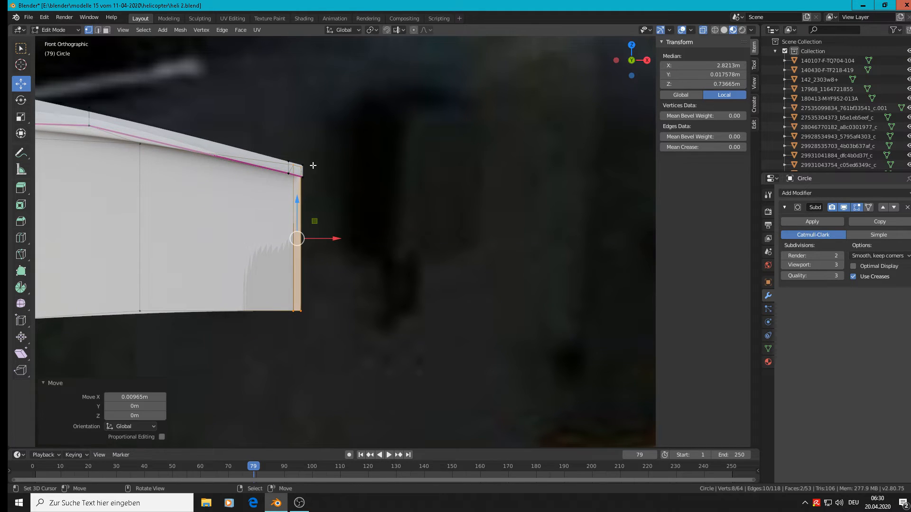
- Select the upper vertices of the side wall's rear edge and lower them about 0.0024 m along Z
scroll(300, 172, up, 3)
click(279, 147)
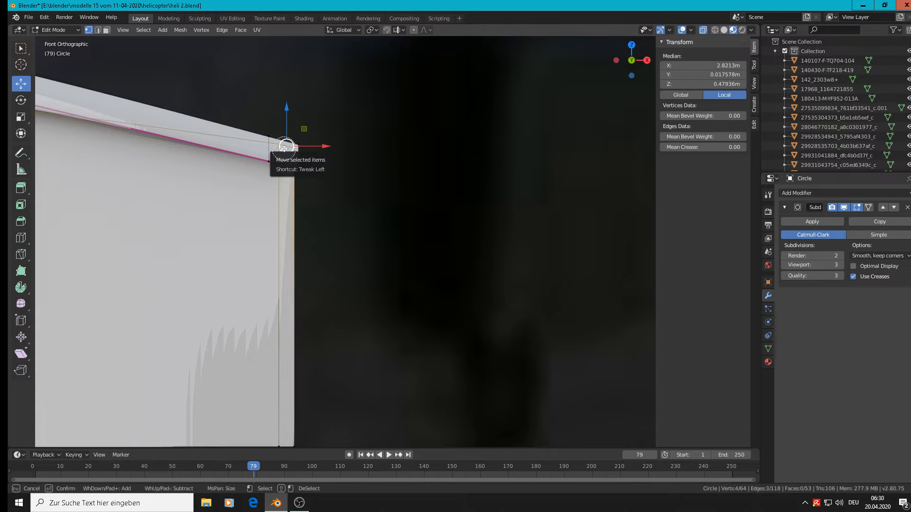
key(c)
click(293, 155)
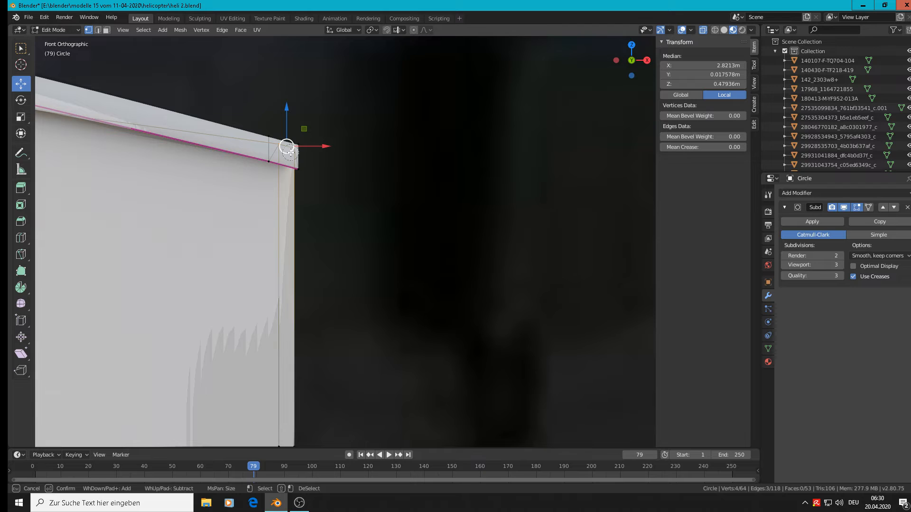
right_click(291, 153)
key(g)
key(z)
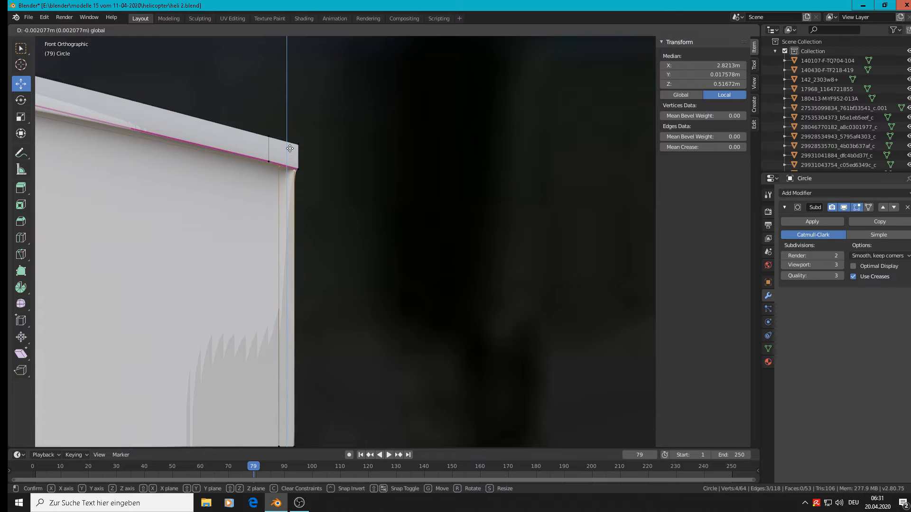
click(290, 151)
scroll(303, 234, down, 3)
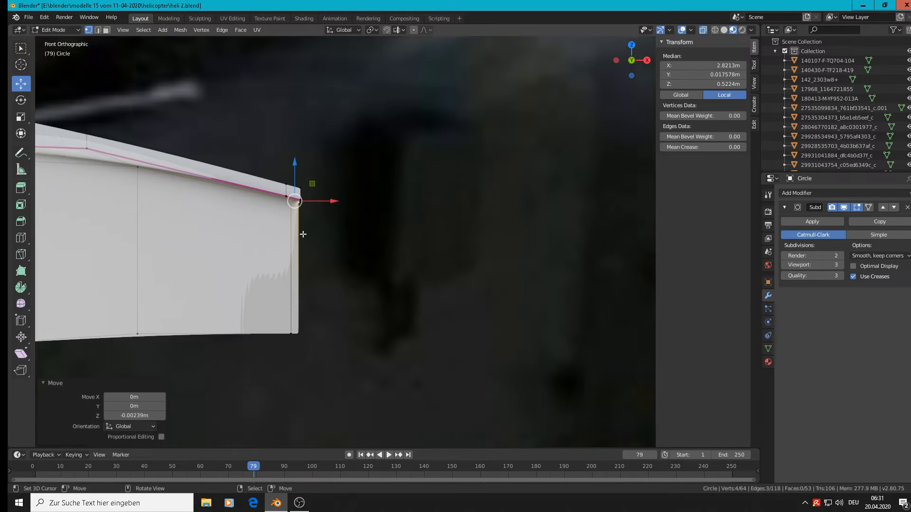
- Reselect the vertices along the body's outermost rear edge, from roof overhang to bottom corner, and flatten them along X with a scale of 0
key(alt+a)
key(c)
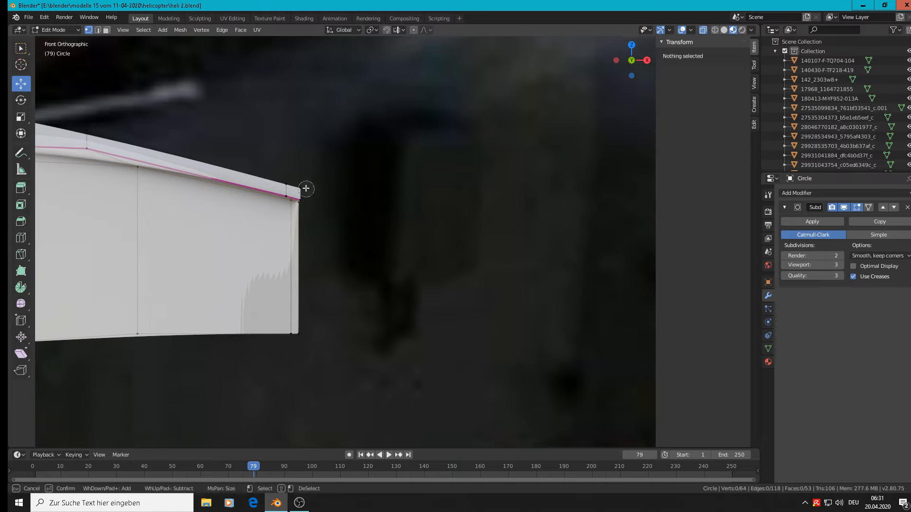
click(300, 199)
click(303, 338)
right_click(304, 343)
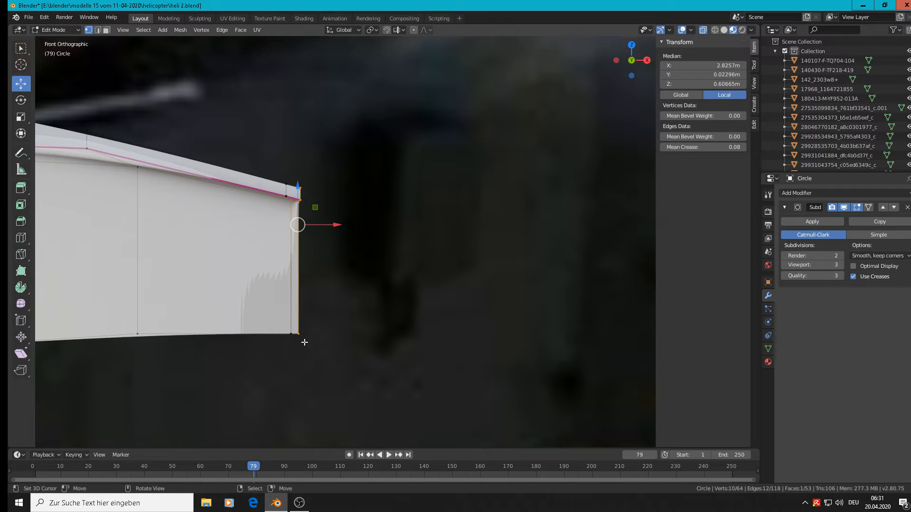
key(s)
key(x)
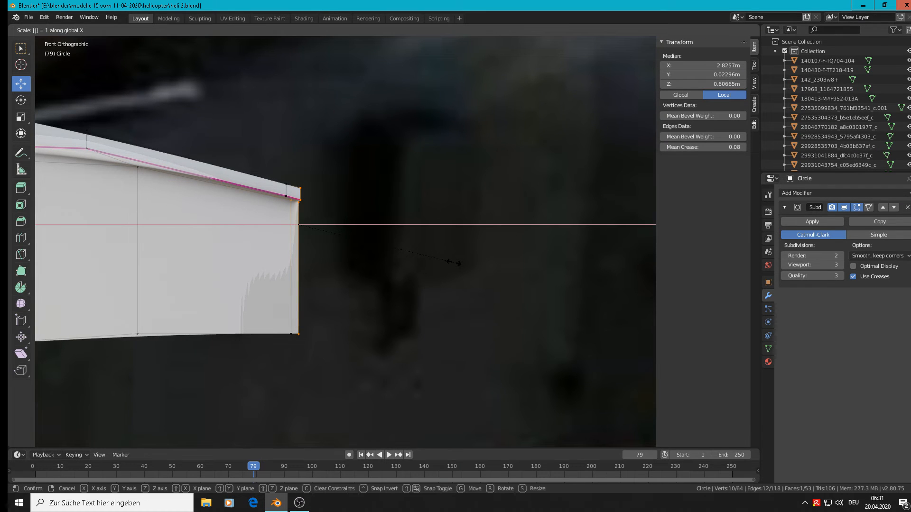
key(Return)
scroll(397, 250, down, 3)
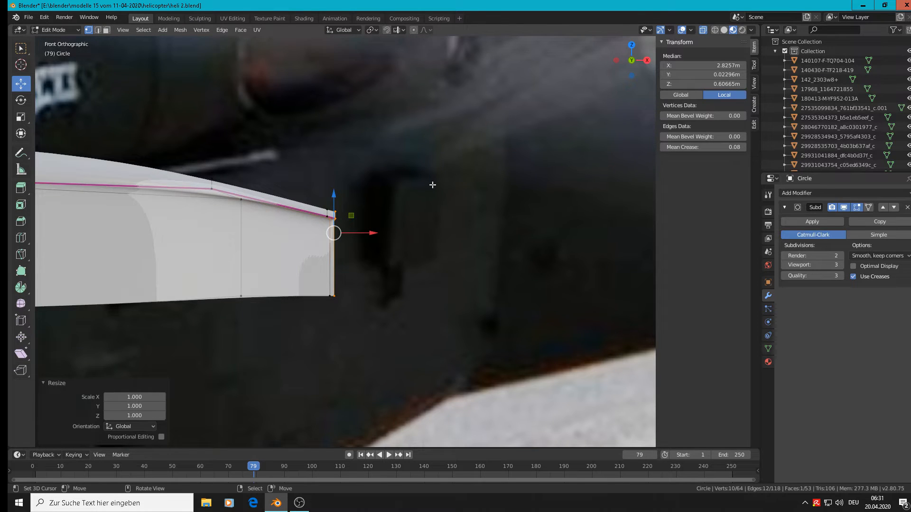
key(s)
key(x)
key(0)
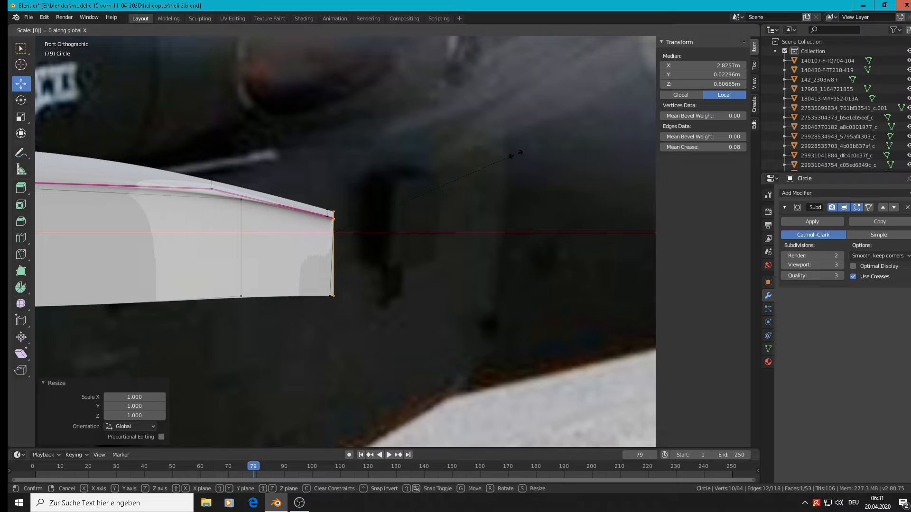
key(Return)
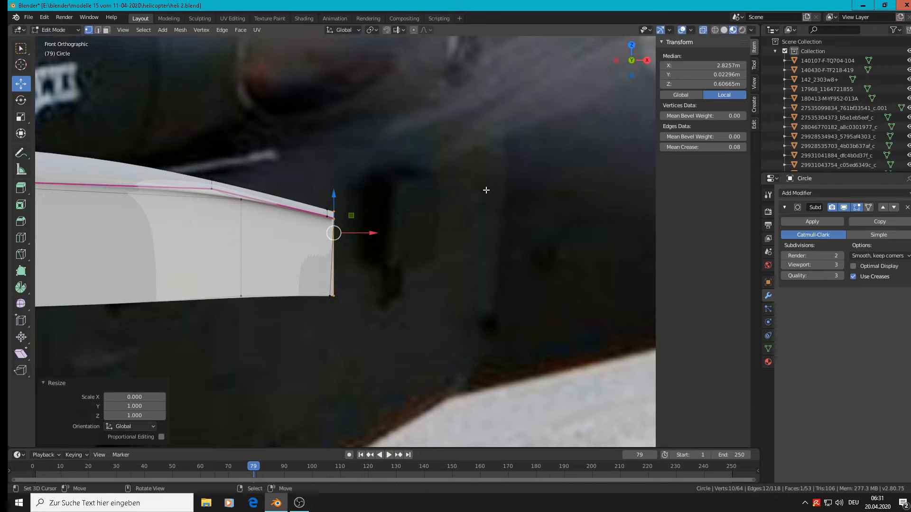
- Add the remaining vertices at the rear edge's bottom corner to the selection and flatten everything along X with a scale of 0
shift+click(334, 298)
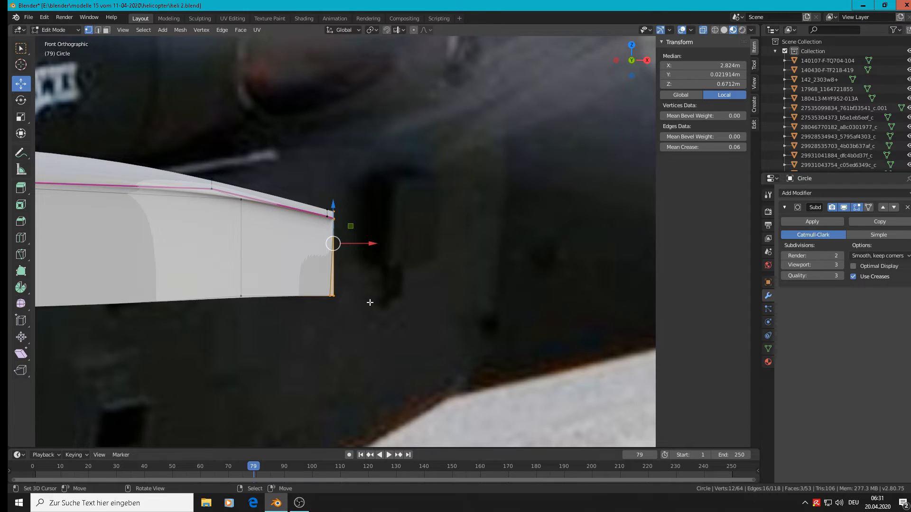
key(s)
key(x)
key(0)
key(Return)
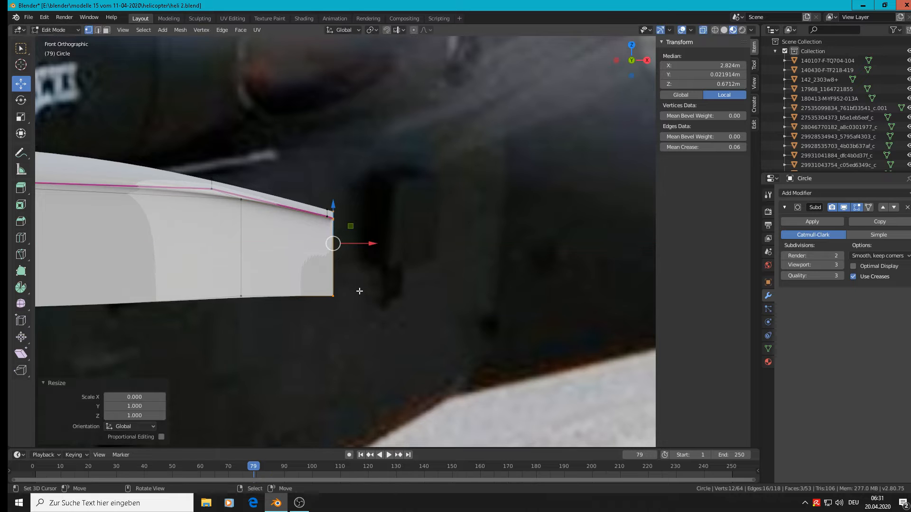
- In Object Mode, move the body 0.0696 m along X and -0.023 m along Z in front view, and reopen its mesh for editing
key(Tab)
middle_drag(347, 286, 403, 260)
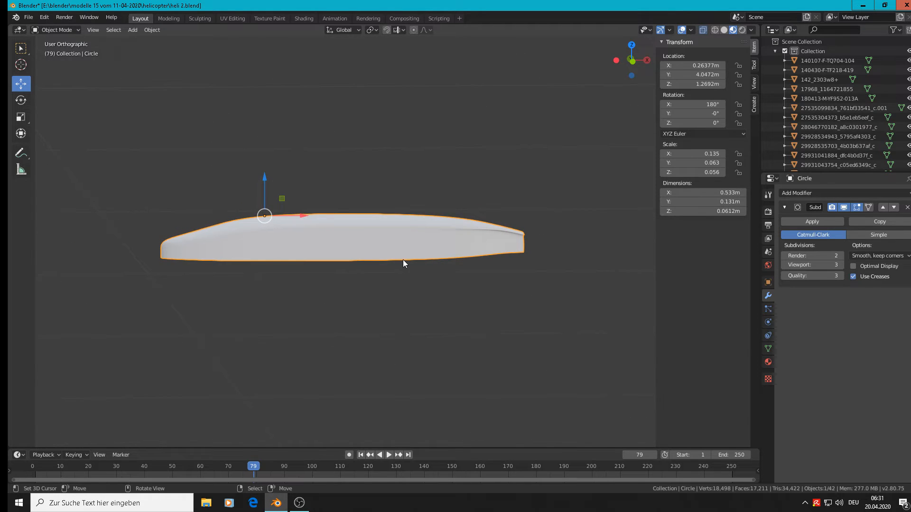
key(KP_1)
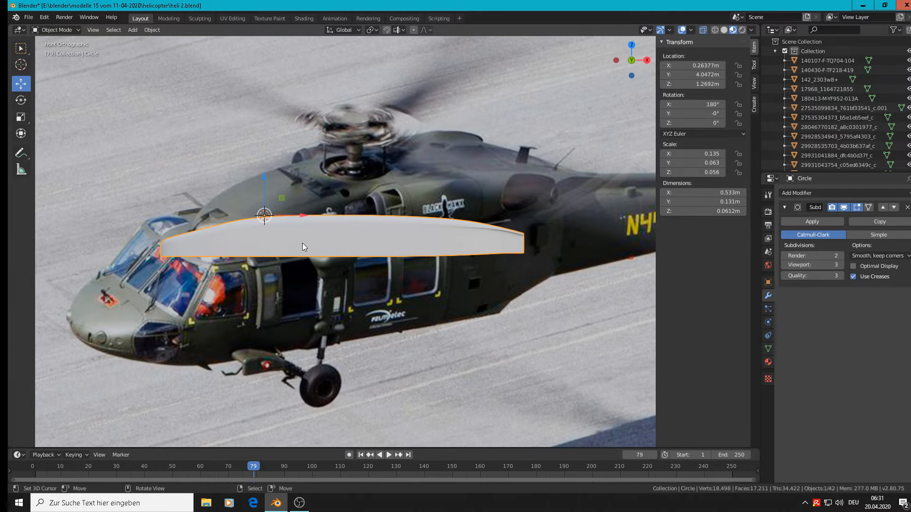
key(g)
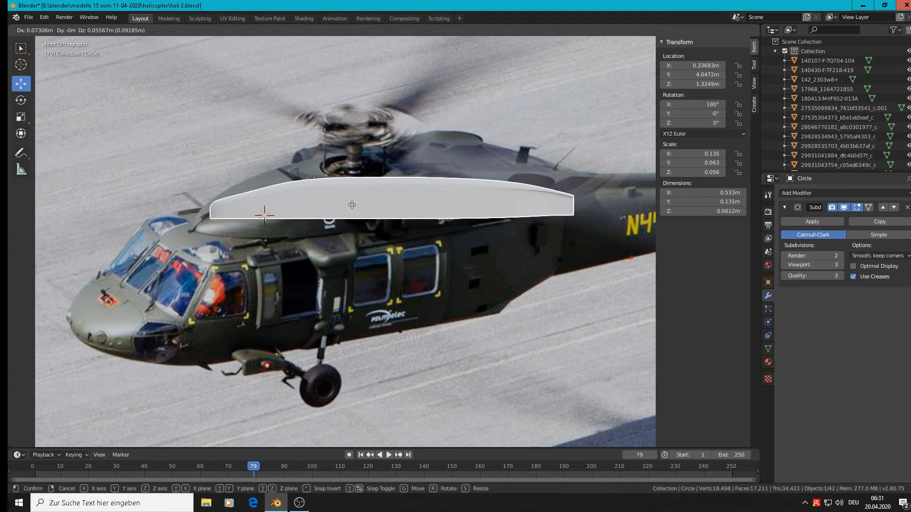
click(365, 271)
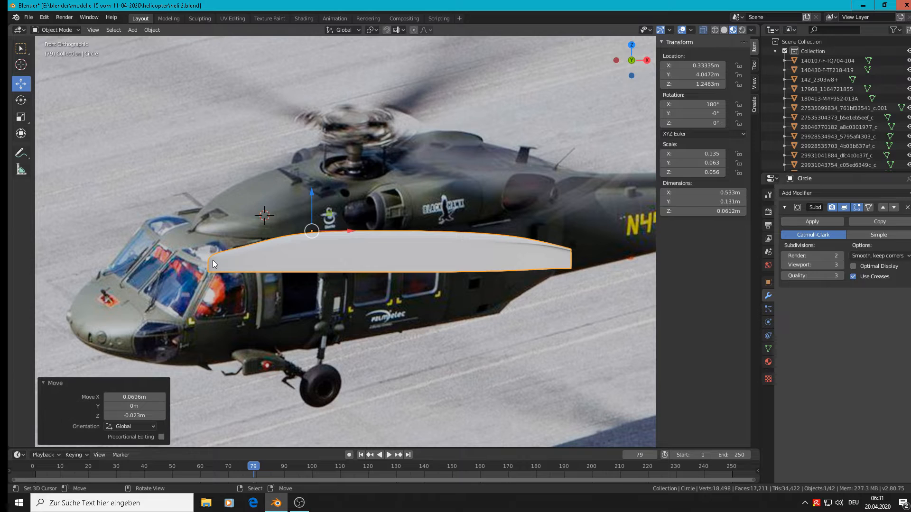
key(Tab)
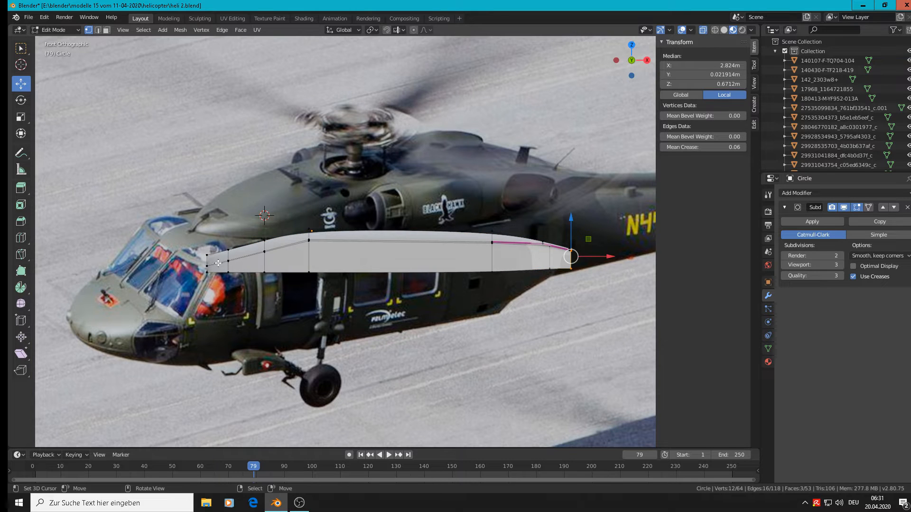
scroll(217, 263, up, 5)
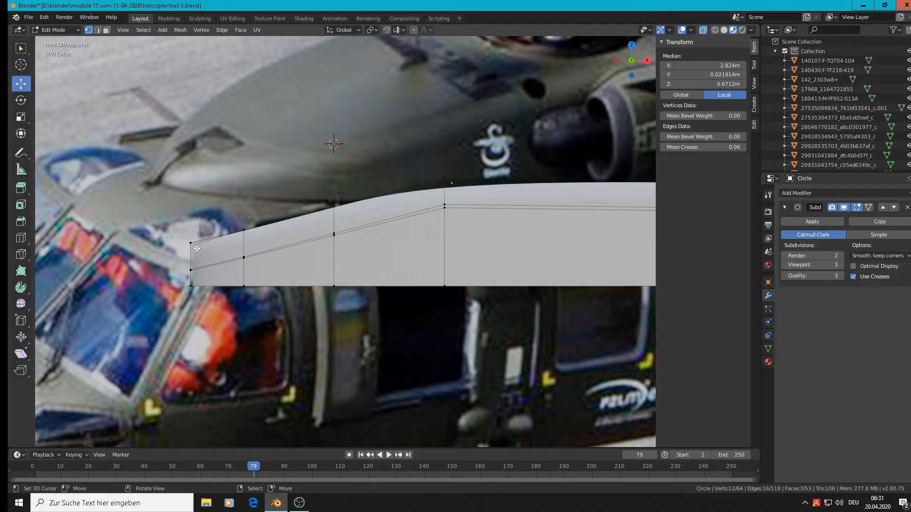
key(c)
click(189, 243)
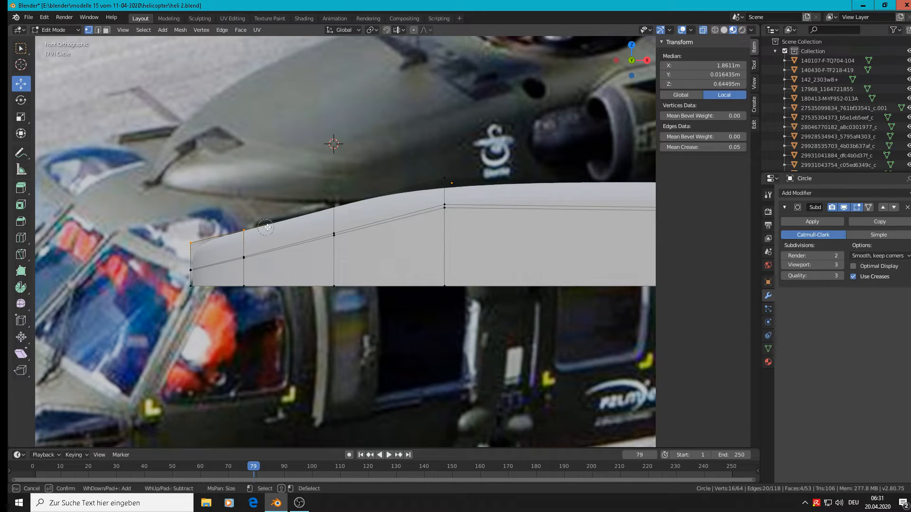
click(334, 205)
right_click(334, 204)
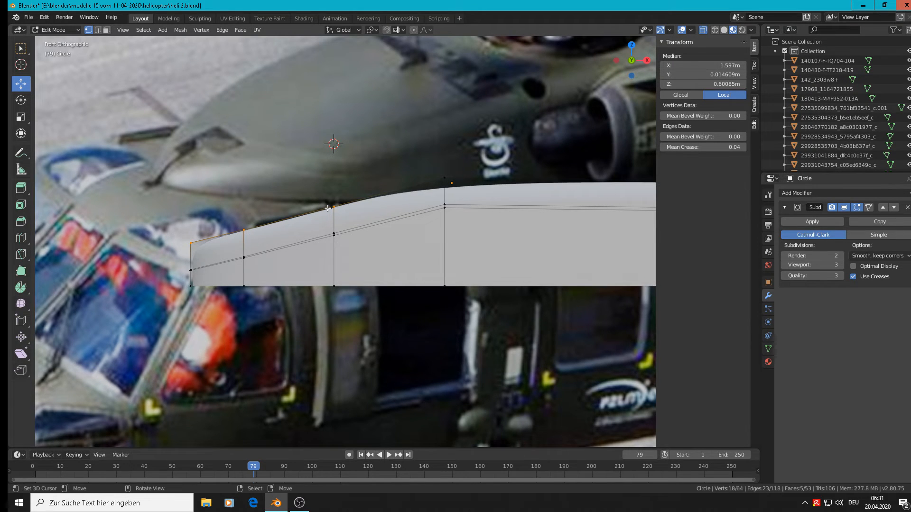
- Select only the top-edge vertices of the three frontmost columns and lower them about 0.007 m along Z
key(alt+a)
key(c)
drag(334, 205, 187, 248)
right_click(186, 248)
drag(255, 188, 261, 207)
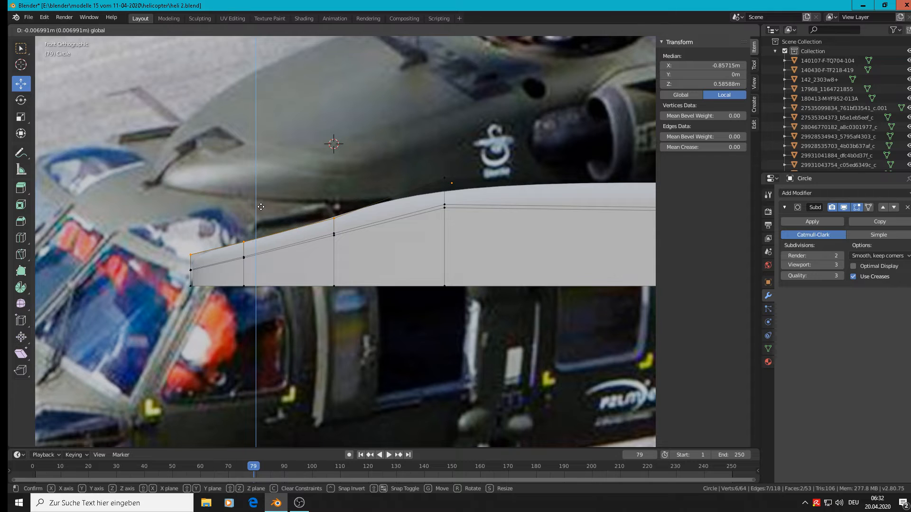
click(260, 207)
- Select only the vertices of the three frontmost columns along the side lines just below the top edge
key(alt+a)
key(c)
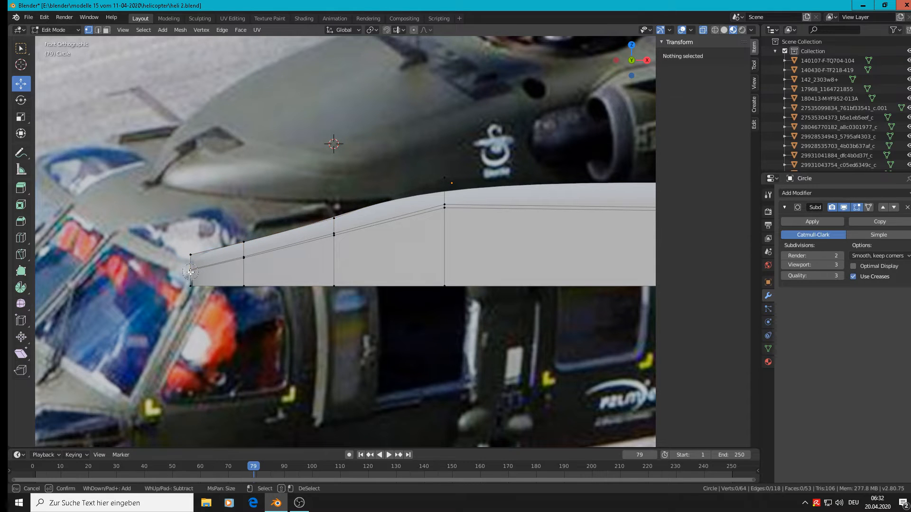
drag(191, 271, 338, 233)
right_click(335, 232)
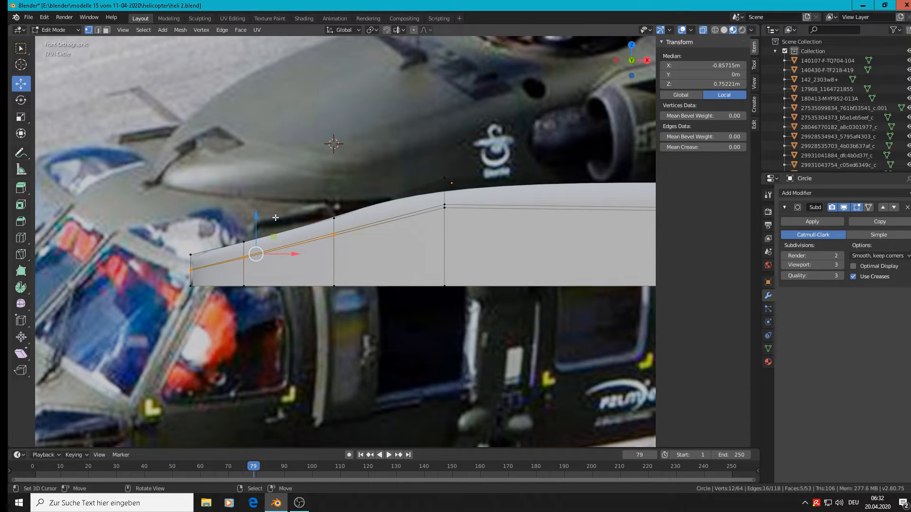
- Lower the side edges at the nose by about 0.006 m and move the nose's top vertices back toward the tail
drag(261, 213, 264, 225)
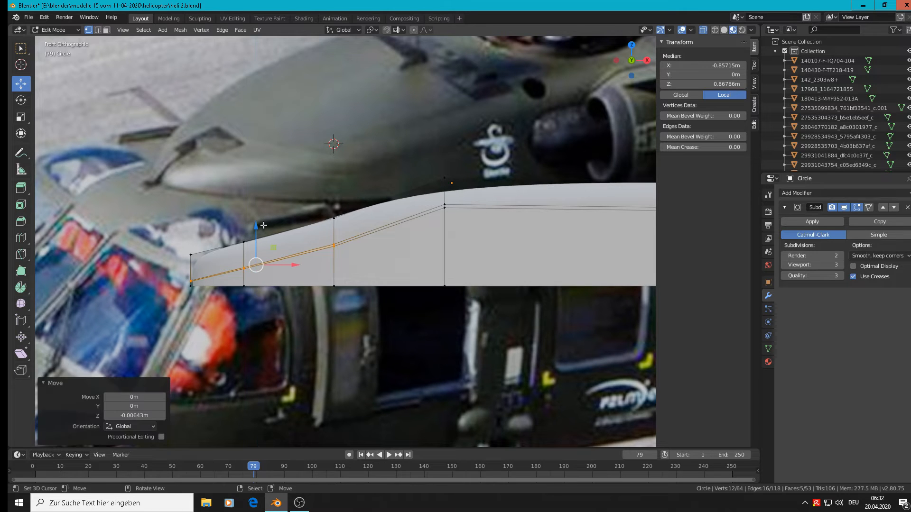
click(203, 243)
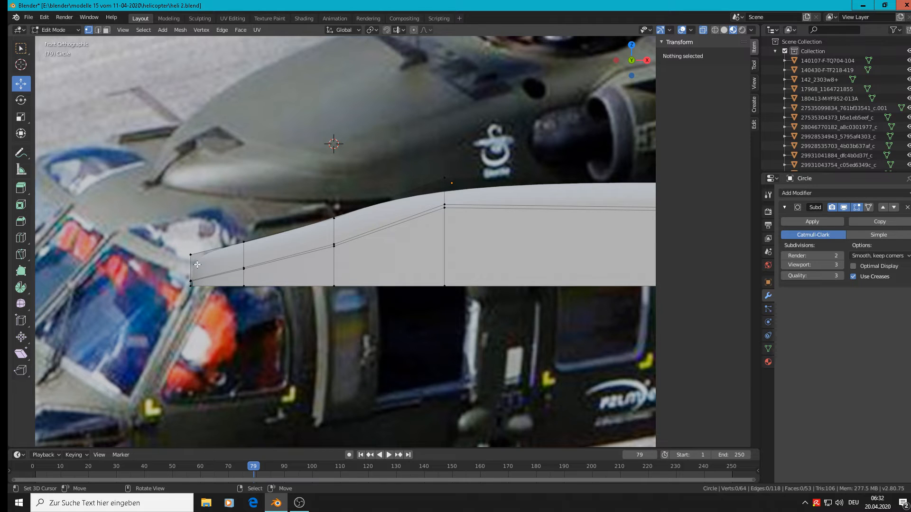
ctrl+drag(182, 251, 247, 256)
key(alt+a)
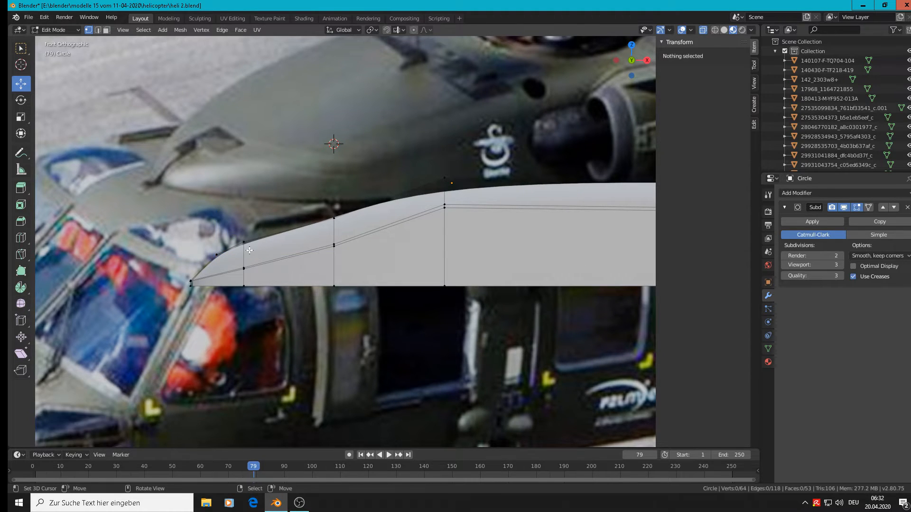
- Move the top vertex pair of the second cross-section about 0.004 m along X toward the nose
key(c)
click(244, 241)
key(Escape)
key(g)
key(x)
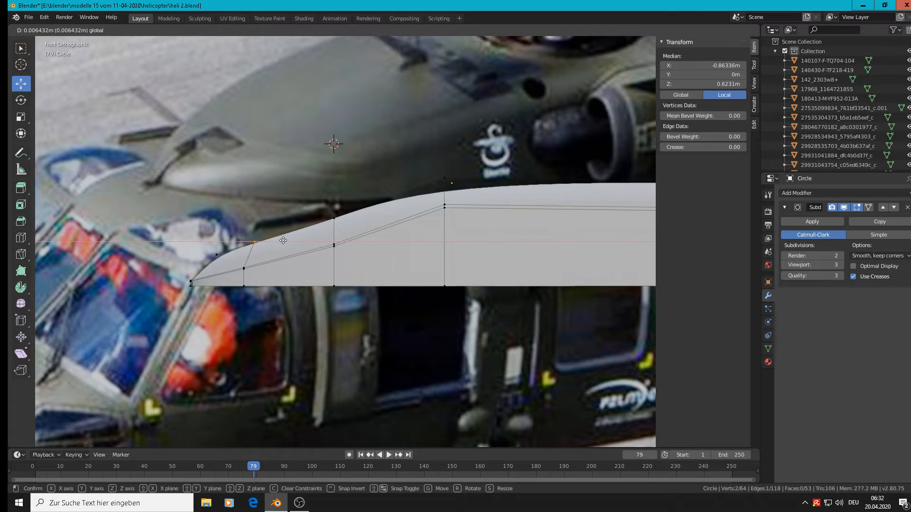
drag(266, 242, 266, 242)
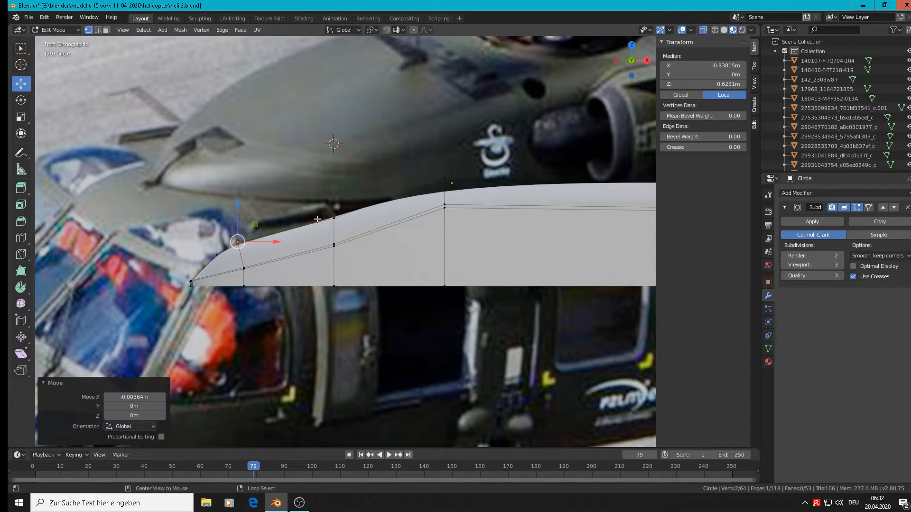
key(alt+a)
key(x)
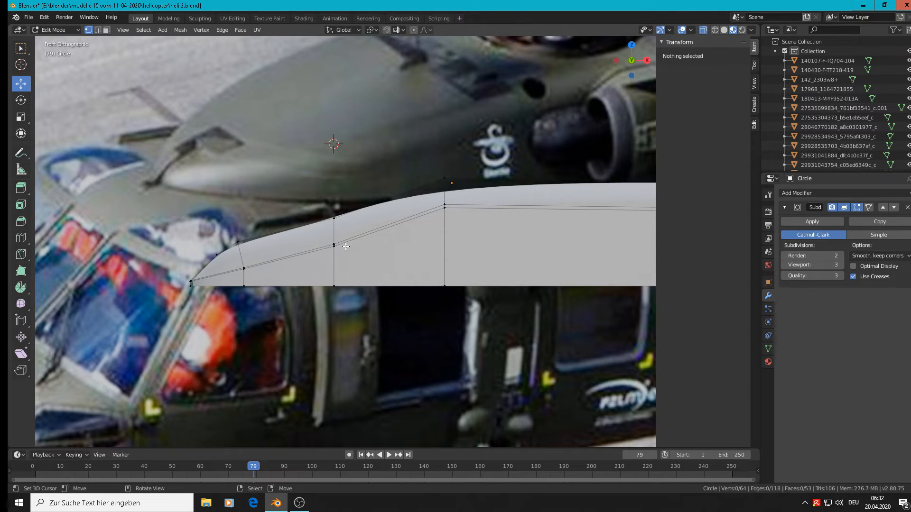
- Raise the upper vertices of the third cross-section by about 0.005 m and shift them about 0.006 m toward the nose
alt+click(334, 207)
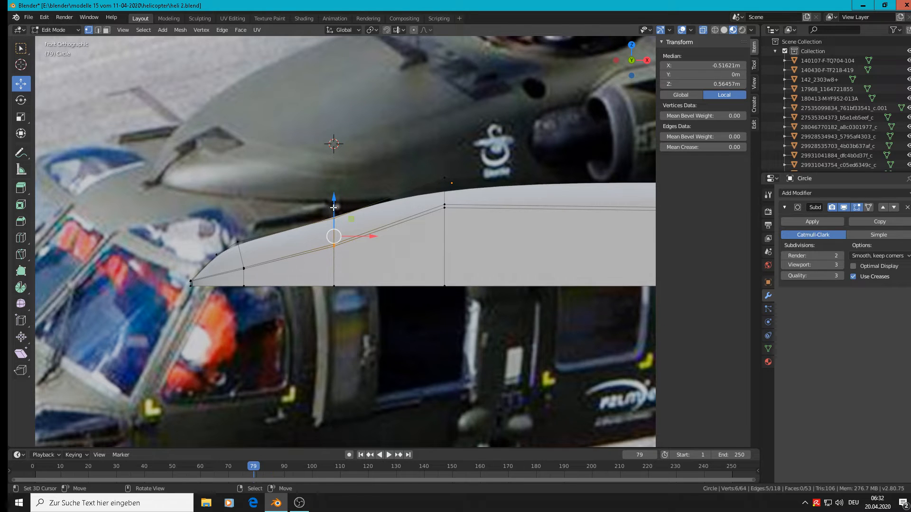
drag(334, 208, 331, 192)
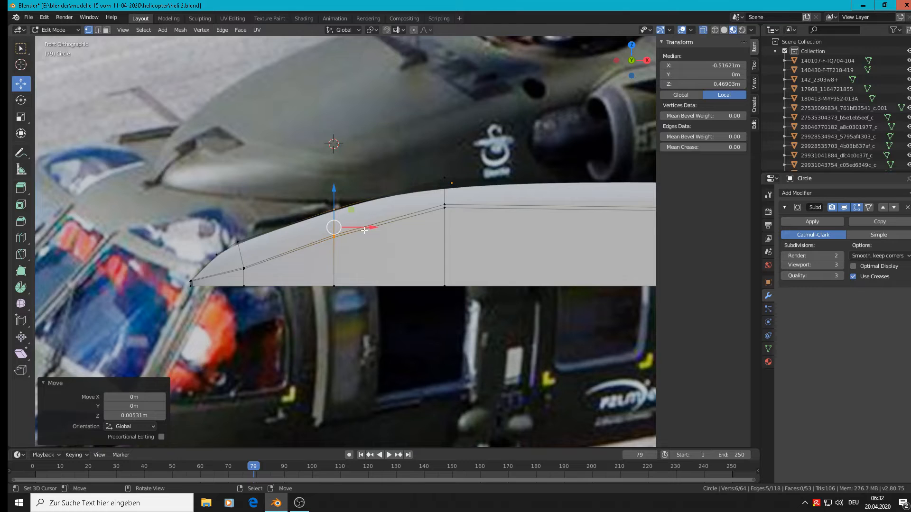
drag(362, 231, 313, 240)
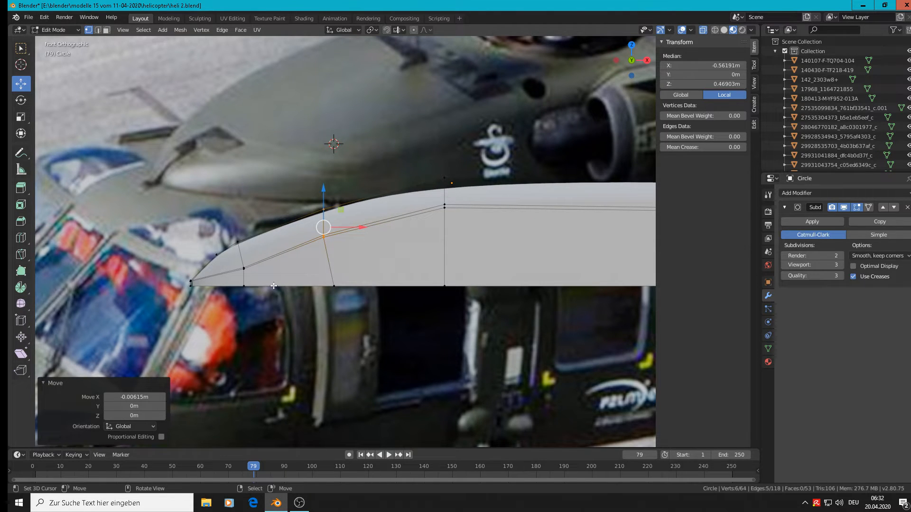
- Raise the side vertices of the second cross-section from the nose and check the smoothed shape in Object Mode
click(244, 268)
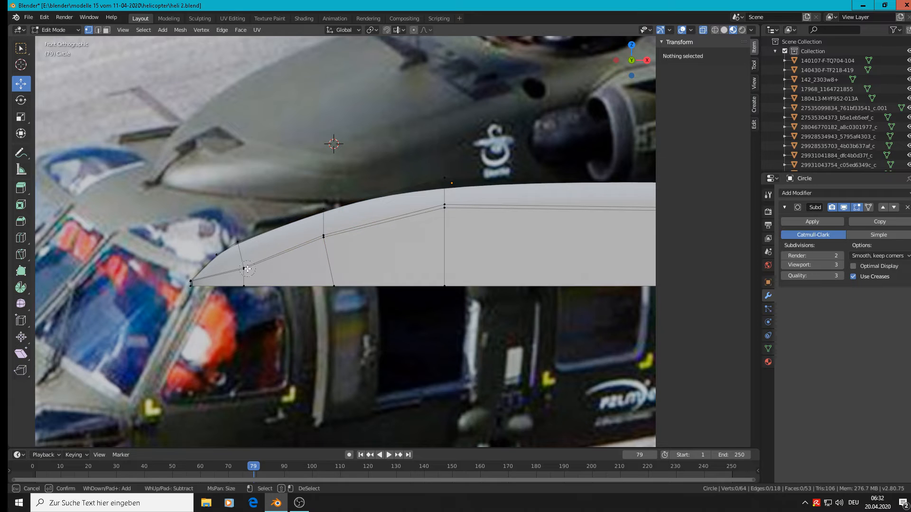
drag(246, 242, 252, 233)
key(Tab)
scroll(262, 277, down, 4)
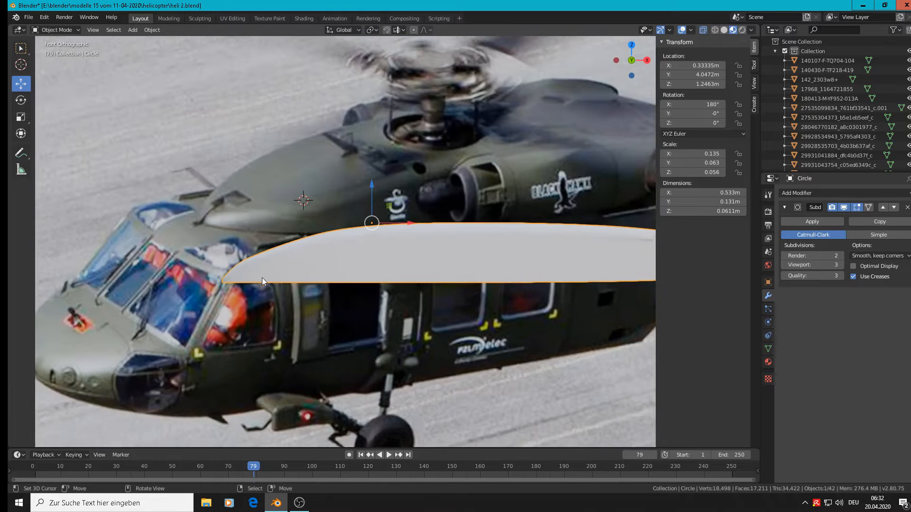
middle_drag(287, 269, 427, 308)
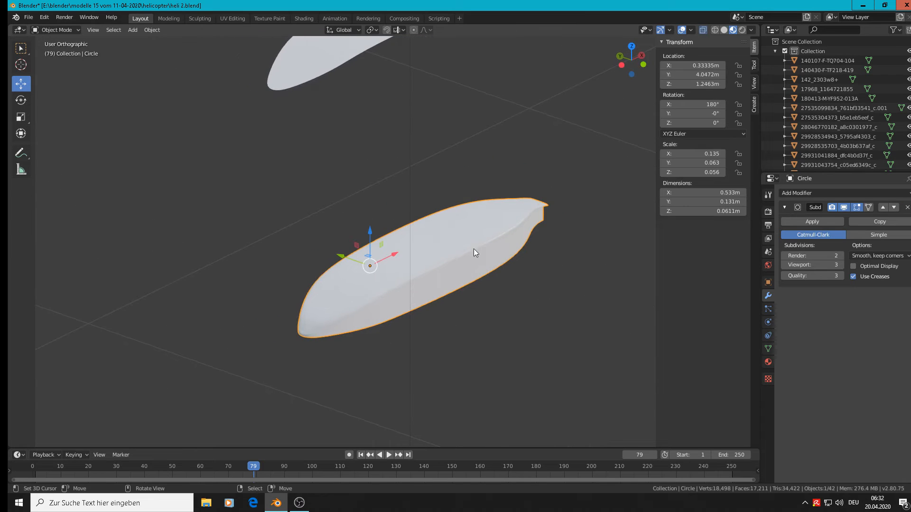
key(KP_Decimal)
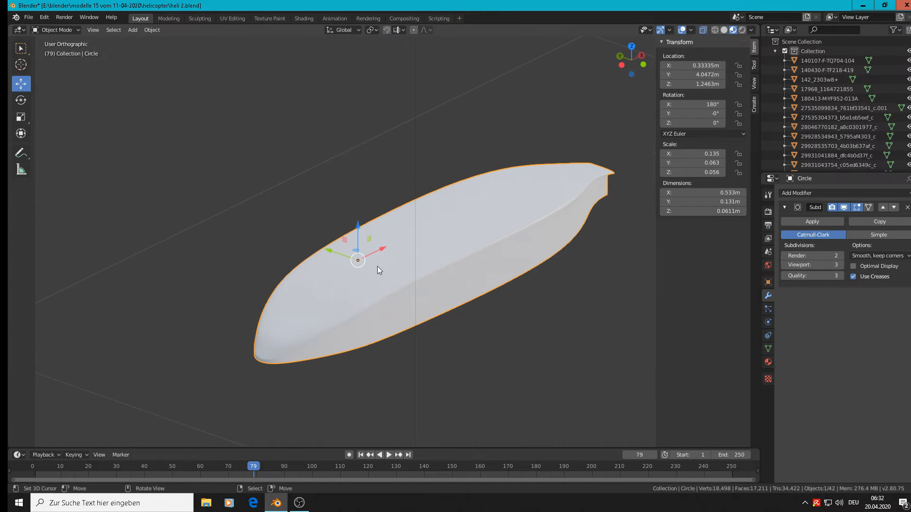
- Select the top faces between both long upper edge loops and scale them to about 0.7 along the Y axis
key(Tab)
mouse_move(421, 276)
middle_down()
mouse_move(364, 294)
mouse_move(425, 297)
mouse_move(404, 283)
middle_up()
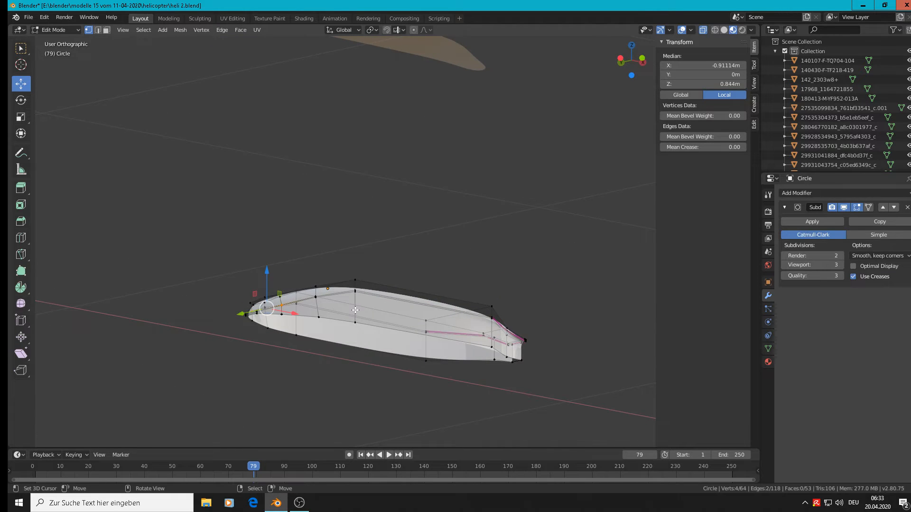
middle_drag(349, 269, 326, 296)
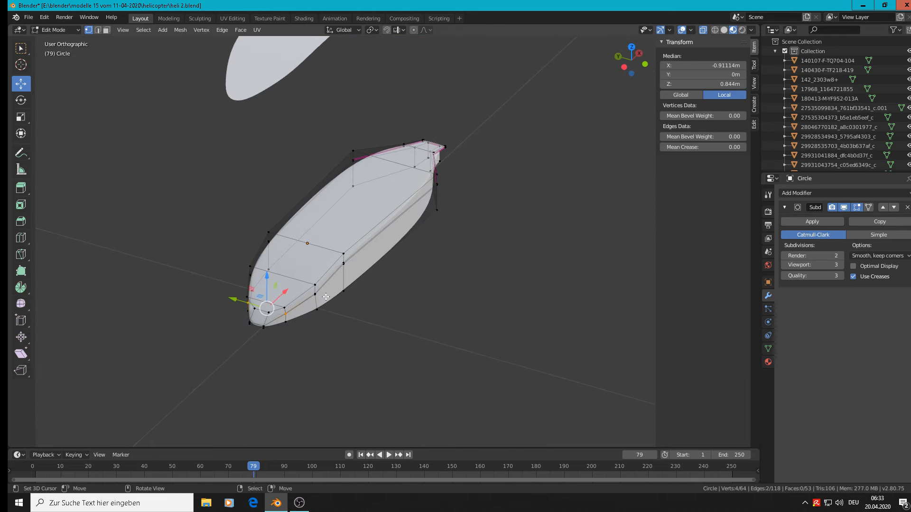
alt+click(302, 293)
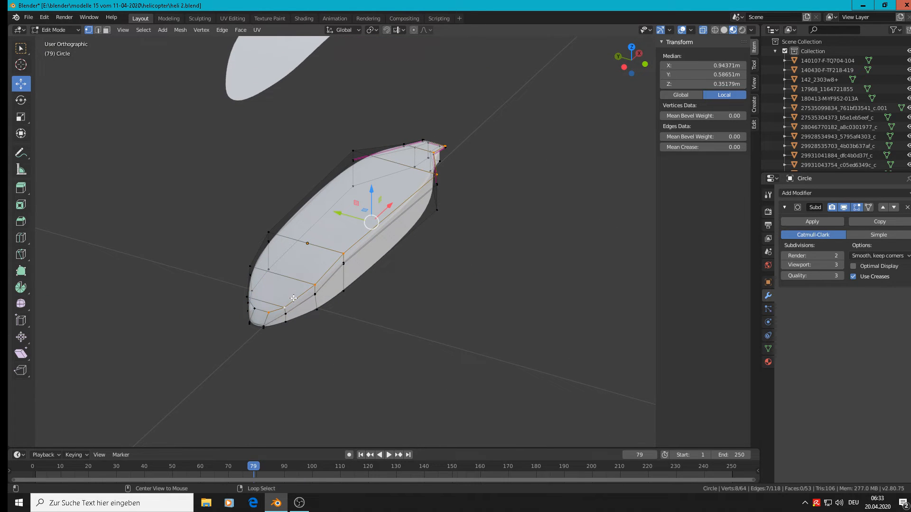
alt+shift+click(277, 210)
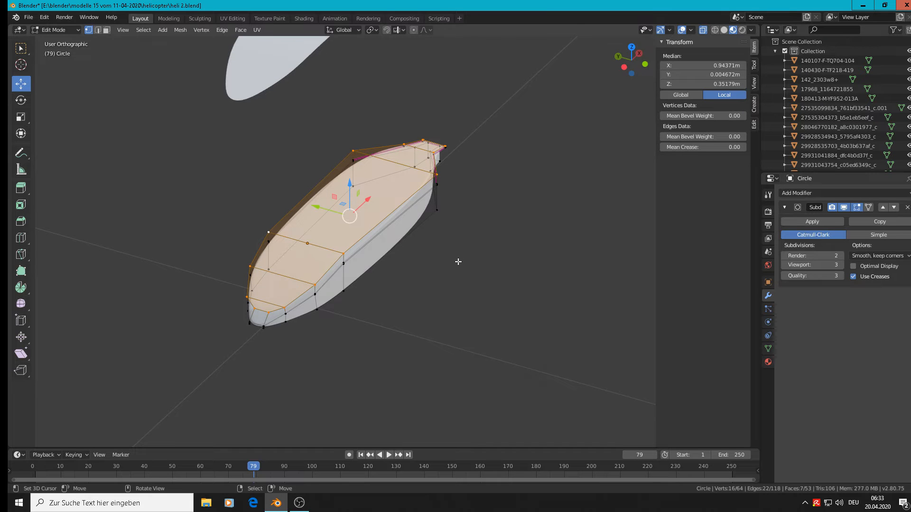
key(s)
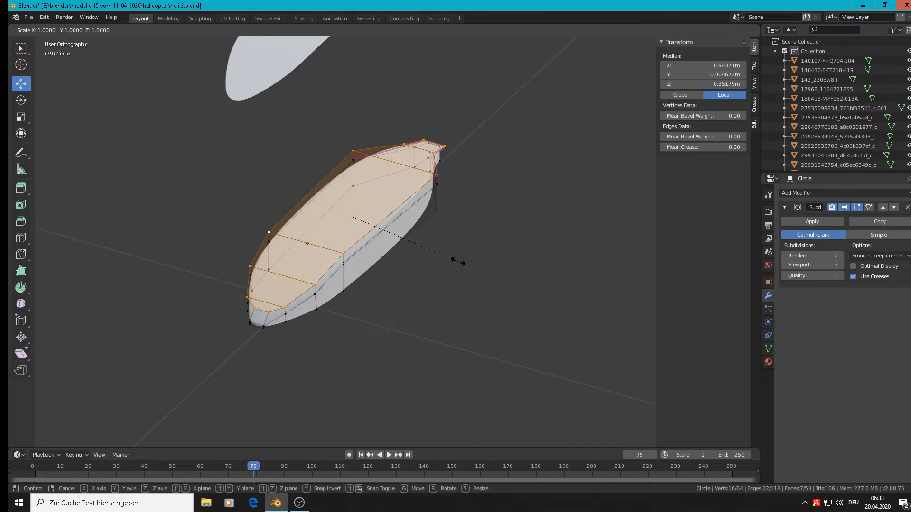
key(y)
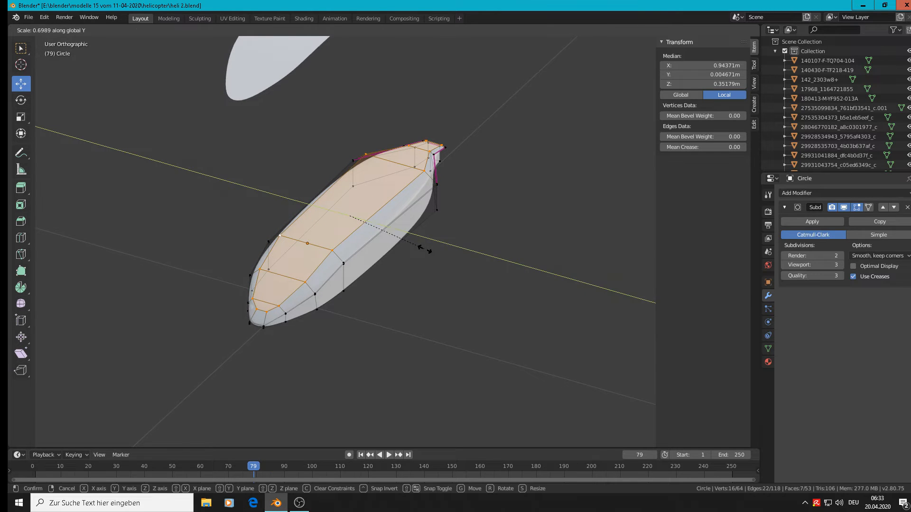
click(424, 249)
key(Tab)
middle_drag(420, 241, 386, 226)
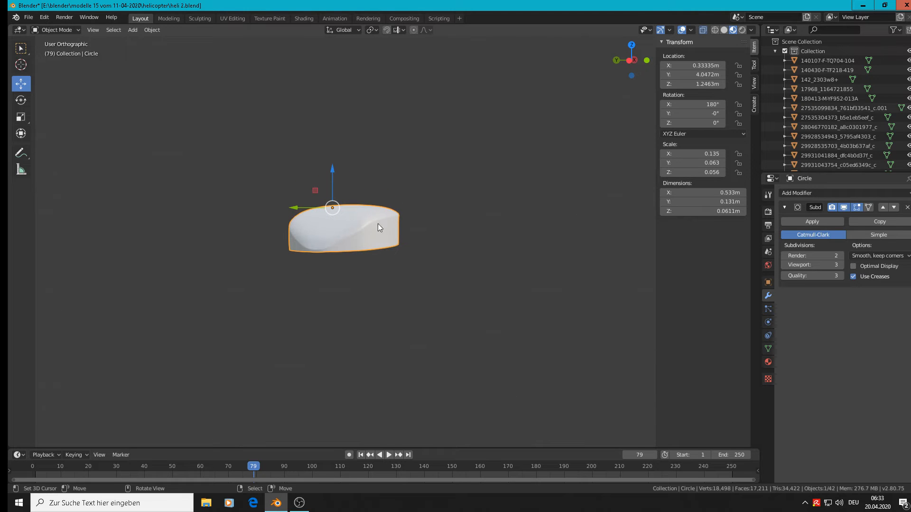
middle_drag(376, 285, 324, 297)
- Narrow the selected top faces slightly further along the Y axis and inspect the rounded sides
key(Tab)
key(s)
key(y)
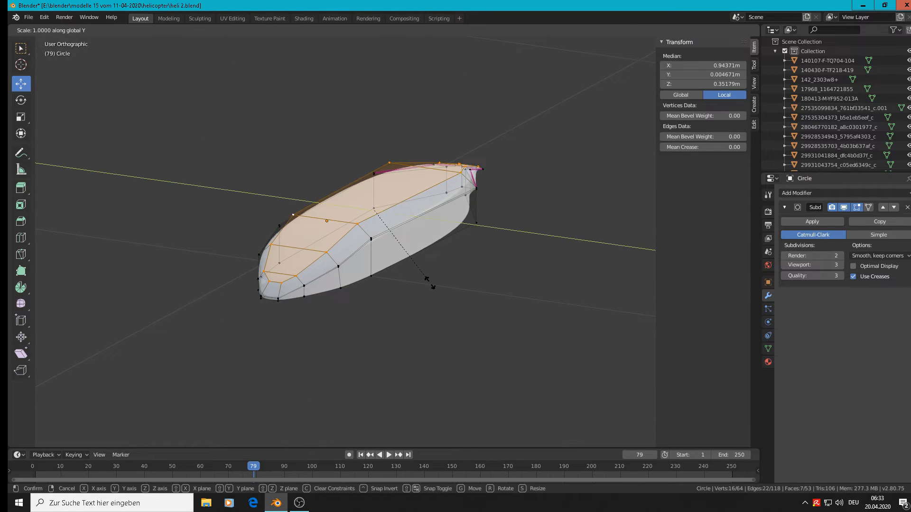
click(424, 278)
key(Tab)
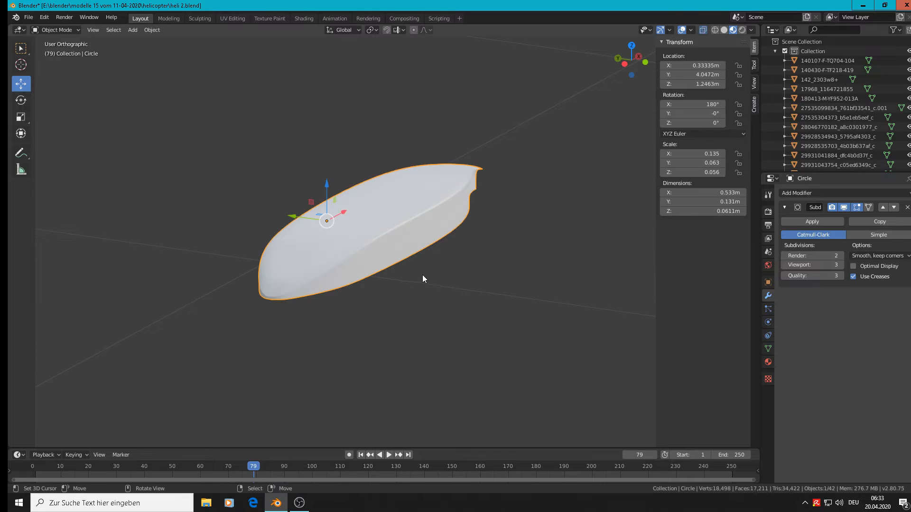
middle_drag(424, 268, 445, 238)
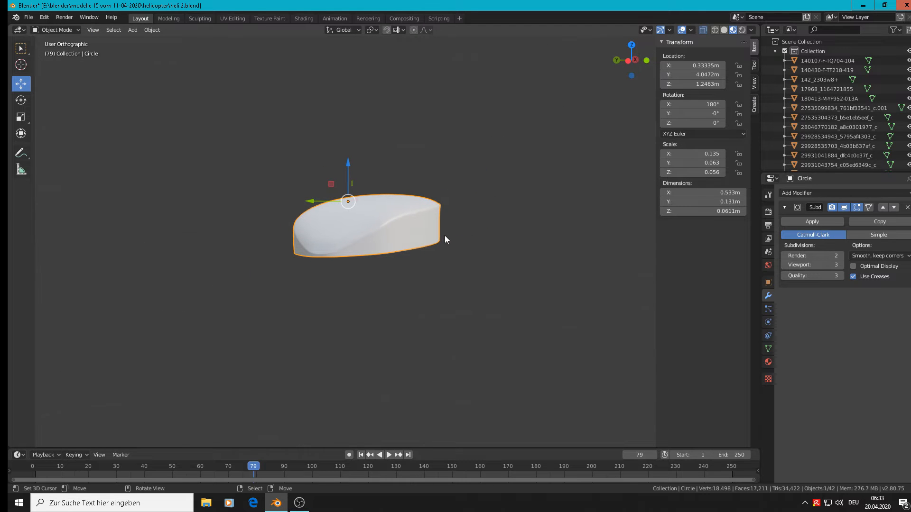
middle_drag(350, 246, 184, 252)
- Add one centred loop cut across the body between the second and third cross-sections from the nose
key(Tab)
scroll(185, 230, up, 3)
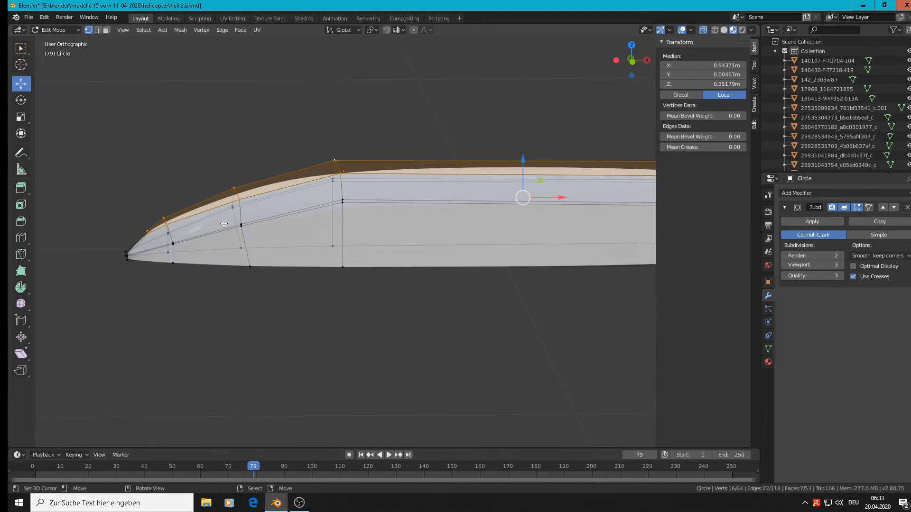
key(ctrl+r)
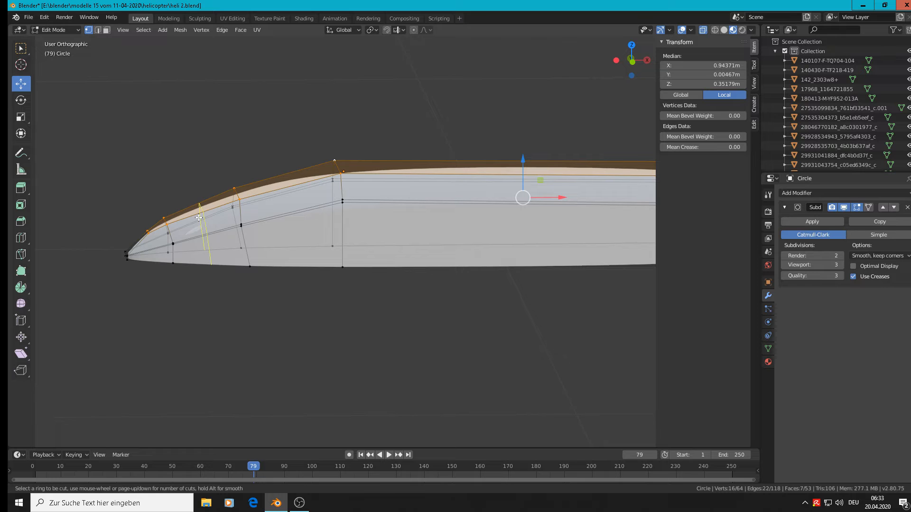
click(199, 218)
right_click(198, 217)
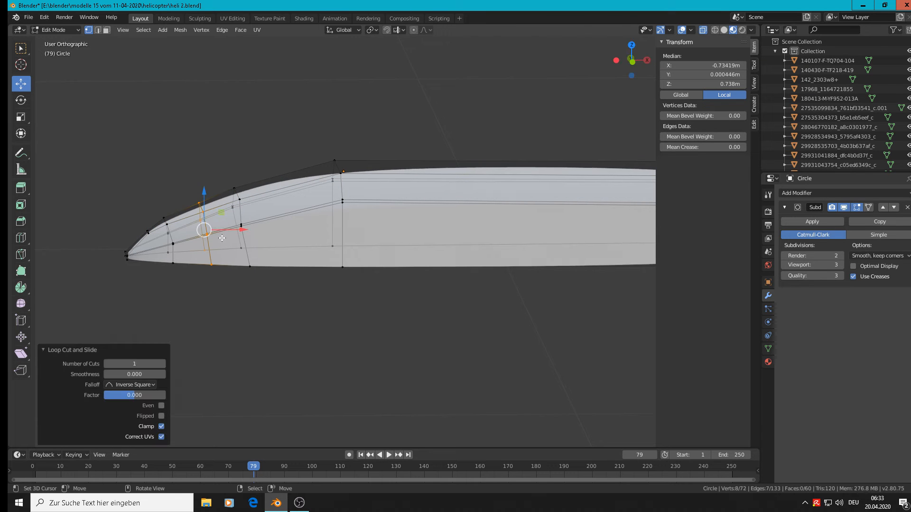
- Raise the top vertices of the new loop by about 0.002 m and compare the contour with the front-view reference photo
middle_drag(222, 238, 221, 246)
key(alt+a)
key(c)
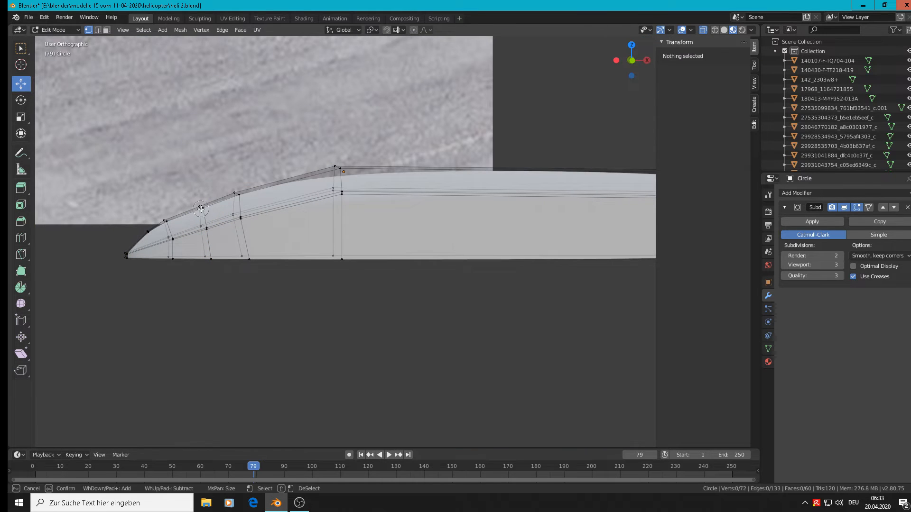
click(201, 209)
right_click(201, 209)
drag(202, 187, 202, 184)
key(KP_1)
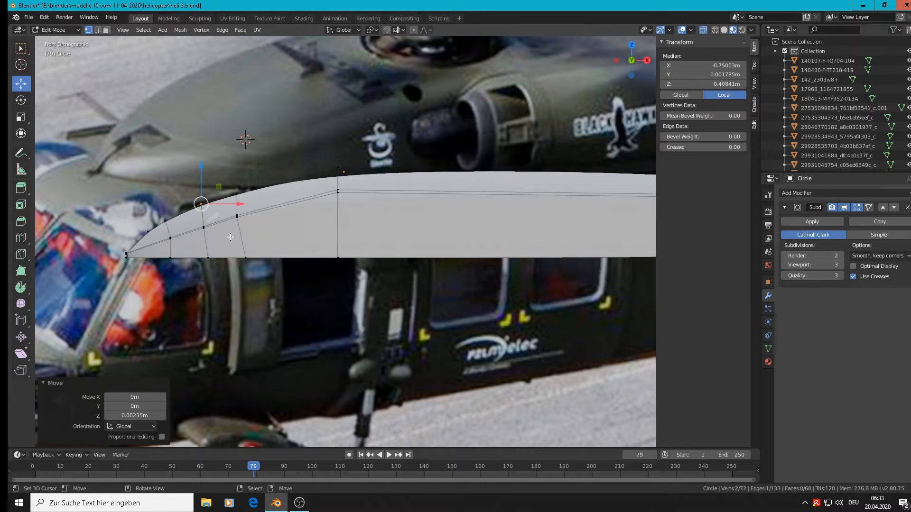
key(Tab)
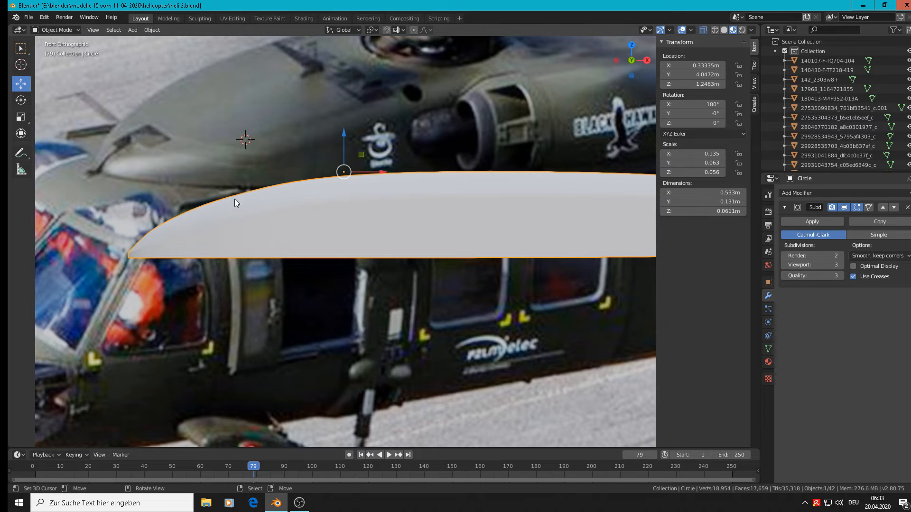
key(Tab)
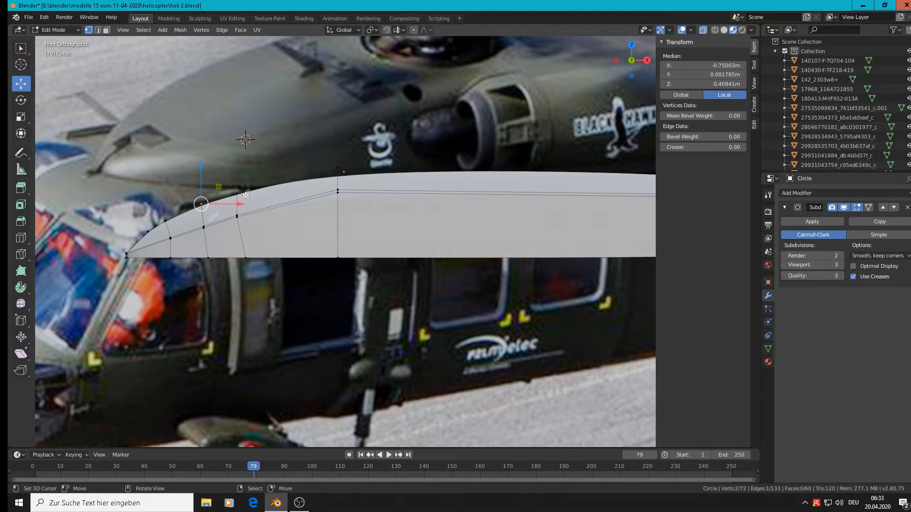
- Shift the cross-section behind the new loop toward the tail along X and raise its upper vertices by about 0.002 m
key(alt+a)
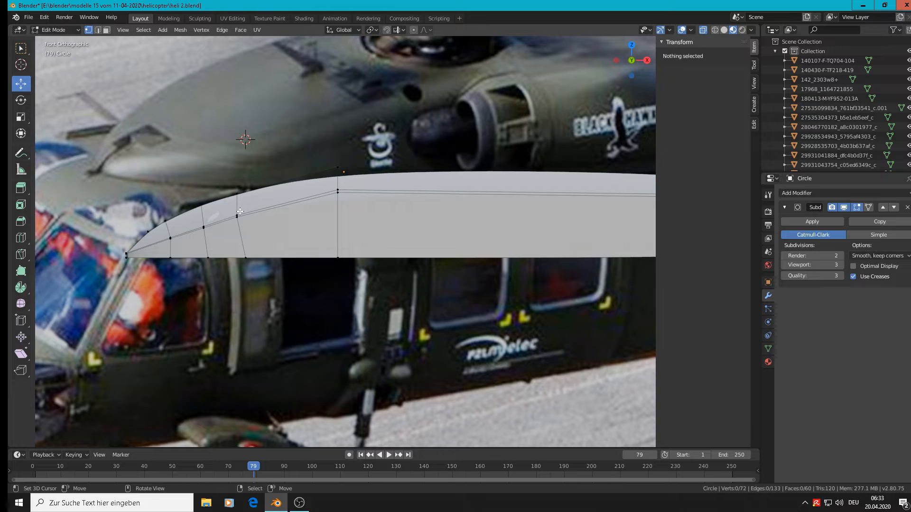
alt+right_click(239, 211)
drag(268, 221, 279, 221)
key(alt+a)
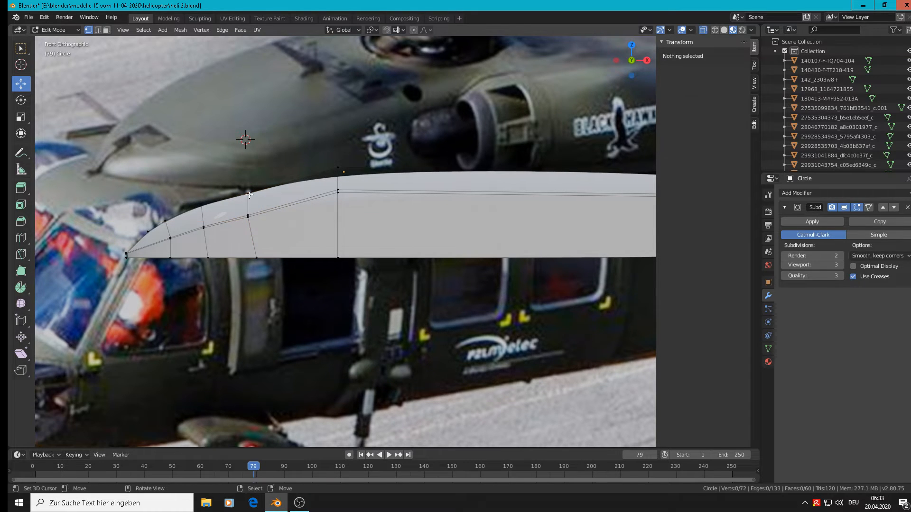
alt+right_click(244, 197)
drag(247, 180, 248, 178)
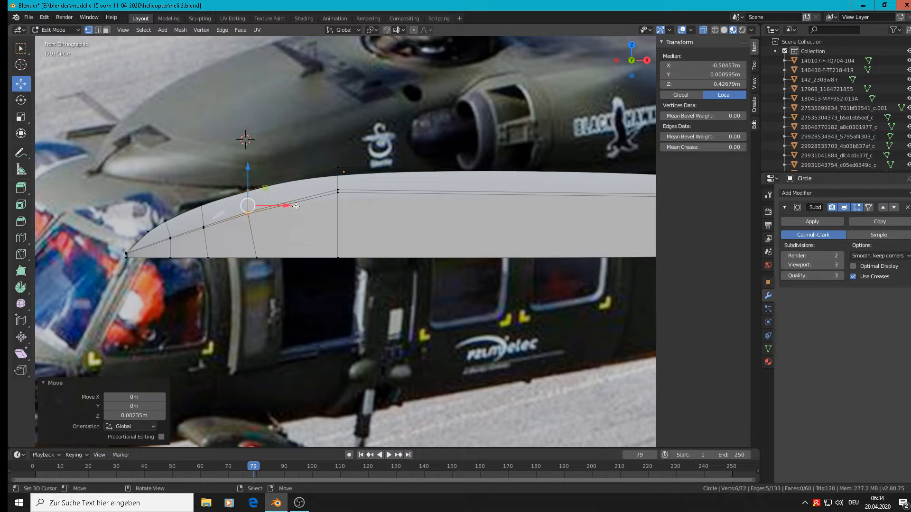
key(Tab)
scroll(293, 221, down, 6)
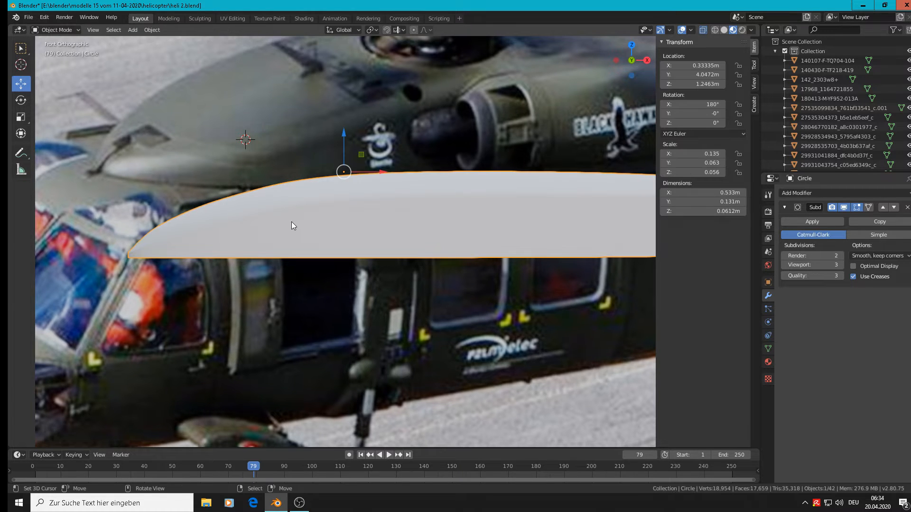
middle_drag(292, 229, 372, 254)
scroll(354, 257, up, 4)
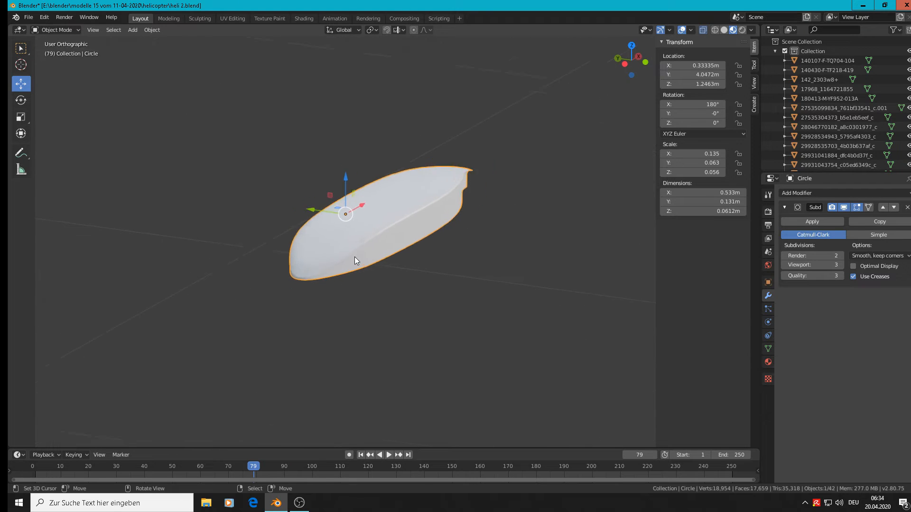
- Open the body's mesh for editing and try selecting the vertex path across the cross-section behind the nose
key(Tab)
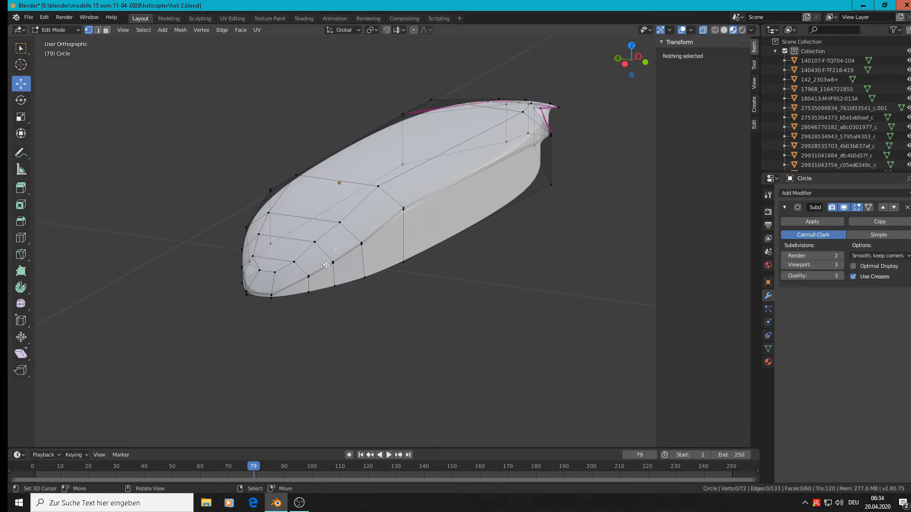
middle_drag(326, 264, 286, 252)
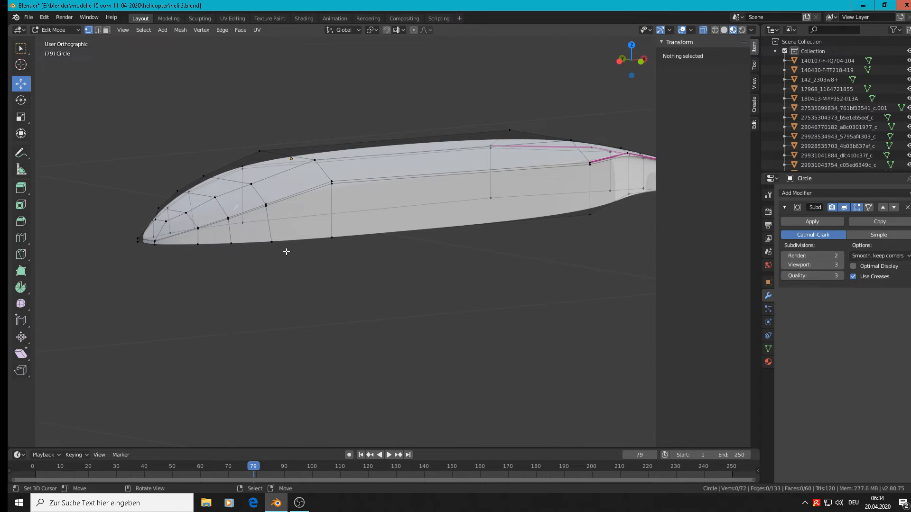
click(331, 184)
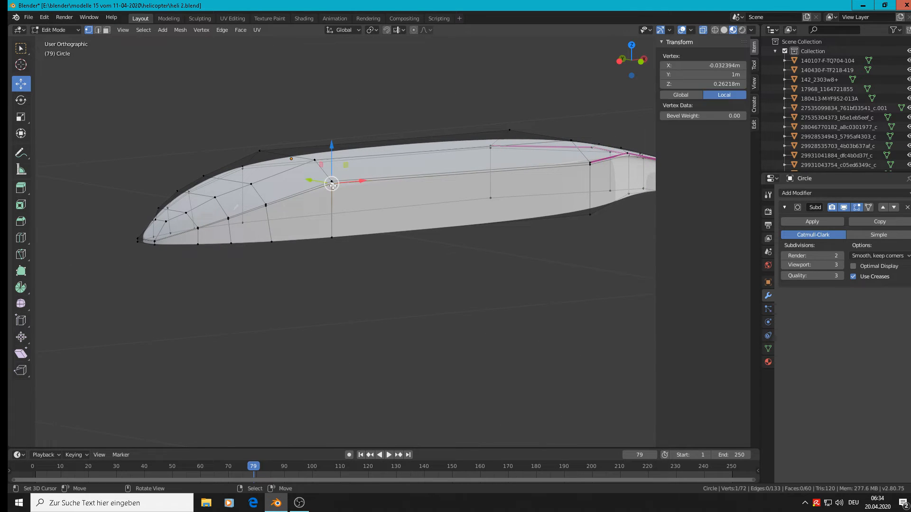
ctrl+click(247, 172)
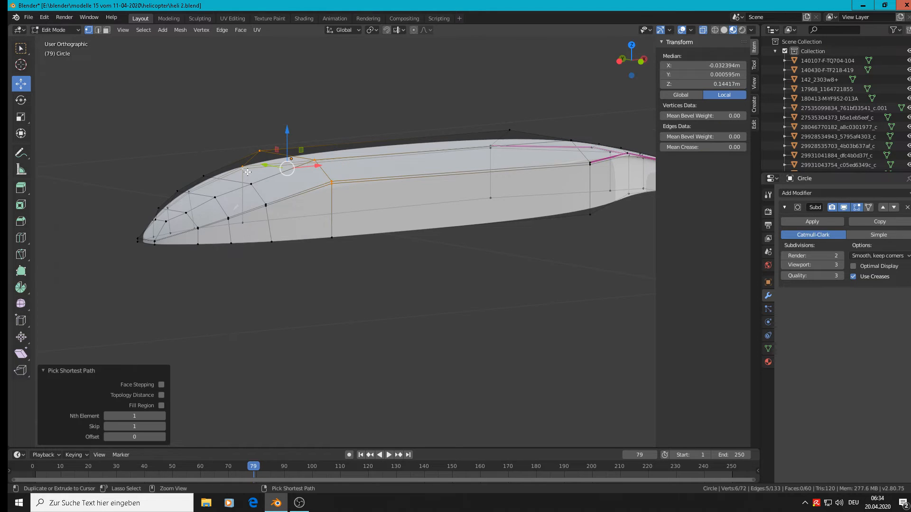
ctrl+click(247, 172)
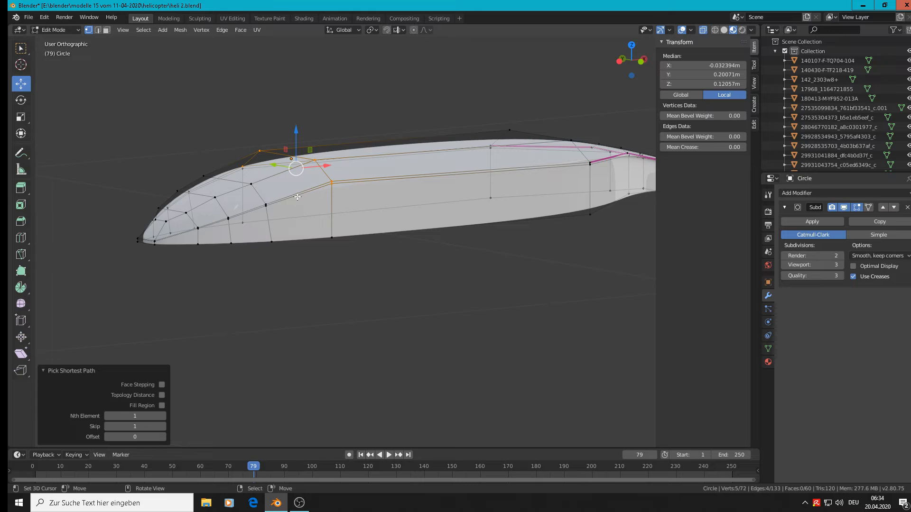
right_click(270, 204)
right_click(333, 184)
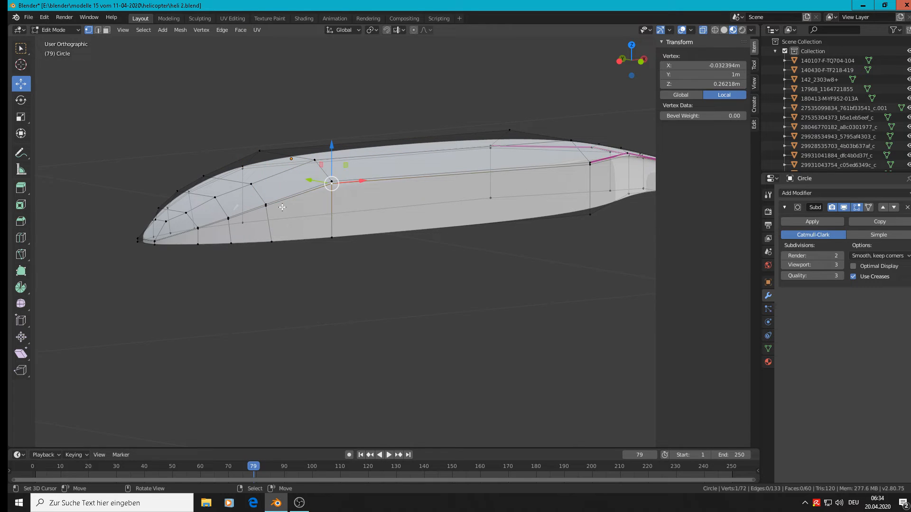
- Select the lower row of vertices of the doubled side edge, running around the nose from one side to the other
right_click(268, 207)
ctrl+right_click(231, 221)
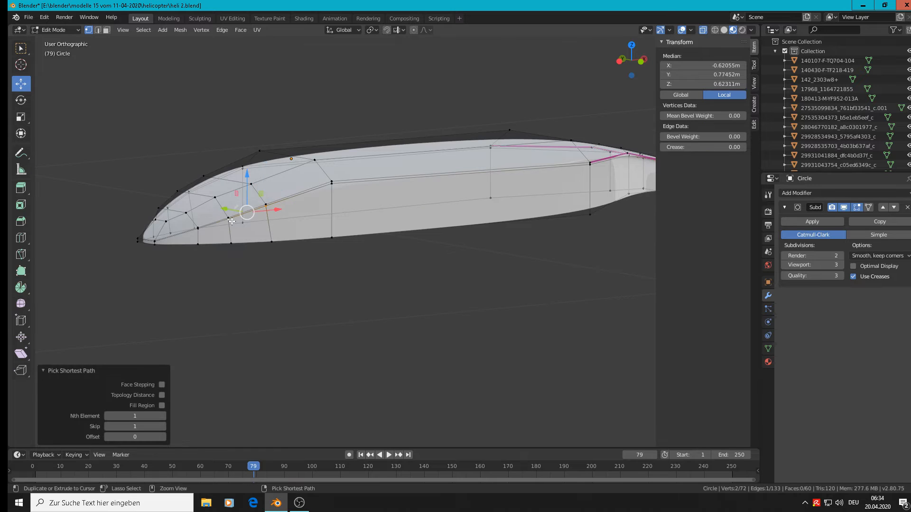
ctrl+right_click(198, 229)
scroll(185, 235, up, 6)
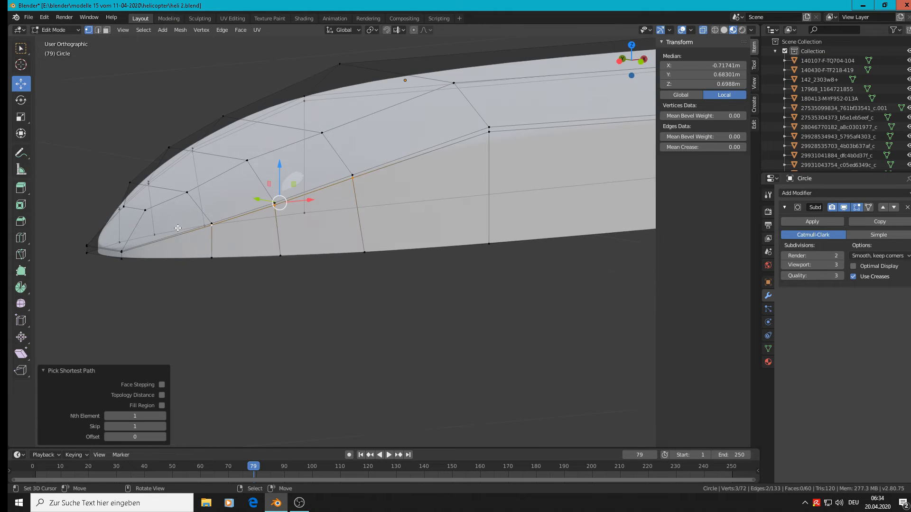
ctrl+right_click(75, 277)
shift+middle_drag(74, 279, 159, 211)
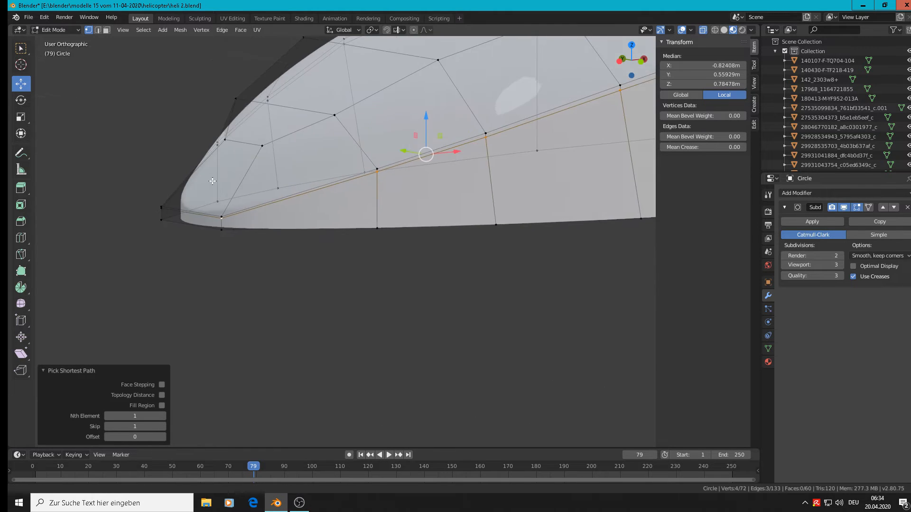
ctrl+right_click(160, 209)
ctrl+right_click(219, 146)
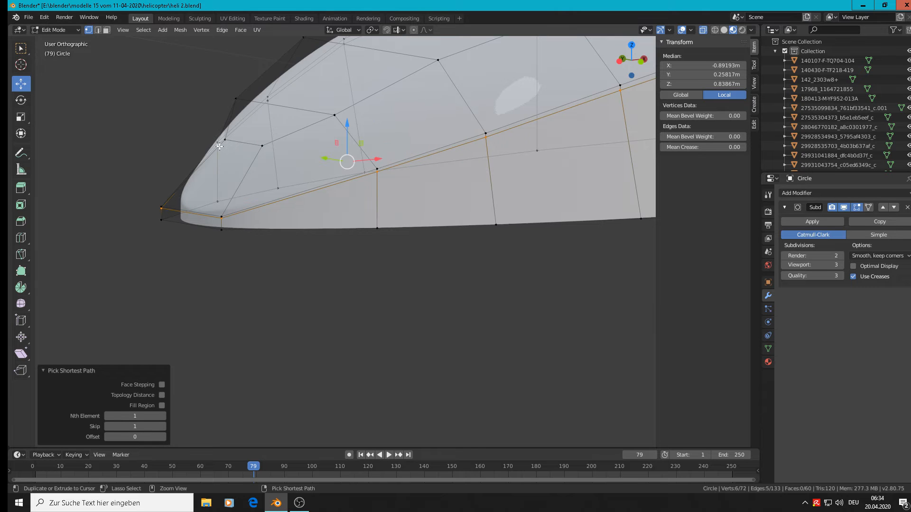
ctrl+right_click(260, 111)
scroll(263, 186, up, 3)
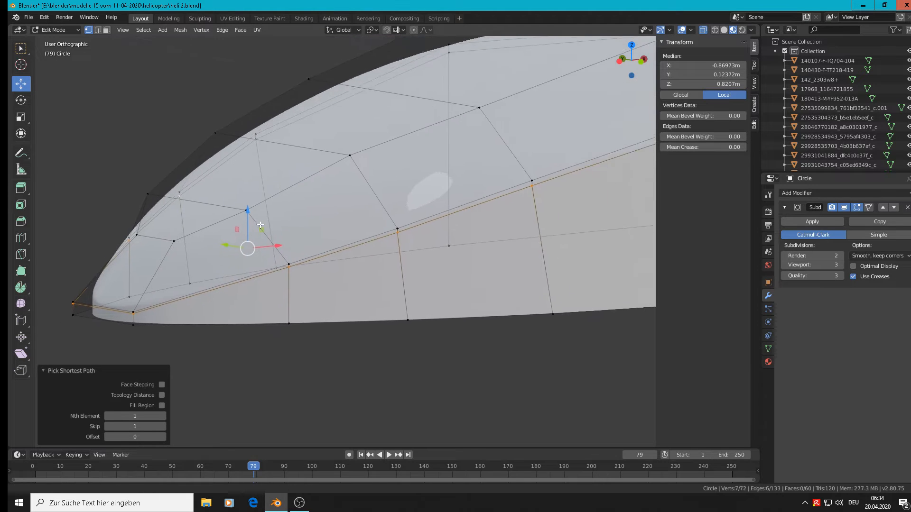
ctrl+right_click(364, 130)
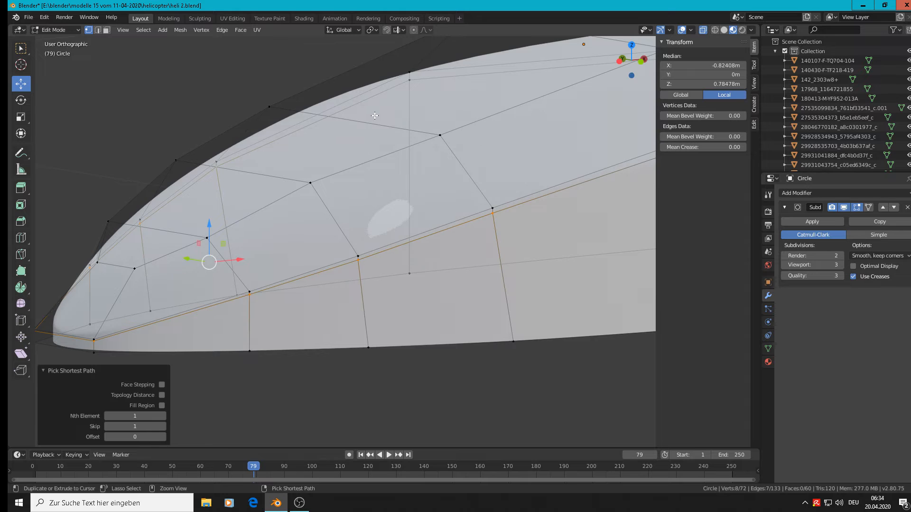
- Try to remove the selected vertex row around the nose with Dissolve Vertices
scroll(386, 157, down, 3)
middle_drag(458, 183, 437, 181)
middle_drag(497, 133, 439, 176)
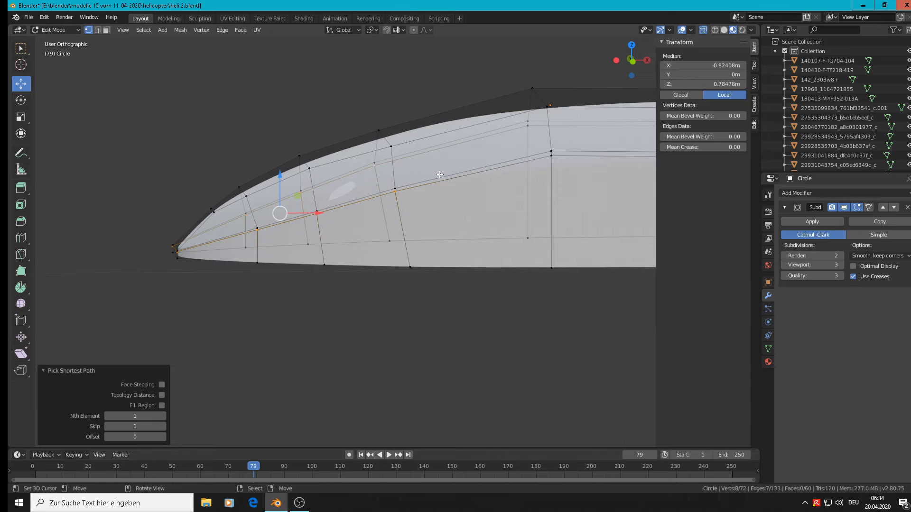
key(x)
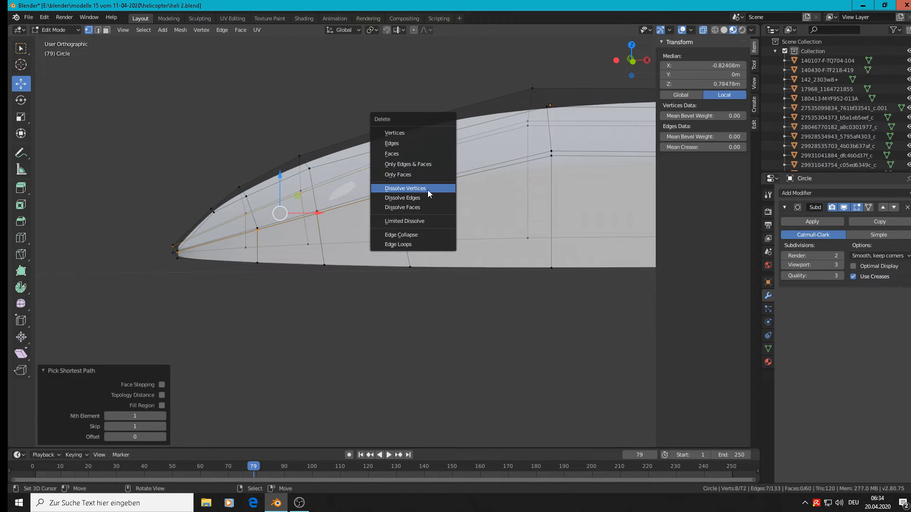
click(428, 190)
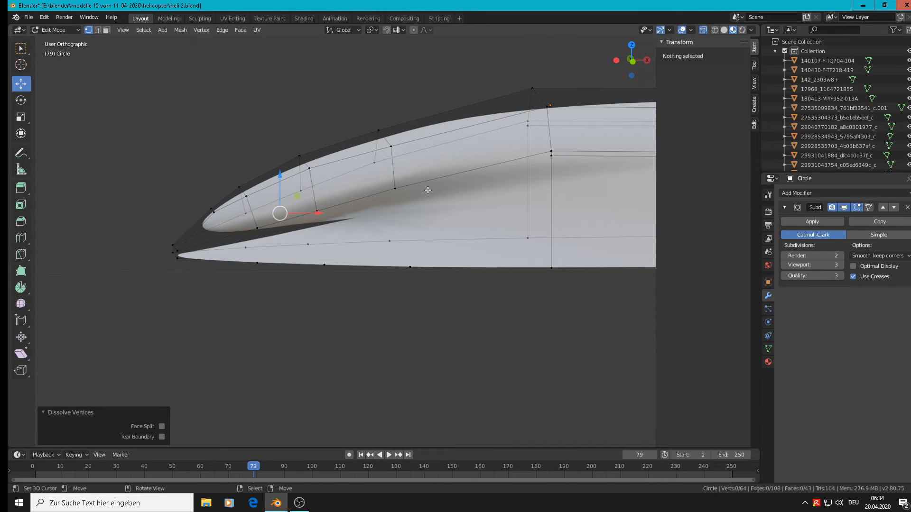
- Inspect the nose from below and undo the vertex dissolve
scroll(381, 217, up, 1)
middle_drag(341, 222, 300, 214)
scroll(122, 264, up, 4)
scroll(122, 264, up, 1)
shift+middle_drag(139, 242, 238, 189)
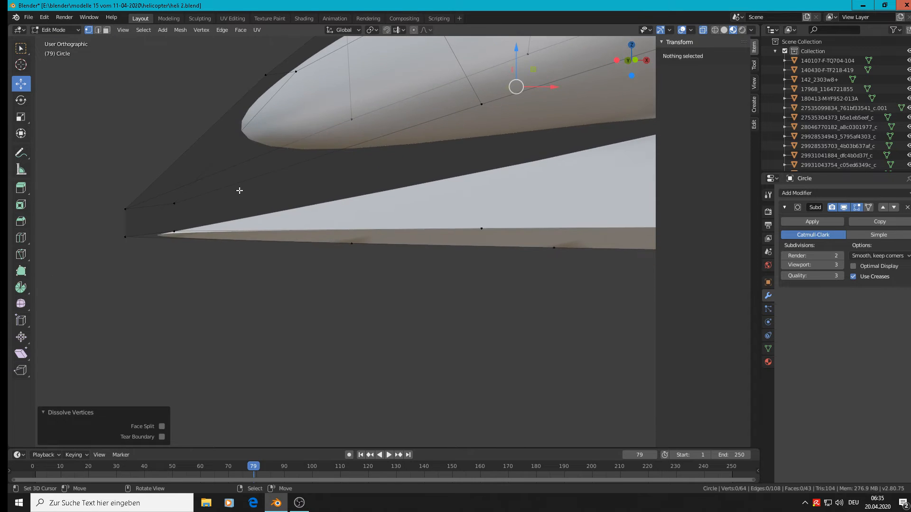
scroll(244, 191, down, 3)
scroll(333, 214, down, 3)
middle_drag(334, 215, 474, 237)
key(ctrl+z)
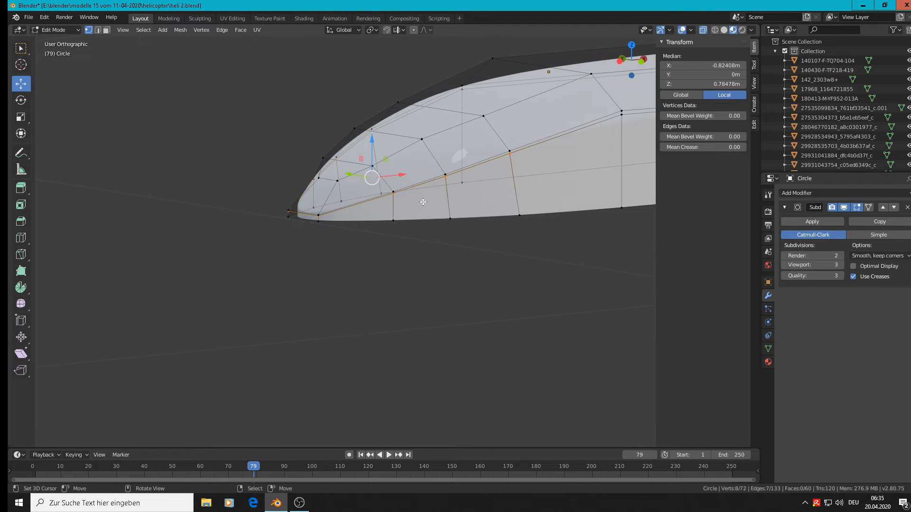
- Try to split the selected edge row off the mesh and remove it with Dissolve Edges
key(y)
scroll(424, 194, up, 2)
key(x)
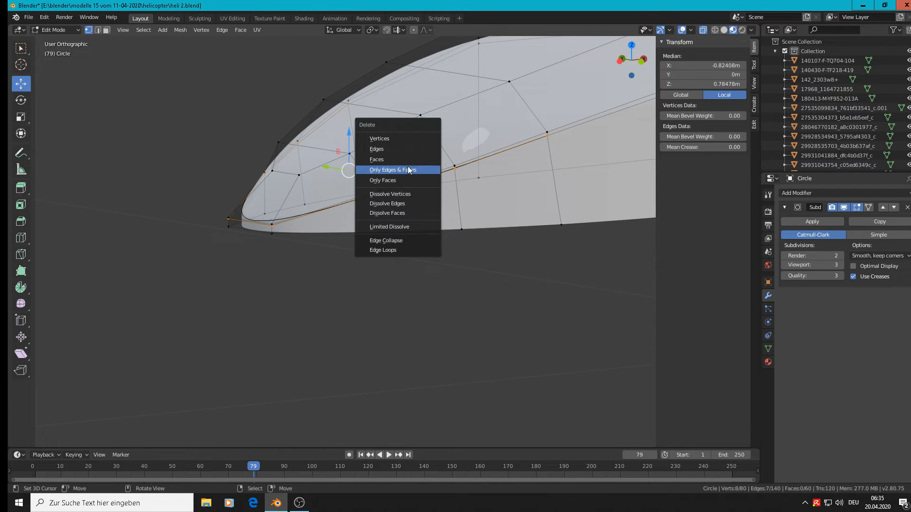
click(403, 204)
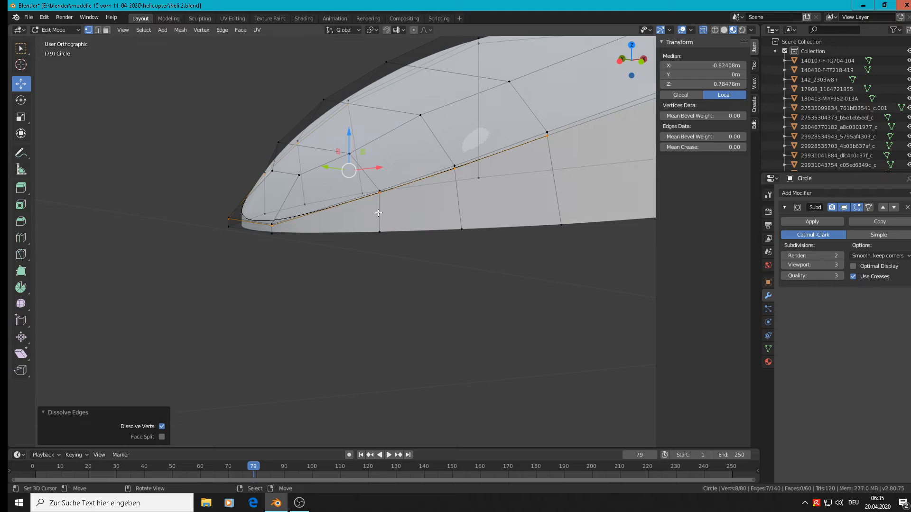
- Undo the edge dissolve, the split and the last vertices added to the selection on the far side
key(ctrl+z)
key(ctrl+z)
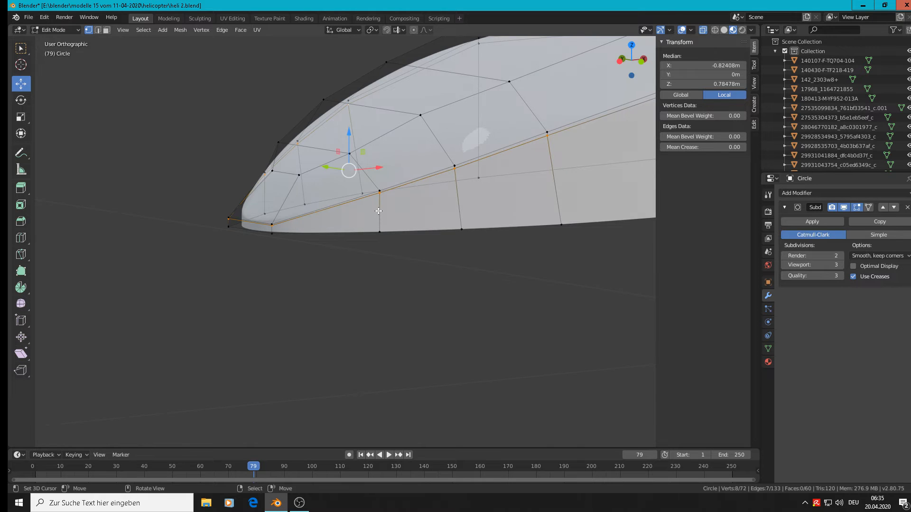
key(ctrl+z)
key(ctrl+z)
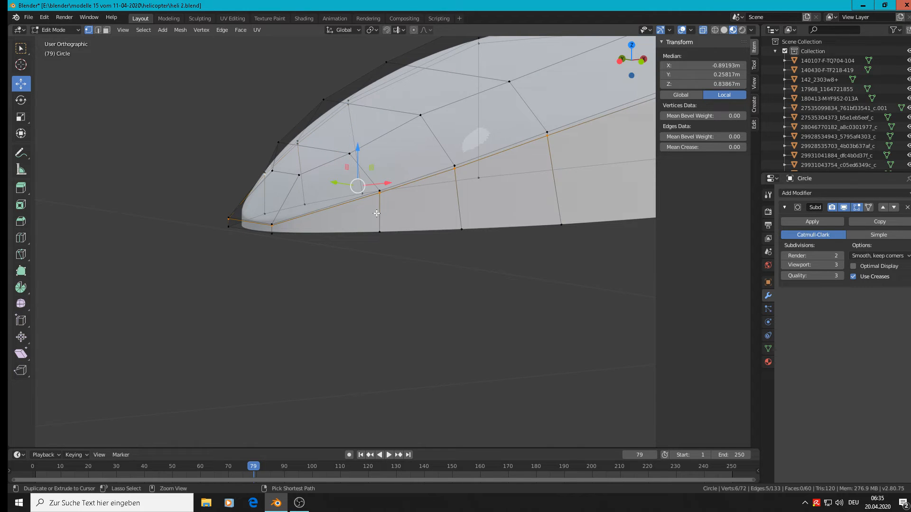
key(ctrl+z)
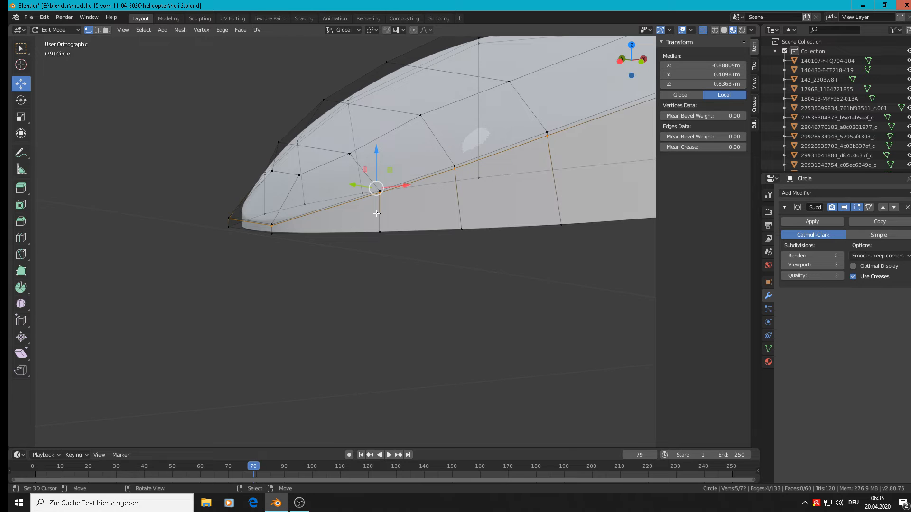
- Add the three far-side vertices to the selection, dissolve the edge row around the nose, and check the smoothed body in Object Mode
middle_drag(374, 214, 315, 172)
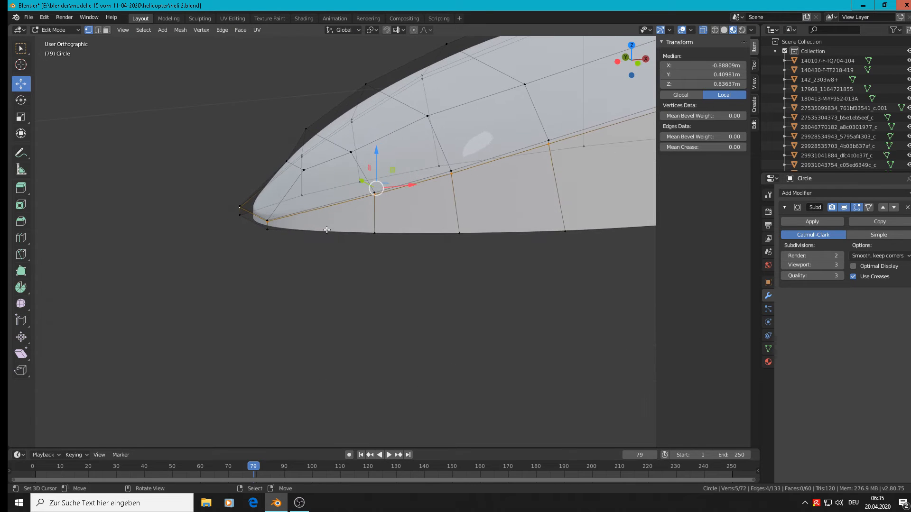
shift+right_click(305, 162)
shift+right_click(355, 133)
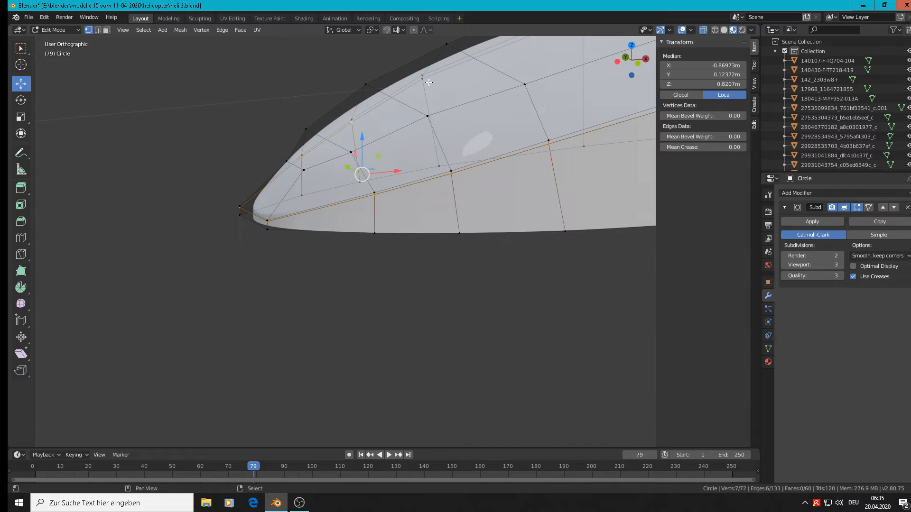
shift+right_click(429, 82)
scroll(447, 114, down, 1)
key(x)
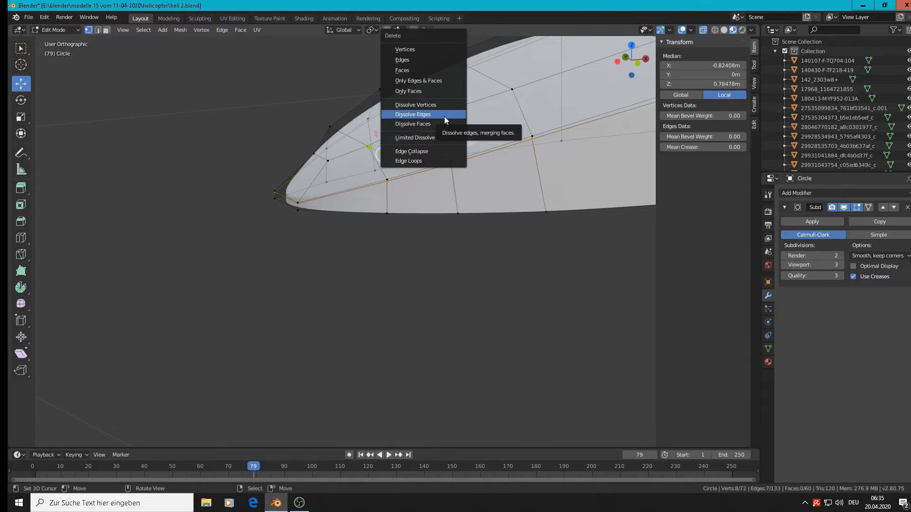
click(444, 115)
scroll(474, 147, down, 3)
key(Tab)
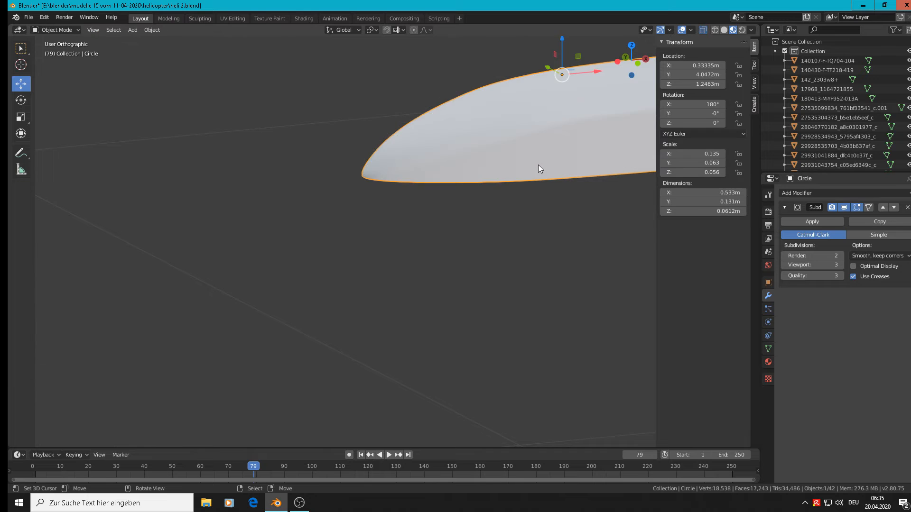
scroll(538, 165, down, 2)
shift+middle_drag(537, 164, 462, 211)
scroll(508, 179, up, 3)
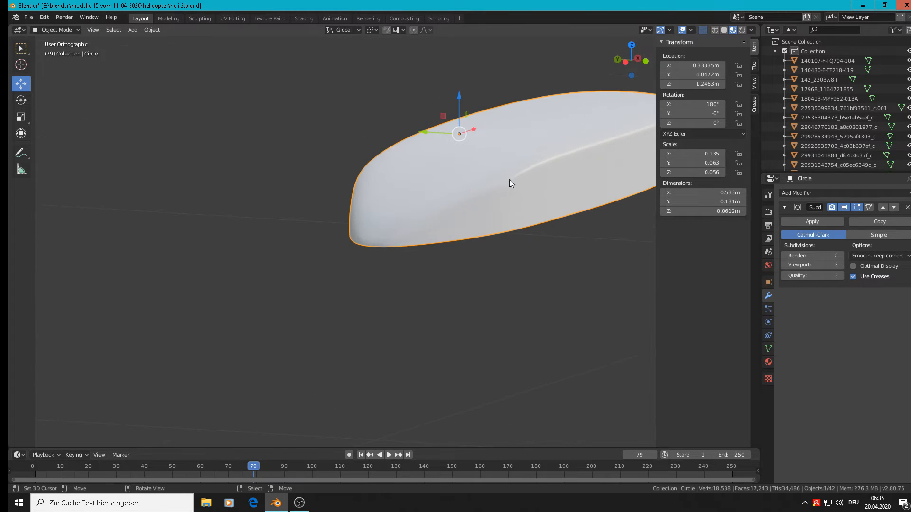
middle_drag(509, 180, 446, 180)
- In edge selection mode, dissolve the leftover lower edge on each side between the nose section and the next cross-section toward the tail
key(Tab)
scroll(406, 174, down, 2)
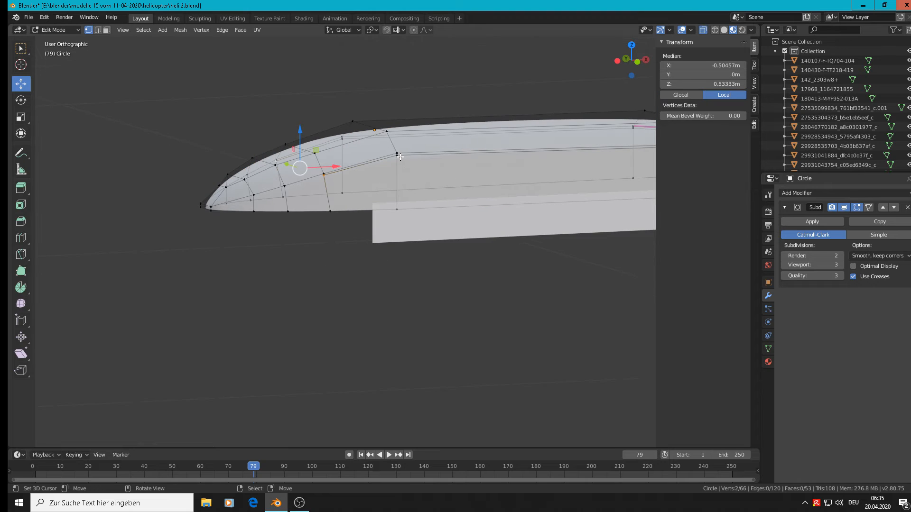
right_click(400, 156)
shift+right_click(341, 141)
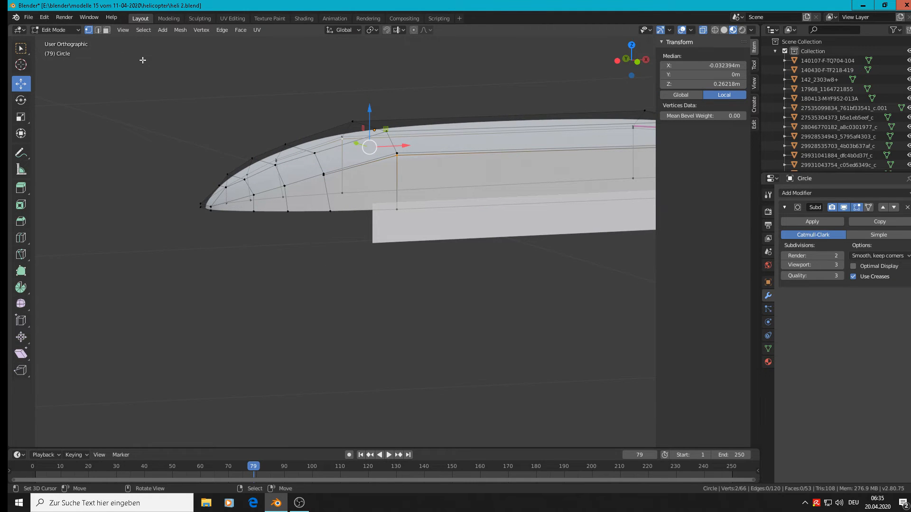
click(100, 30)
right_click(328, 143)
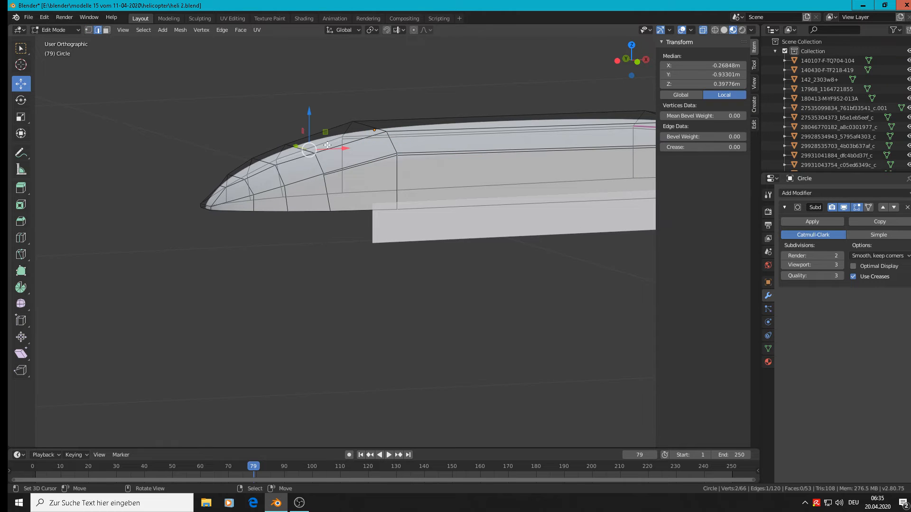
key(x)
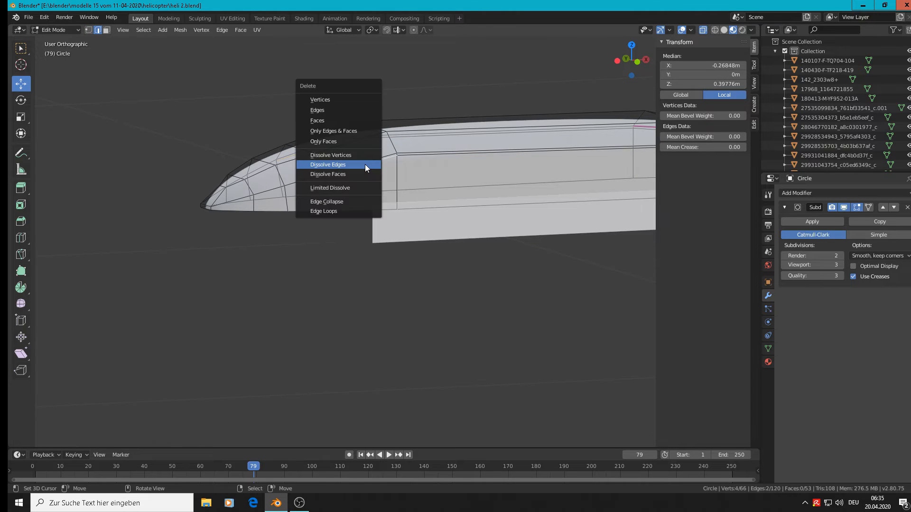
click(366, 164)
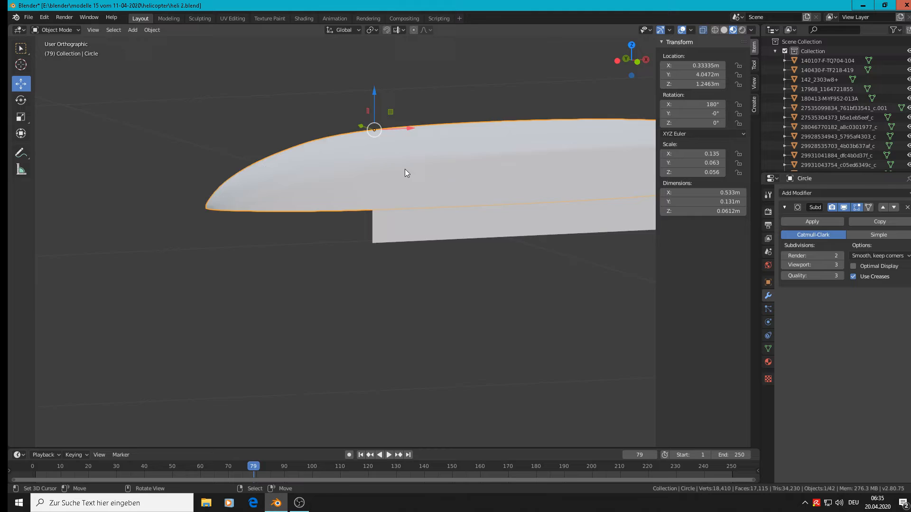
scroll(405, 172, down, 3)
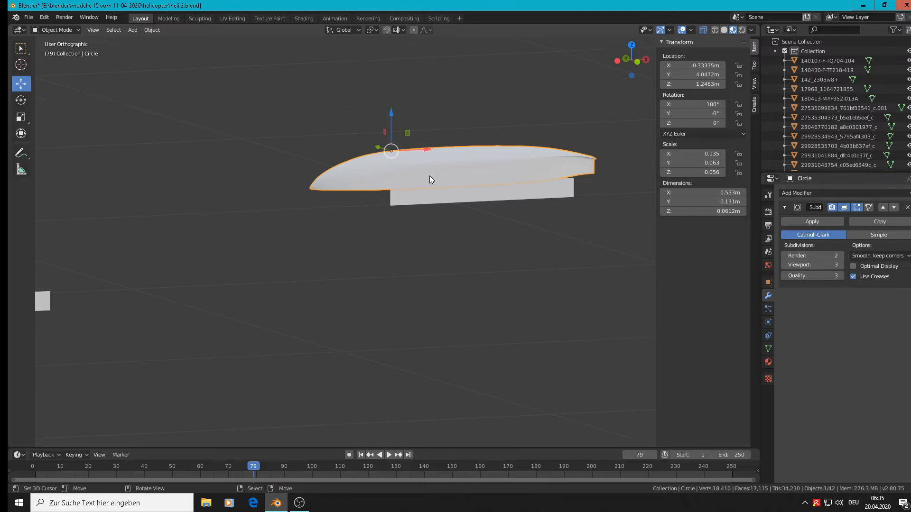
- In Edit Mode, add a loop cut across the long middle section and slide it about 0.58 toward the tail
middle_drag(428, 176, 465, 197)
scroll(455, 166, up, 3)
key(Tab)
shift+middle_drag(486, 169, 338, 186)
scroll(339, 186, up, 2)
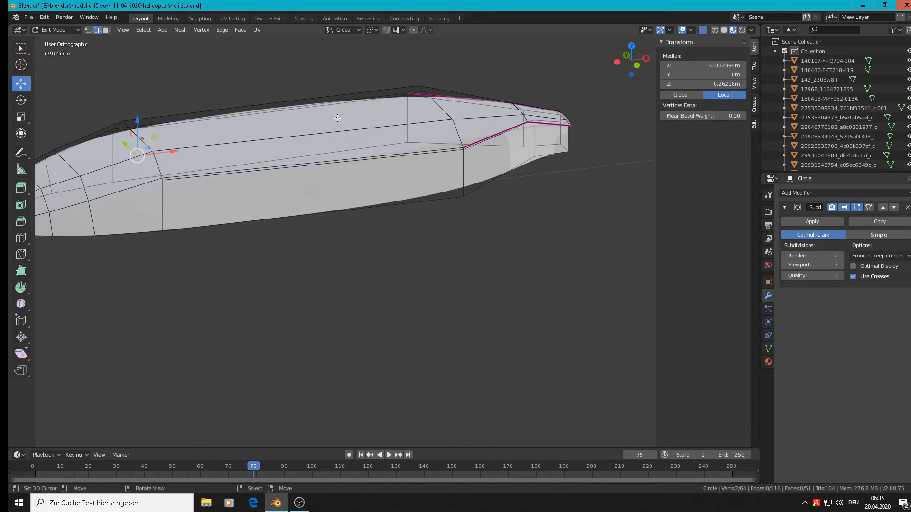
middle_drag(356, 145, 320, 140)
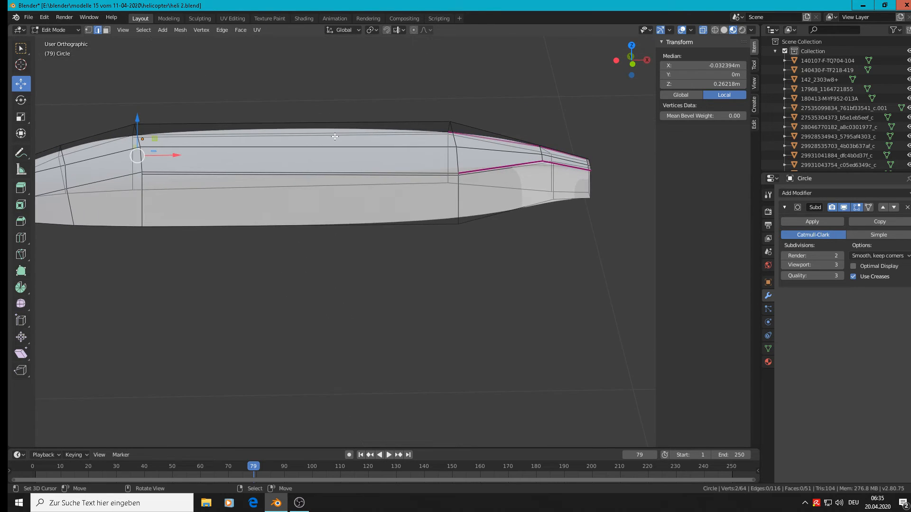
key(ctrl+r)
click(337, 138)
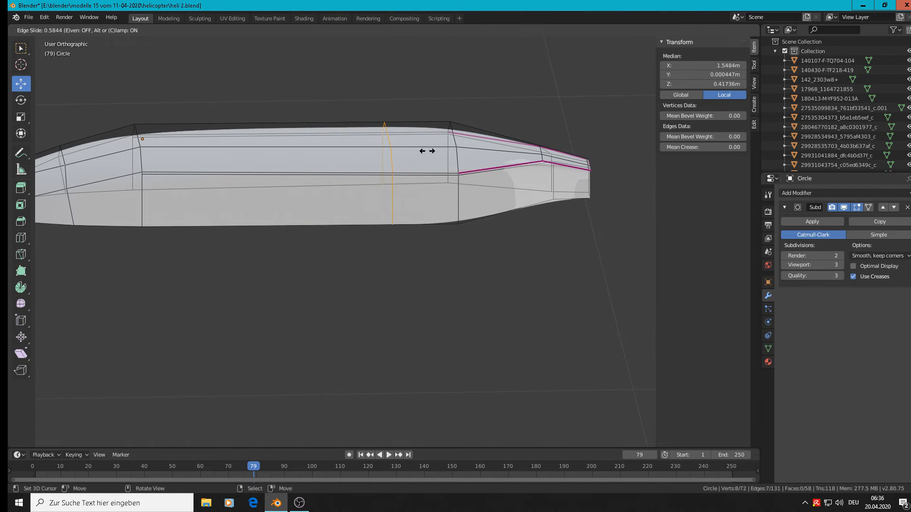
click(429, 150)
- Dissolve the doubled side edge on each side of the middle section ahead of the new loop, and check the smoothed body in Object Mode
scroll(359, 202, up, 3)
click(287, 155)
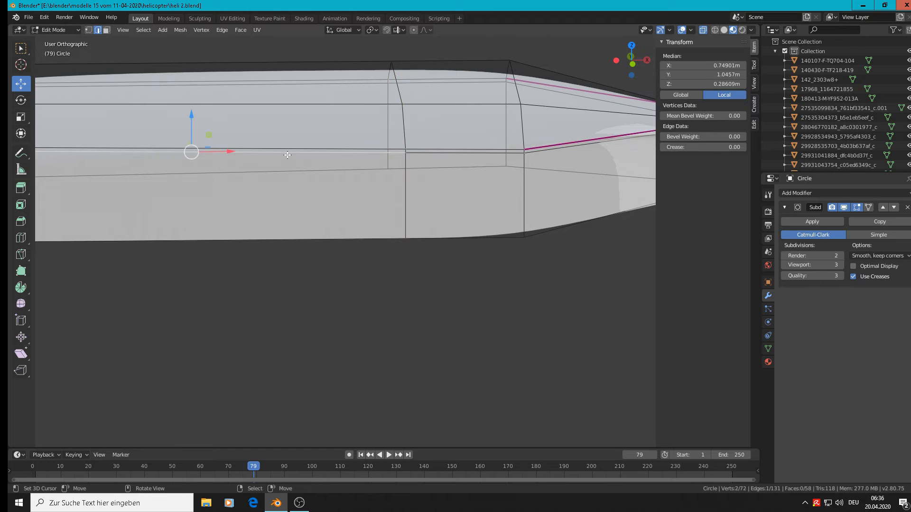
scroll(285, 152, down, 4)
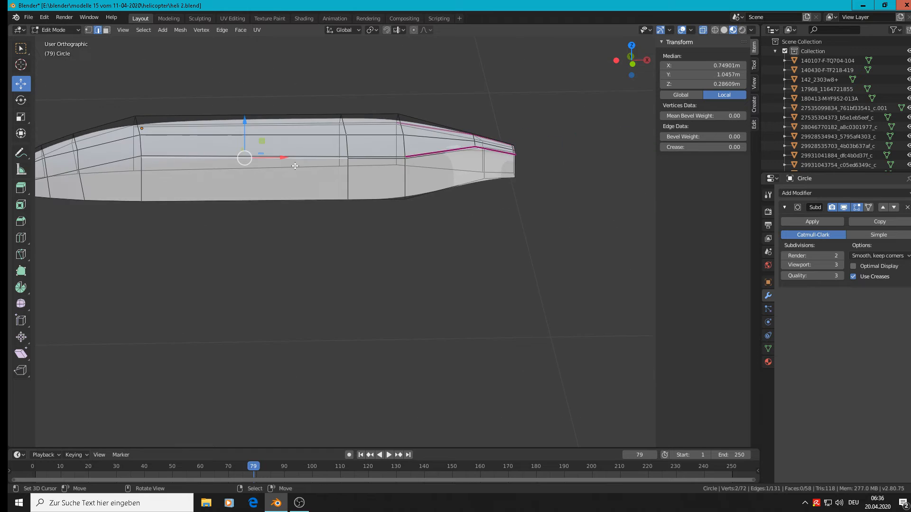
ctrl+click(275, 144)
middle_drag(275, 144, 281, 146)
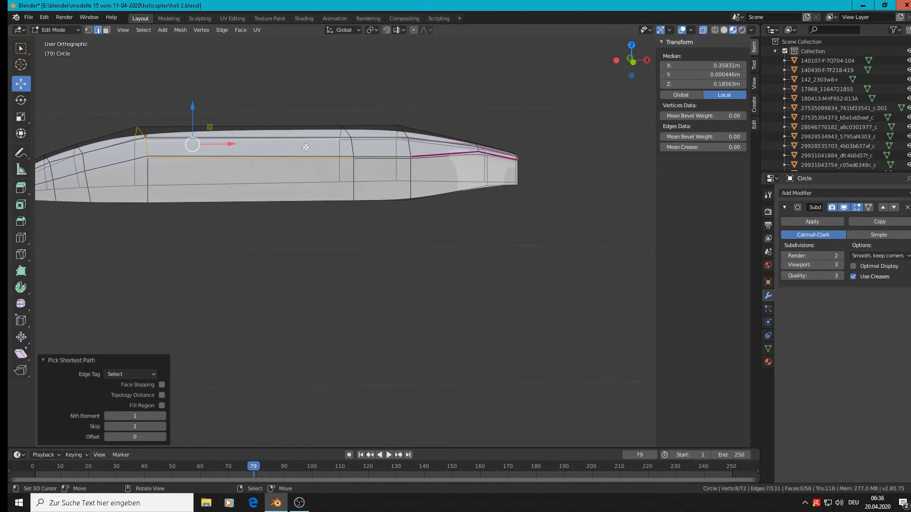
scroll(219, 169, up, 2)
right_click(209, 160)
shift+click(194, 137)
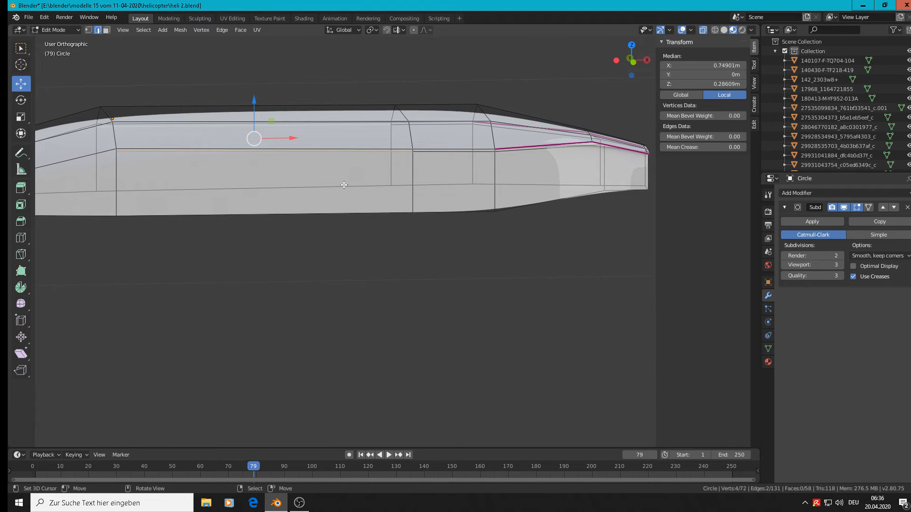
key(ctrl+e)
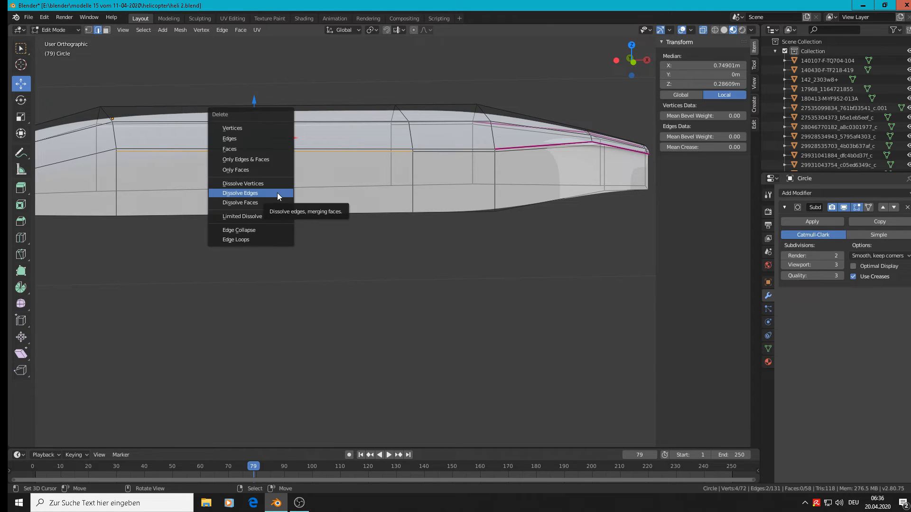
click(277, 192)
key(Tab)
scroll(294, 182, down, 2)
middle_drag(299, 181, 455, 171)
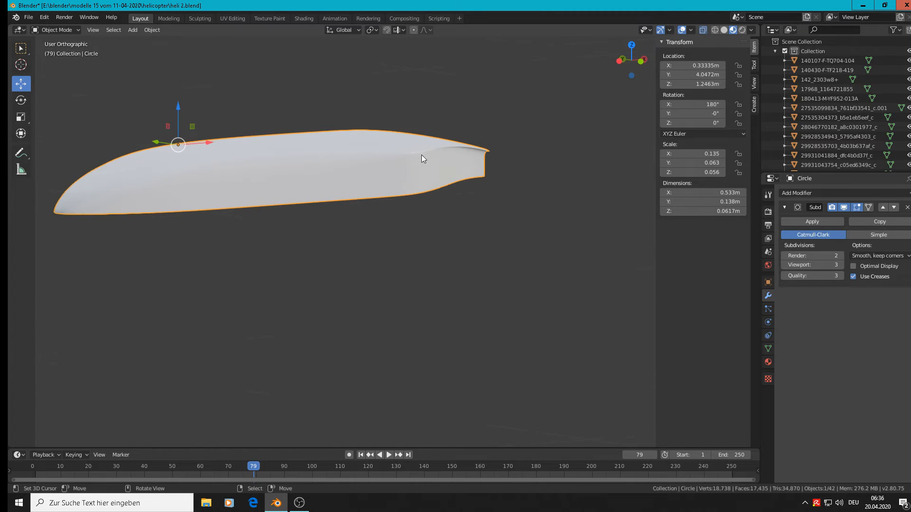
middle_drag(220, 170, 391, 179)
- Select the edge loop running along both sides and around the nose, and scale it to 0.924 along Y
key(Tab)
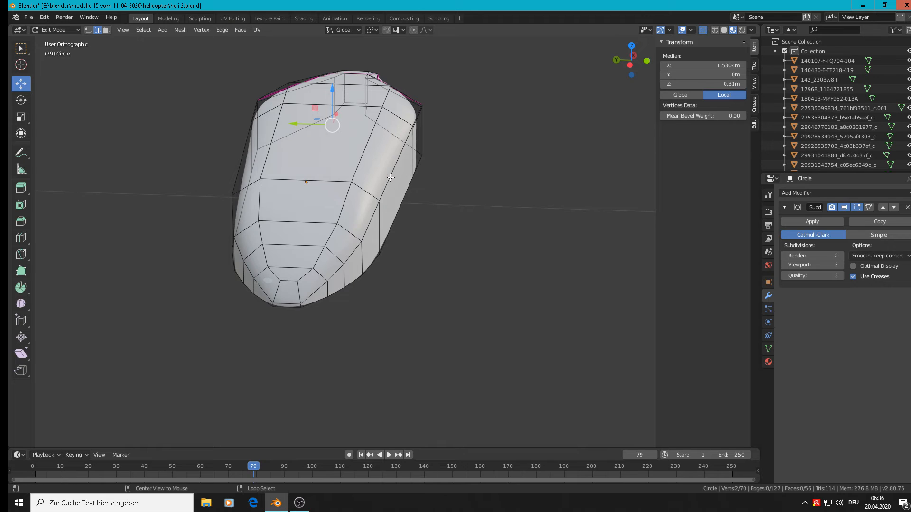
alt+click(391, 180)
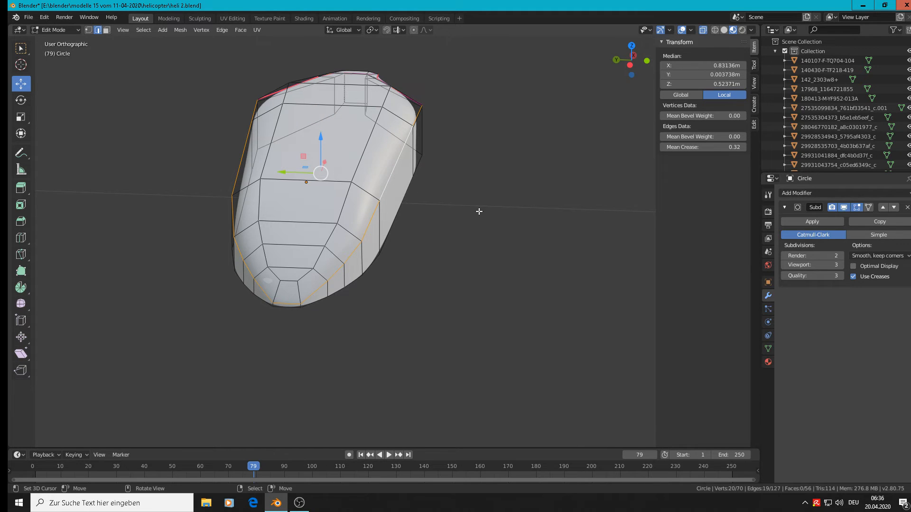
key(s)
key(y)
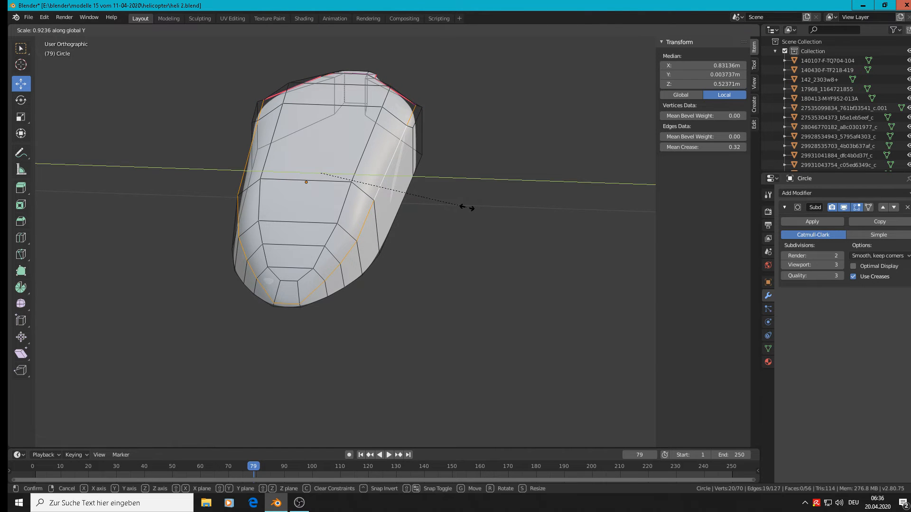
click(467, 208)
- Move the protruding side edge behind the new loop inward along Y by 0.00478 m and its opposite by -0.00442 m, and check the body in Object Mode
middle_drag(463, 130, 449, 137)
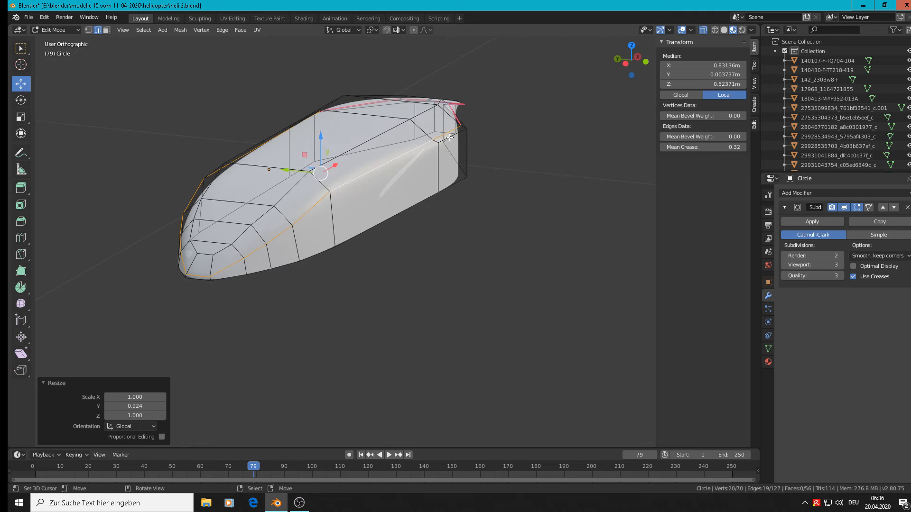
scroll(454, 143, up, 5)
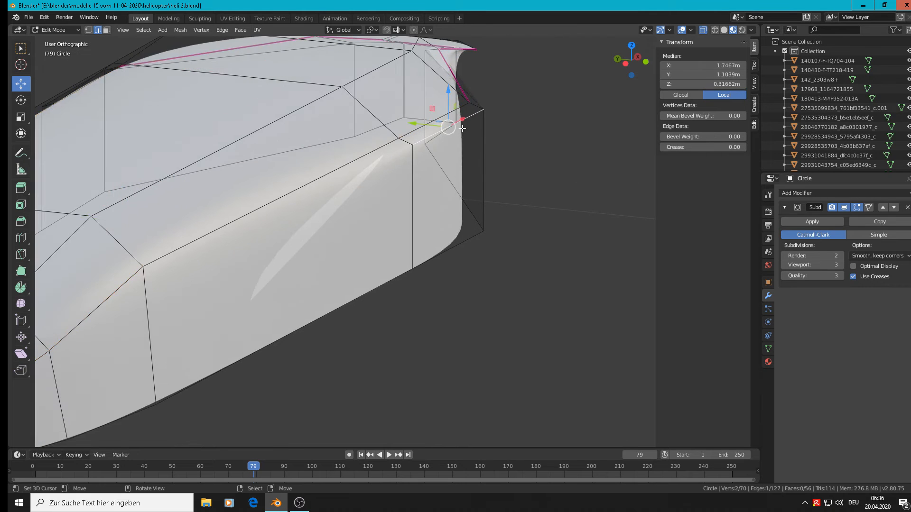
click(480, 142)
mouse_move(480, 142)
middle_down()
mouse_move(490, 145)
mouse_move(480, 141)
middle_up()
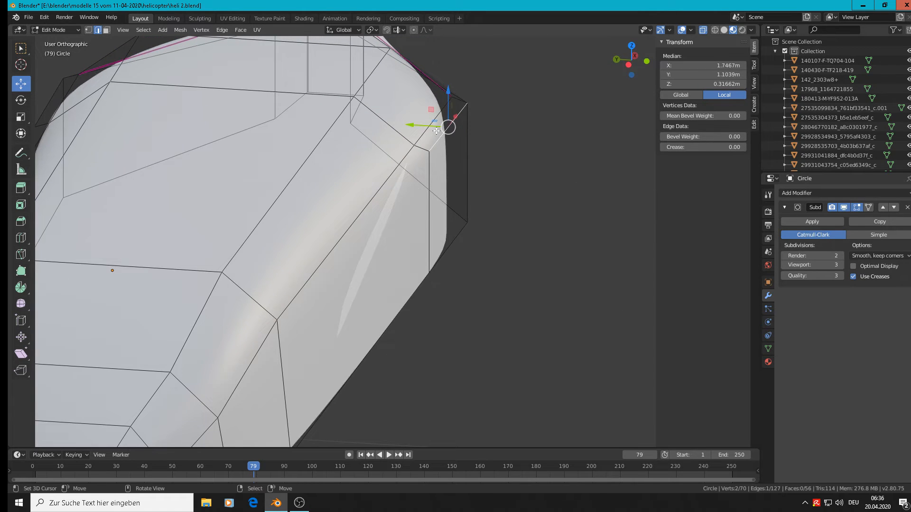
drag(427, 126, 412, 125)
scroll(254, 138, down, 5)
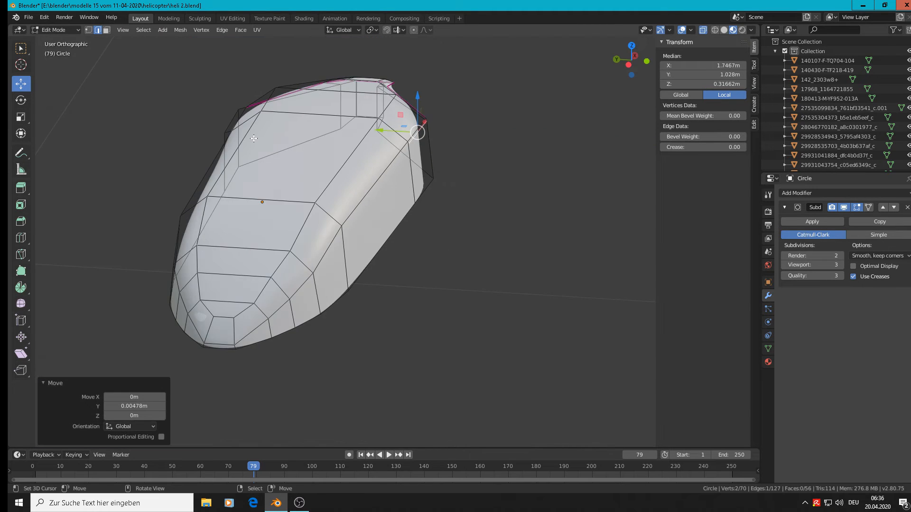
middle_drag(253, 138, 268, 145)
right_click(232, 141)
drag(204, 141, 215, 141)
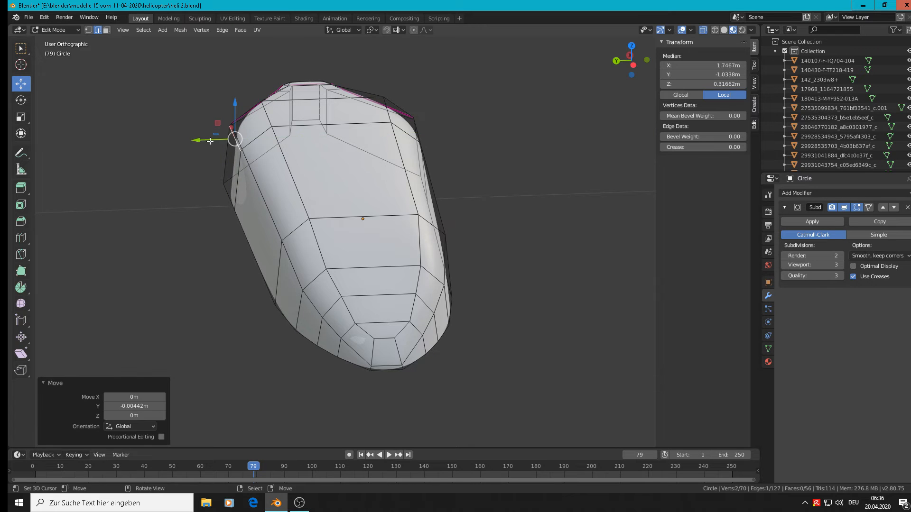
scroll(454, 163, down, 3)
middle_drag(469, 174, 327, 170)
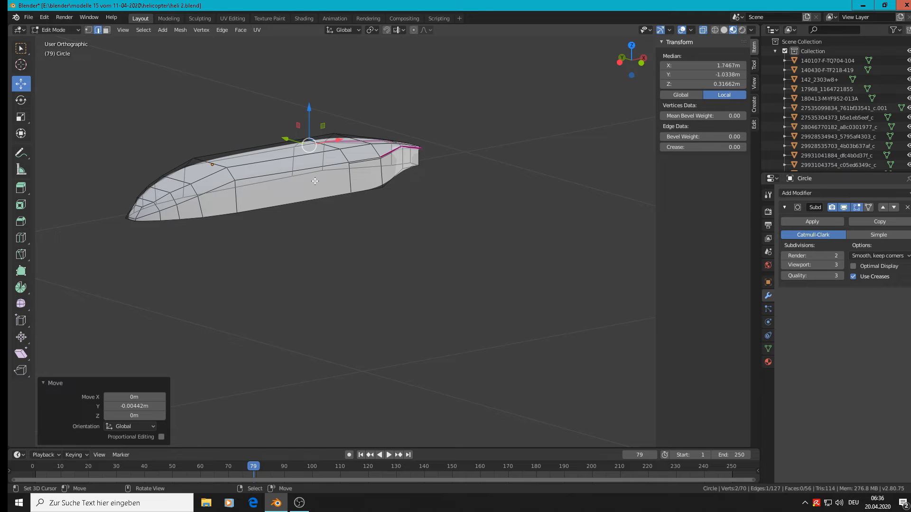
key(Tab)
alt+middle_drag(321, 189, 358, 186)
scroll(369, 170, up, 5)
- Return to Edit Mode with the tail section in view and switch to vertex selection
key(Tab)
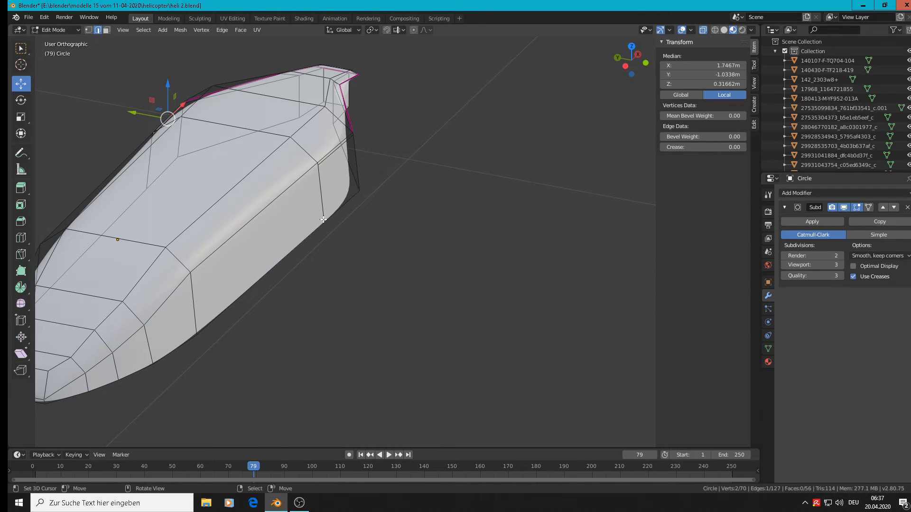
middle_drag(323, 219, 182, 190)
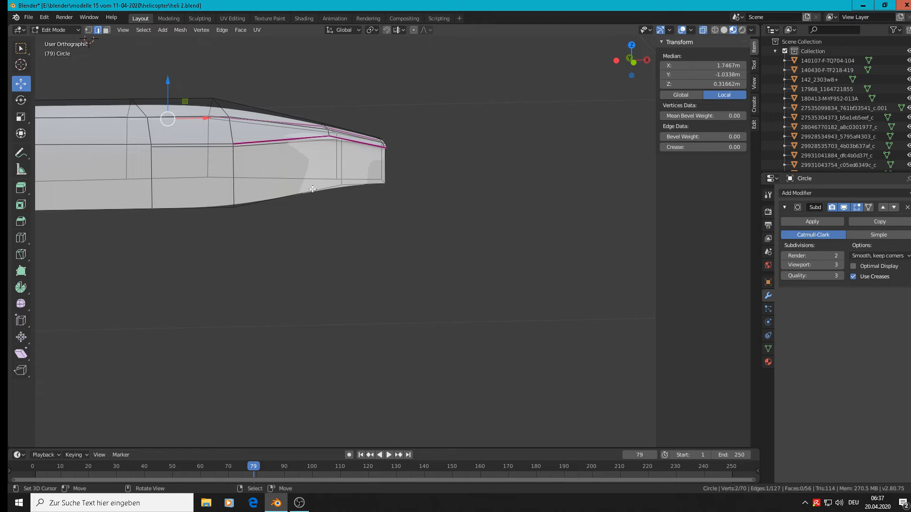
click(235, 146)
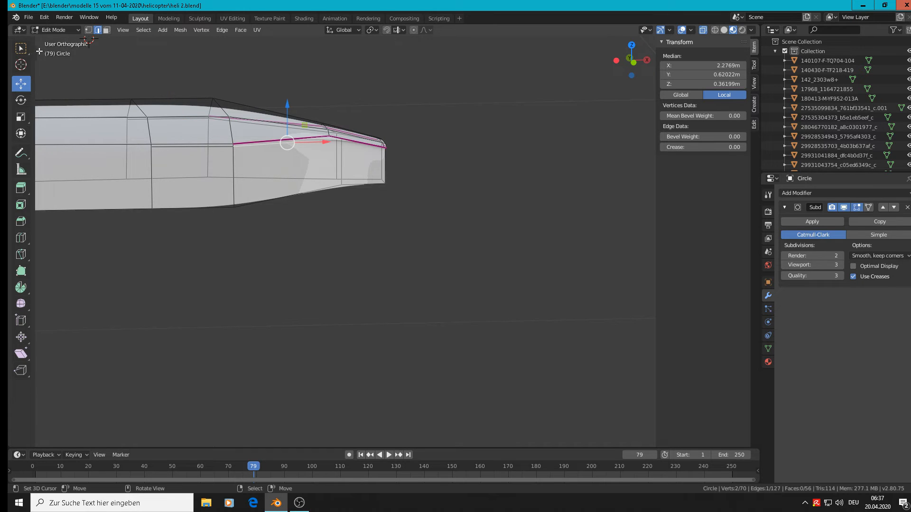
right_click(90, 35)
click(88, 32)
click(233, 145)
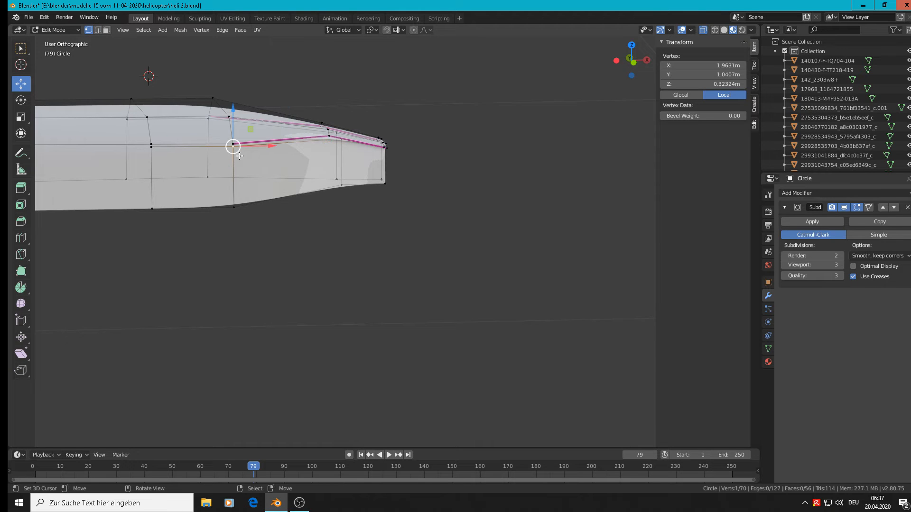
shift+click(240, 209)
shift+click(208, 119)
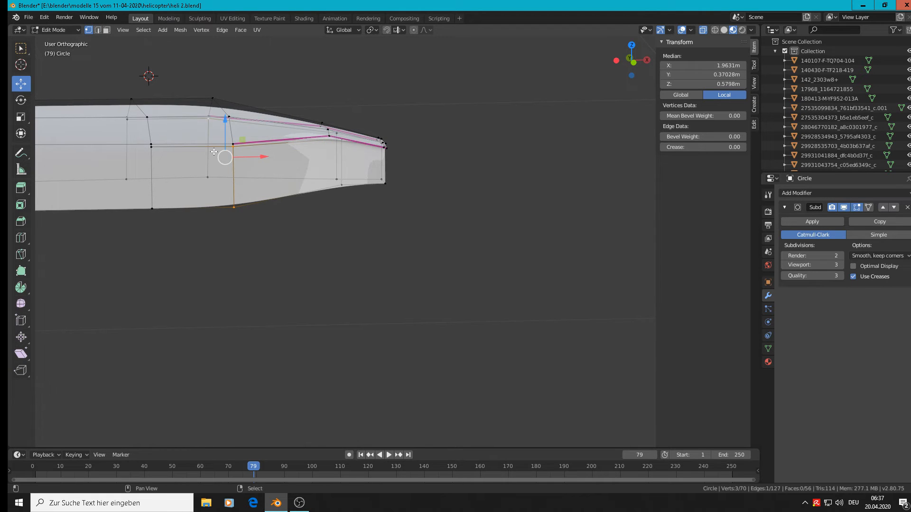
shift+click(208, 177)
middle_drag(326, 278, 368, 286)
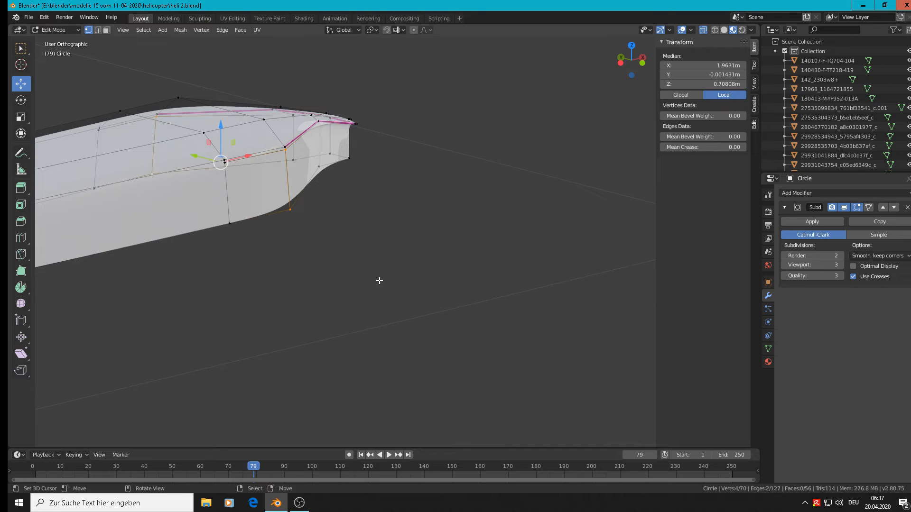
key(s)
key(y)
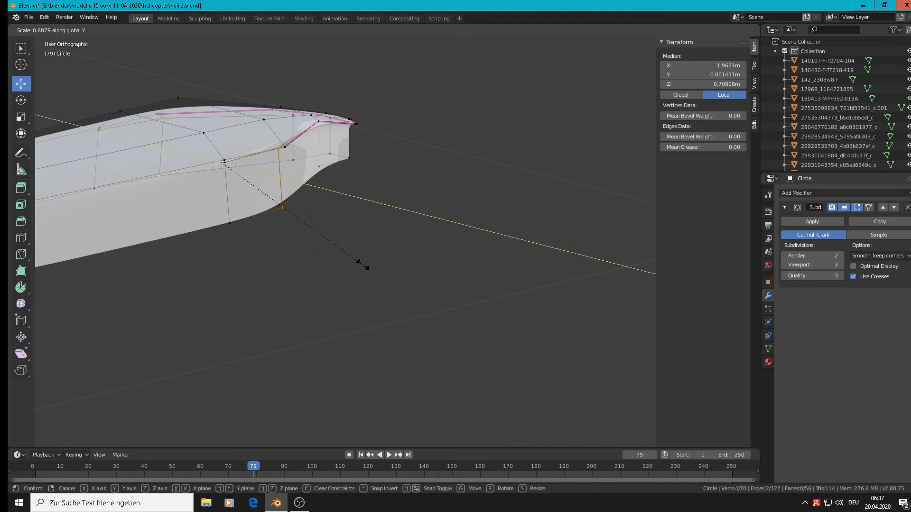
click(374, 272)
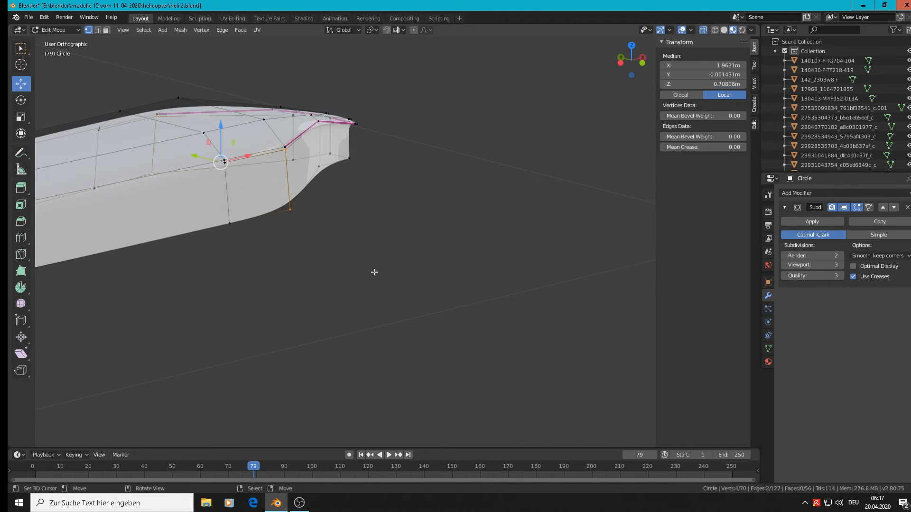
- Scale the two lower corner vertices of the cross-section where the tail taper begins to about 0.80 along Y, and check the smoothed shape
right_click(291, 210)
shift+right_click(153, 174)
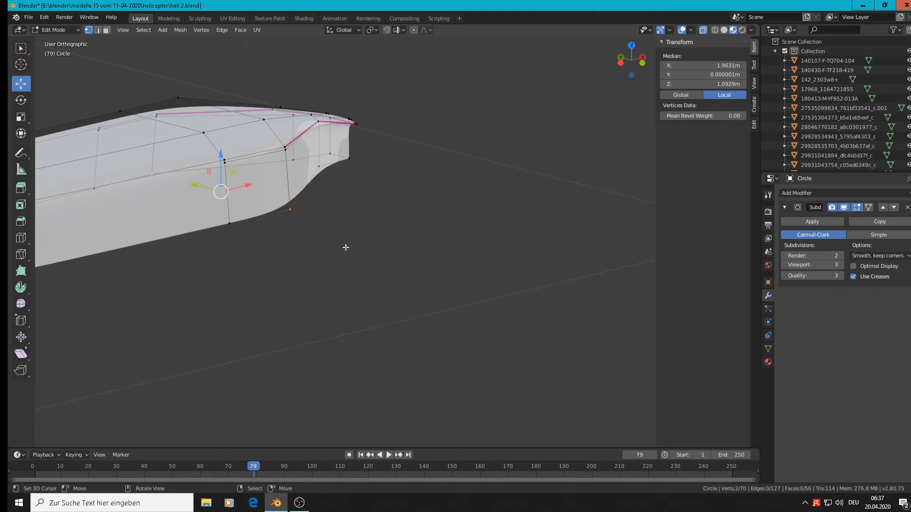
key(s)
key(y)
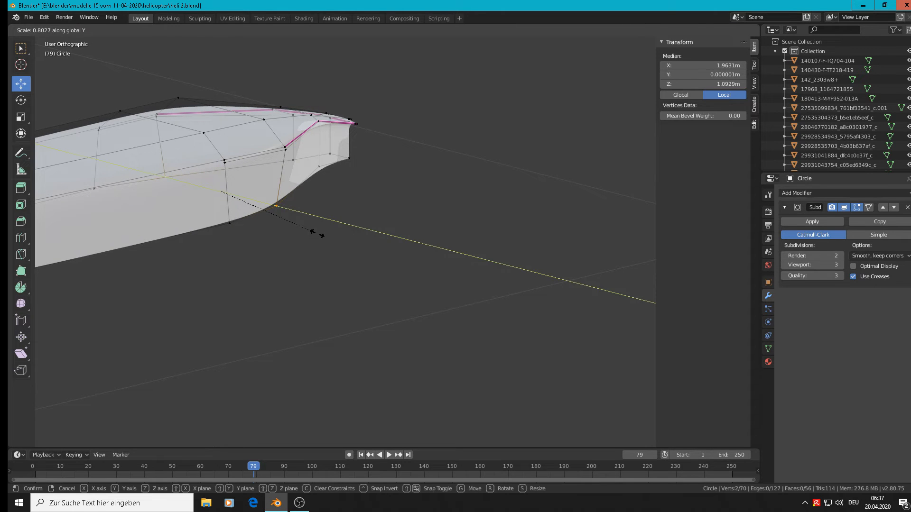
click(317, 233)
key(Tab)
mouse_move(323, 224)
middle_down()
mouse_move(319, 198)
mouse_move(344, 205)
mouse_move(324, 221)
middle_up()
key(Tab)
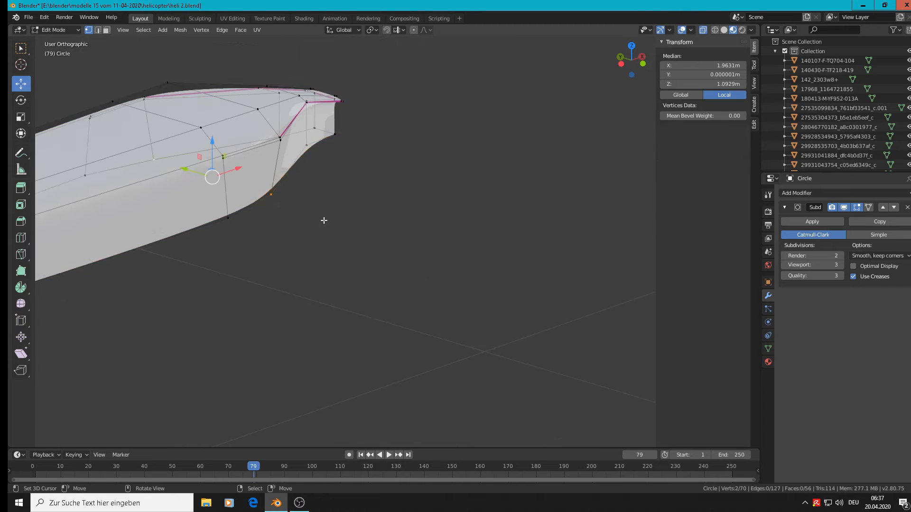
scroll(328, 190, up, 2)
right_click(295, 131)
shift+right_click(259, 112)
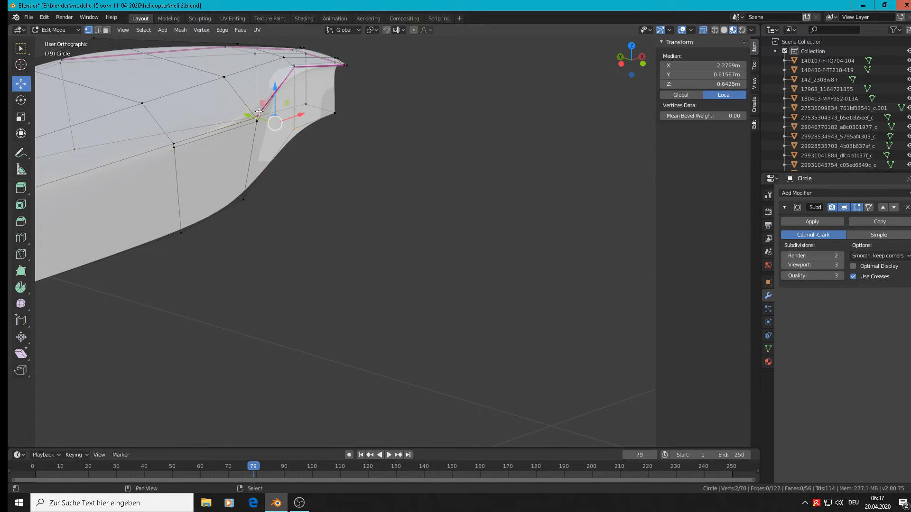
shift+right_click(308, 105)
shift+right_click(338, 113)
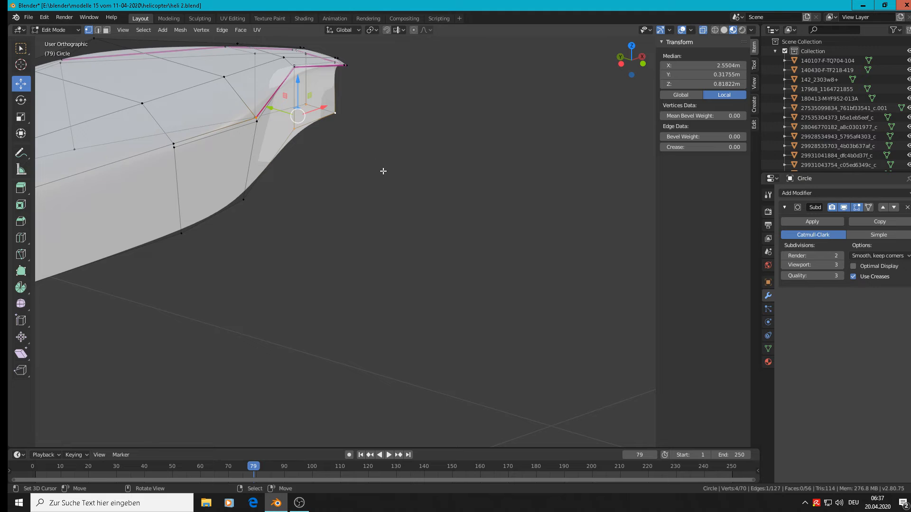
key(s)
key(y)
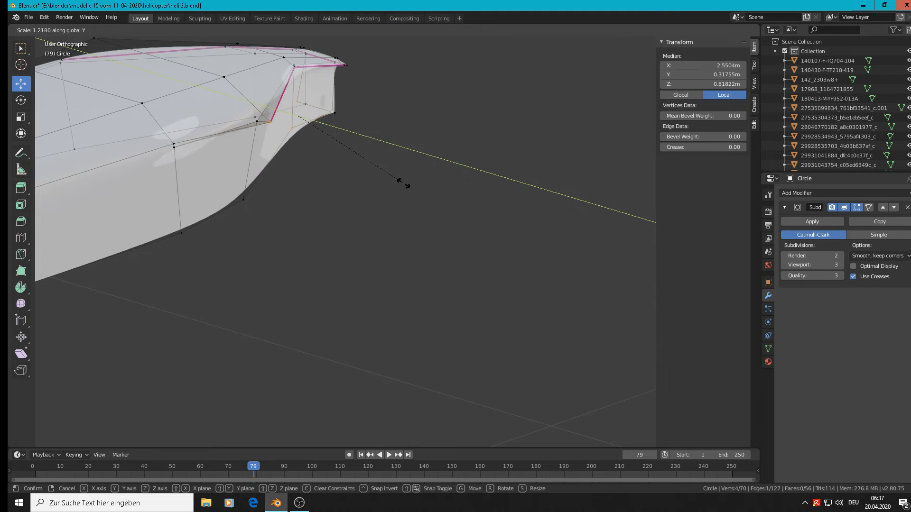
right_click(382, 169)
middle_drag(323, 150, 276, 145)
key(alt+a)
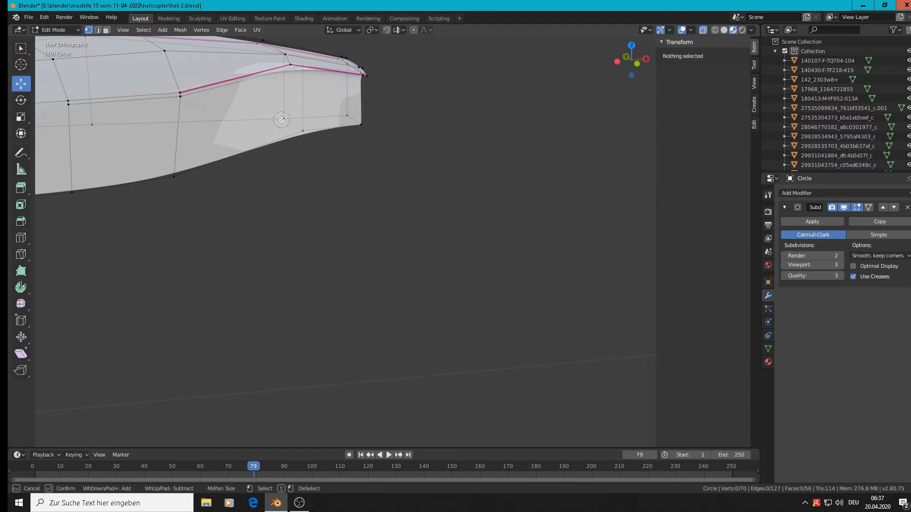
- Circle-select the lower vertices of the tail end, scale them narrower along Y, and check the tail in Object Mode
alt+click(282, 118)
middle_drag(422, 201, 482, 215)
key(s)
key(y)
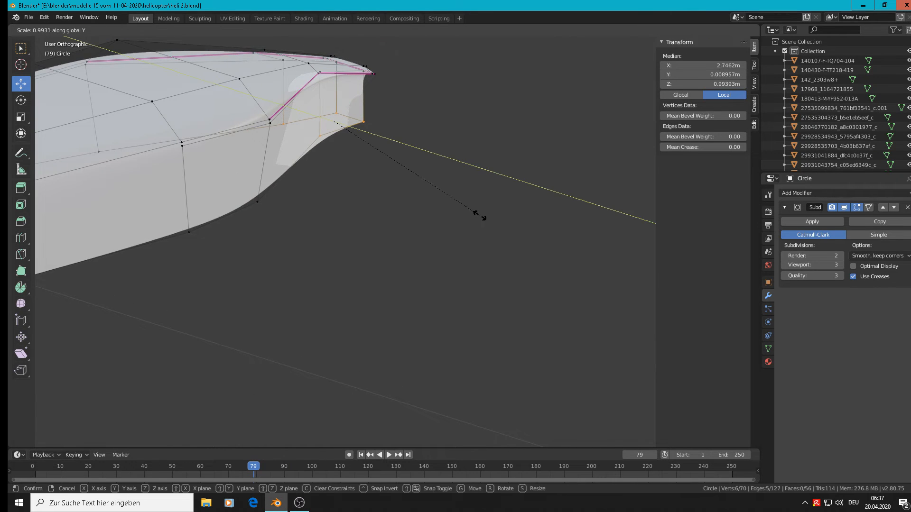
click(453, 196)
key(Tab)
middle_drag(452, 195, 303, 161)
- In Edit Mode, circle-select the side vertices at the start and middle of the tail taper and lower them slightly along Z
key(Tab)
click(295, 155)
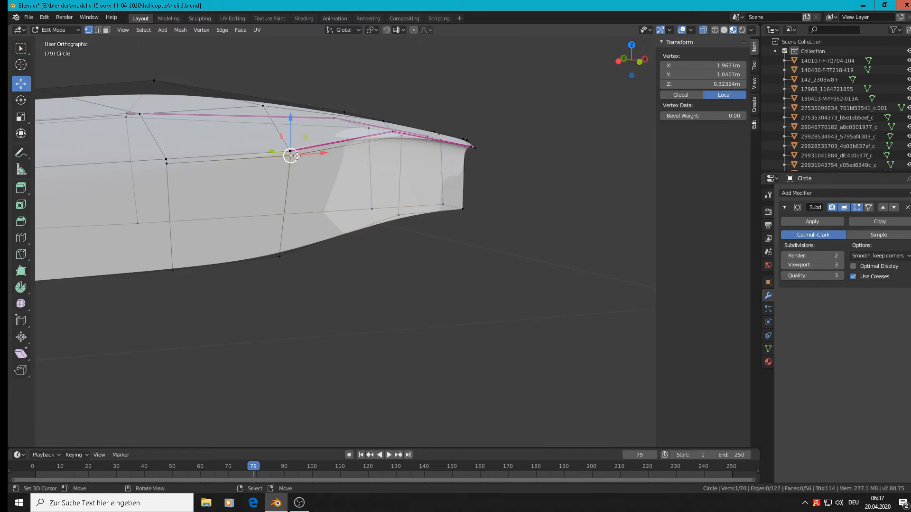
middle_drag(388, 151, 441, 171)
key(KP_1)
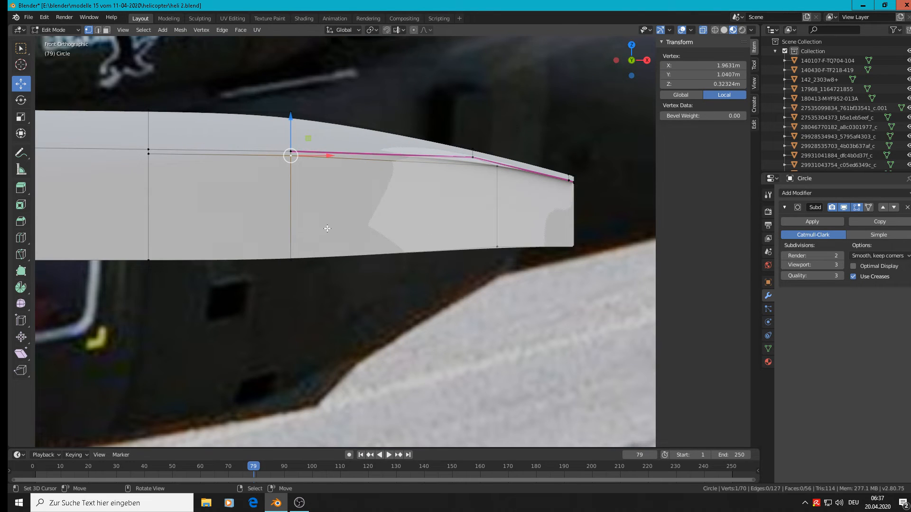
key(alt+a)
key(c)
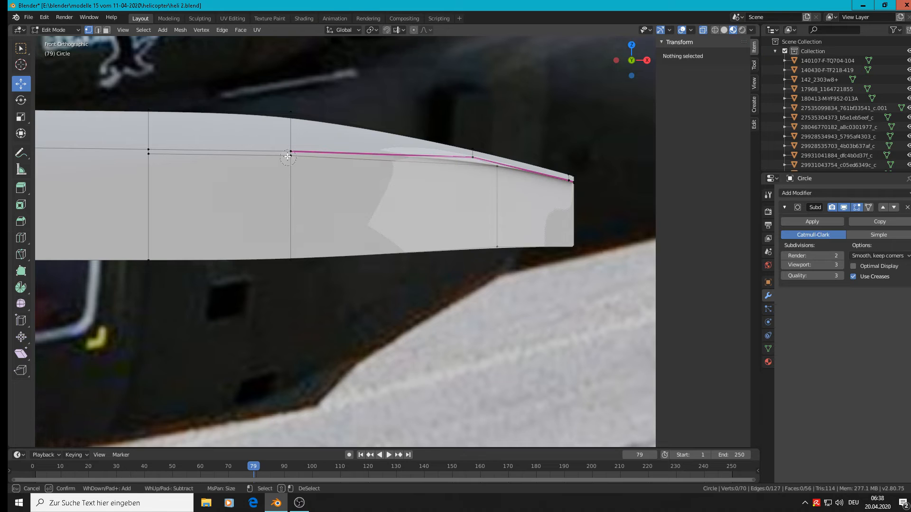
click(293, 159)
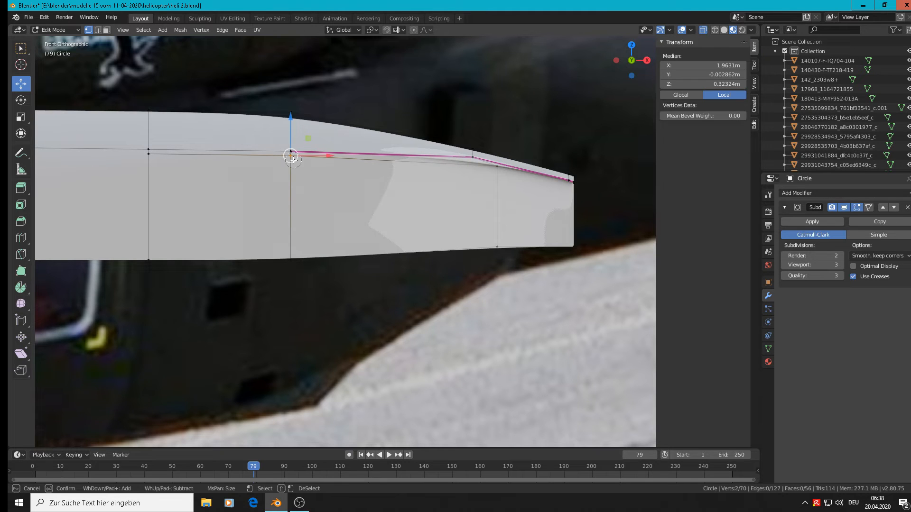
click(497, 170)
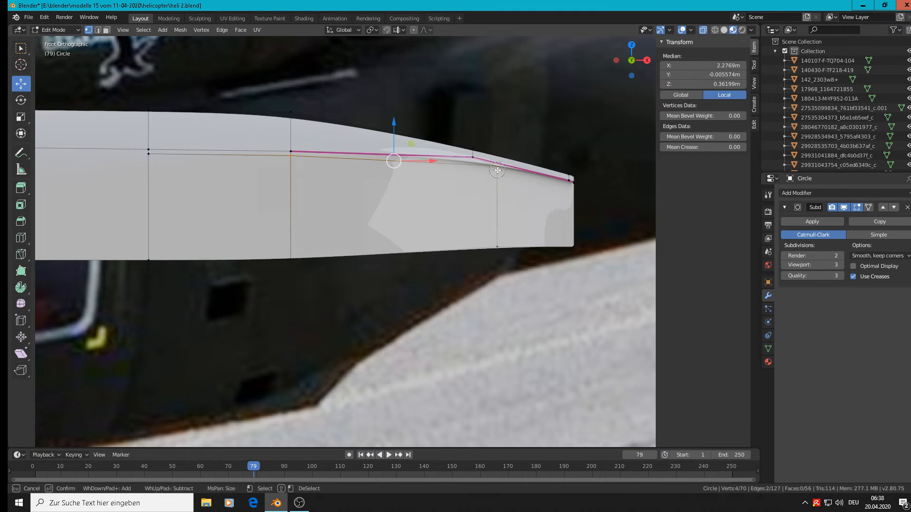
click(468, 161)
click(280, 159)
key(Escape)
drag(388, 132, 388, 137)
- Move the side vertices of the cross-section ahead of the tail taper by -0.00466 m along Z and check the body in Object Mode
key(alt+a)
key(c)
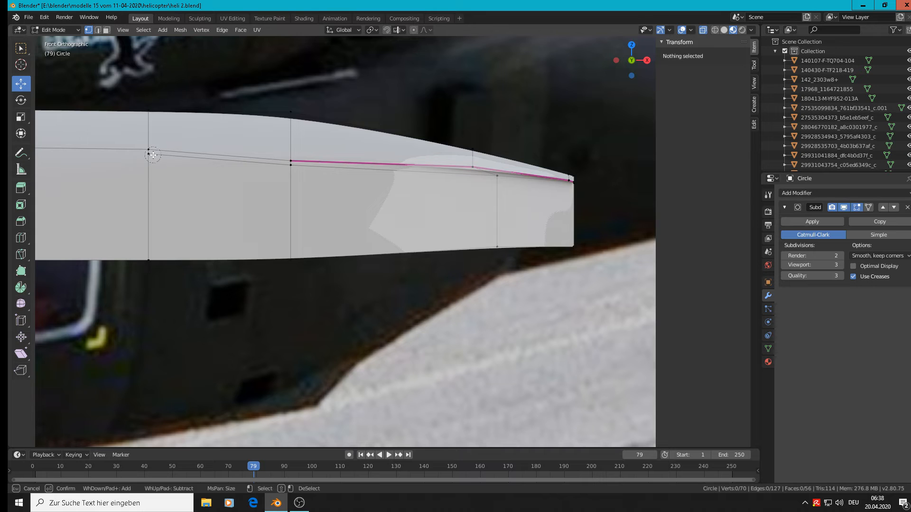
click(152, 154)
key(Escape)
drag(151, 113, 150, 124)
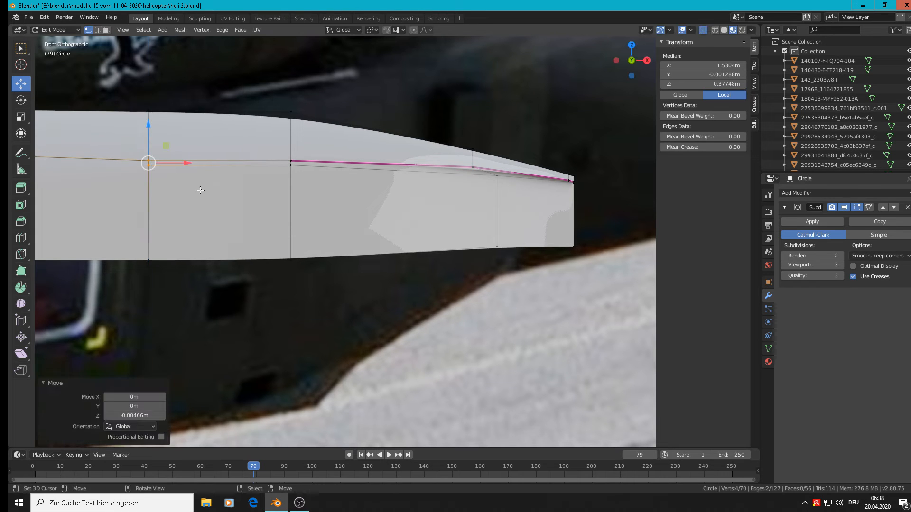
key(Tab)
middle_drag(201, 190, 288, 205)
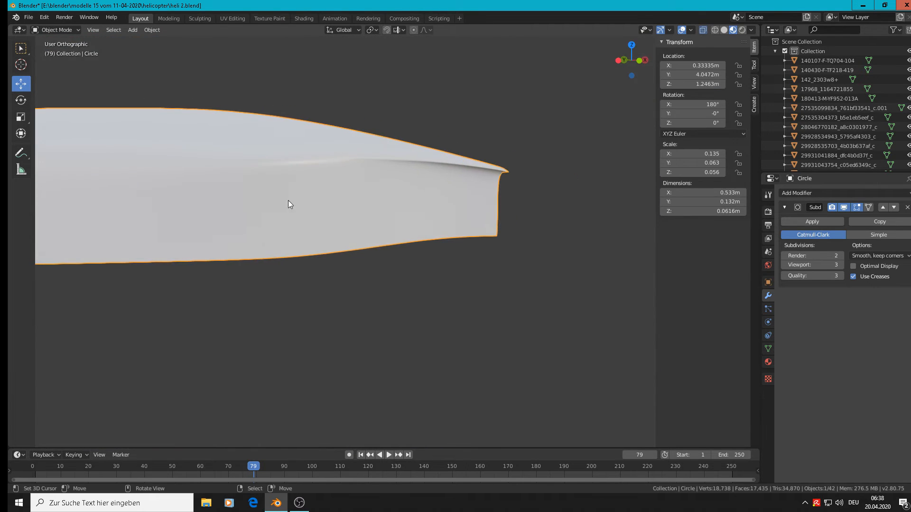
- Return to Edit Mode and select the two end vertices of the creased side edge on the tail taper, in front view
key(Tab)
middle_drag(382, 165, 394, 165)
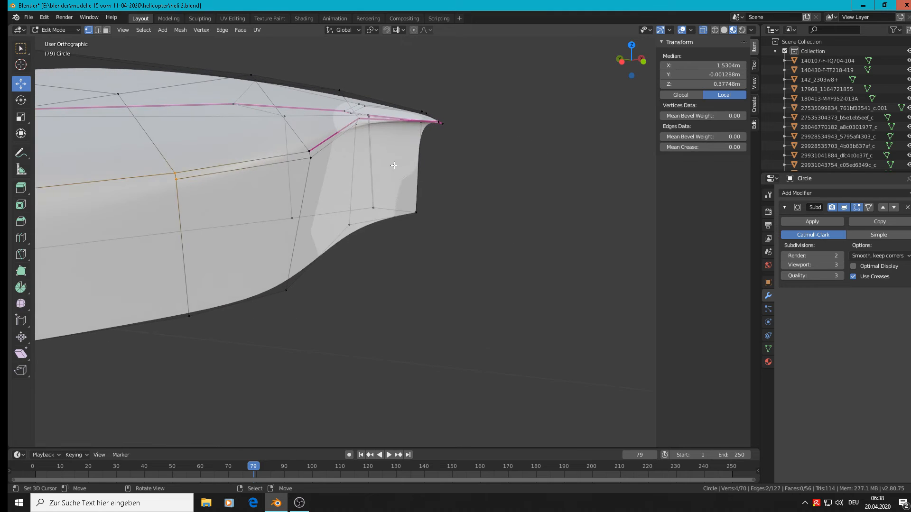
scroll(351, 159, up, 2)
click(297, 143)
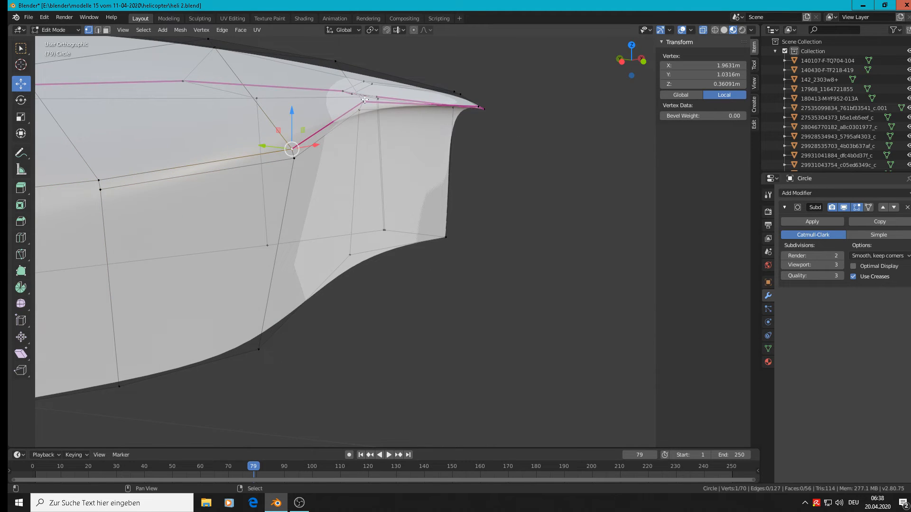
shift+click(365, 99)
middle_drag(364, 99, 270, 141)
key(Up)
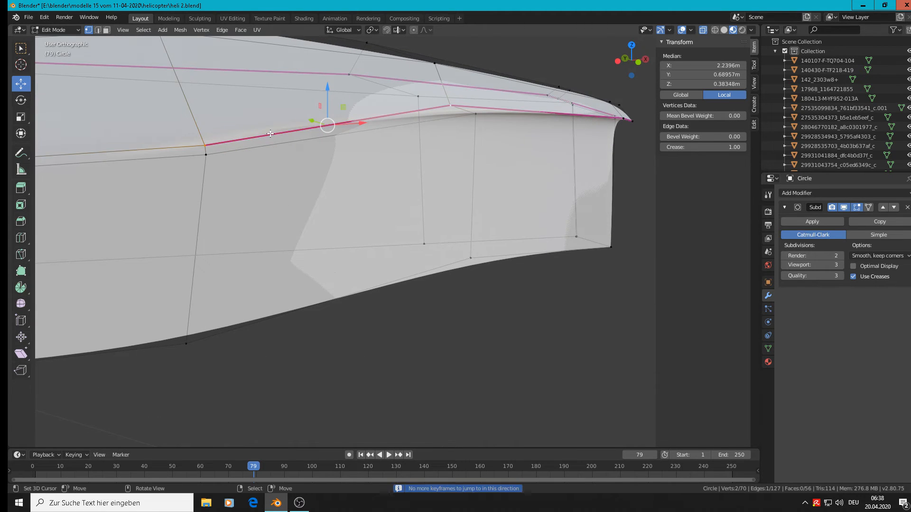
key(KP_1)
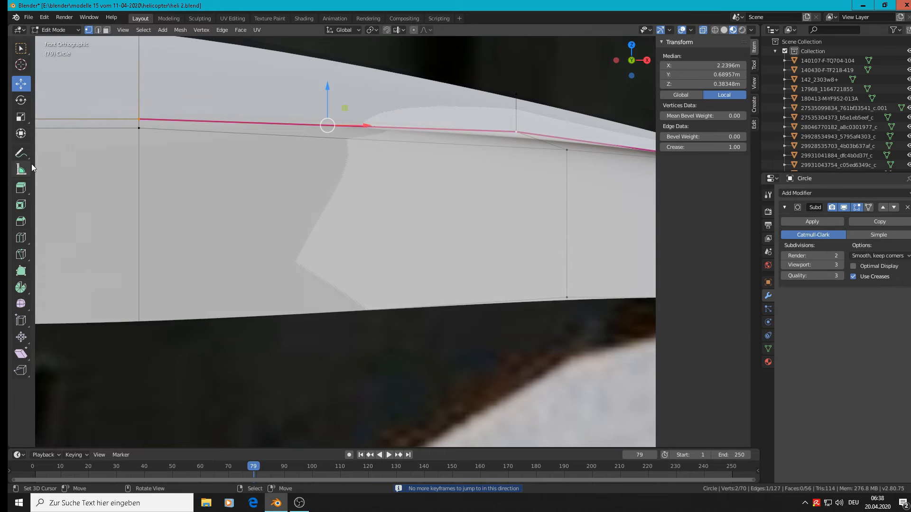
- Raise the creased taper edges on both sides by 0.00526 m along Z, rotate them about 5.67°, and check the surface in Object Mode
key(alt+a)
key(c)
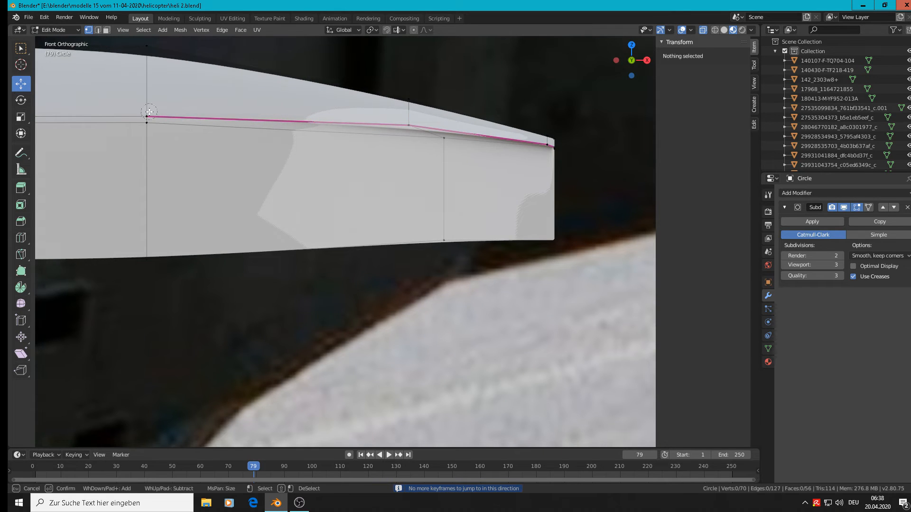
click(149, 112)
click(409, 116)
key(Escape)
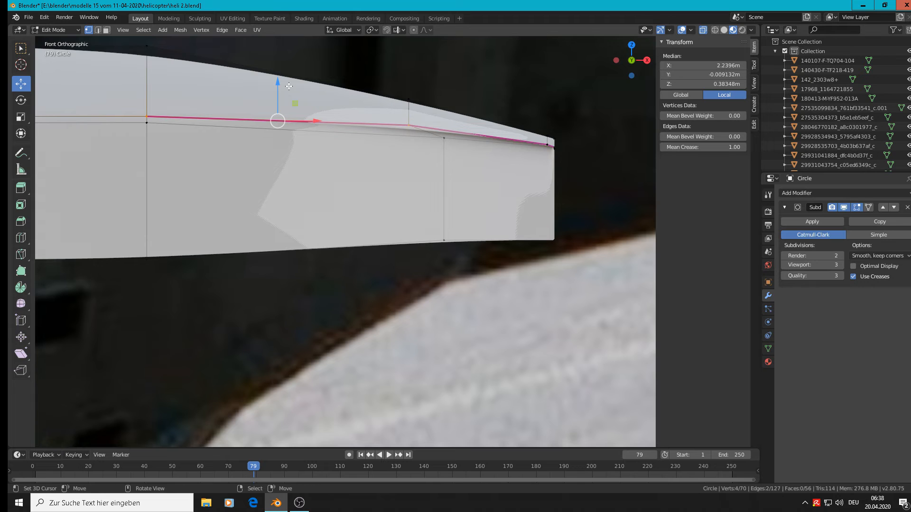
drag(283, 83, 291, 65)
key(r)
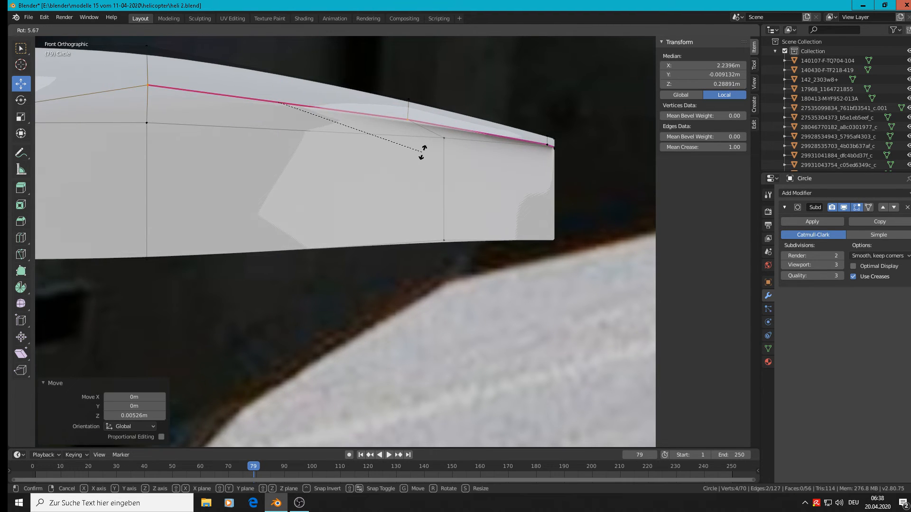
click(422, 152)
key(Tab)
middle_drag(360, 190, 444, 200)
scroll(218, 95, up, 2)
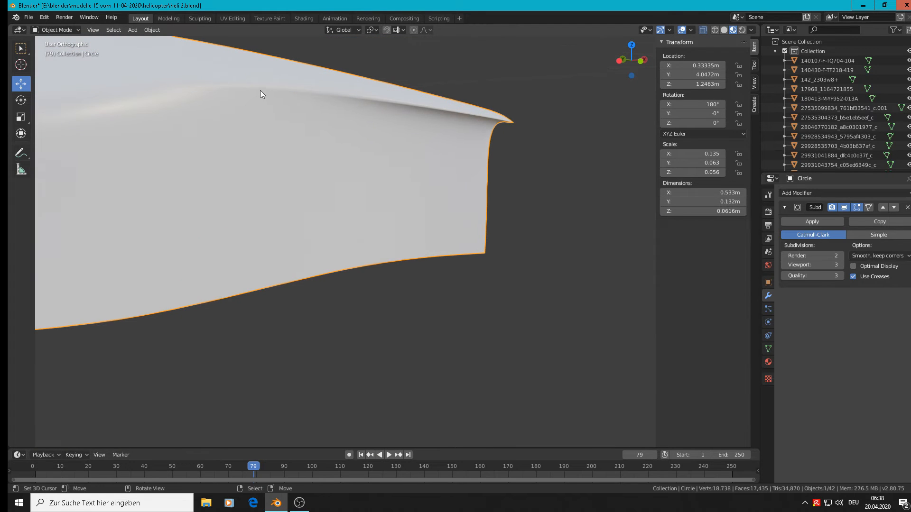
- Return to Edit Mode with edge selection and select the creased side edges running along the tail on both sides
key(Tab)
middle_drag(405, 93, 221, 108)
scroll(221, 108, down, 2)
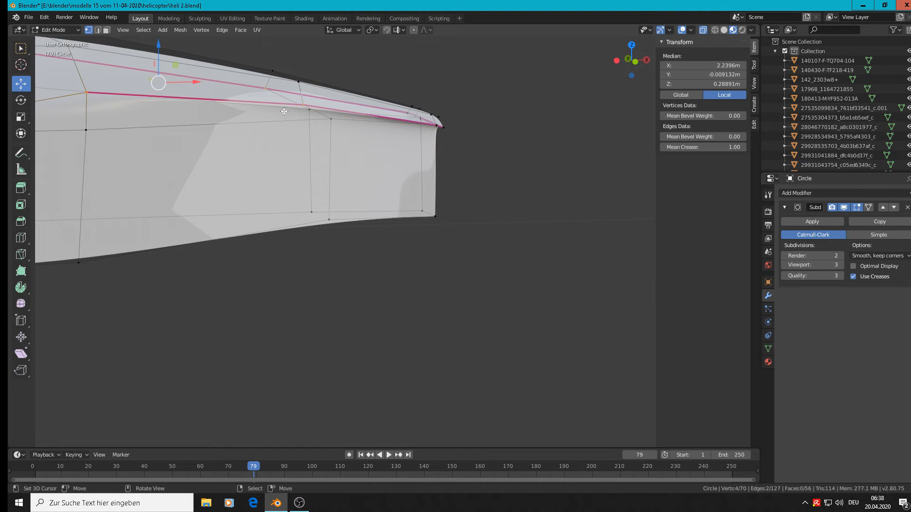
shift+click(211, 103)
key(alt+a)
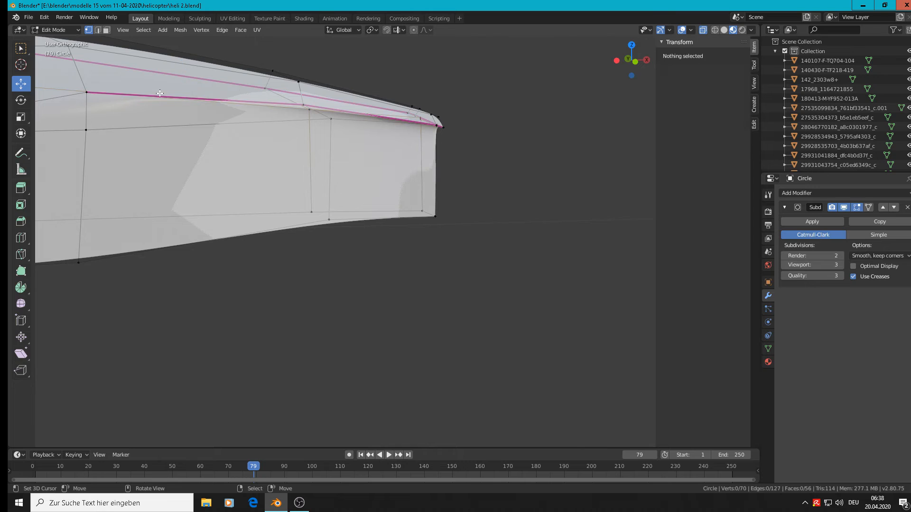
click(97, 30)
click(138, 94)
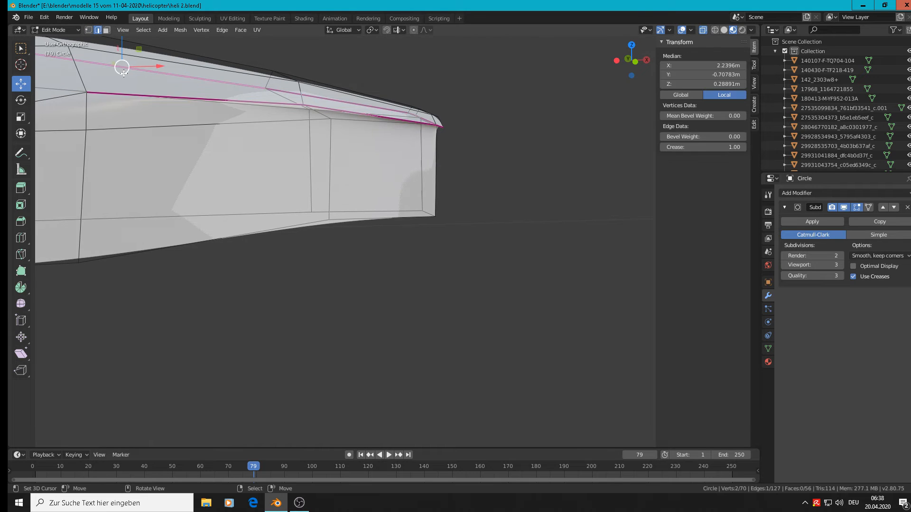
shift+click(137, 94)
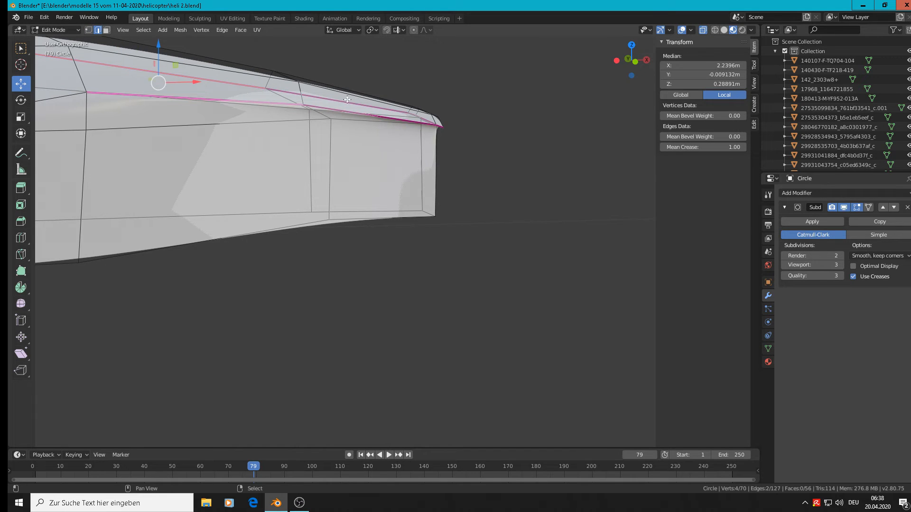
shift+click(358, 110)
shift+click(413, 121)
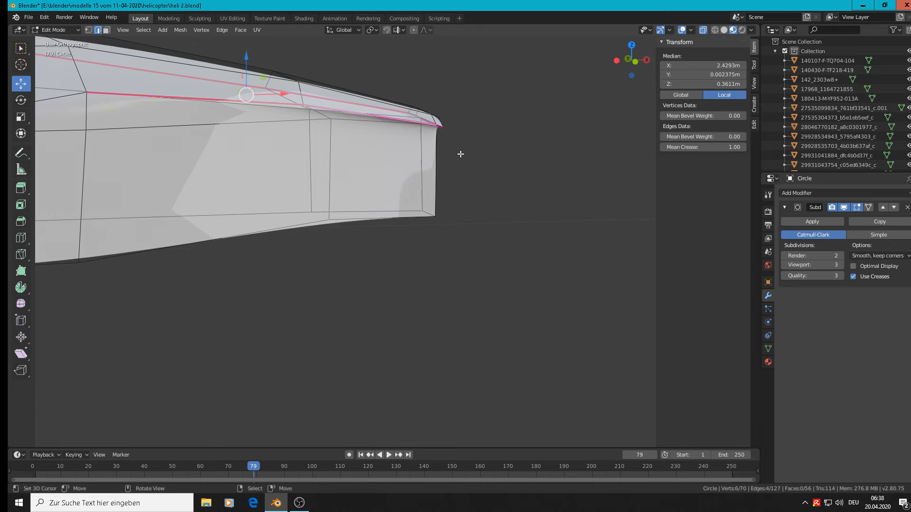
- Add the remaining creased edges around the tail end to the selection and set their mean crease to 0.00
middle_drag(460, 152, 394, 148)
scroll(394, 148, up, 5)
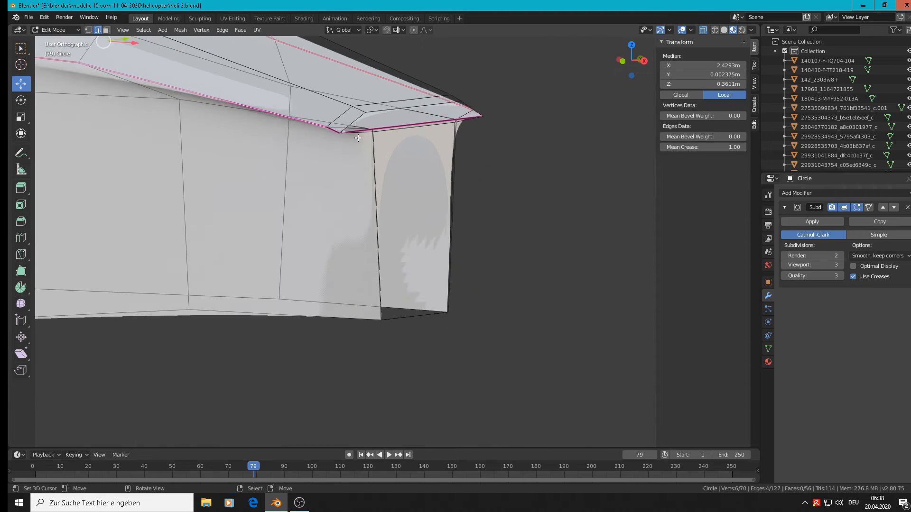
shift+click(324, 129)
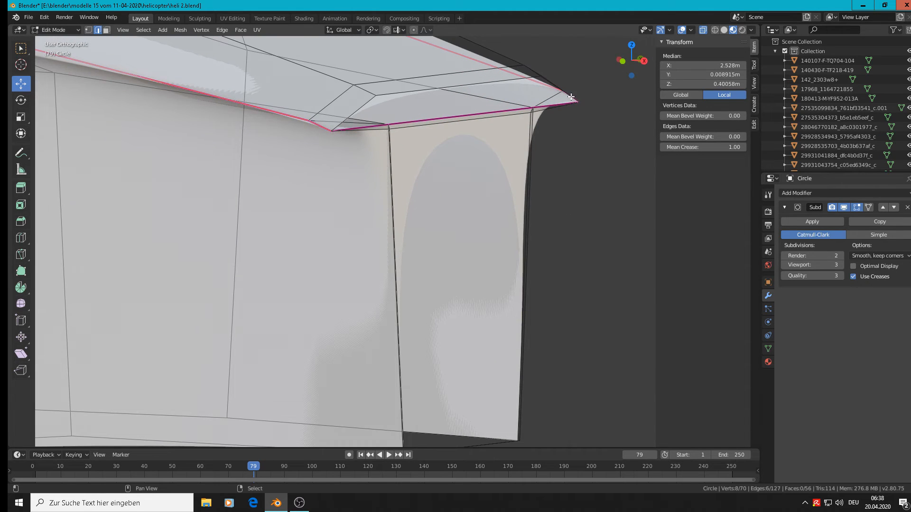
middle_drag(597, 110, 576, 134)
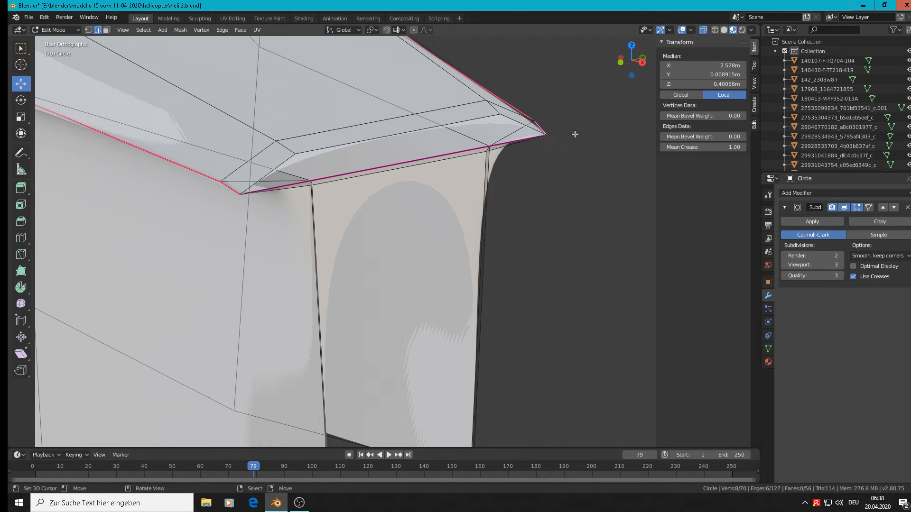
shift+click(393, 165)
middle_drag(392, 164, 588, 162)
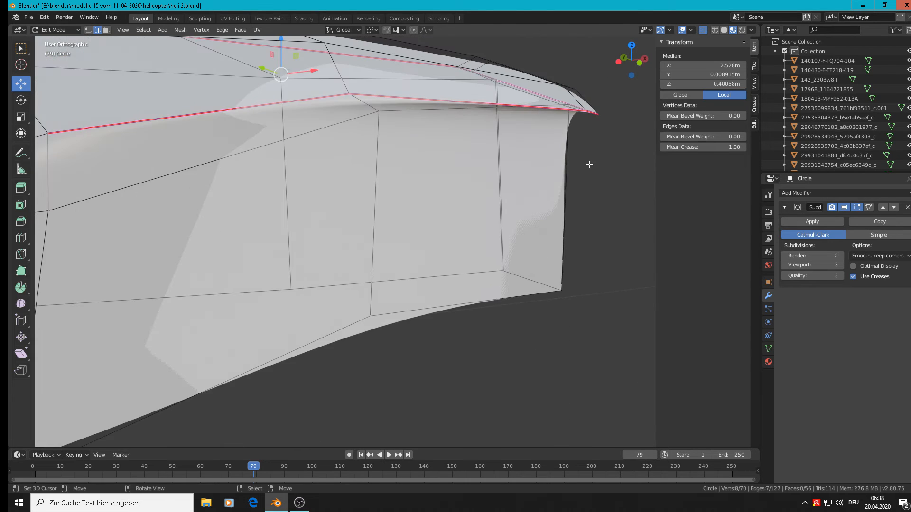
key(KP_1)
scroll(595, 158, down, 3)
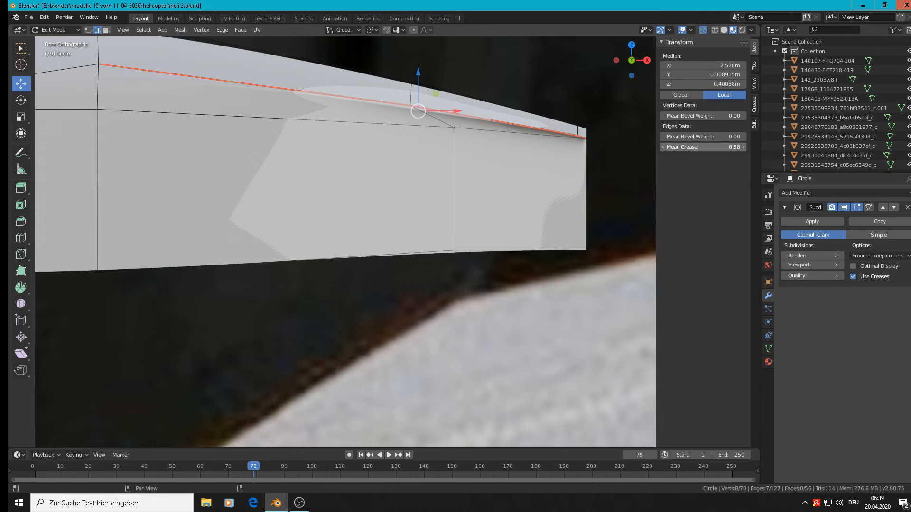
drag(702, 147, 673, 147)
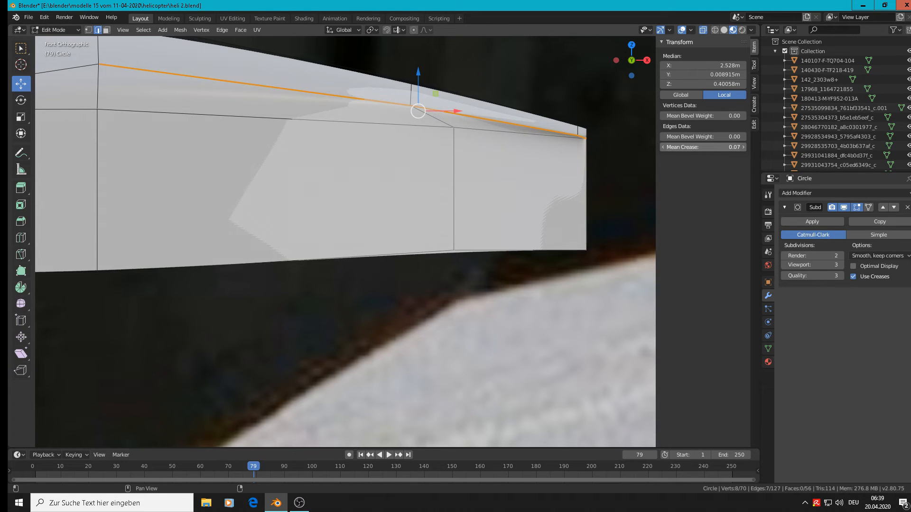
- Examine the tail's smoothed surface from several angles in Object Mode, comparing it with the edge layout in Edit Mode
scroll(281, 152, down, 3)
key(Tab)
middle_drag(282, 152, 413, 170)
middle_drag(427, 167, 431, 167)
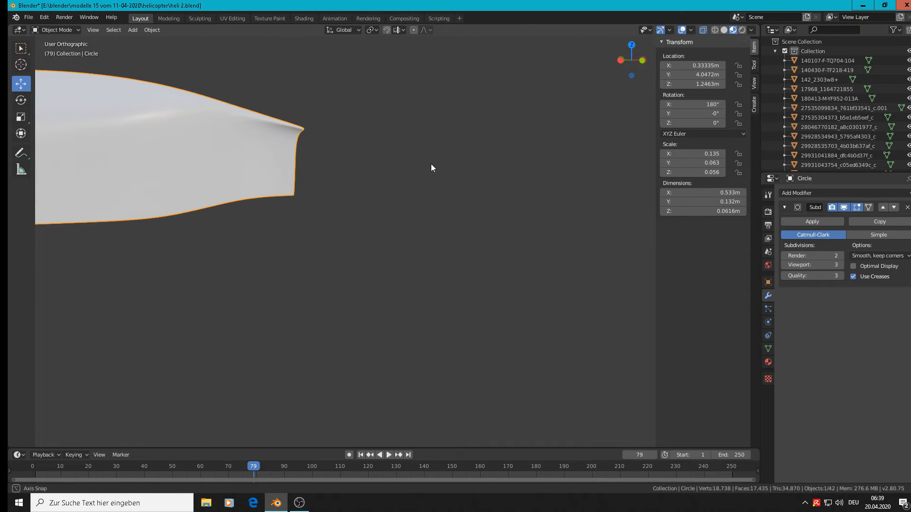
key(Tab)
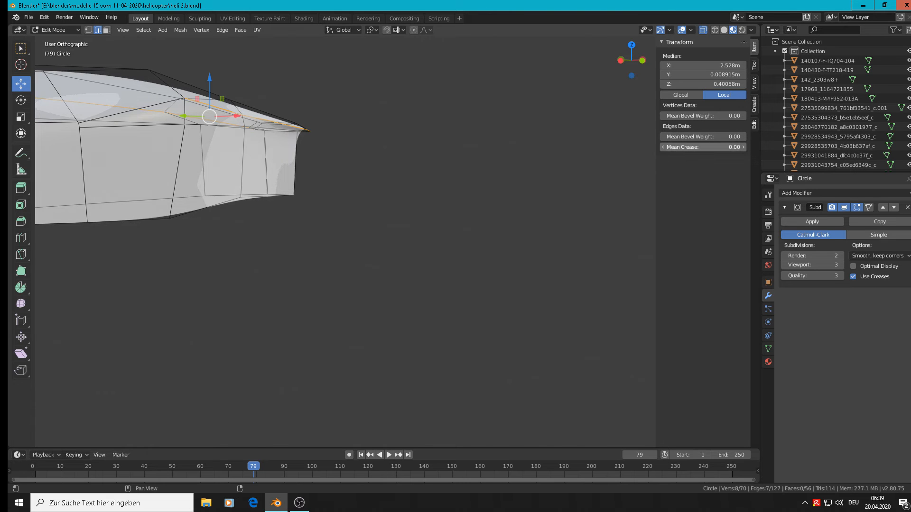
middle_drag(361, 164, 479, 206)
key(Tab)
scroll(234, 164, down, 1)
scroll(315, 198, up, 1)
middle_drag(315, 198, 427, 204)
scroll(245, 186, up, 2)
middle_drag(244, 189, 331, 158)
- Circle-select the upper side vertices of the cross-section ahead of the taper and raise them about 0.0081 m along Z
key(Tab)
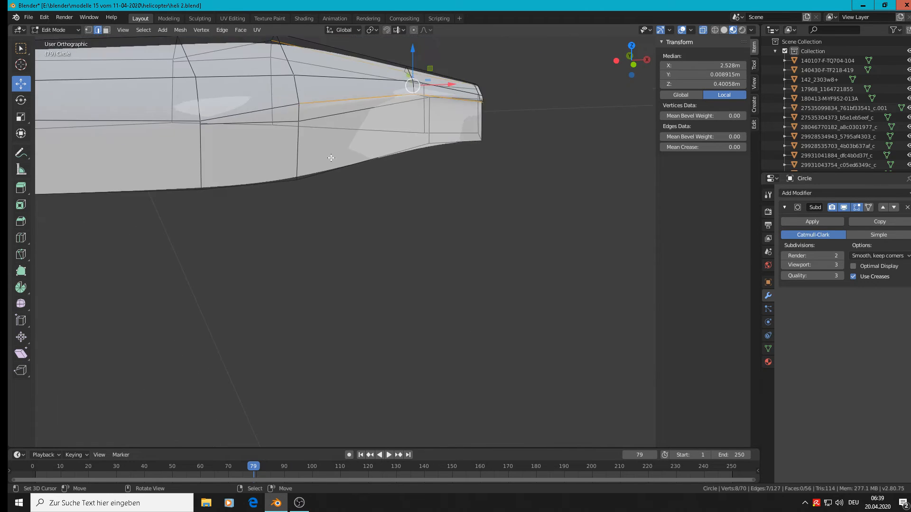
click(88, 30)
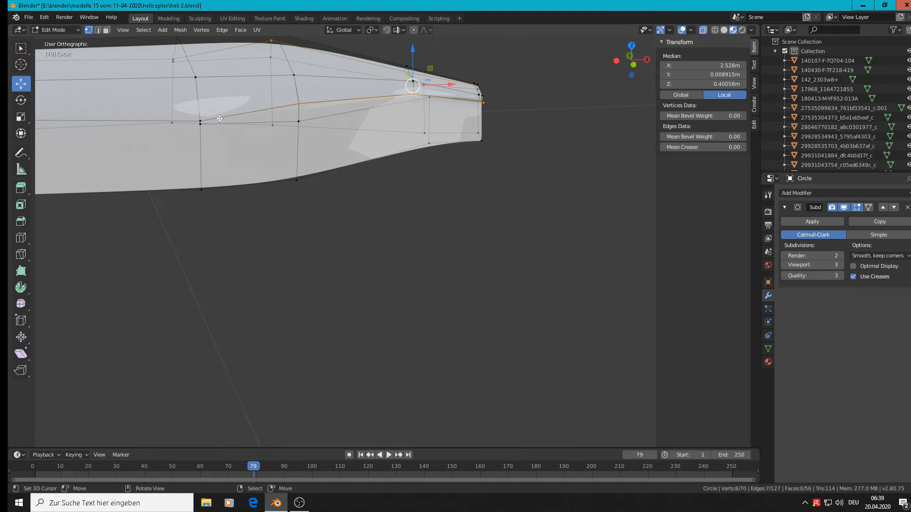
key(KP_1)
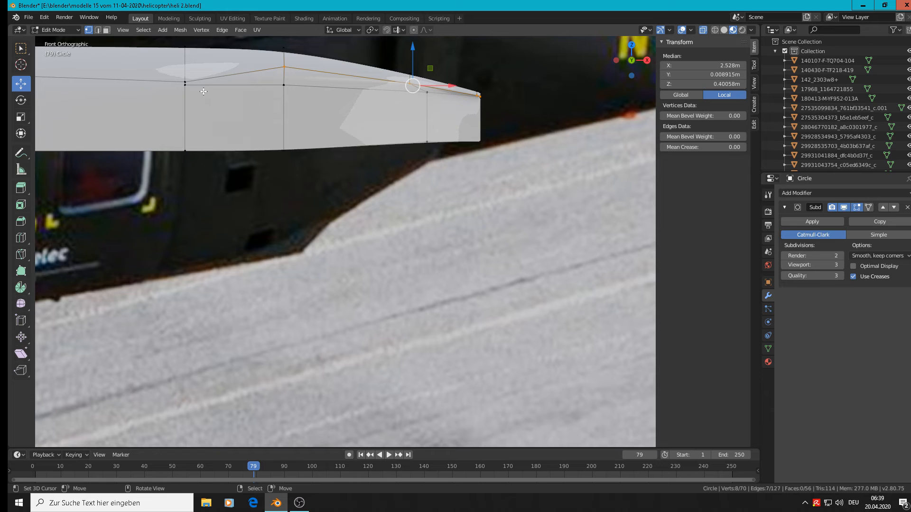
key(alt+a)
key(c)
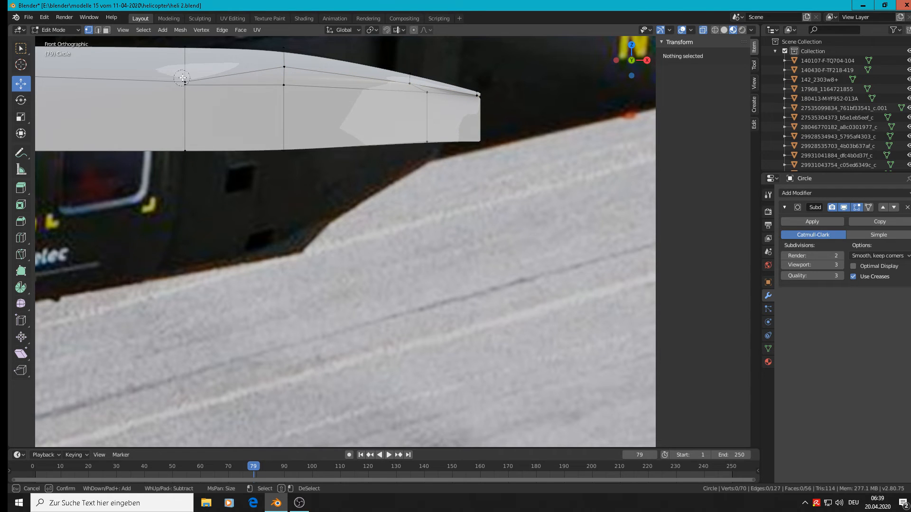
click(183, 76)
key(Escape)
key(g)
key(z)
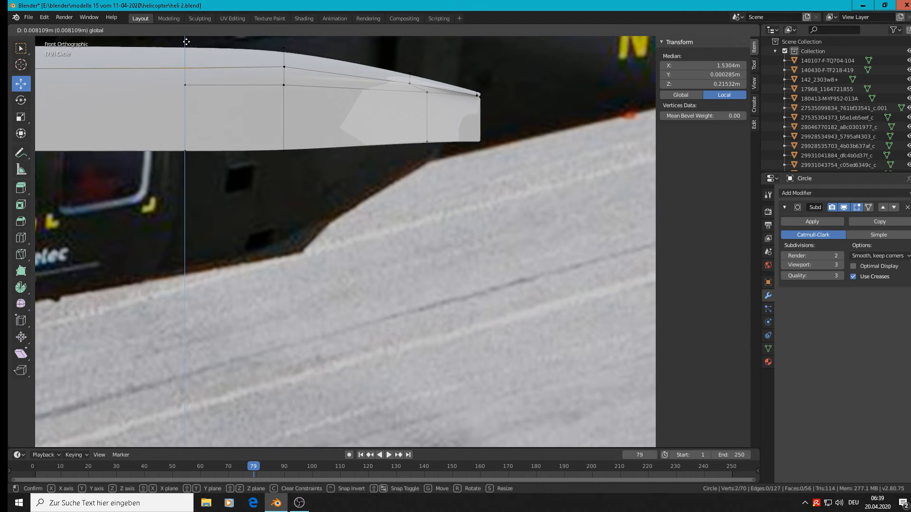
click(189, 444)
- Select the cross-section edge loop just before the tail end and flatten it by scaling to 0 along X
middle_drag(285, 277, 431, 181)
middle_drag(323, 159, 390, 295)
click(405, 224)
middle_drag(411, 251, 358, 270)
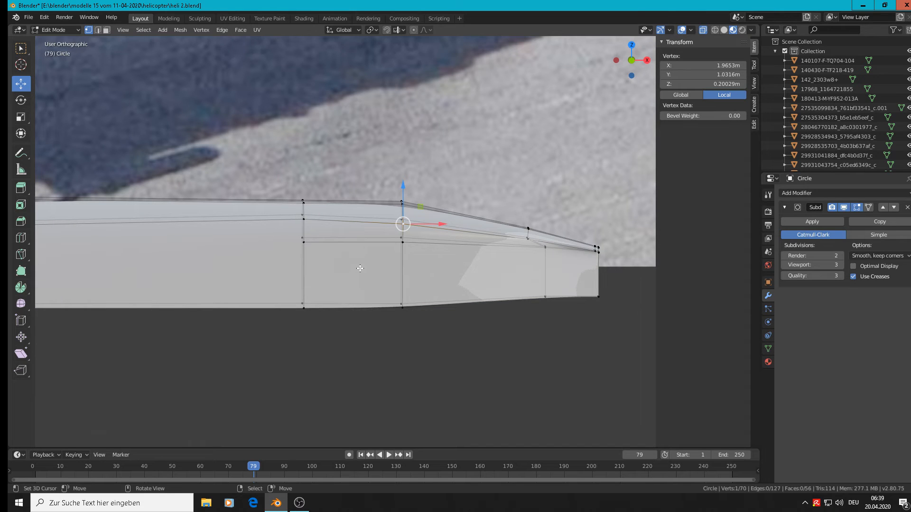
scroll(550, 249, up, 2)
shift+middle_drag(383, 193, 358, 190)
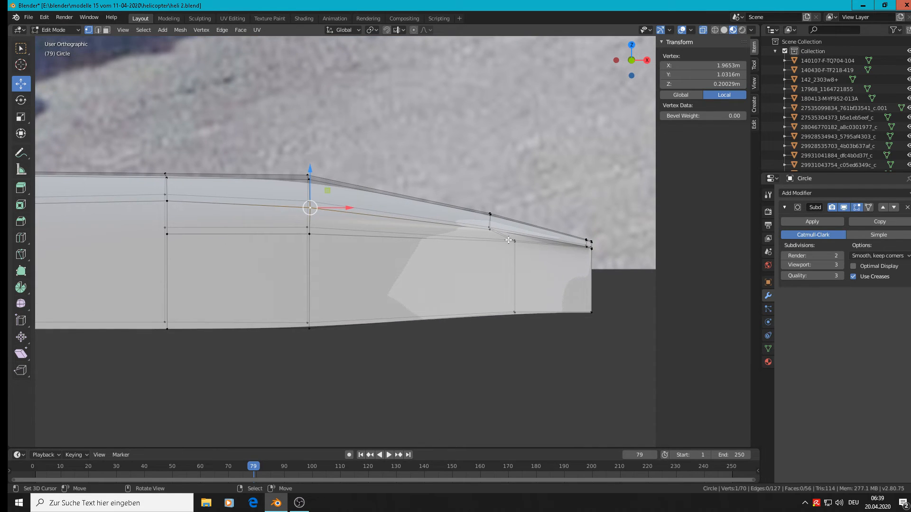
alt+click(519, 262)
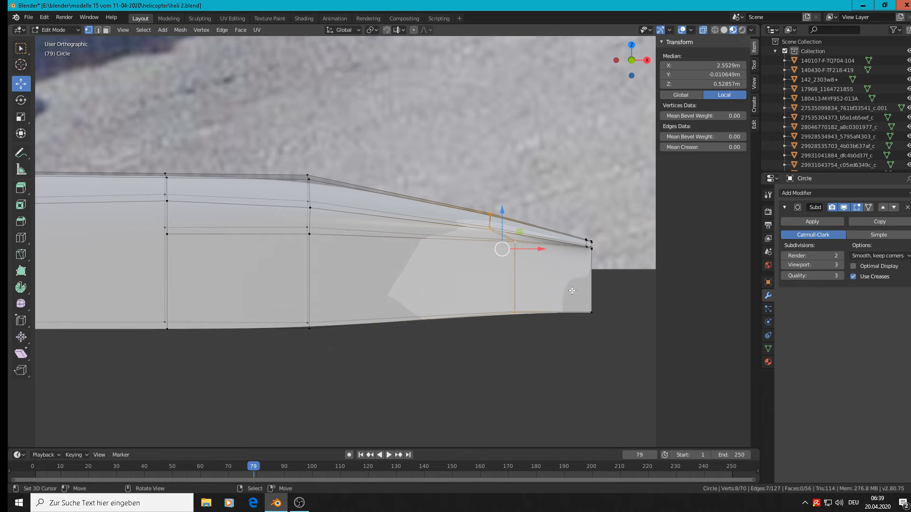
key(s)
key(x)
key(0)
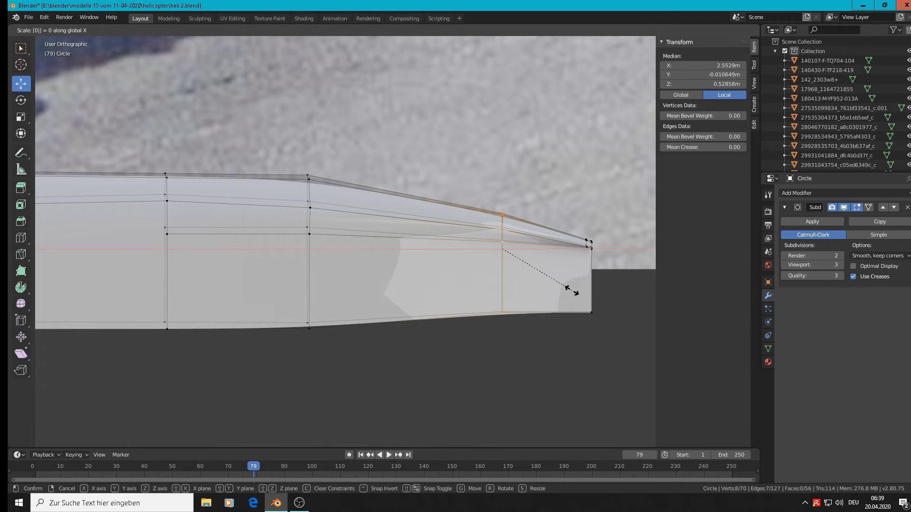
click(571, 290)
- Examine the flattened loop's effect on the tail surface in Object Mode, comparing it with the mesh in Edit Mode
scroll(429, 273, down, 2)
key(Tab)
middle_drag(438, 283, 269, 252)
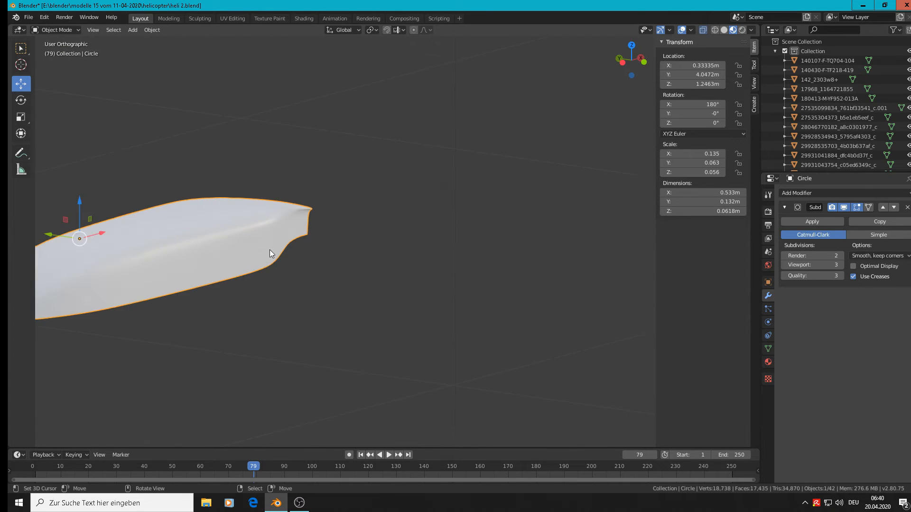
scroll(266, 249, down, 2)
scroll(263, 249, up, 6)
key(Tab)
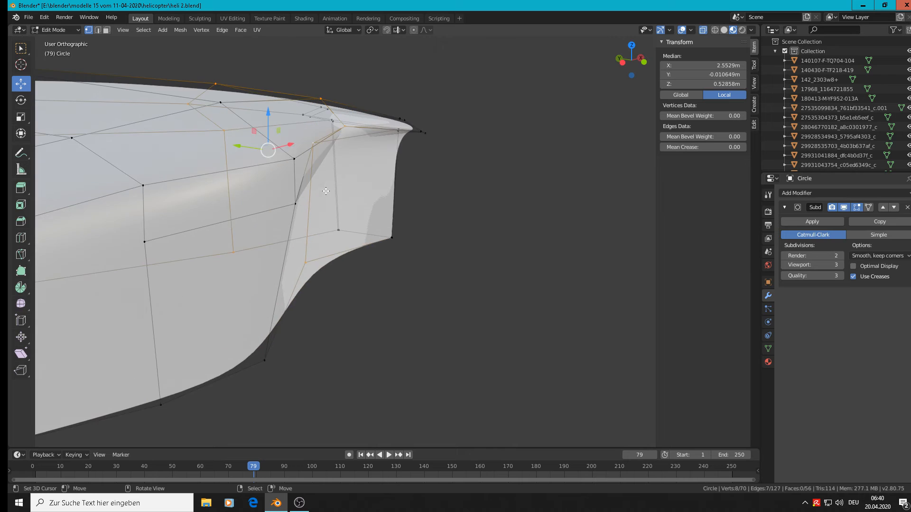
middle_drag(326, 191, 308, 154)
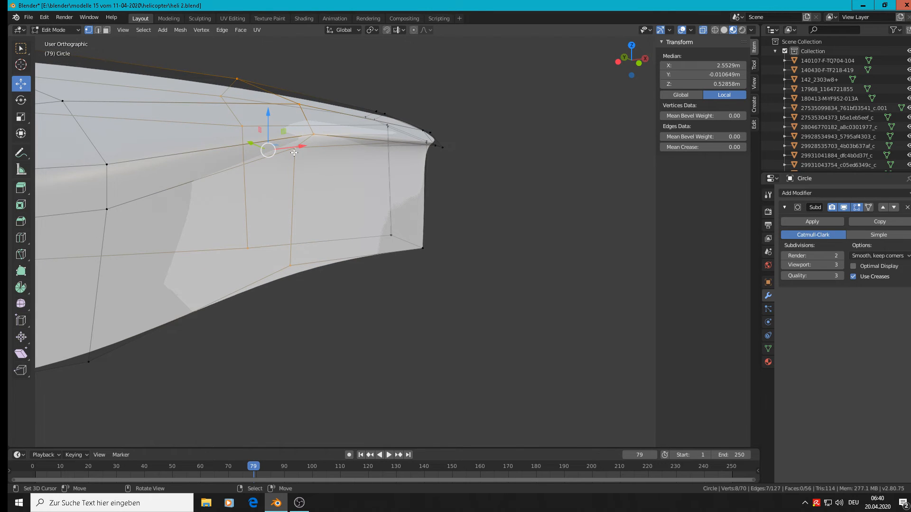
middle_drag(311, 132, 346, 160)
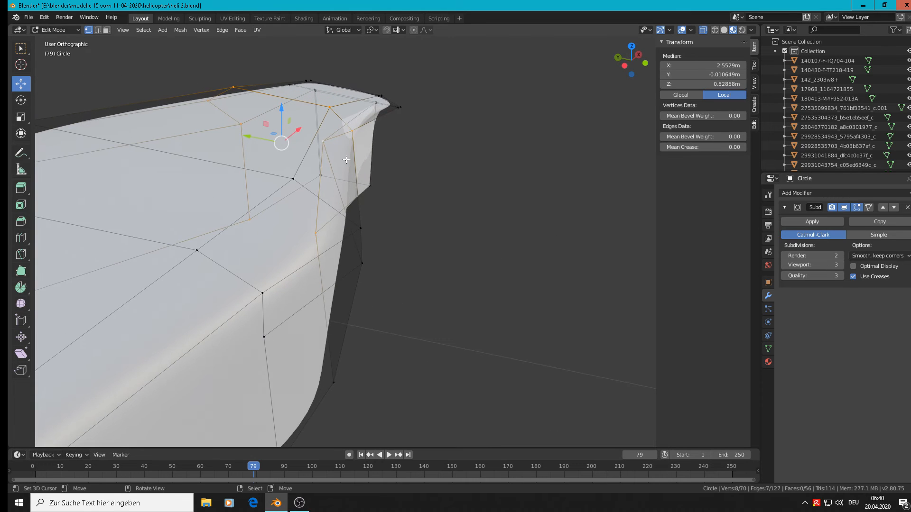
- Scale the lower pair of opposite side-edge vertices on the flattened cross-section outward along Y and check the smoothed shape
click(318, 140)
shift+click(247, 125)
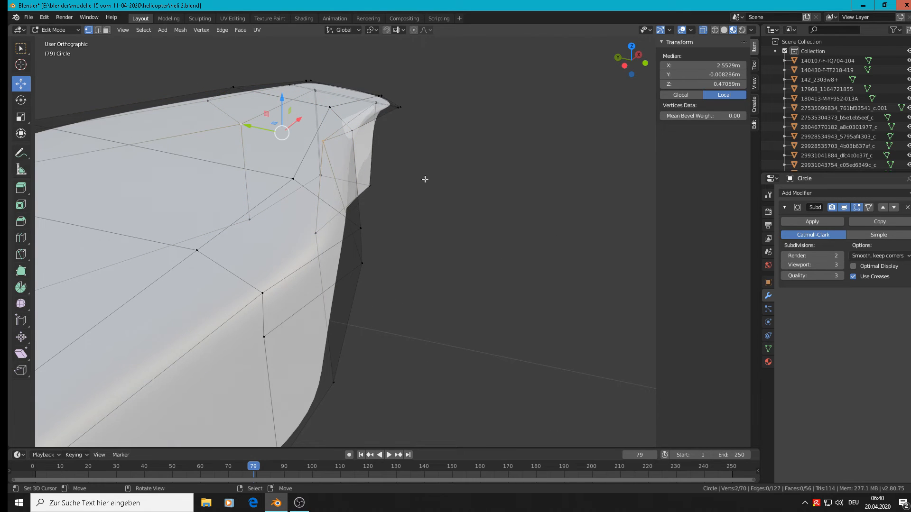
key(s)
key(y)
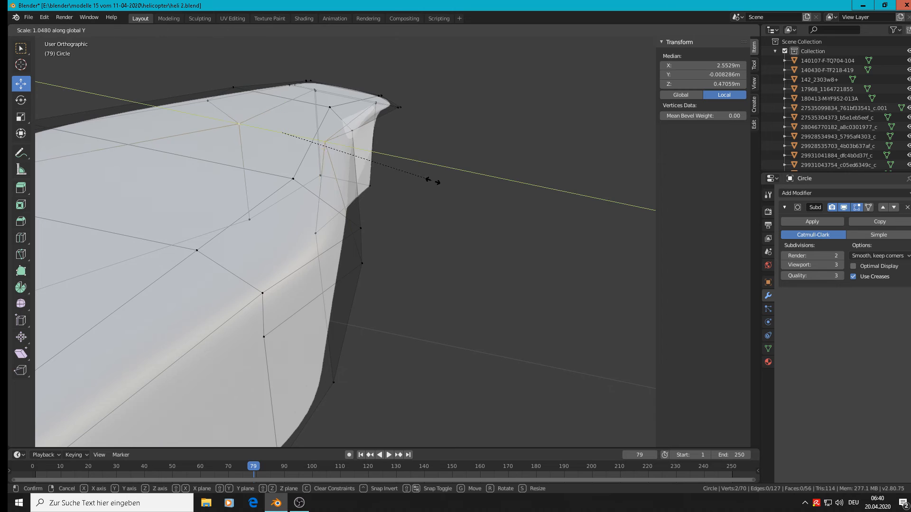
click(504, 208)
key(Tab)
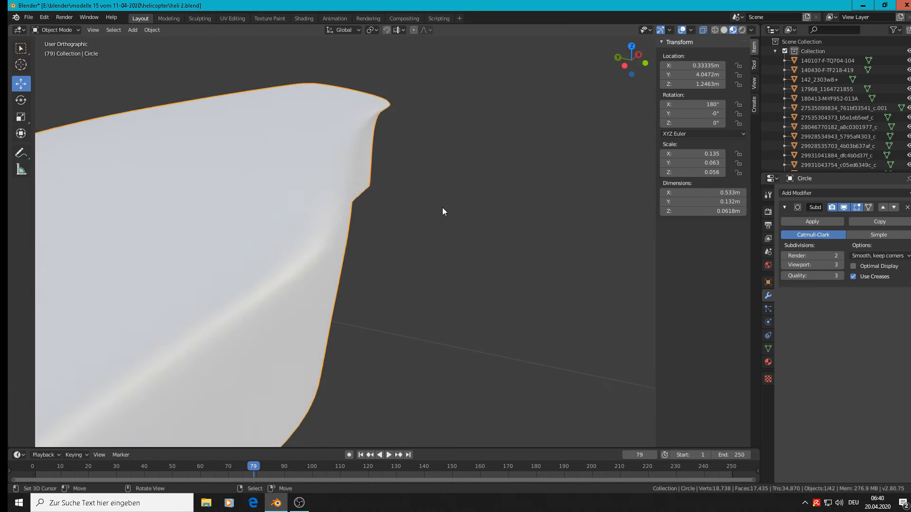
middle_drag(443, 209, 432, 272)
key(Tab)
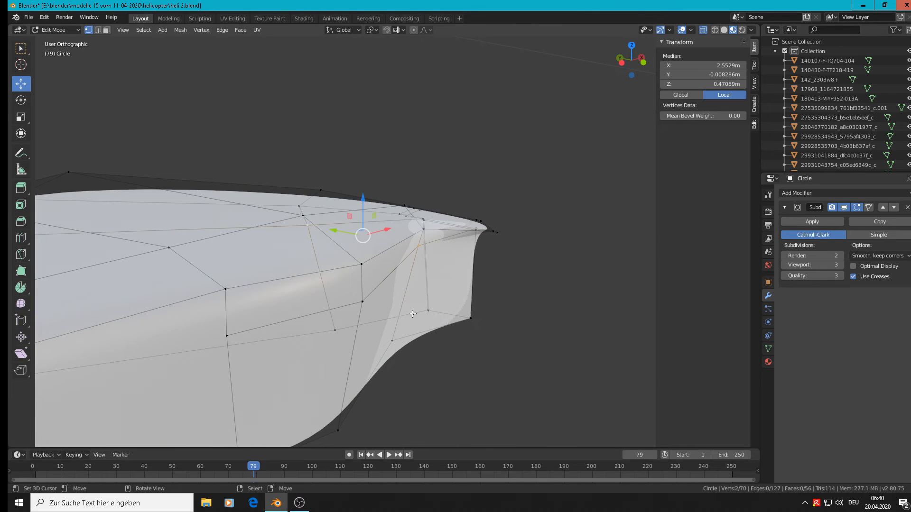
- Scale the pair of opposite side vertices just above them inward along Y to about 0.80
middle_drag(413, 314, 484, 196)
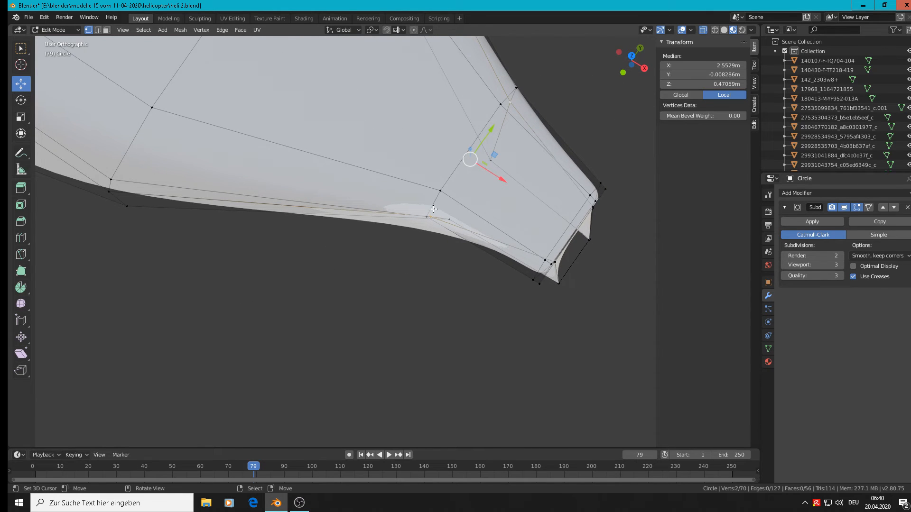
middle_drag(433, 209, 434, 190)
drag(428, 204, 494, 132)
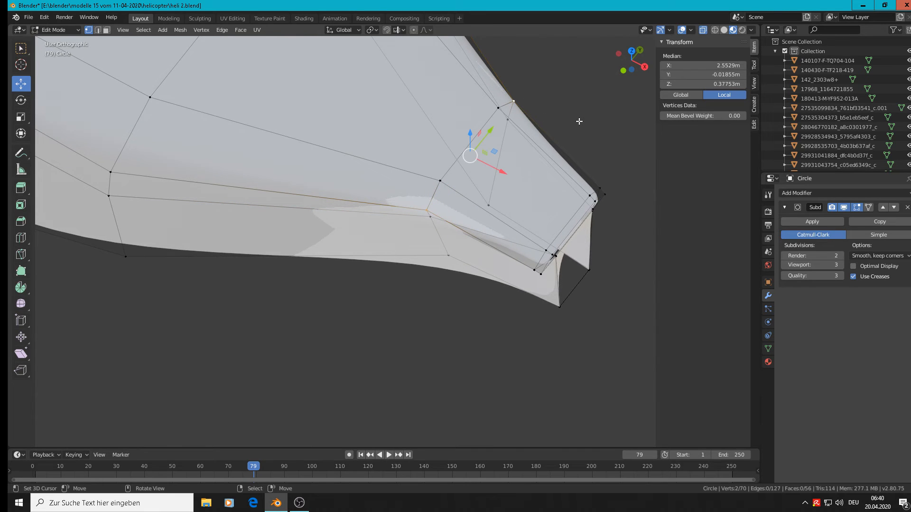
key(s)
key(y)
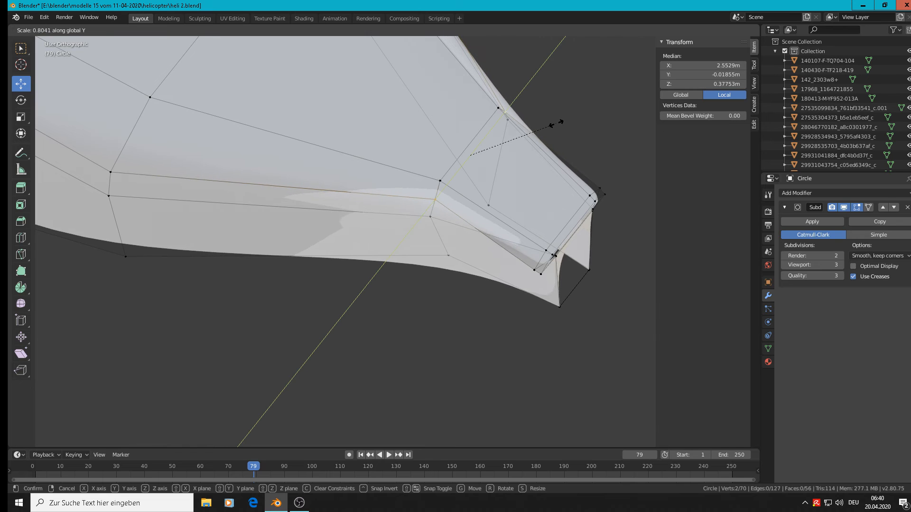
click(555, 123)
- Inspect the narrowed tail in Object Mode and review the edge layout of the whole body in Edit Mode
key(Tab)
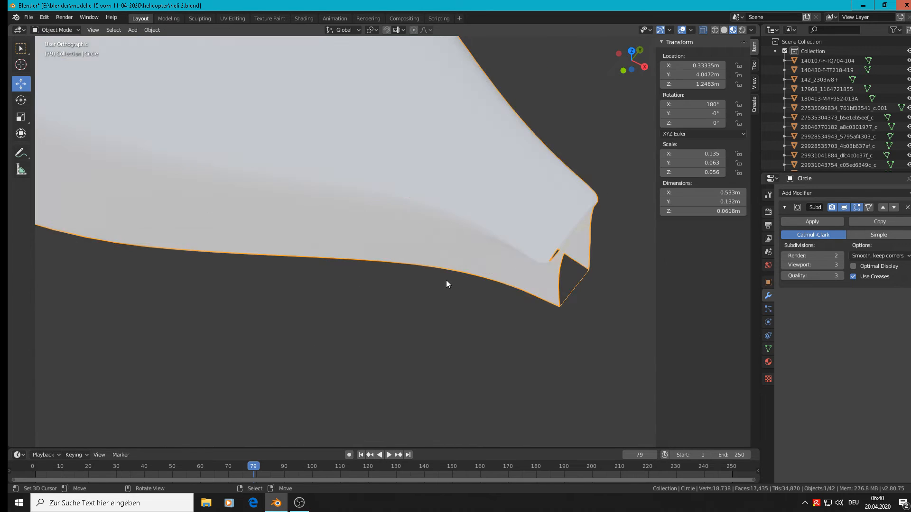
middle_drag(446, 280, 475, 258)
shift+middle_drag(377, 207, 563, 363)
middle_drag(544, 318, 372, 221)
key(Tab)
scroll(368, 222, up, 3)
scroll(373, 221, down, 10)
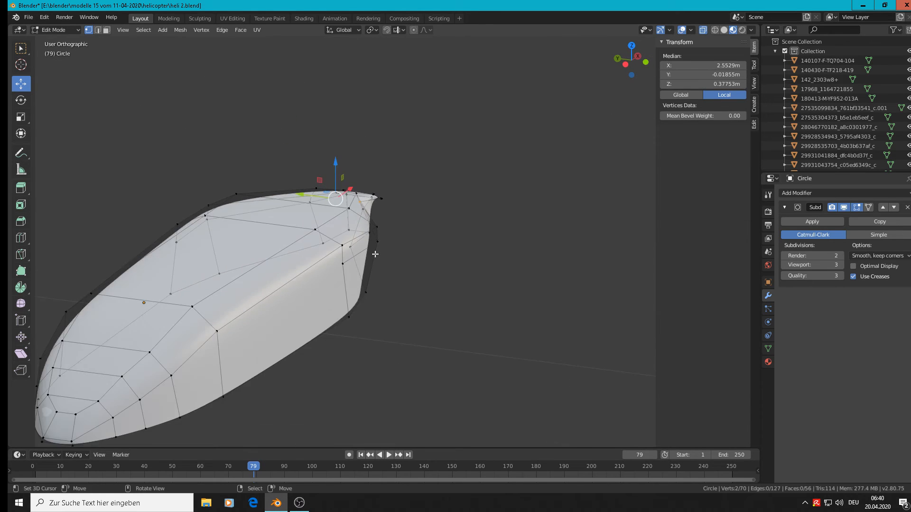
middle_drag(399, 254, 371, 275)
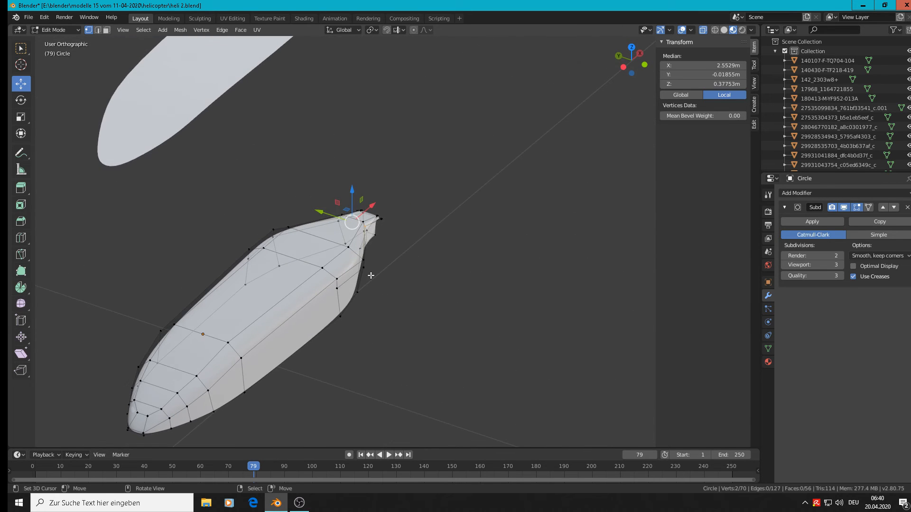
- Select the two side-edge vertices on each side where the taper begins and scale them to 0.892 along Y
right_click(362, 259)
shift+right_click(365, 268)
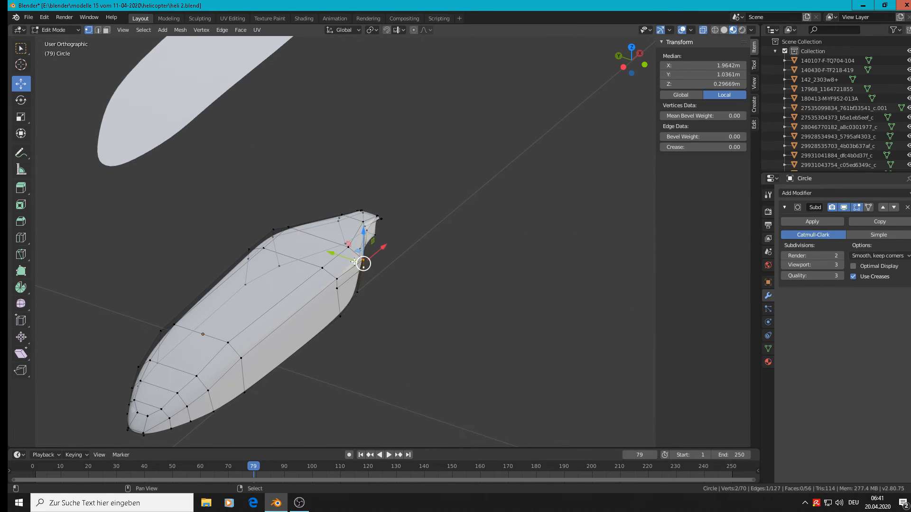
middle_drag(281, 225, 351, 235)
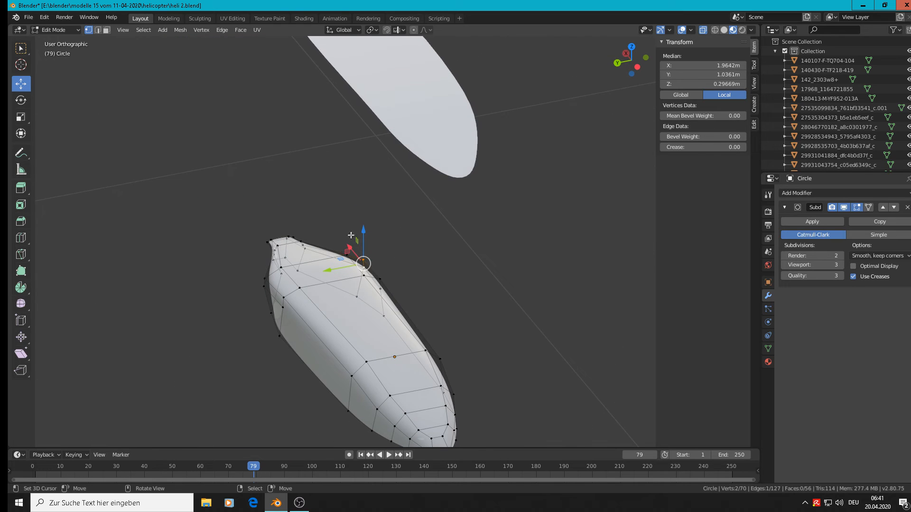
shift+right_click(268, 289)
key(s)
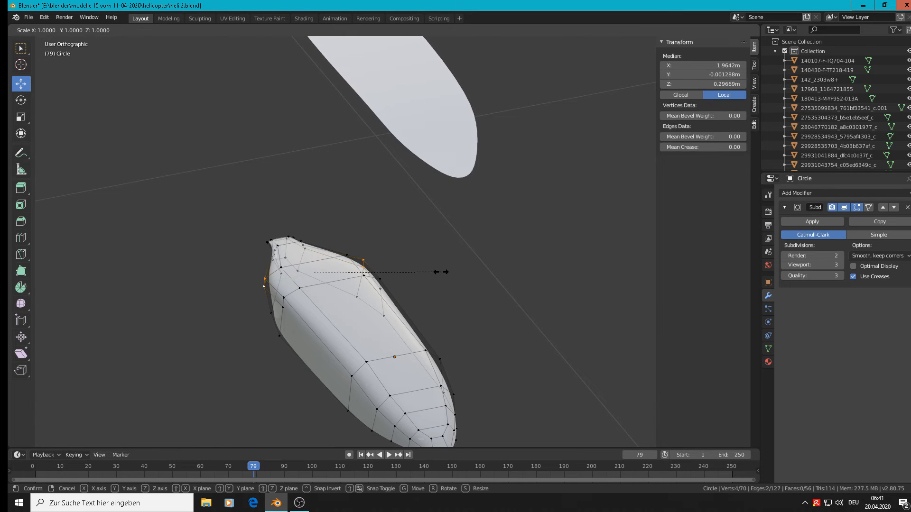
key(y)
click(427, 272)
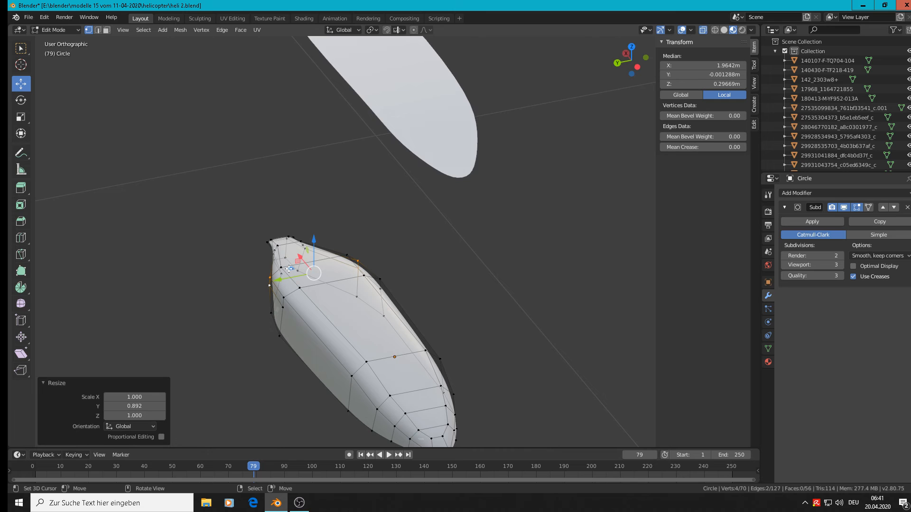
- On one side, shift the upper side-edge vertex pair ahead of the taper inward along Y and the pair below it by 0.0069 m
right_click(270, 278)
middle_drag(361, 253, 315, 203)
key(Tab)
scroll(298, 315, up, 2)
key(Tab)
scroll(503, 247, up, 2)
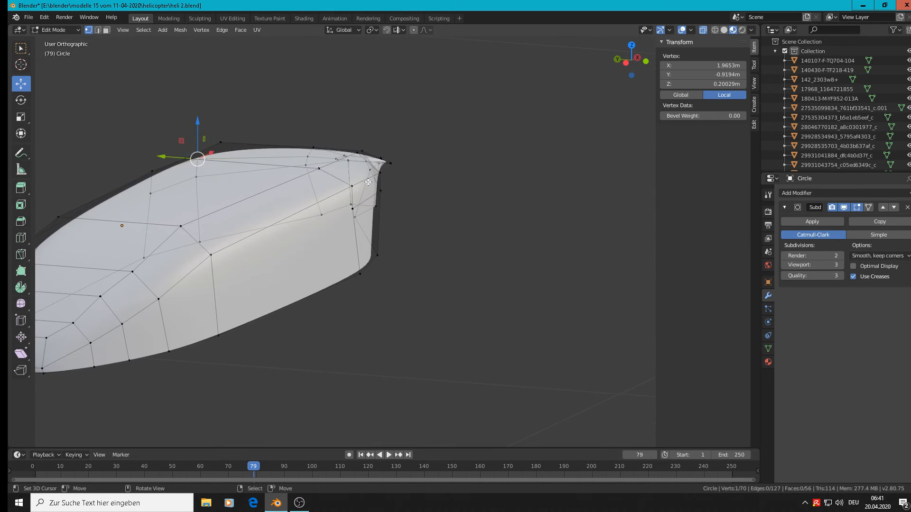
scroll(369, 172, up, 3)
middle_drag(369, 171, 389, 174)
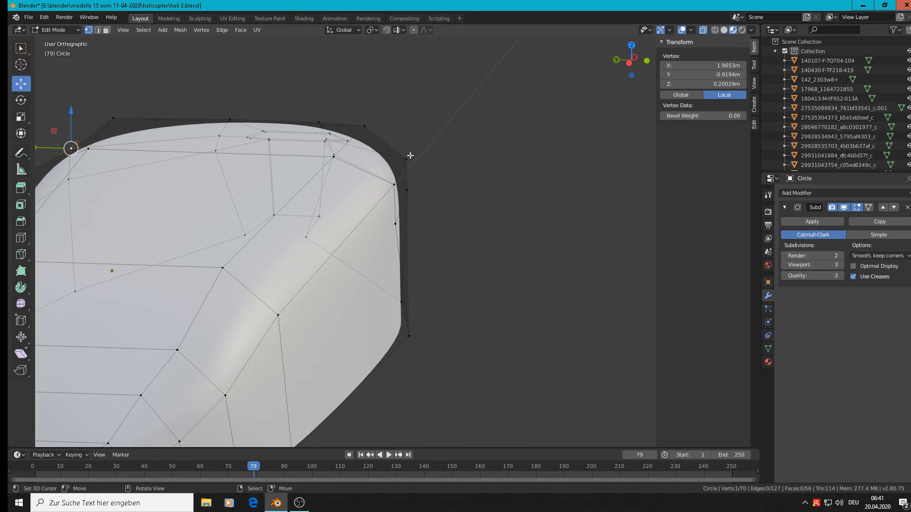
shift+right_click(389, 182)
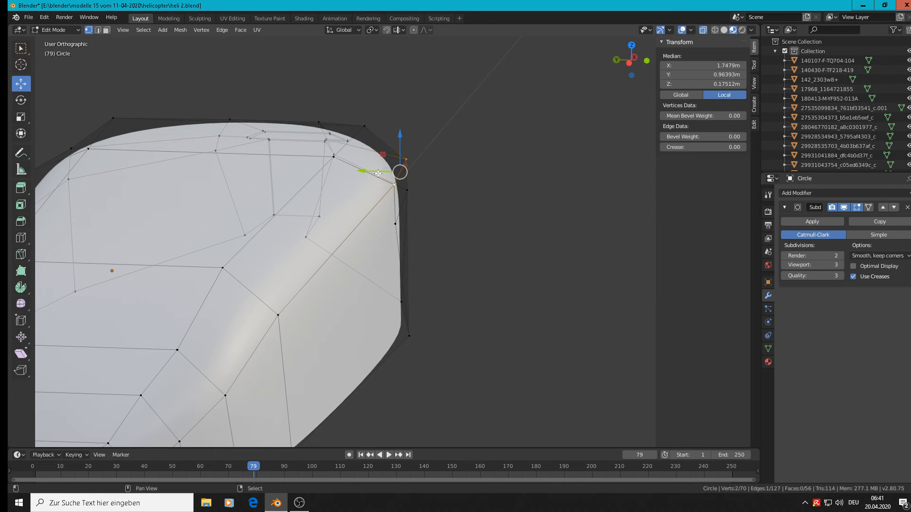
drag(362, 169, 365, 206)
right_click(408, 191)
shift+right_click(396, 223)
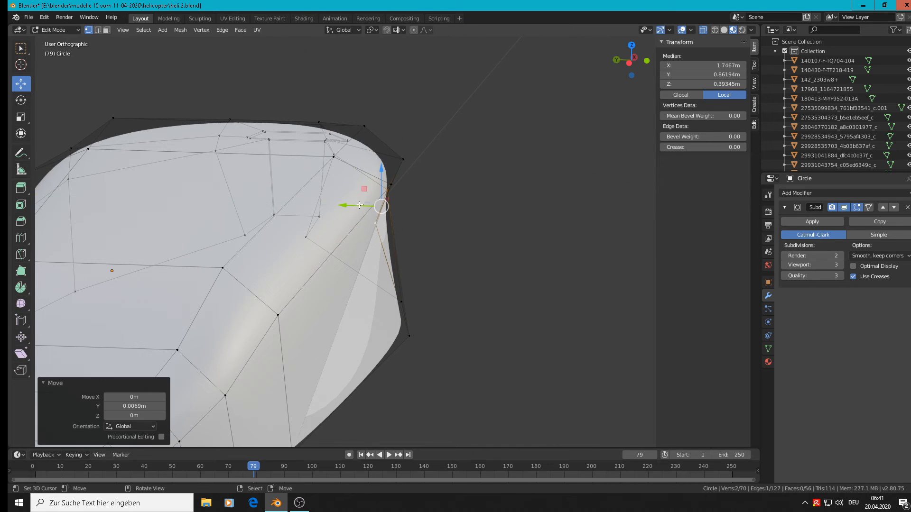
- Move the lower side-edge vertex at the start of the taper on the opposite side by -0.00835 m along Y
middle_drag(364, 206, 124, 191)
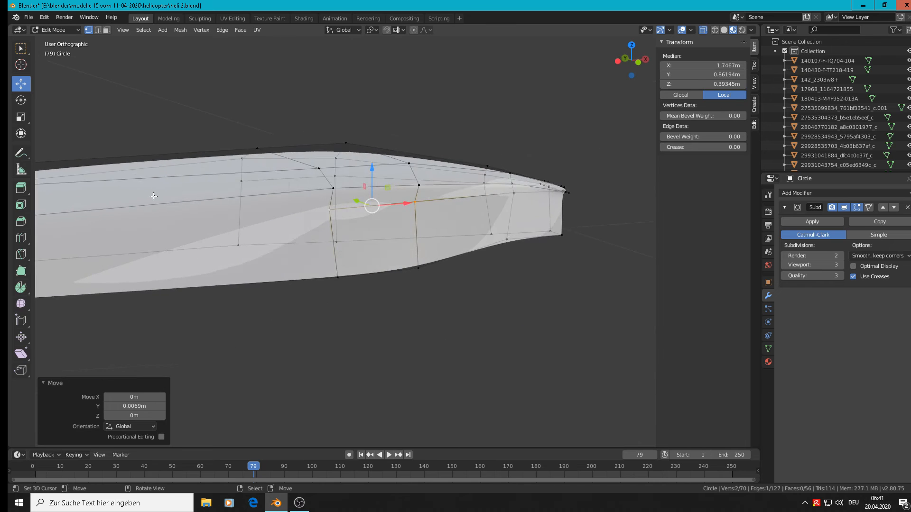
key(Tab)
middle_drag(401, 213, 488, 195)
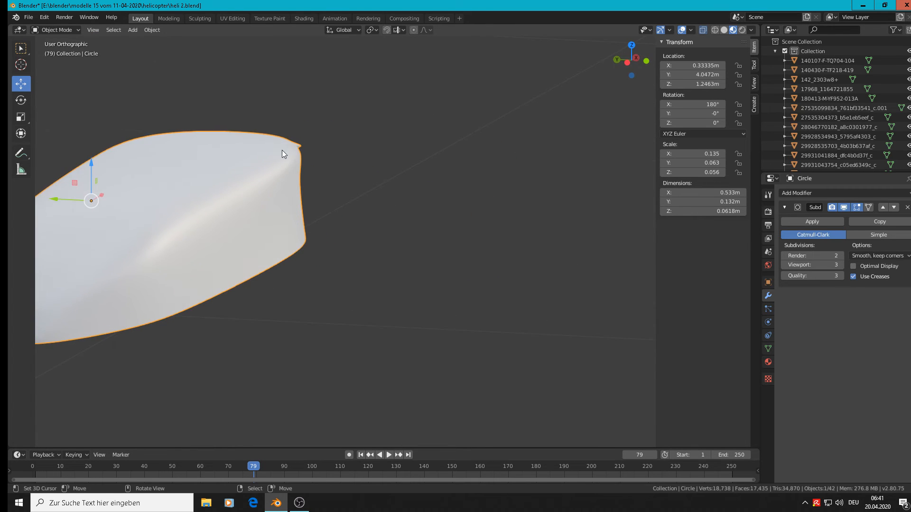
middle_drag(144, 181, 496, 224)
key(Tab)
middle_drag(443, 231, 419, 254)
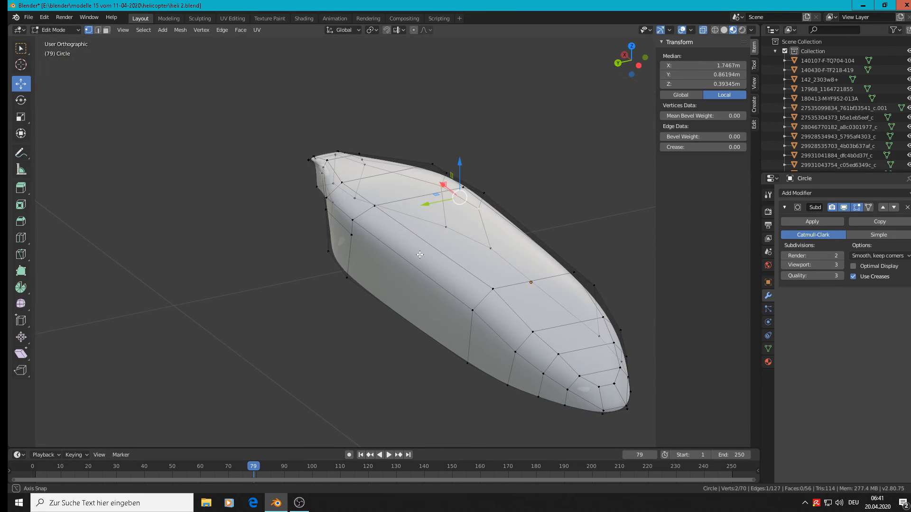
scroll(332, 203, up, 2)
click(325, 213)
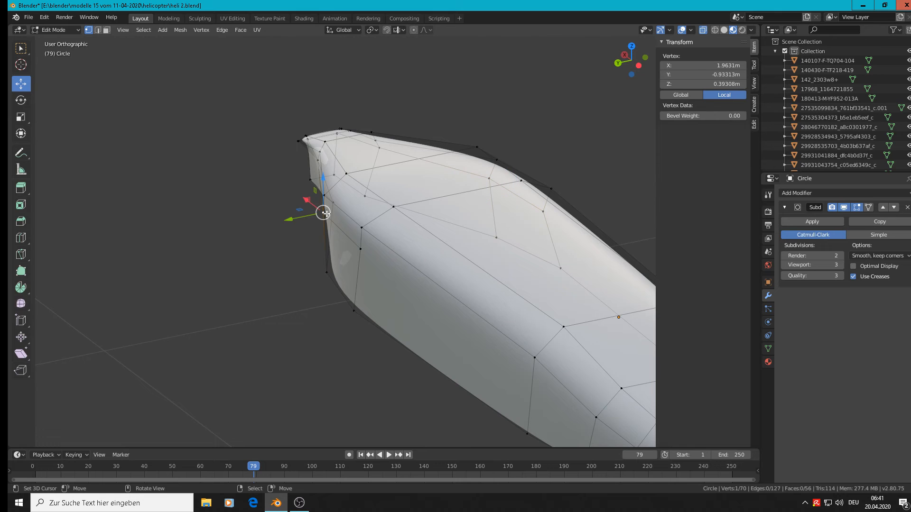
drag(289, 219, 303, 216)
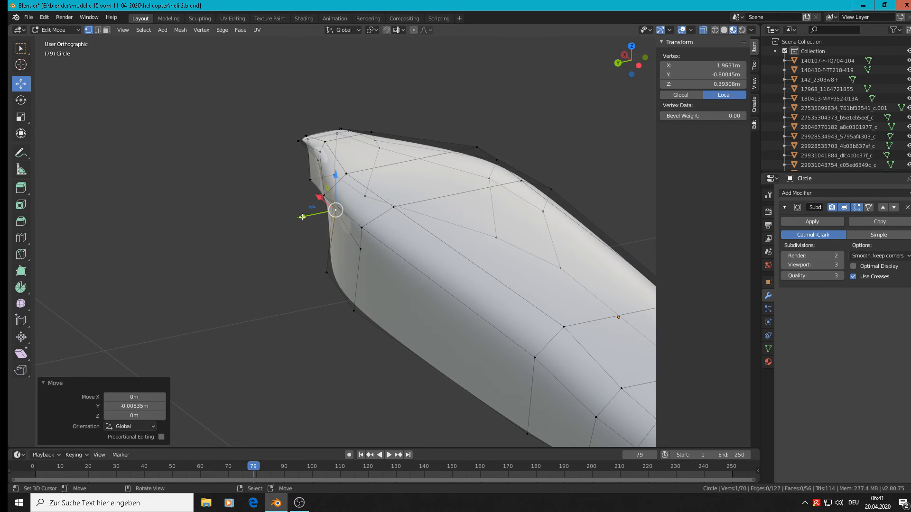
- Examine the body in Object Mode with Solid shading, return to LookDev shading, and inspect the tail end up close
mouse_move(304, 216)
middle_down()
mouse_move(353, 210)
mouse_move(356, 150)
mouse_move(368, 133)
mouse_move(352, 111)
mouse_move(363, 124)
mouse_move(323, 184)
mouse_move(656, 93)
middle_up()
key(Tab)
click(723, 29)
middle_drag(597, 152, 505, 225)
middle_drag(427, 180, 221, 281)
scroll(422, 268, down, 4)
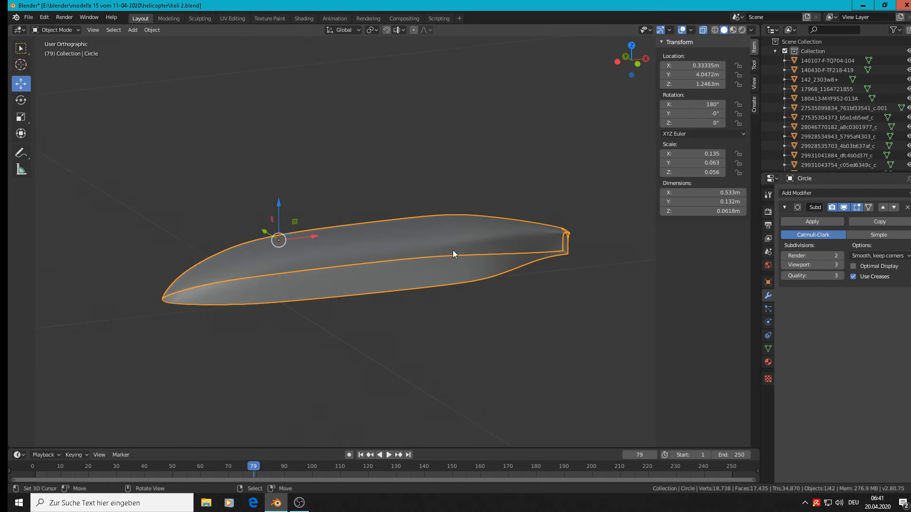
scroll(579, 219, up, 1)
mouse_move(580, 264)
middle_down()
mouse_move(608, 278)
mouse_move(591, 263)
middle_up()
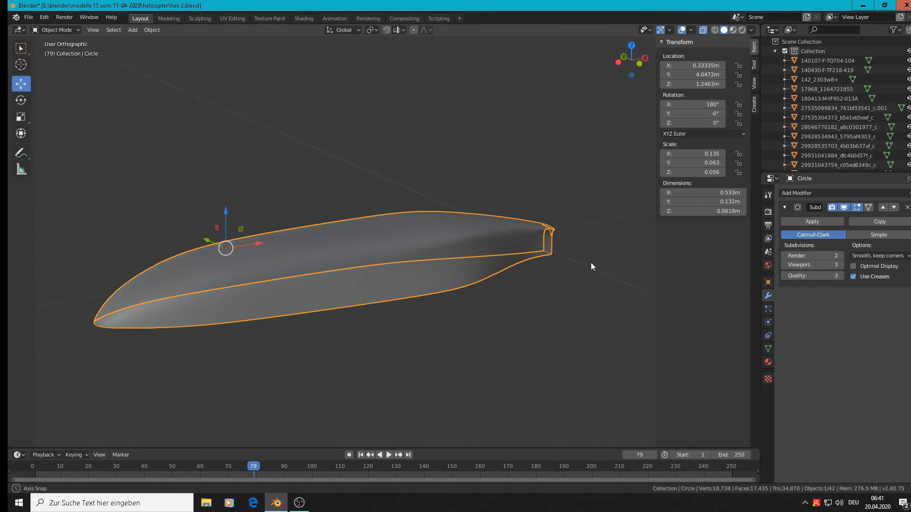
click(733, 31)
scroll(612, 232, up, 6)
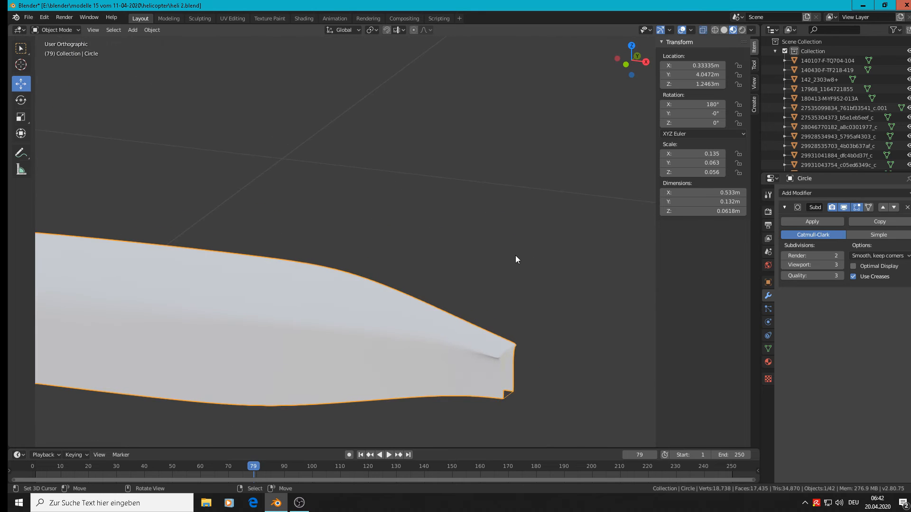
shift+middle_drag(532, 324, 482, 115)
scroll(494, 141, up, 4)
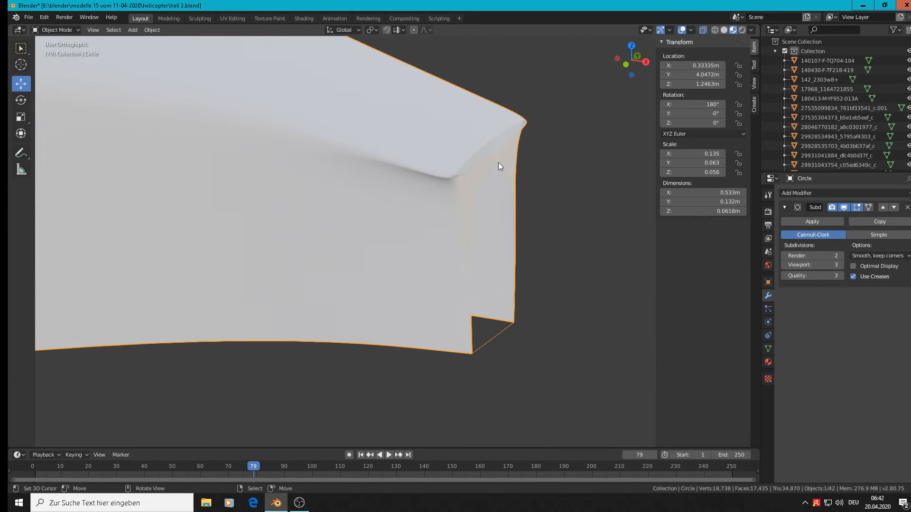
- In Edit Mode, delete the two closely spaced edges spanning the upper tail end and check the smoothed shape in Object Mode
key(Tab)
scroll(492, 163, up, 1)
middle_drag(492, 163, 466, 165)
scroll(427, 161, down, 1)
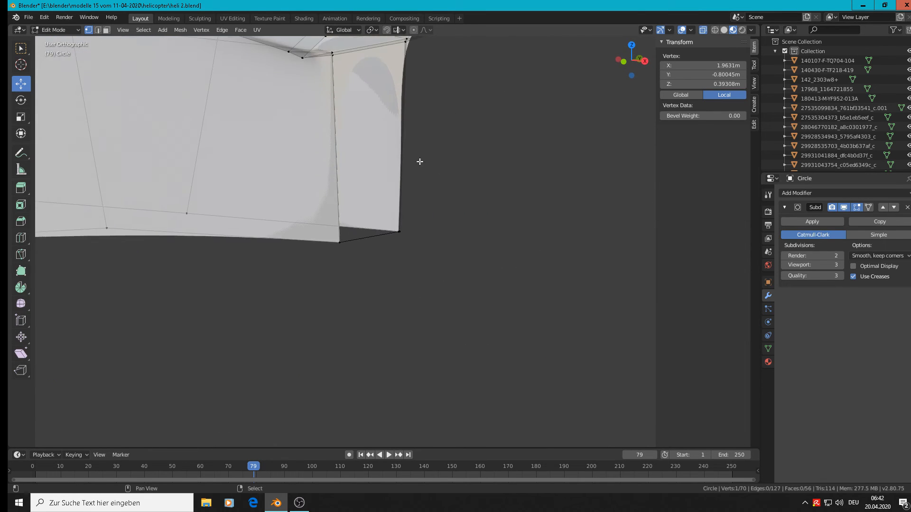
shift+middle_drag(439, 119, 500, 293)
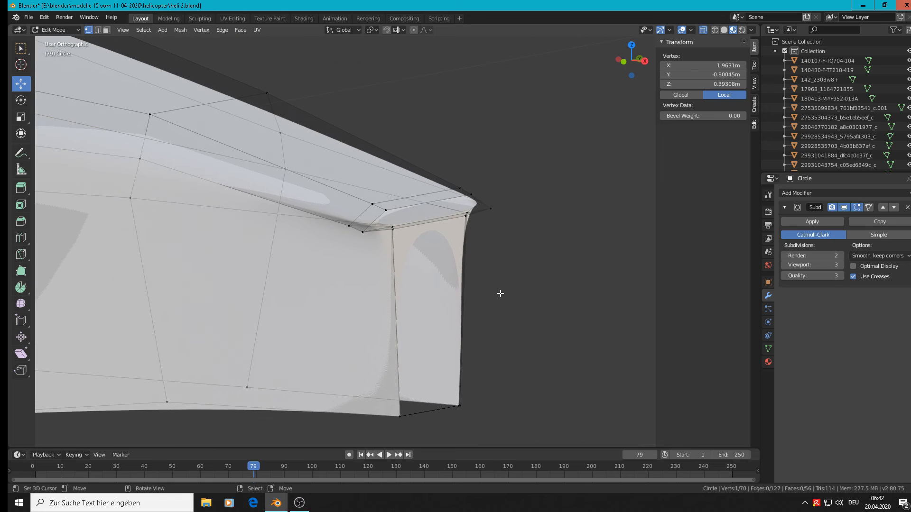
click(98, 29)
click(426, 219)
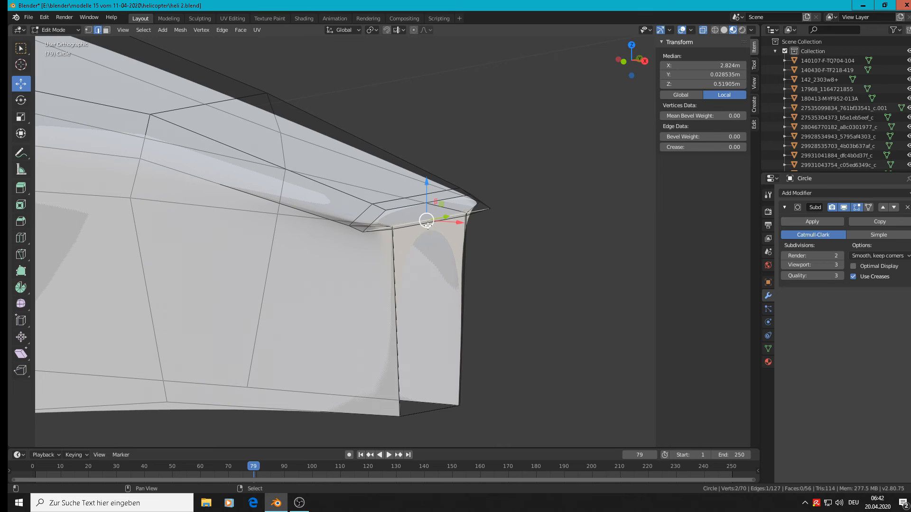
shift+click(427, 221)
key(x)
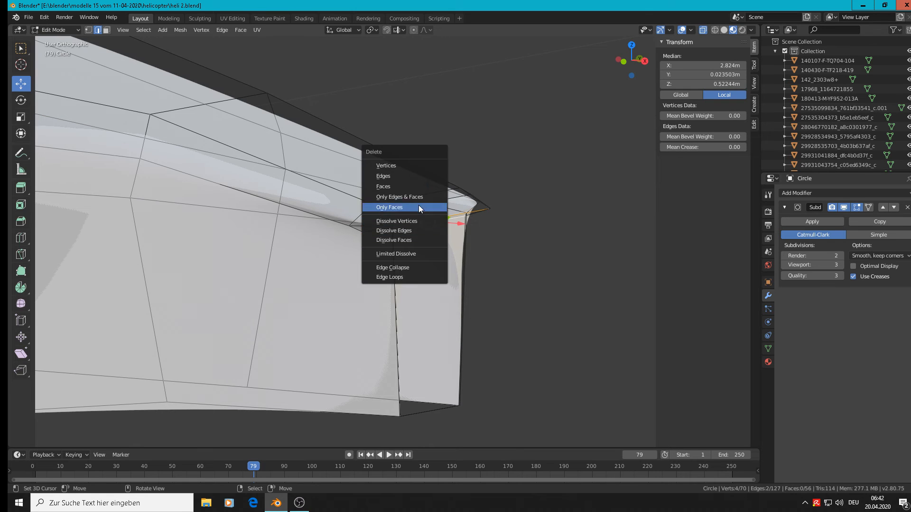
click(413, 176)
key(Tab)
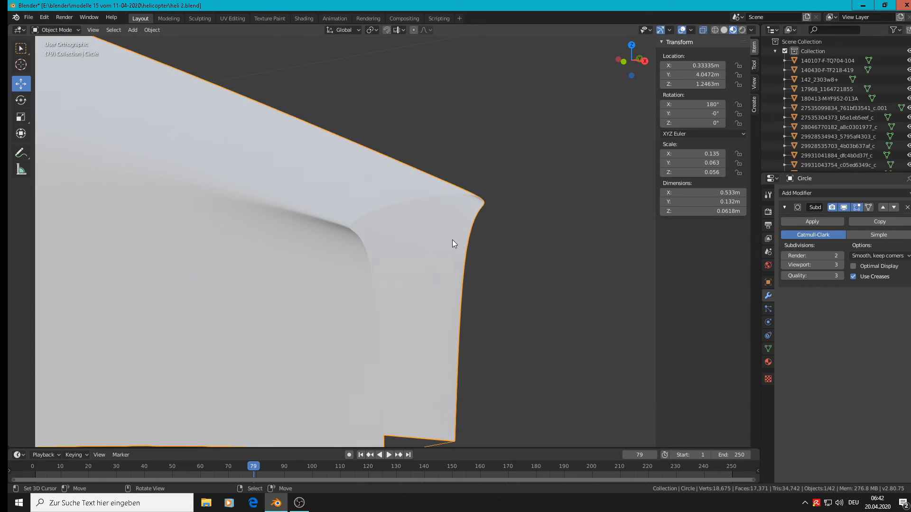
scroll(451, 240, down, 1)
scroll(383, 238, up, 3)
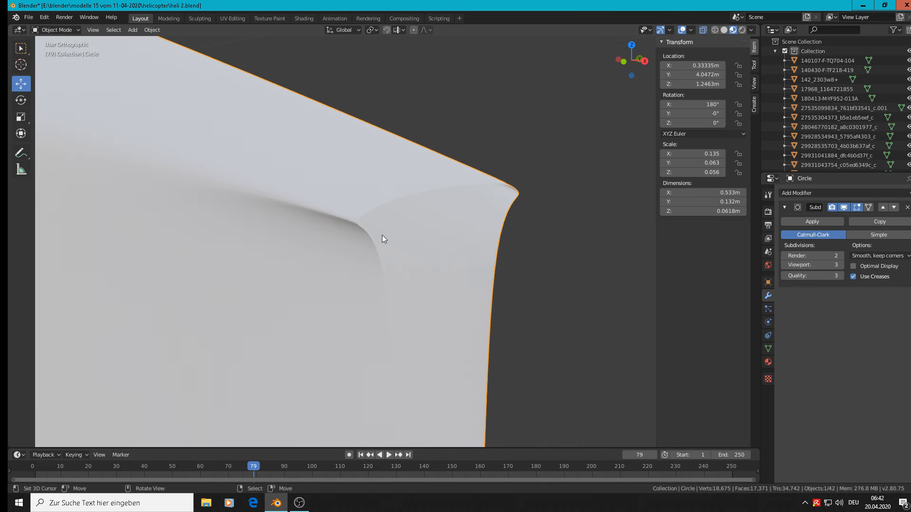
- Switch the mesh to vertex selection and select the outer upper corner vertex on each side of the tail-end opening
key(Tab)
scroll(379, 236, up, 2)
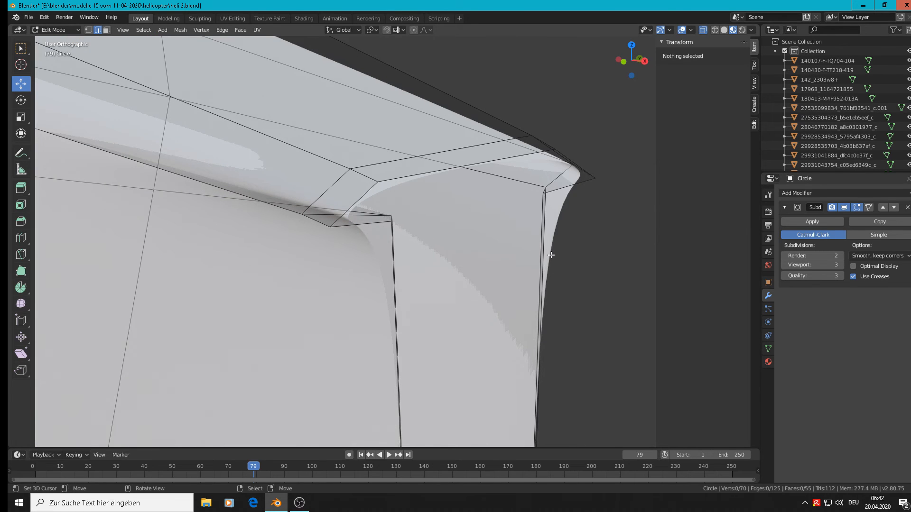
scroll(407, 236, up, 2)
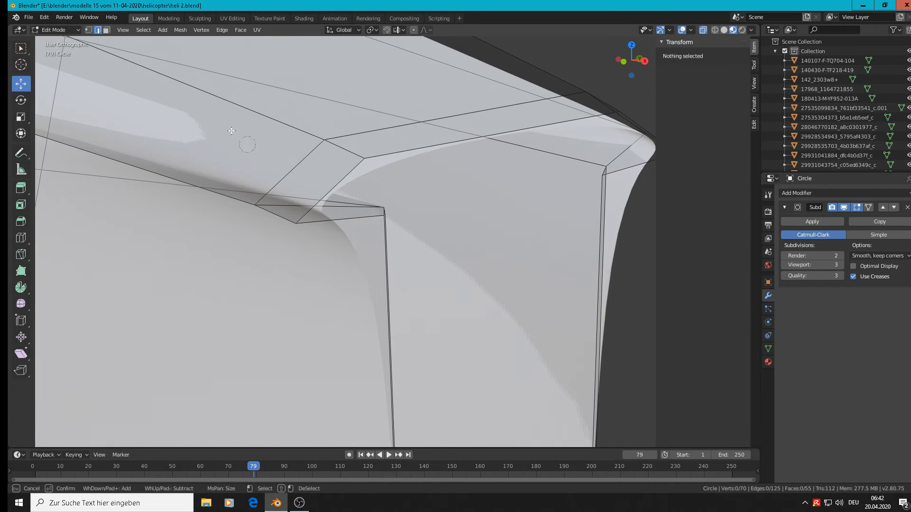
click(89, 29)
key(c)
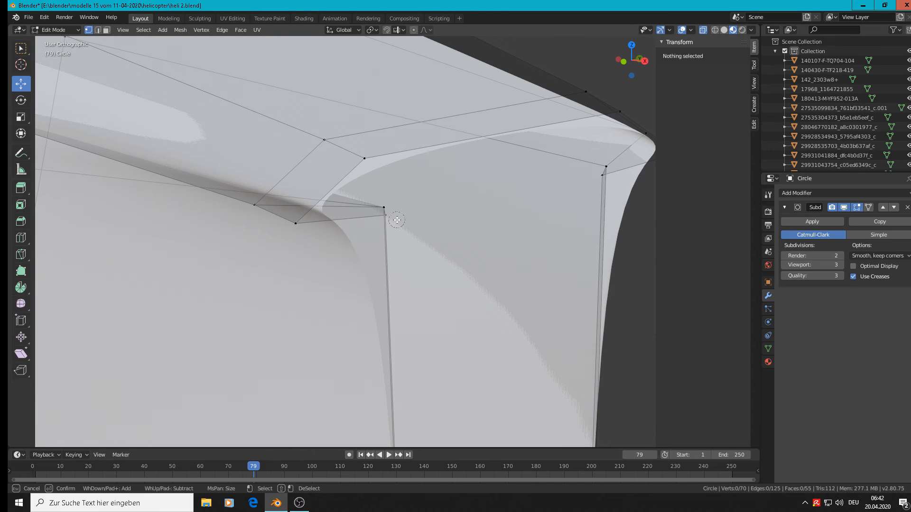
click(393, 218)
click(605, 180)
right_click(605, 180)
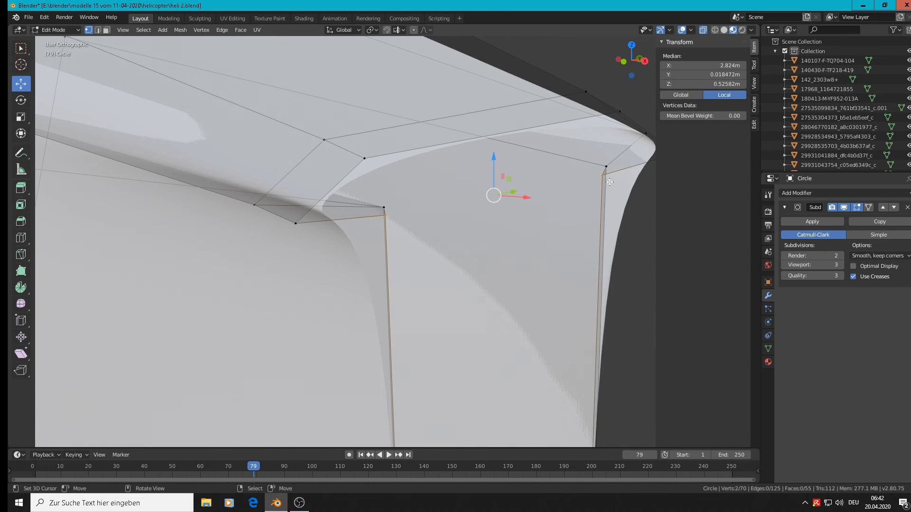
- Move the inner upper corner vertex on one side of the tail opening by -0.000585 m along Z and -0.00374 m along X
scroll(603, 229, down, 3)
middle_drag(581, 247, 590, 241)
middle_drag(615, 236, 570, 217)
scroll(407, 174, up, 5)
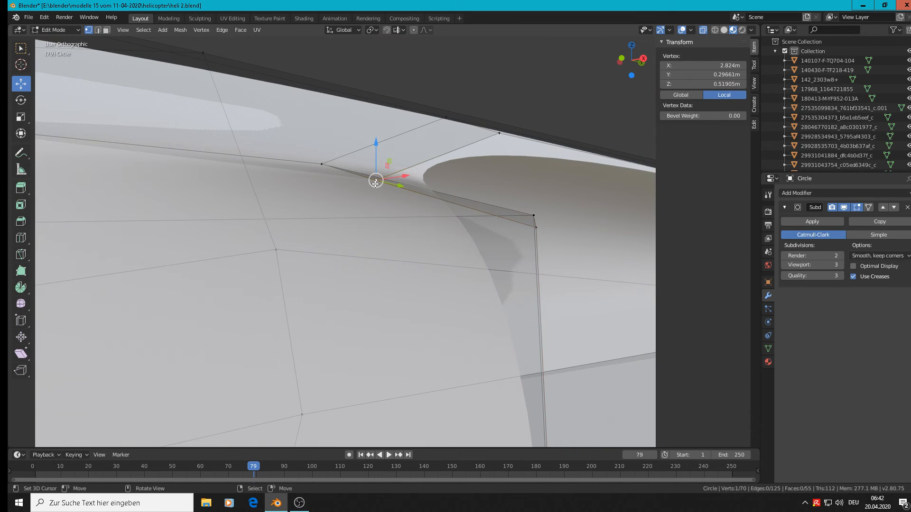
drag(534, 180, 537, 199)
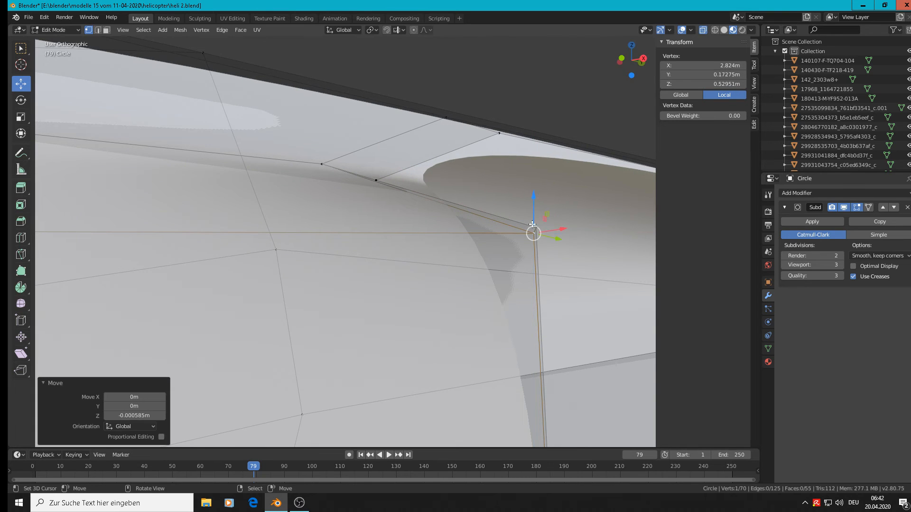
middle_drag(536, 205, 489, 260)
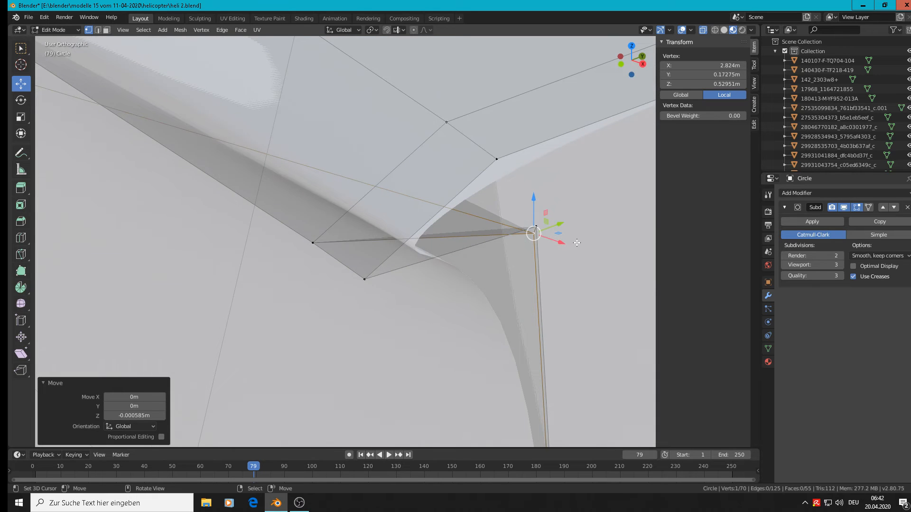
key(g)
key(x)
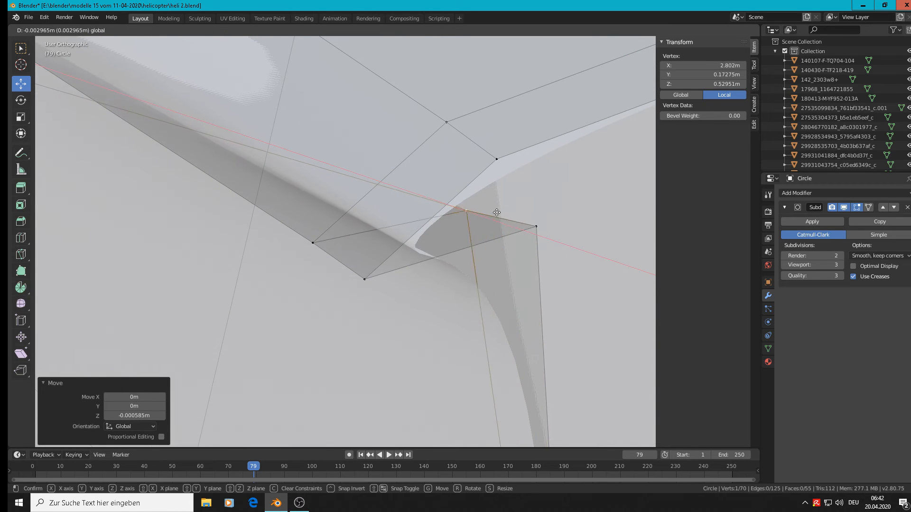
click(497, 213)
middle_drag(496, 213, 498, 271)
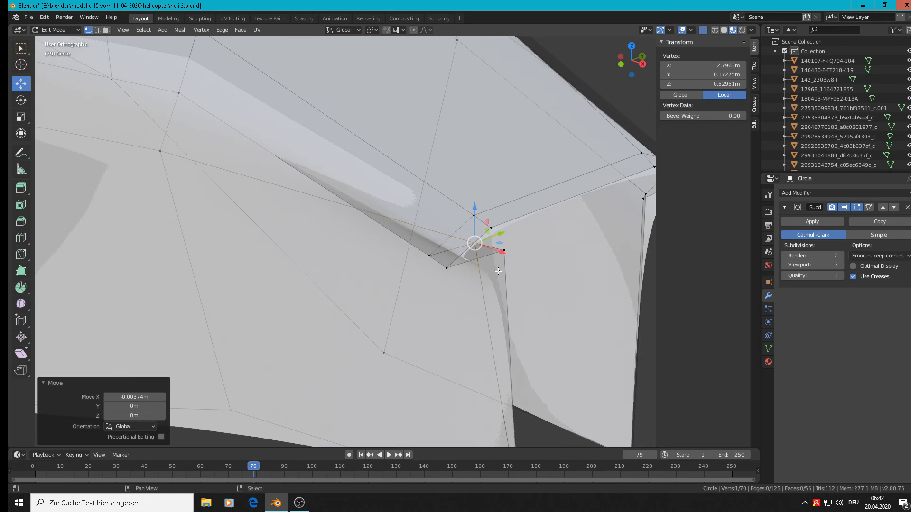
- Move the matching corner vertex on the opposite side of the tail opening by -0.00169 m along X and check the smoothed surface
shift+middle_drag(436, 256, 247, 217)
scroll(457, 153, up, 2)
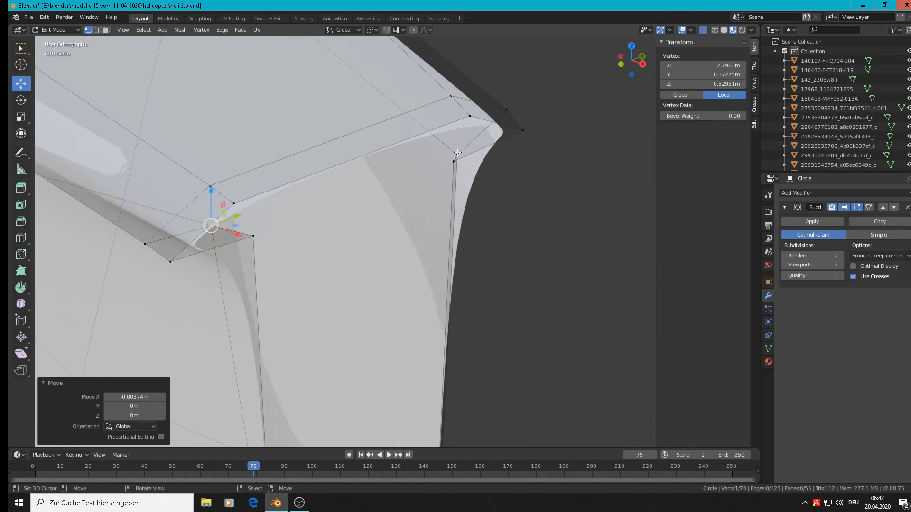
scroll(482, 148, up, 1)
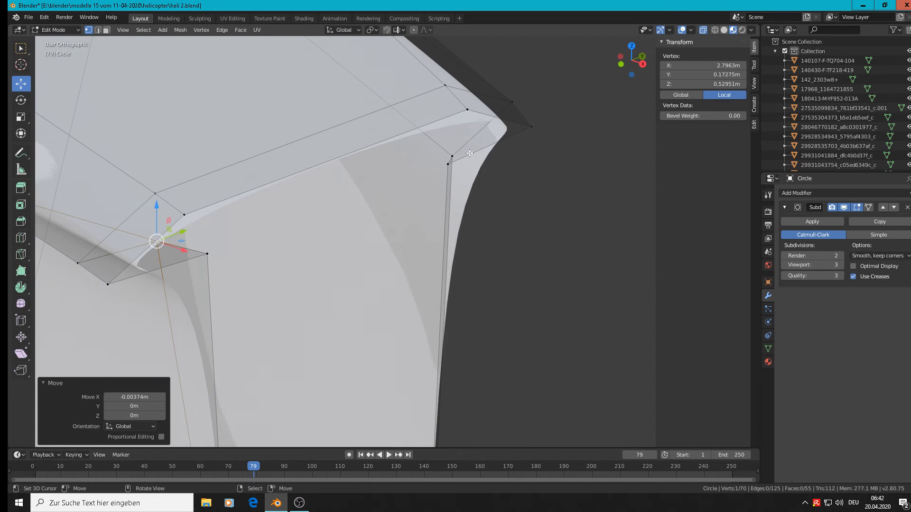
right_click(454, 160)
middle_drag(476, 166, 475, 158)
key(g)
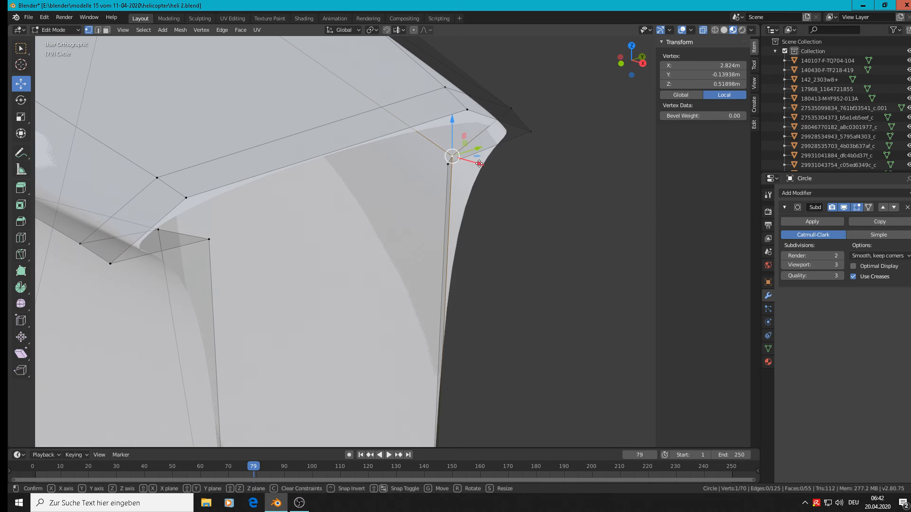
key(x)
click(458, 162)
scroll(459, 162, down, 2)
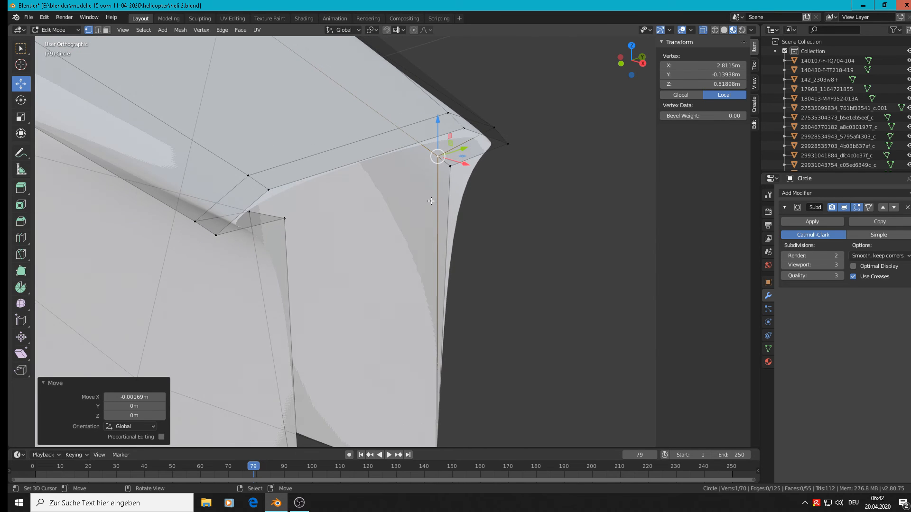
key(Tab)
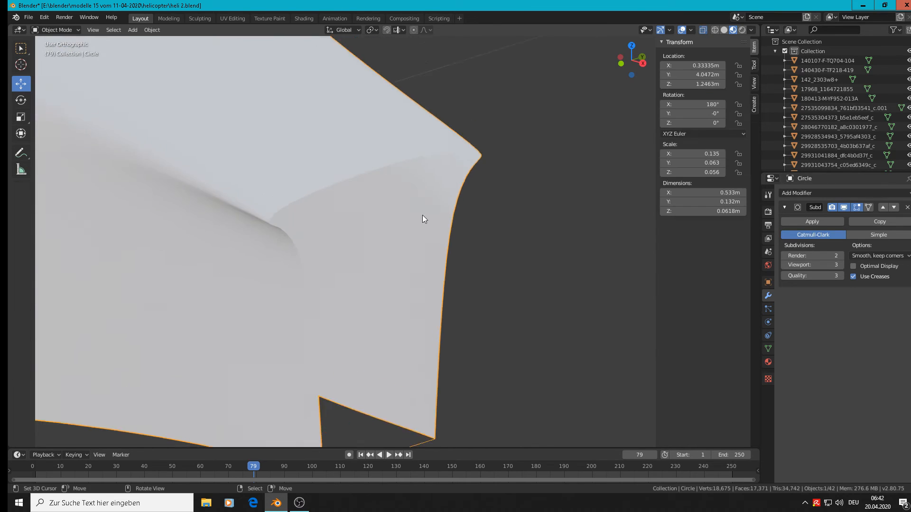
mouse_move(422, 215)
middle_down()
mouse_move(408, 227)
mouse_move(415, 216)
middle_up()
- Select the four upper corner vertices of the tail opening, two per side, and move them by -0.00263 m along Z
key(Tab)
scroll(386, 132, up, 2)
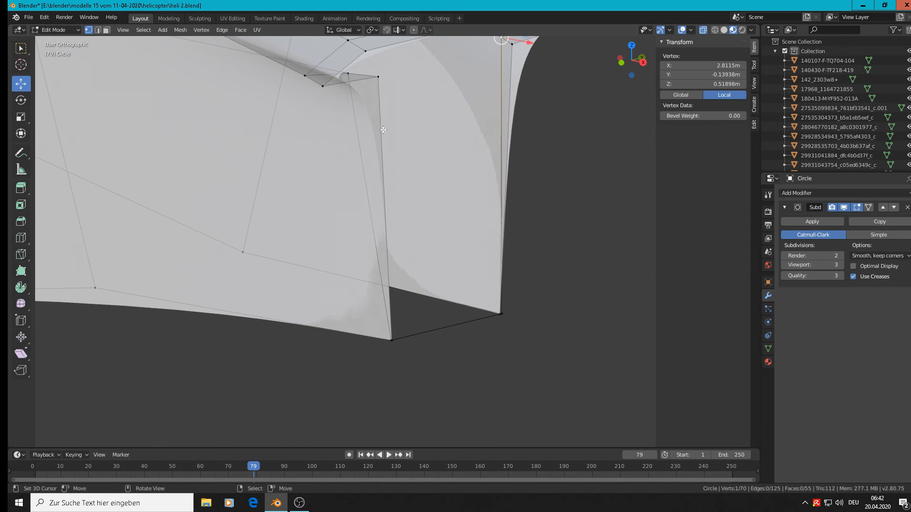
shift+middle_drag(380, 121, 352, 138)
right_drag(309, 115, 330, 116)
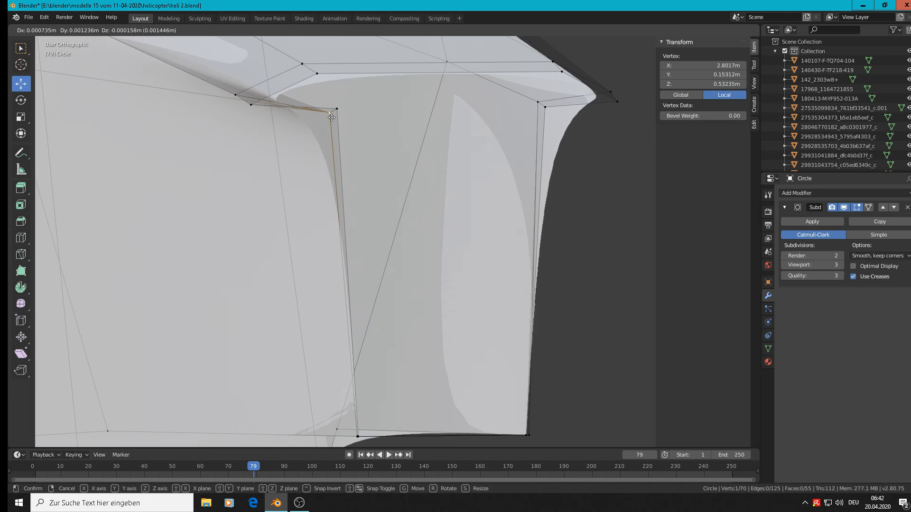
right_click(333, 115)
shift+right_click(337, 110)
shift+right_click(545, 108)
shift+right_click(538, 101)
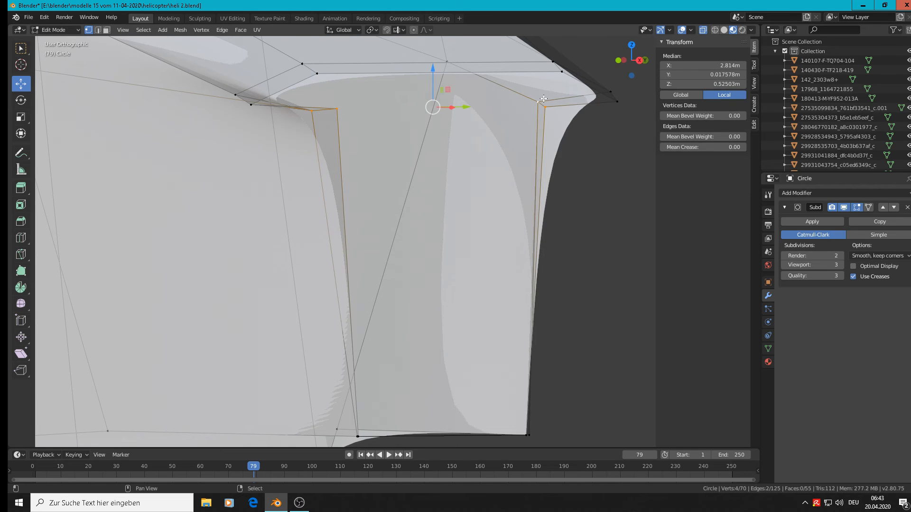
drag(441, 67, 315, 100)
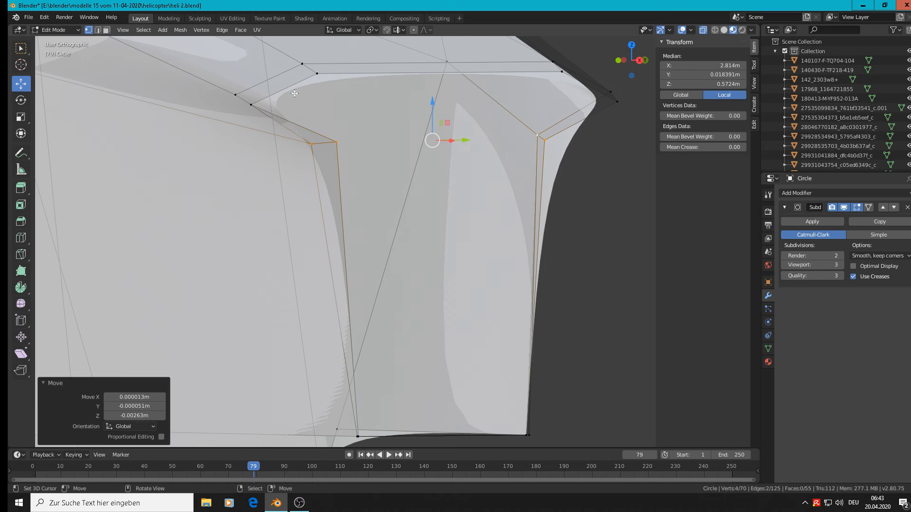
- Select the two protruding outer vertices on each side above the tail opening and scale them to 0.883 along Y
right_click(261, 108)
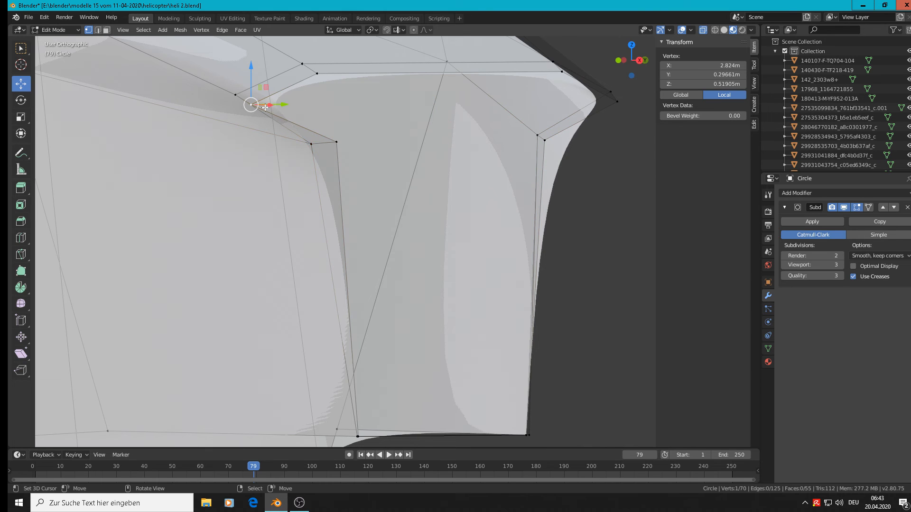
shift+right_click(619, 98)
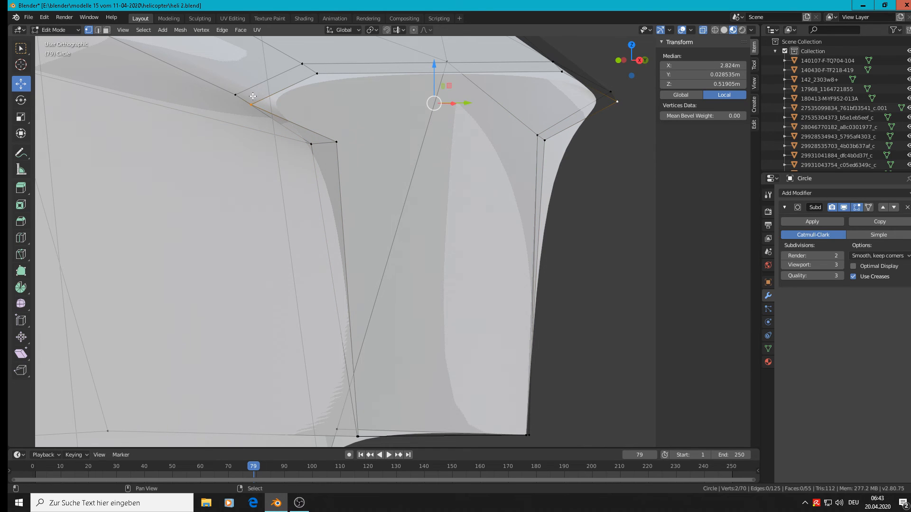
shift+right_click(237, 95)
middle_drag(237, 95, 536, 166)
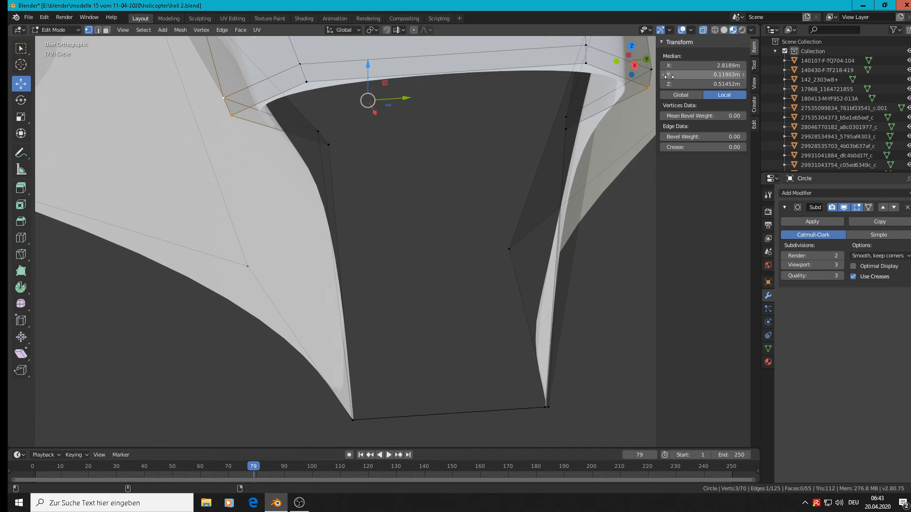
shift+right_click(652, 71)
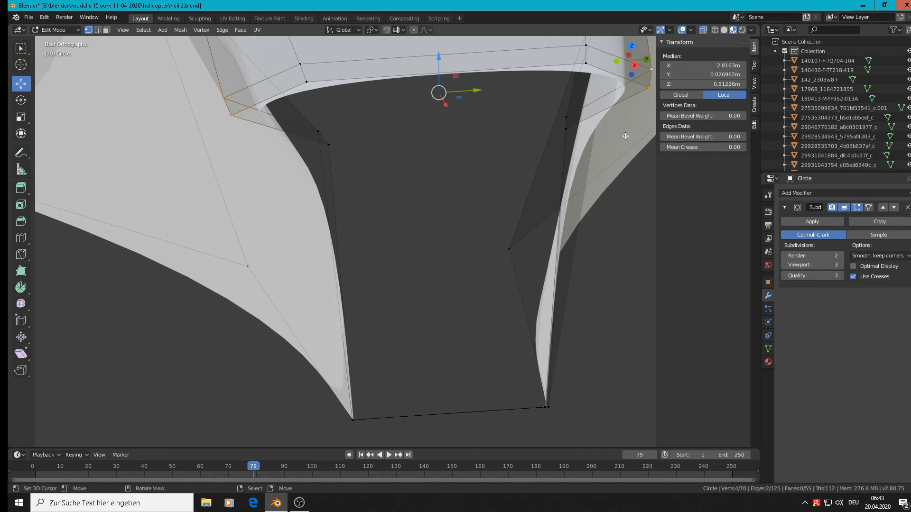
scroll(624, 136, down, 2)
key(s)
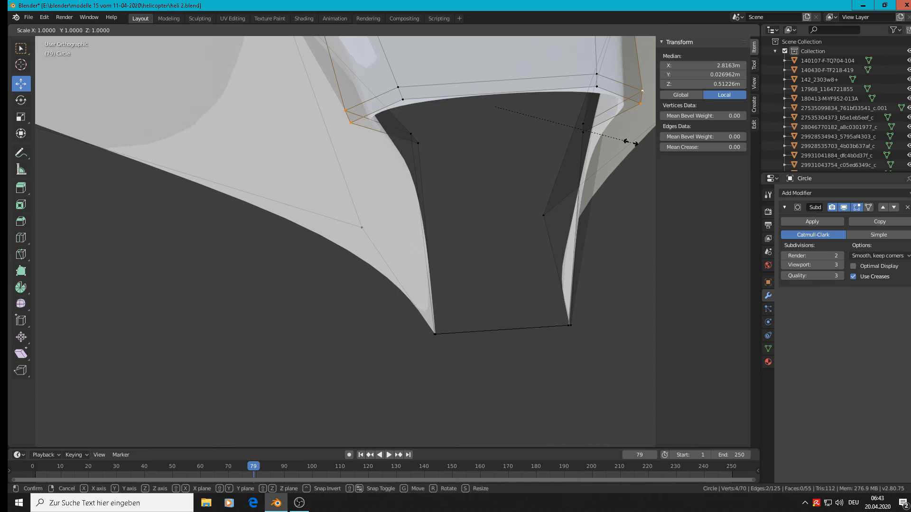
key(y)
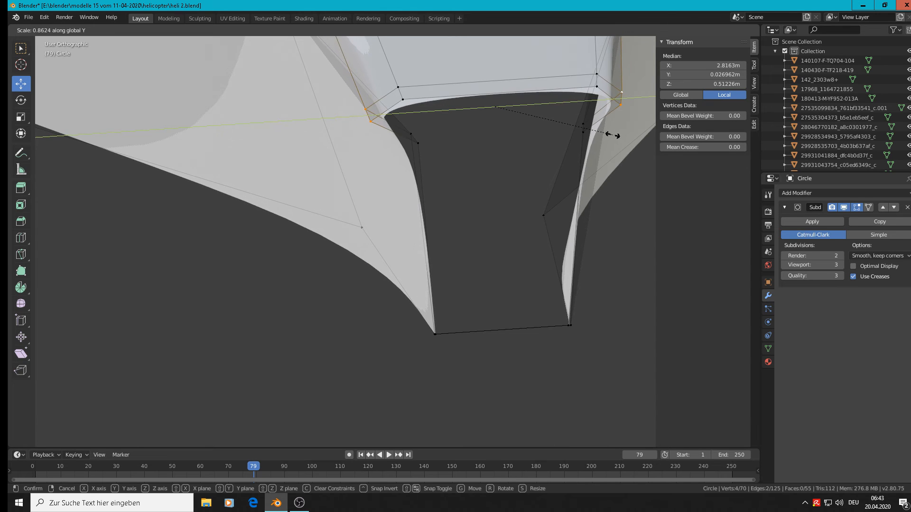
click(615, 136)
- Lower the four outer vertices above the tail opening slightly along Z and inspect the smoothed body in Object Mode
scroll(526, 158, down, 1)
middle_drag(505, 125, 475, 42)
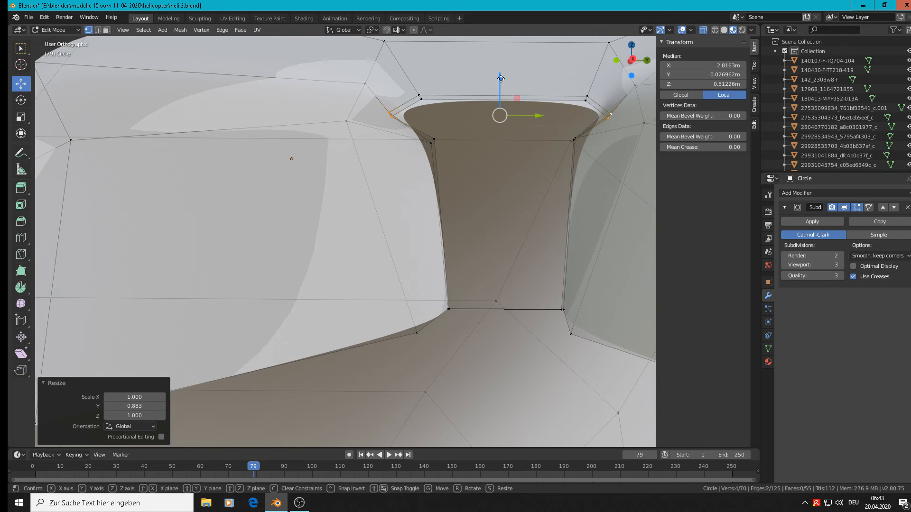
drag(506, 84, 504, 90)
scroll(518, 171, down, 1)
key(Tab)
scroll(516, 216, down, 4)
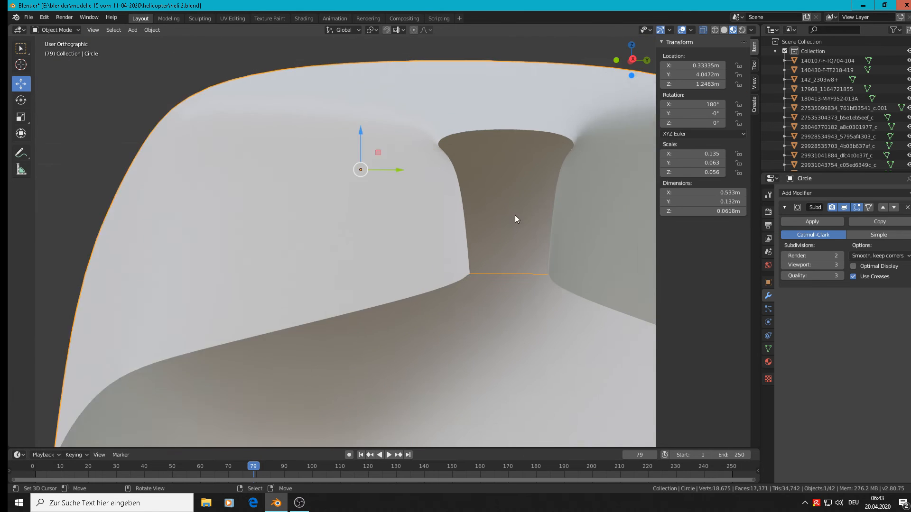
middle_drag(504, 245, 505, 273)
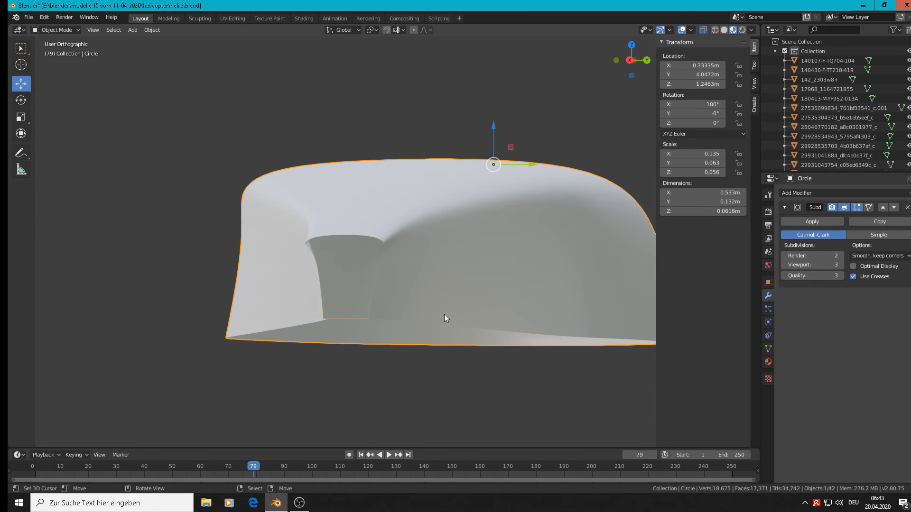
- Delete the edge closing the bottom of the tail opening and inspect the smoothed body in Object Mode
key(Tab)
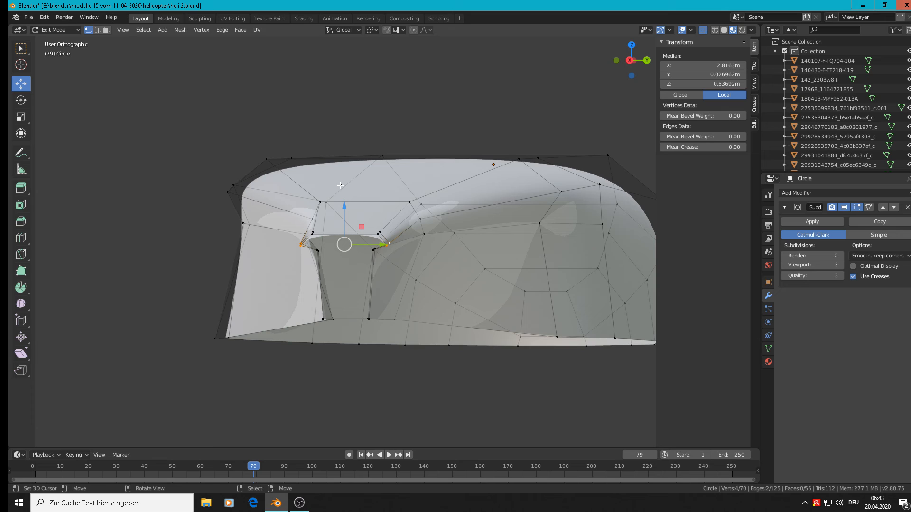
click(98, 30)
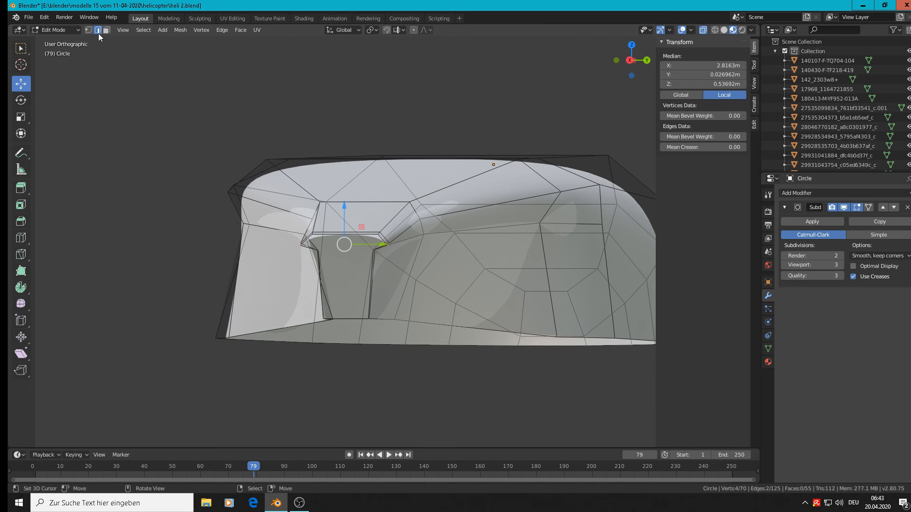
click(352, 321)
key(x)
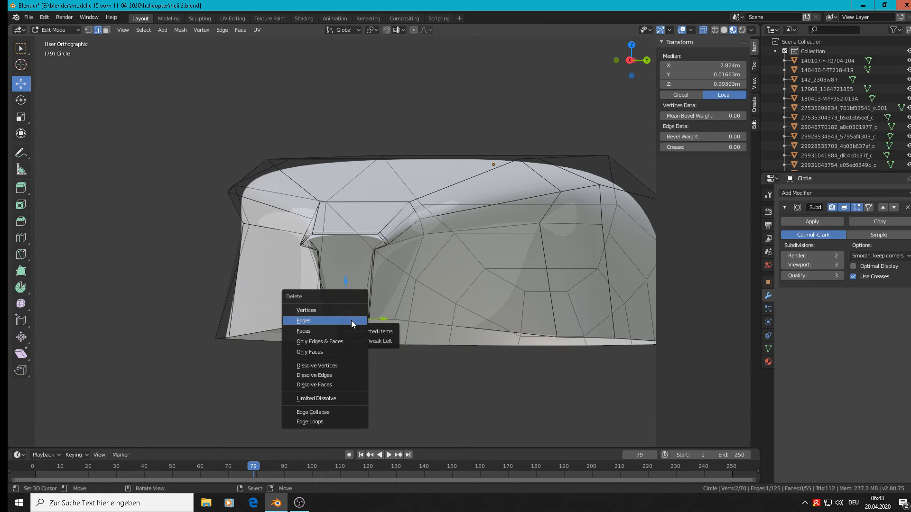
click(351, 320)
middle_drag(343, 345, 429, 346)
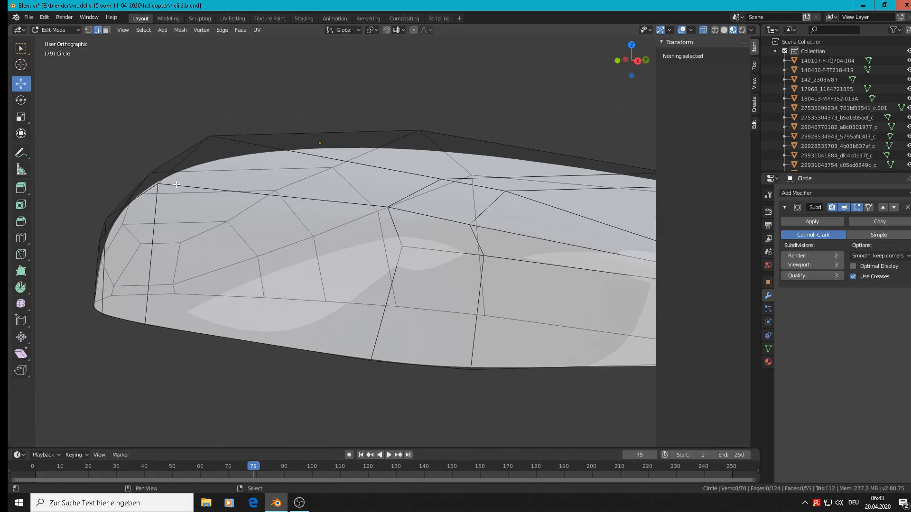
shift+middle_drag(332, 213, 612, 59)
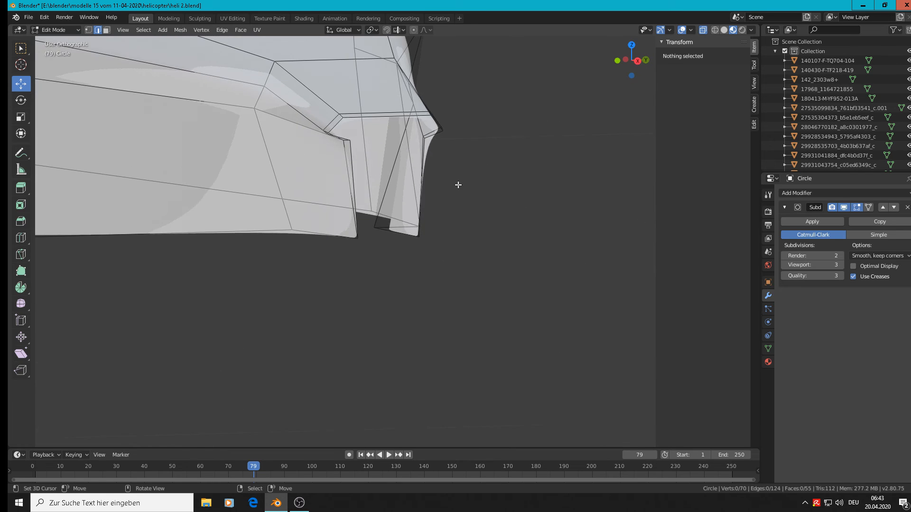
key(Tab)
middle_drag(413, 231, 500, 146)
scroll(487, 232, down, 9)
- Select the opposing pair of bottom-rim vertices just ahead of the tail opening and scale them to 0.680 along Y
key(Tab)
scroll(432, 164, up, 3)
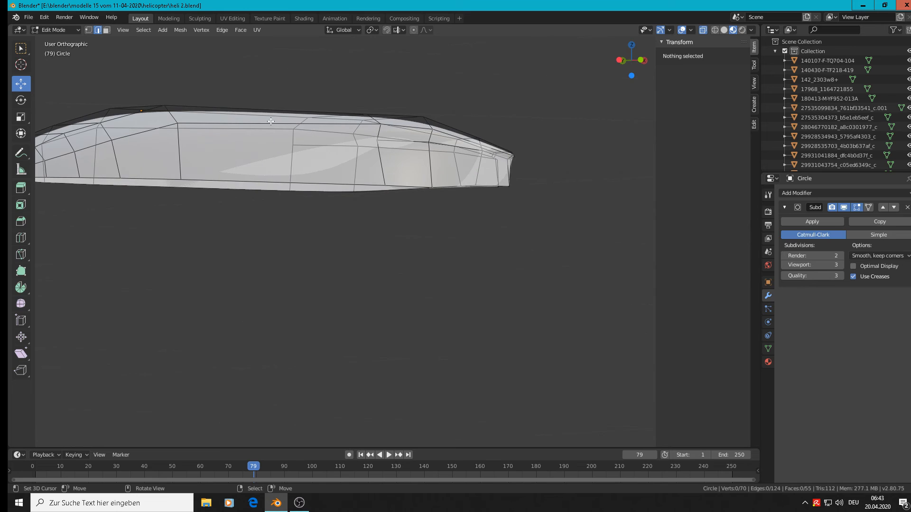
click(89, 30)
scroll(386, 189, up, 2)
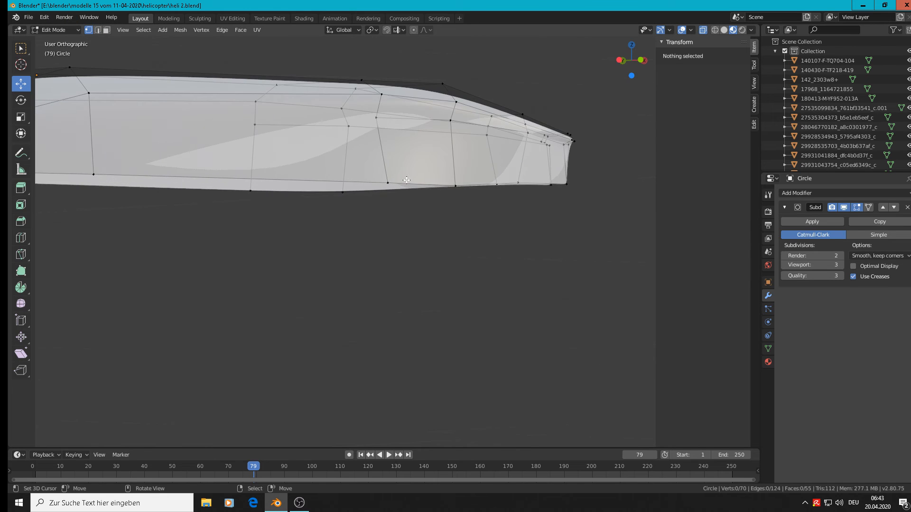
right_click(386, 186)
middle_drag(374, 203, 288, 269)
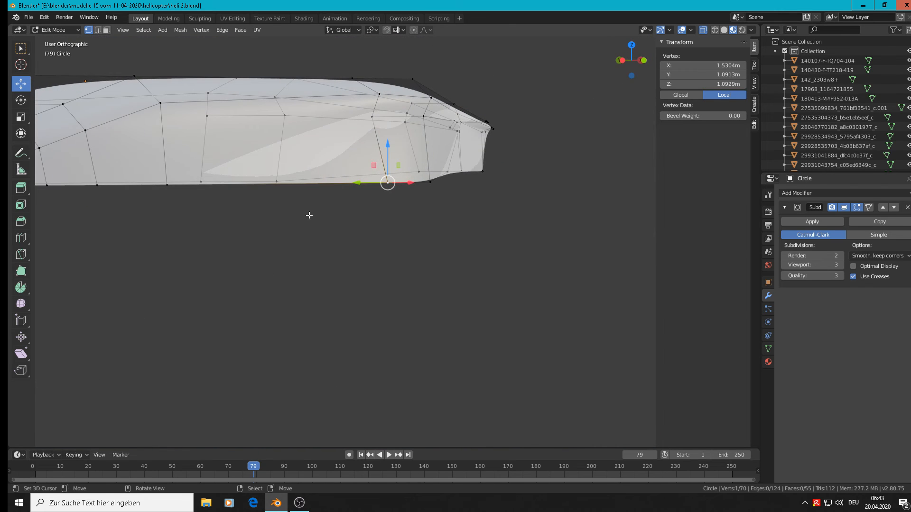
middle_drag(443, 185, 472, 202)
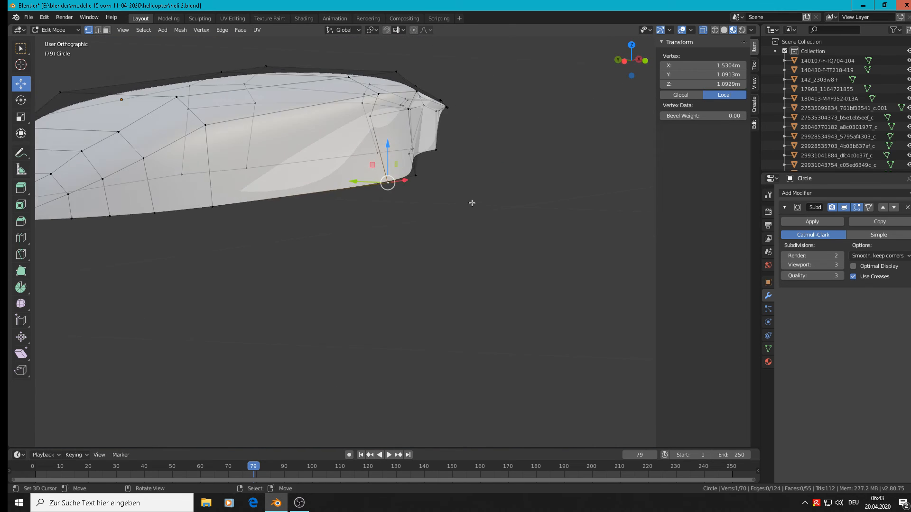
middle_drag(473, 254, 429, 267)
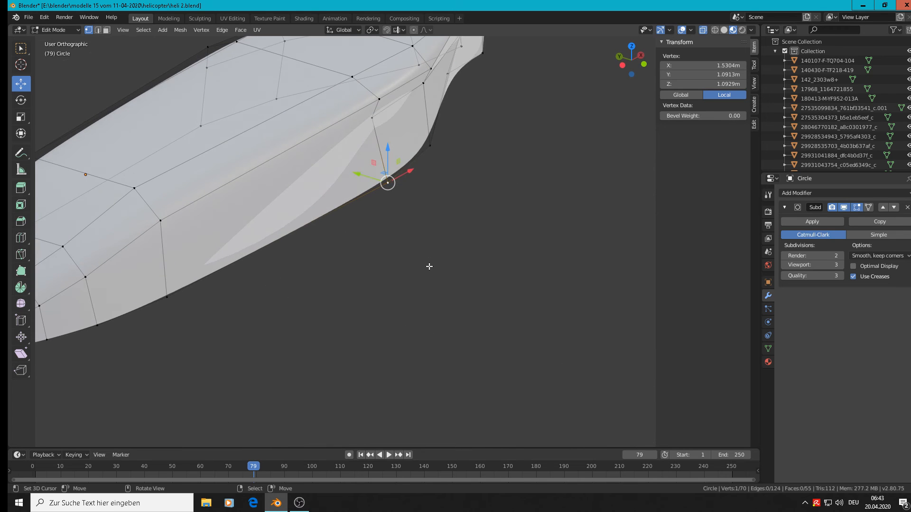
click(433, 147)
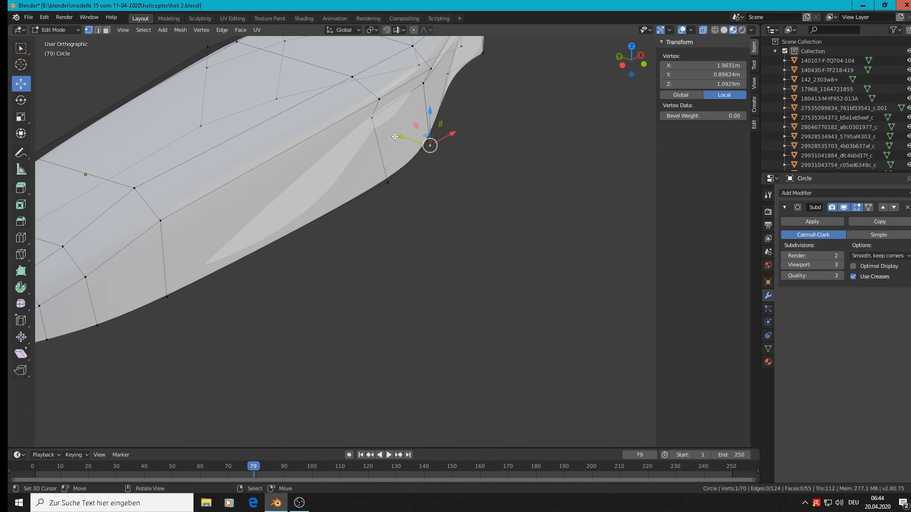
shift+click(277, 98)
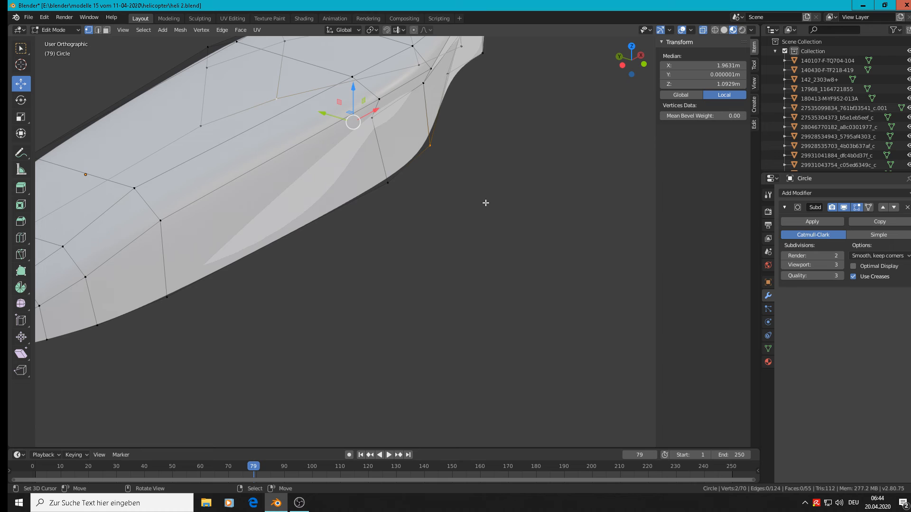
key(s)
key(y)
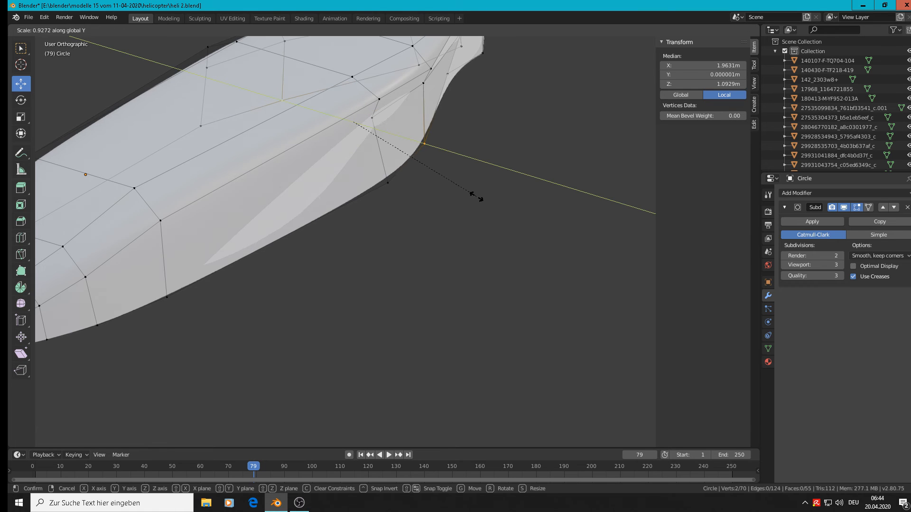
click(443, 170)
- Widen the same bottom-rim vertex pair by a factor of about 1.1 along Y and inspect the body in Object Mode
middle_drag(447, 169, 479, 224)
key(s)
key(y)
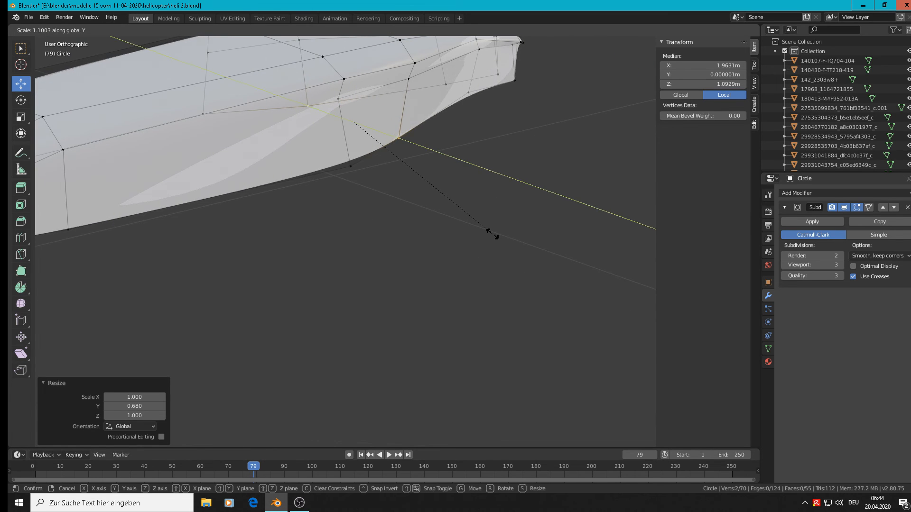
click(491, 233)
key(Tab)
middle_drag(469, 207, 447, 128)
middle_drag(538, 264, 518, 261)
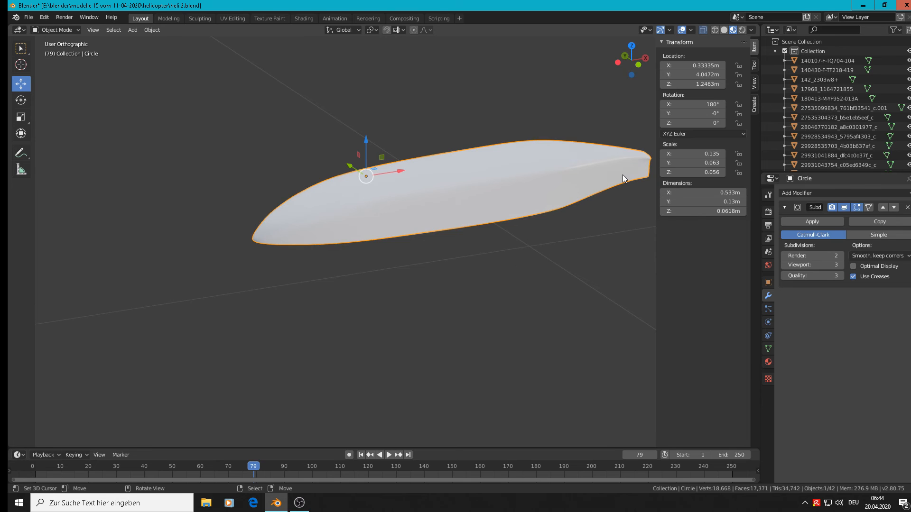
- Hide the sidebar, switch to the front view with the reference photos, and save the current file
key(n)
scroll(617, 173, down, 5)
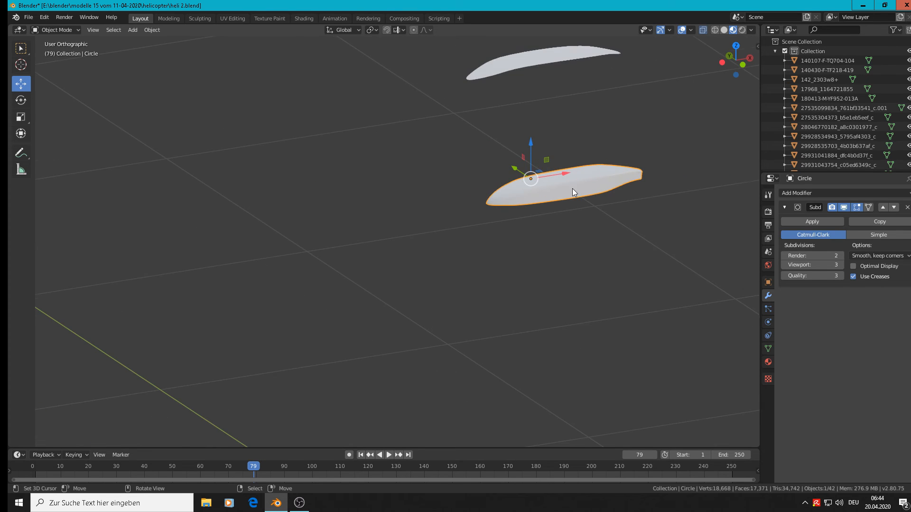
key(Up)
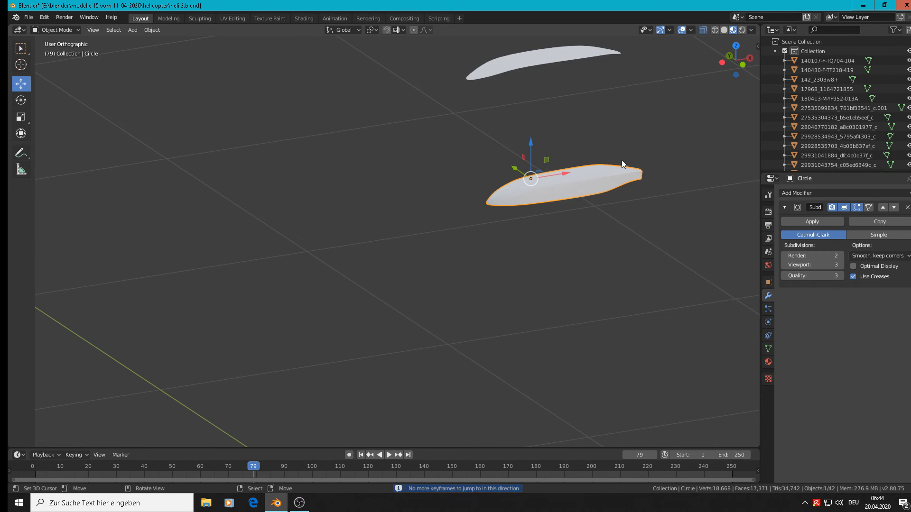
key(KP_1)
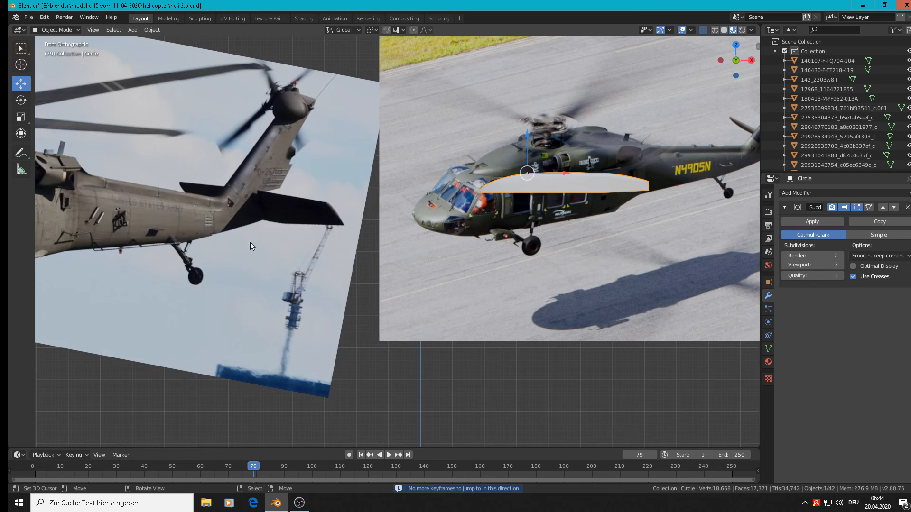
scroll(247, 240, down, 2)
click(30, 17)
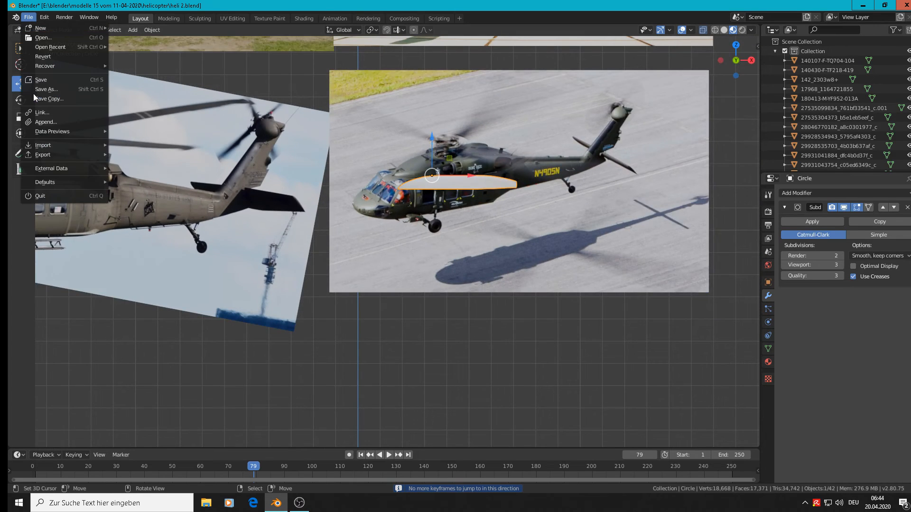
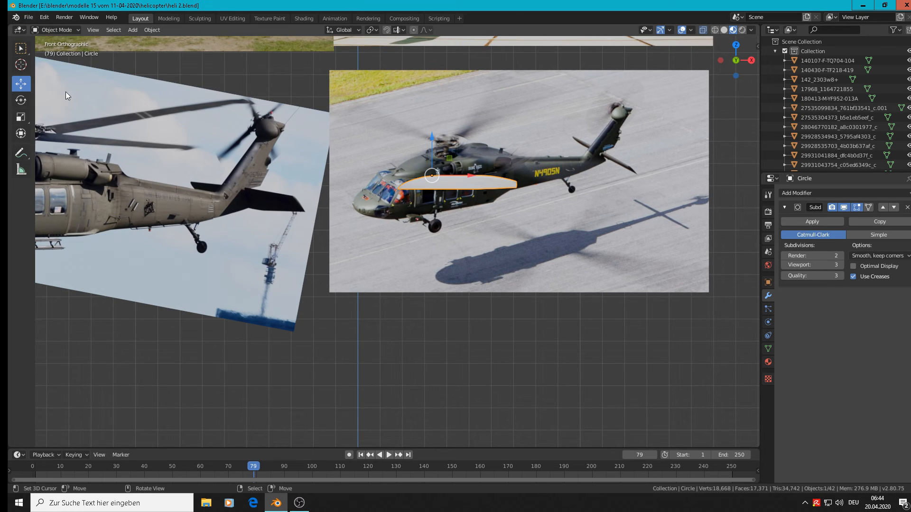
- Save the project under the new file name heli 3.blend in the helicopter folder
click(30, 18)
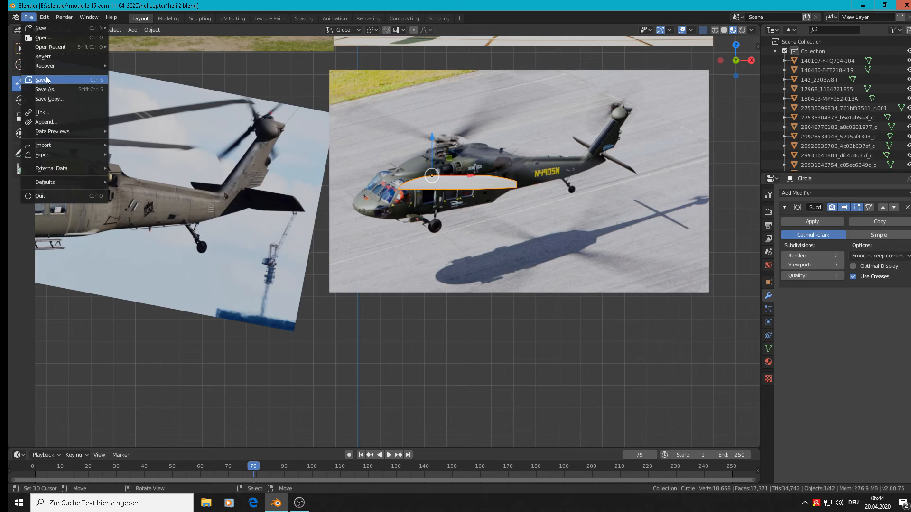
click(52, 90)
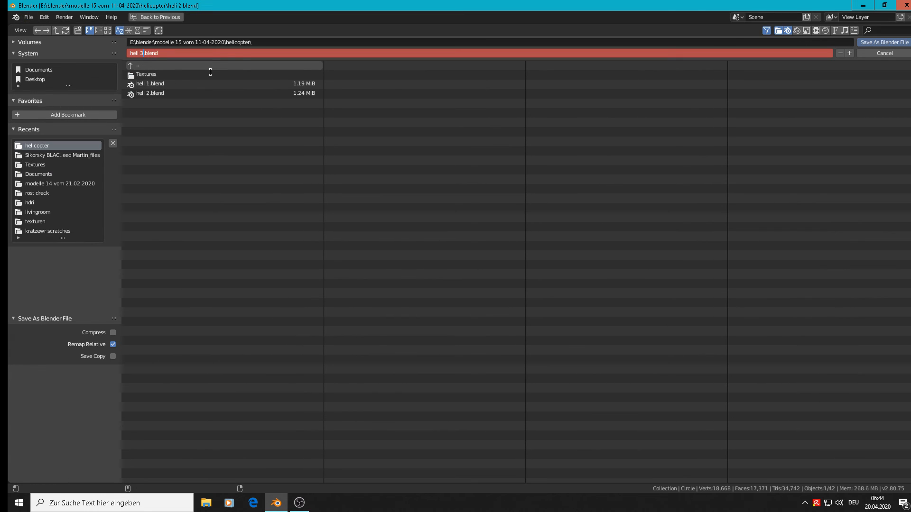
text(3)
key(Return)
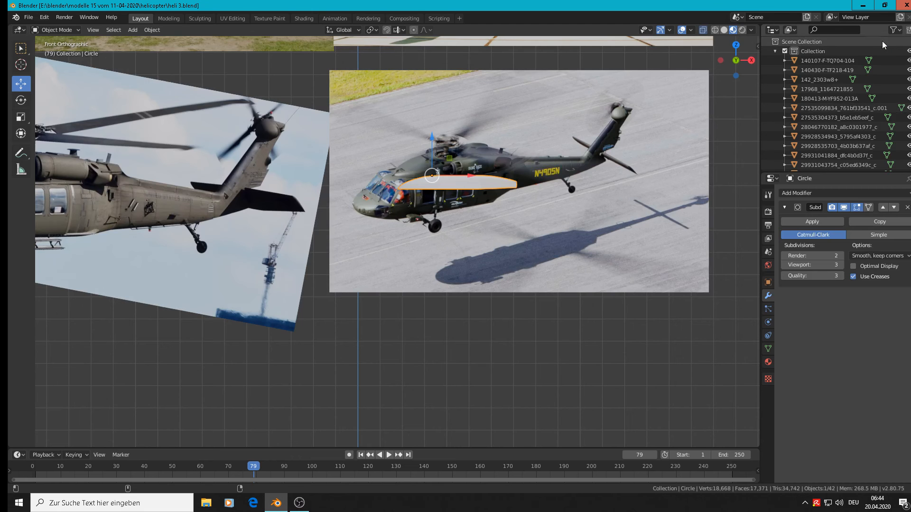
- Move the body part by -3.01 m along X and 1.26 m along Z onto the white helicopter photo
scroll(587, 212, down, 5)
scroll(565, 223, down, 1)
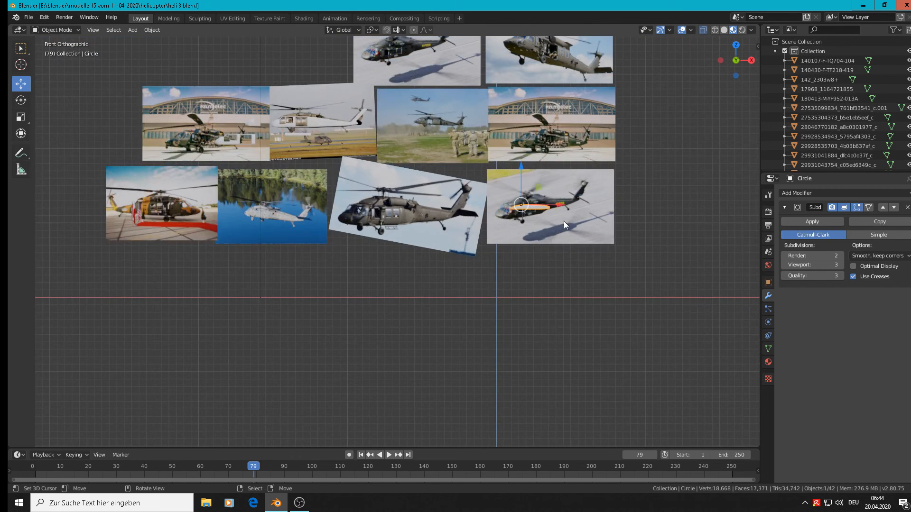
scroll(563, 221, up, 3)
key(g)
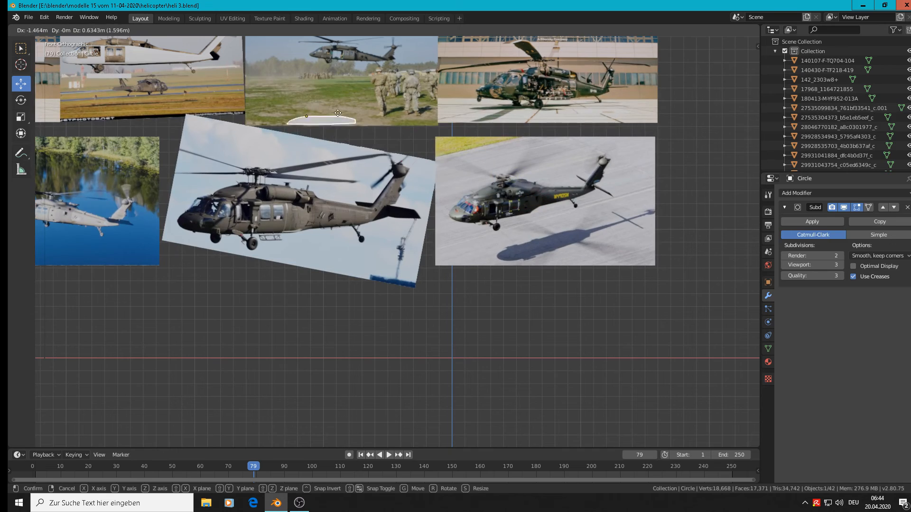
click(166, 44)
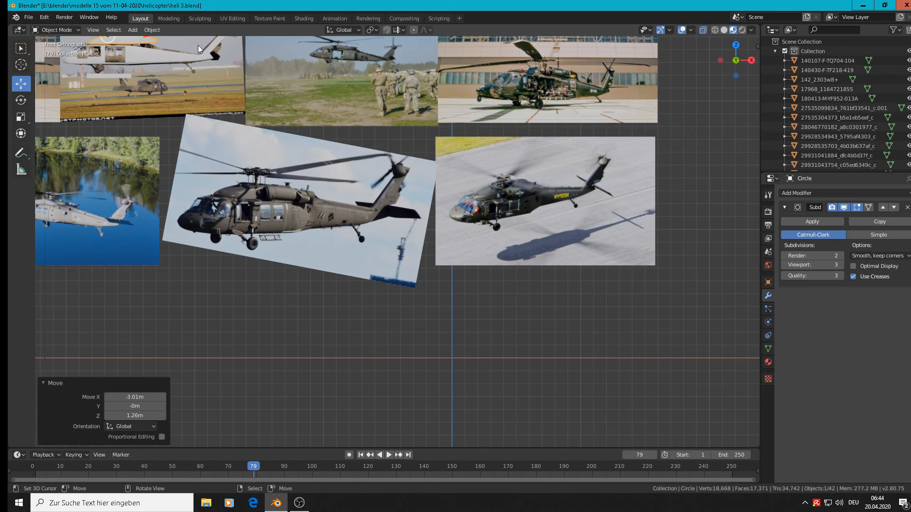
- Position the part over the photo's roof by moving it -0.0298 m along X and -0.00926 m along Z
shift+middle_drag(256, 80, 647, 226)
scroll(547, 202, up, 7)
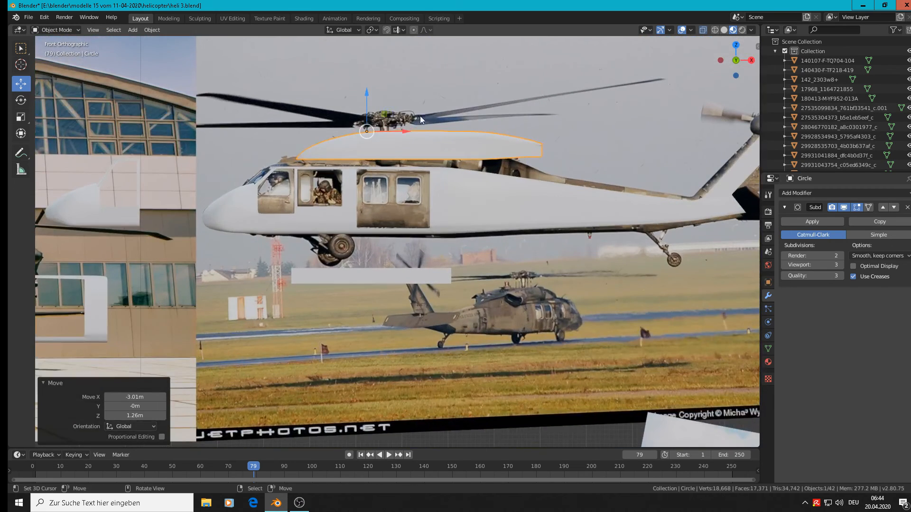
key(g)
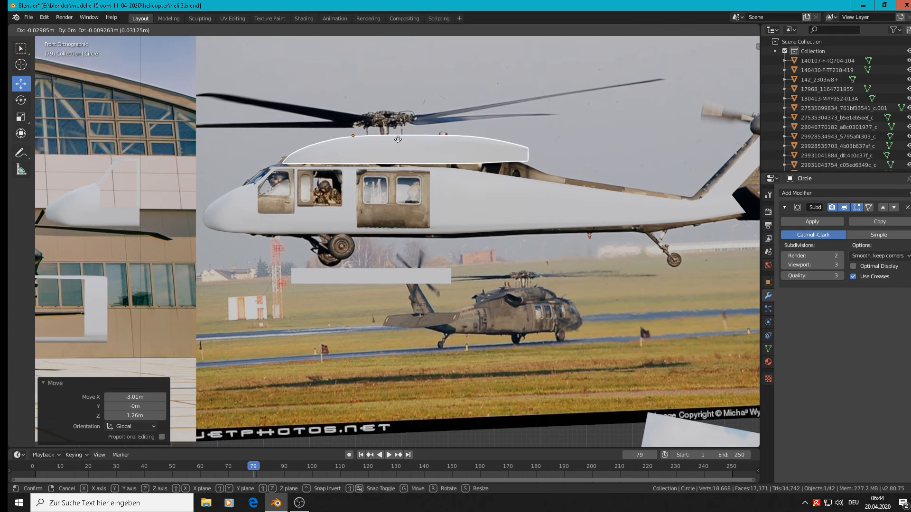
click(398, 140)
- Move the roof part by -0.005 m along Z toward the fuselage
scroll(454, 161, up, 2)
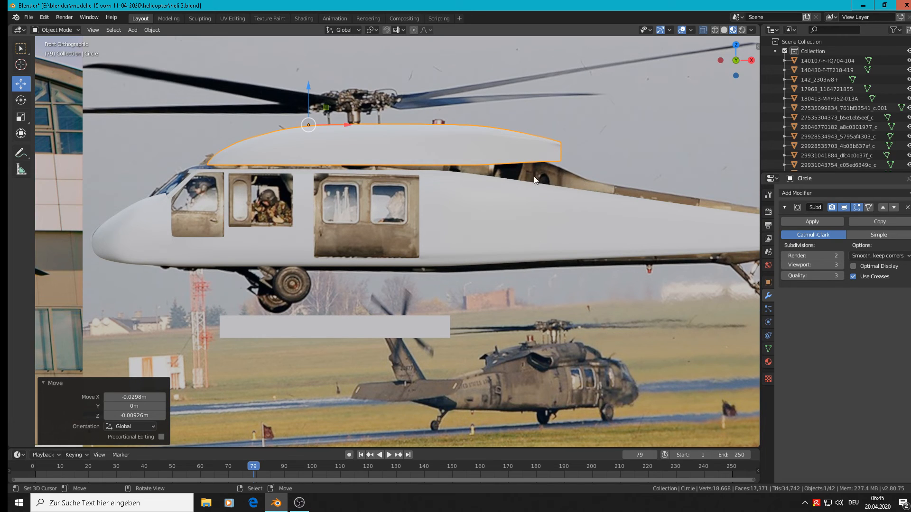
key(g)
key(z)
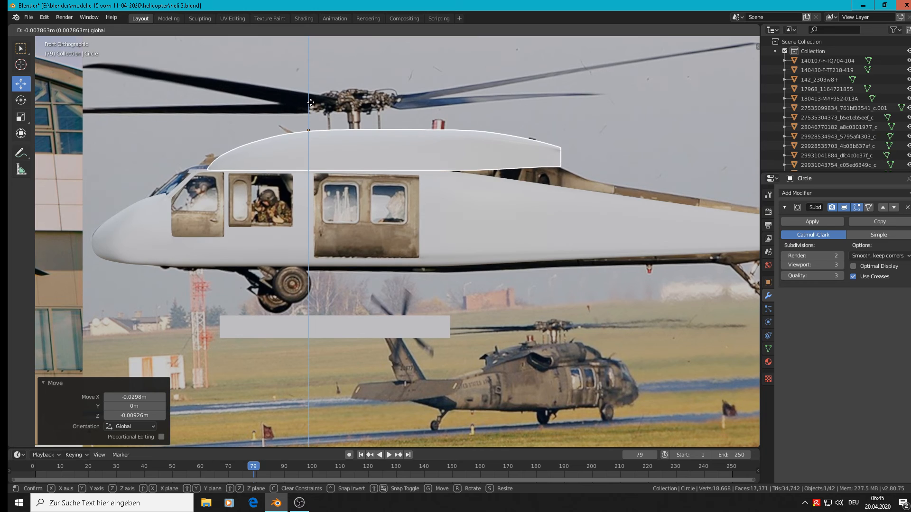
click(317, 101)
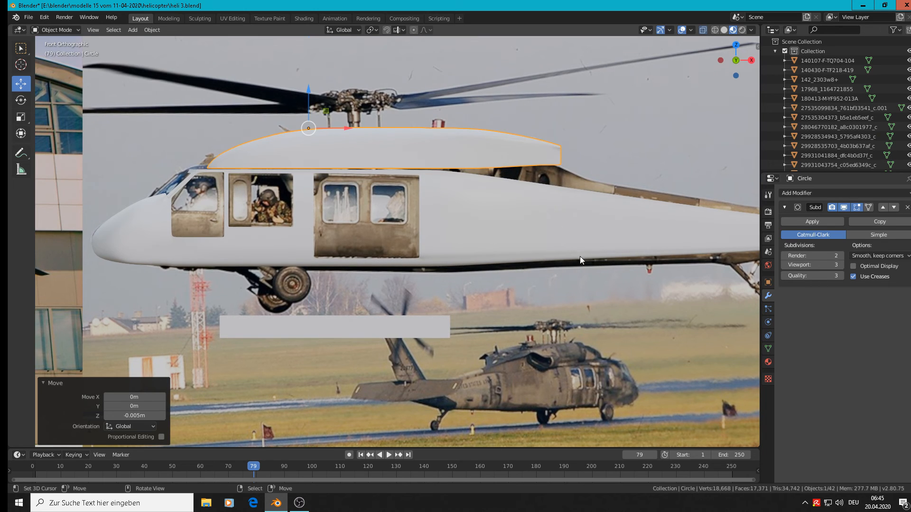
- Flatten the roof part by scaling it to 0.854 along Z
key(s)
key(z)
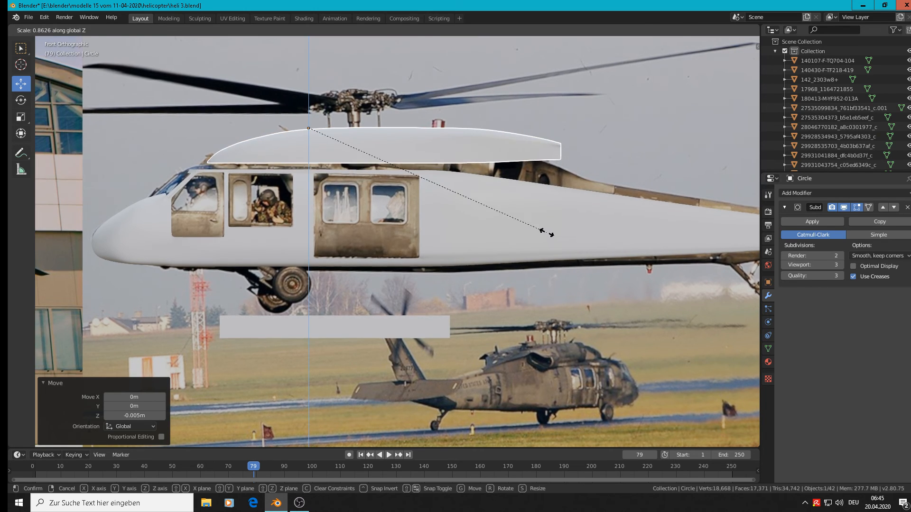
click(545, 232)
- Move the roof part by -0.0129 m along Z and by -0.0186 m along X to fit the photo
key(g)
key(z)
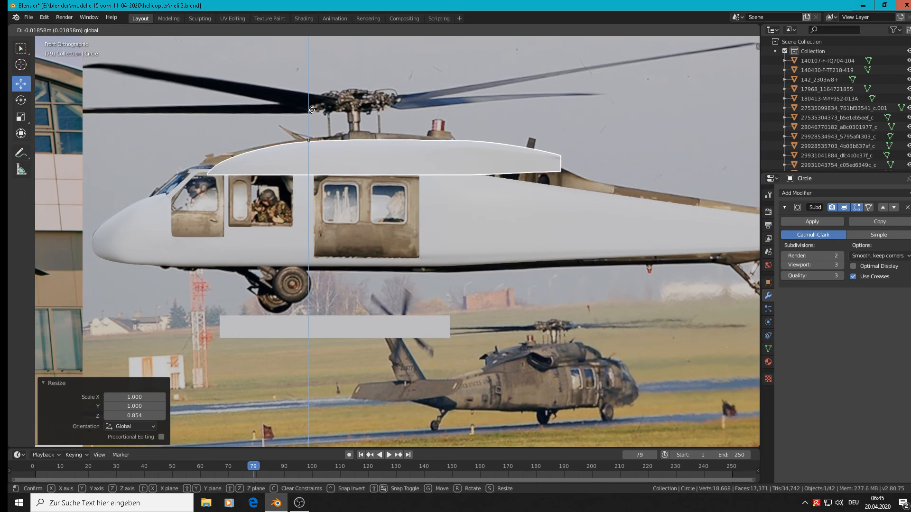
click(317, 110)
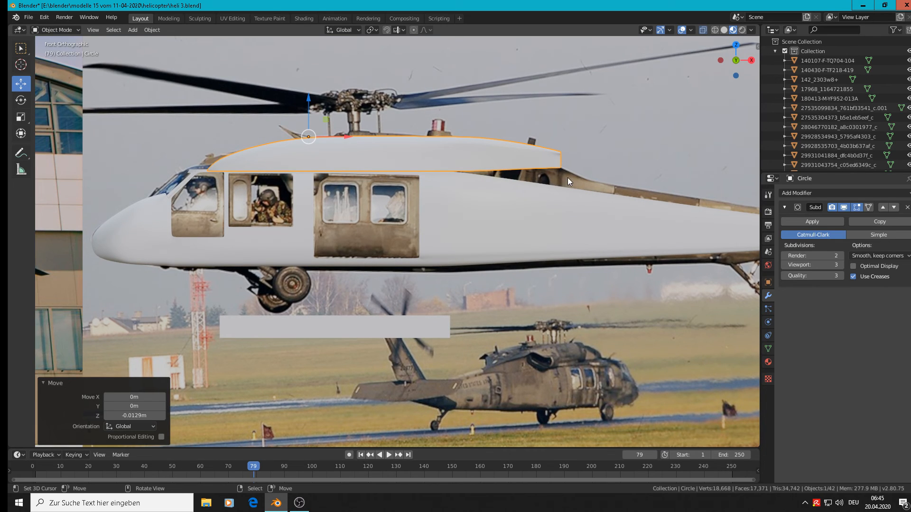
mouse_move(334, 137)
mouse_down()
mouse_move(403, 137)
mouse_move(326, 137)
mouse_up()
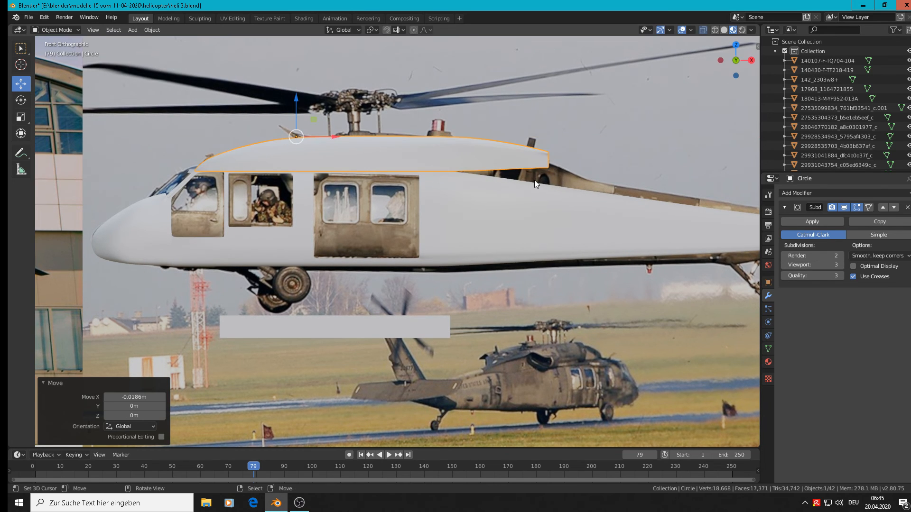
- Stretch the roof part to 1.115 along X, shift it along X toward the tail, and enter Edit Mode
key(s)
key(x)
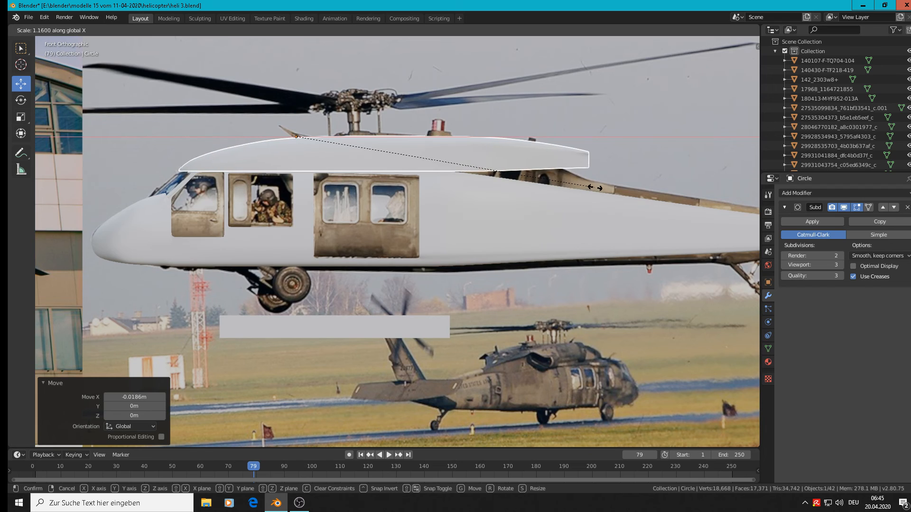
click(581, 191)
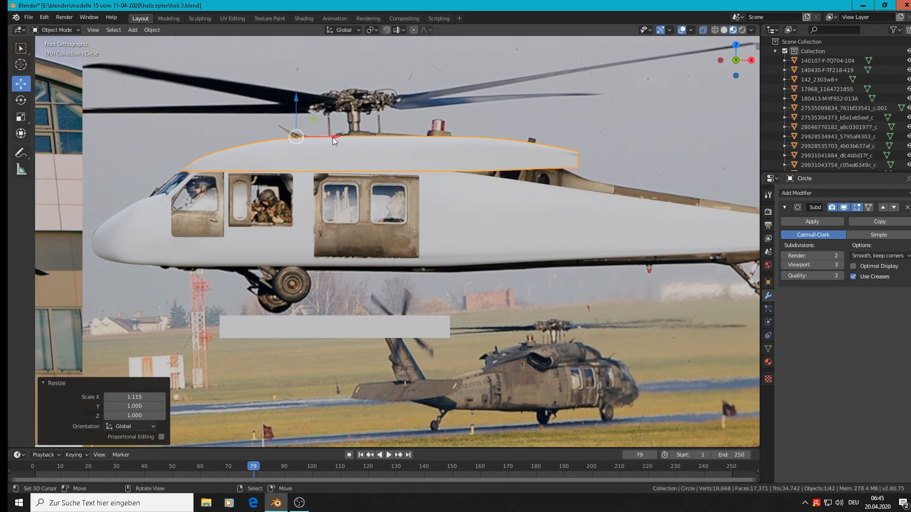
mouse_move(333, 138)
mouse_down()
mouse_move(356, 137)
mouse_move(347, 136)
mouse_up()
key(Tab)
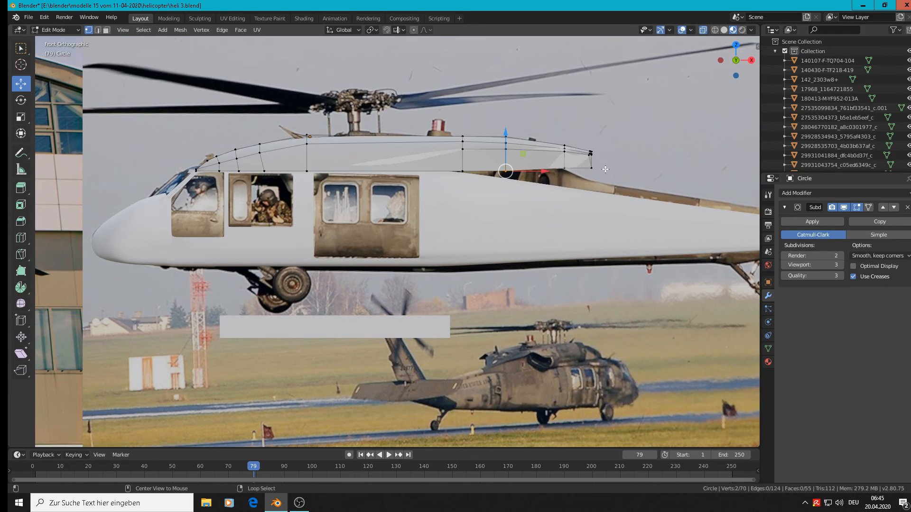
alt+click(594, 154)
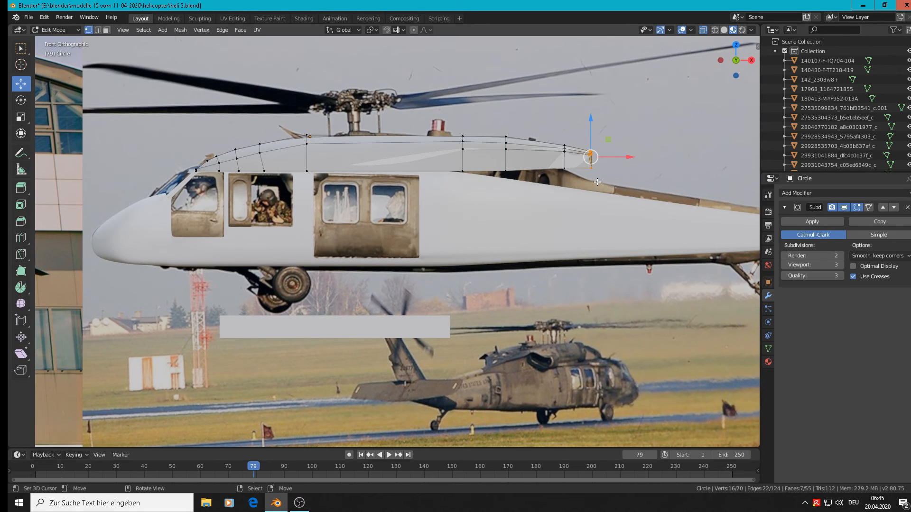
key(s)
key(x)
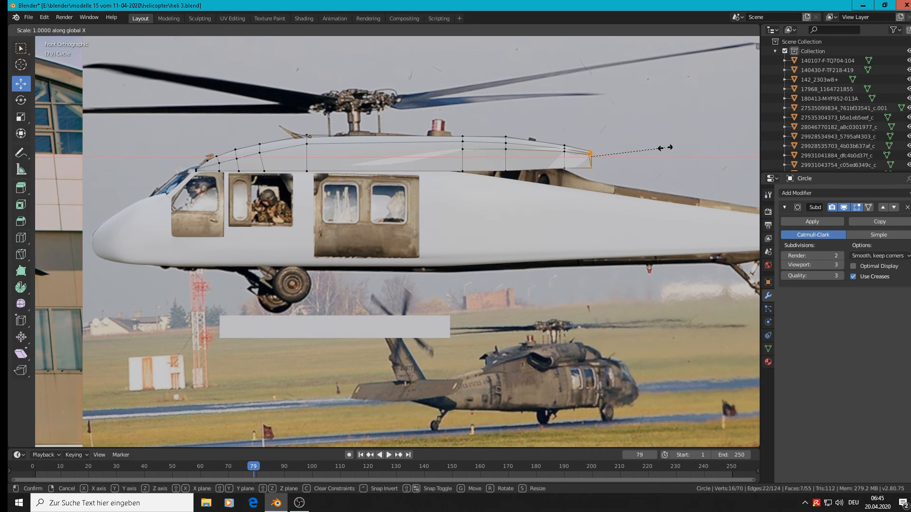
right_click(664, 148)
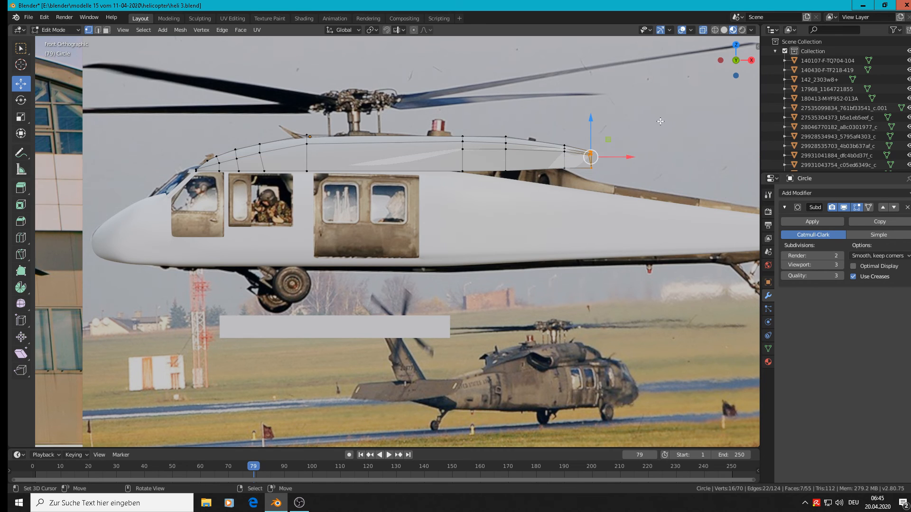
- Move the lower rear corner vertices outward, one by 0.0024 m X and -0.000481 m Z, the other by 0.00212 m X
scroll(619, 162, up, 10)
scroll(497, 176, up, 1)
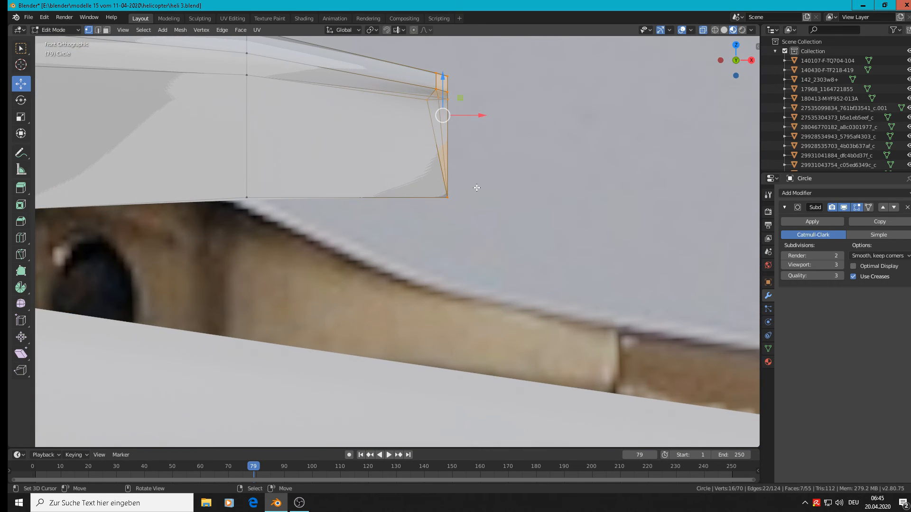
click(445, 198)
key(g)
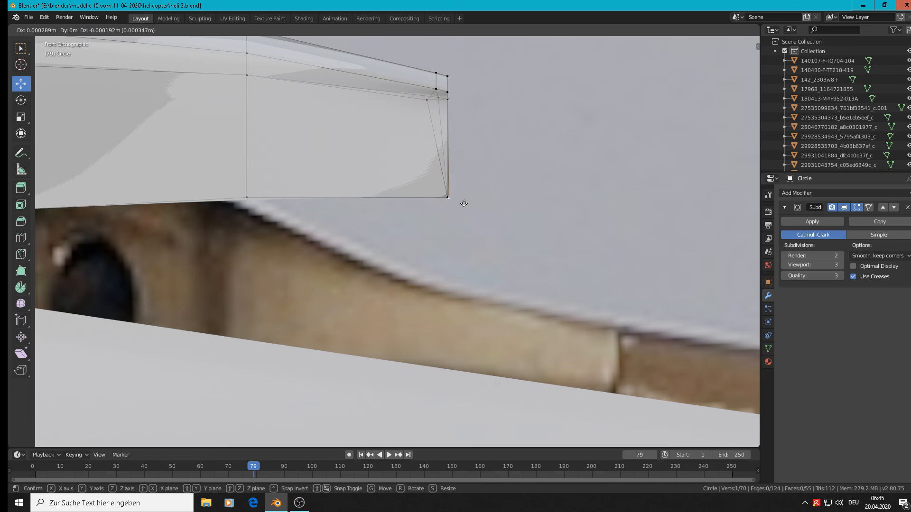
click(473, 205)
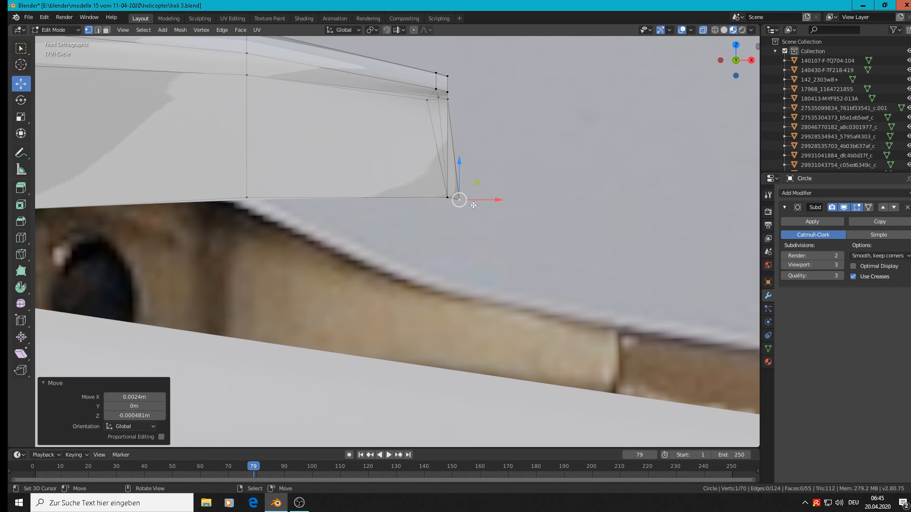
right_click(449, 199)
mouse_move(486, 199)
mouse_down()
mouse_move(469, 203)
mouse_move(494, 203)
mouse_move(469, 198)
mouse_up()
click(457, 199)
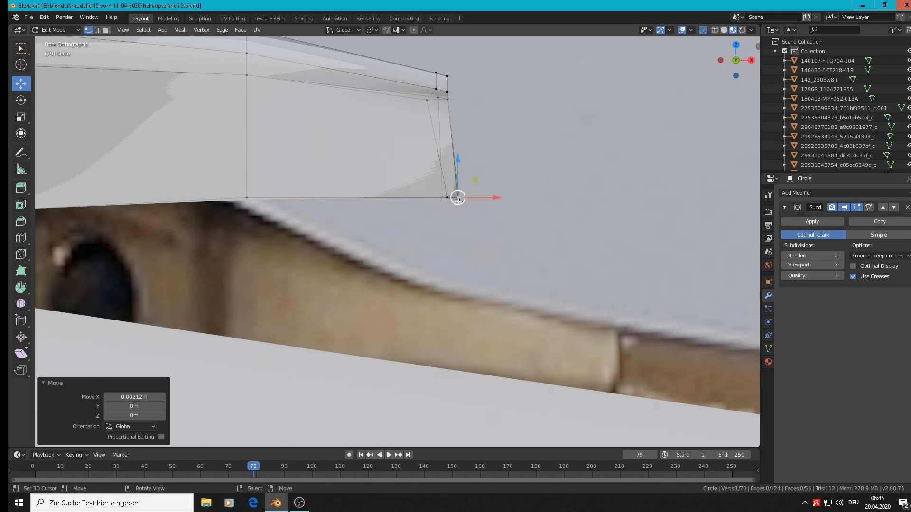
- Move the lower vertex just inside the rear corner by -0.00192 m along X
click(438, 196)
key(g)
drag(464, 200, 463, 199)
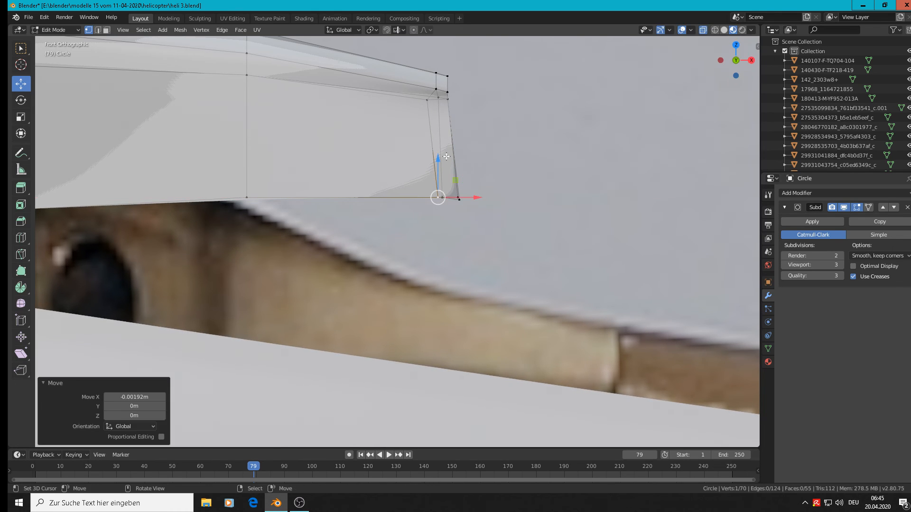
- Flatten the inner edge loop beside the roof part's rear end by scaling it to 0 along X
alt+click(436, 167)
mouse_move(442, 176)
middle_down()
mouse_move(437, 205)
mouse_move(441, 191)
middle_up()
key(s)
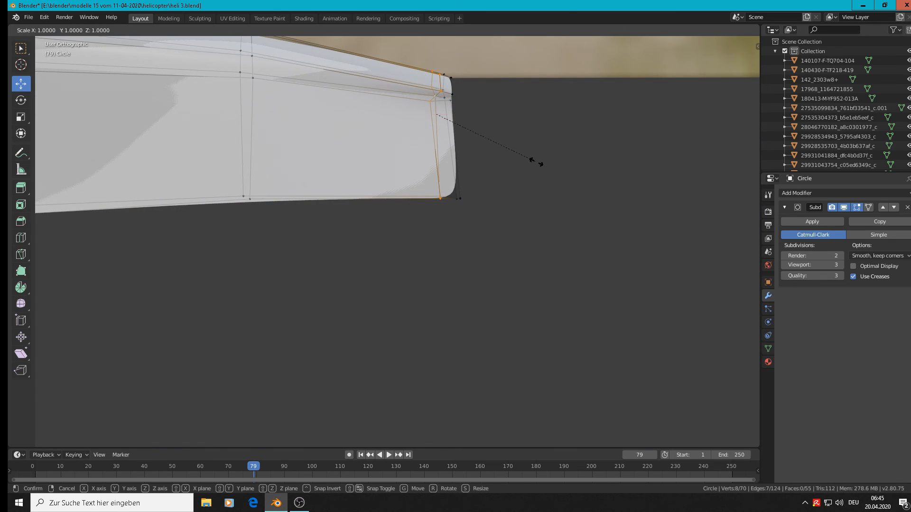
key(x)
key(0)
key(Return)
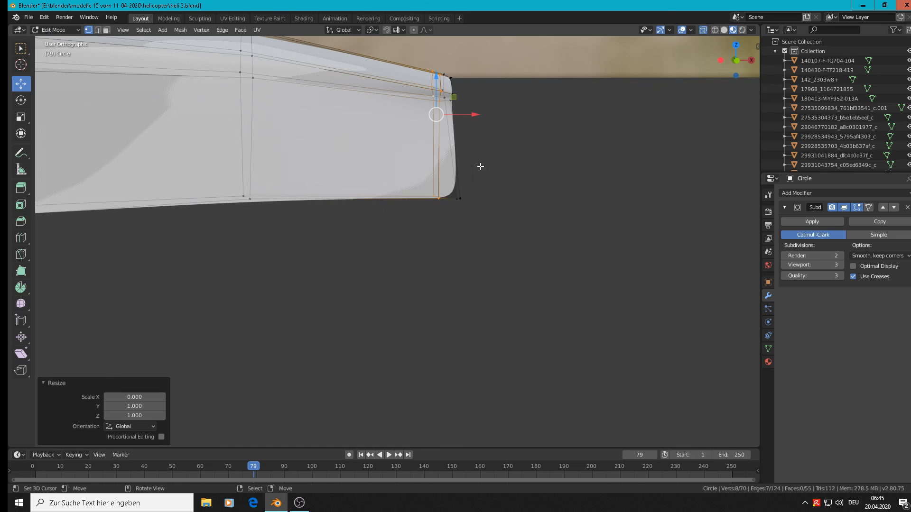
- Flatten the outermost rear edge loop by scaling it to 0 along X, and move it by -0.00133 m along X
alt+click(460, 170)
key(s)
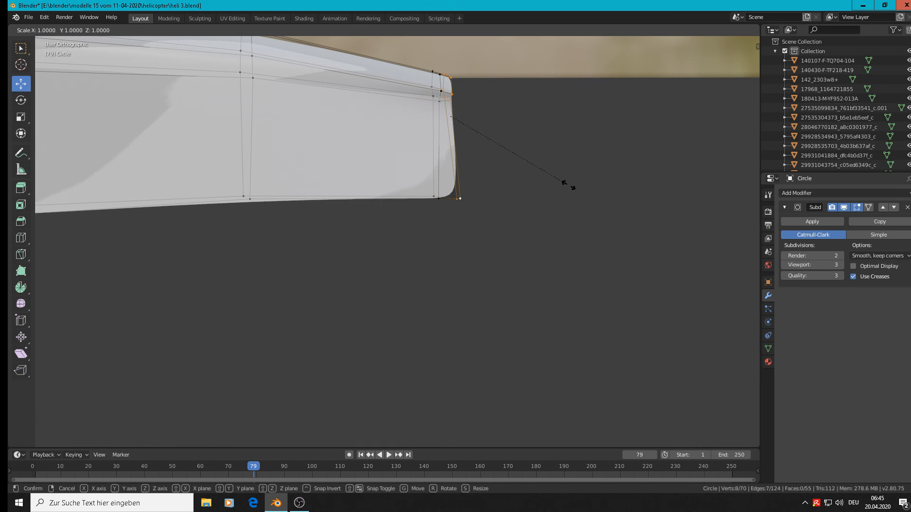
key(x)
key(0)
key(Return)
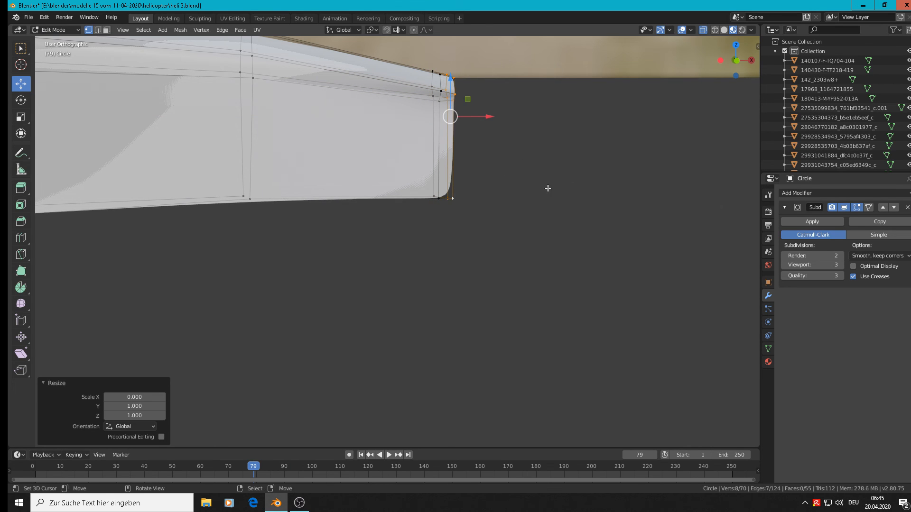
scroll(546, 188, down, 3)
middle_drag(519, 166, 501, 155)
drag(530, 151, 522, 148)
scroll(628, 226, down, 4)
shift+middle_drag(628, 226, 569, 210)
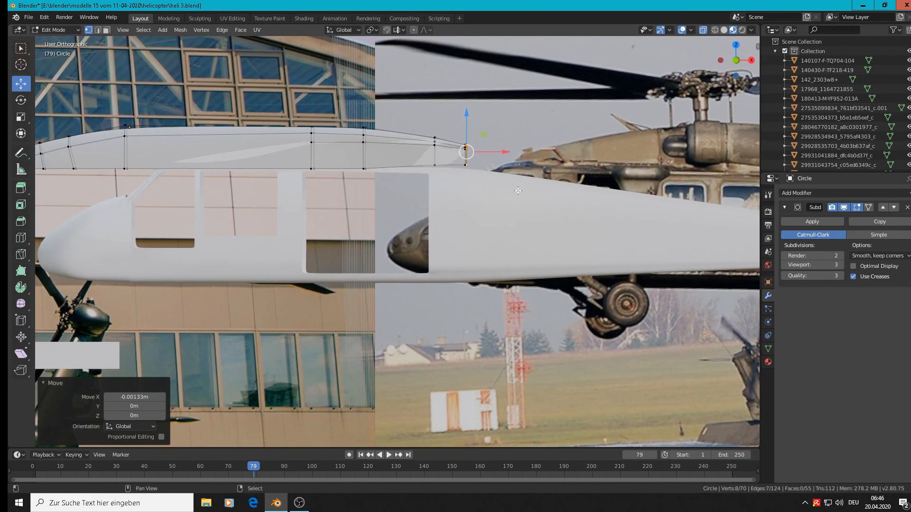
- Lower all rear-end vertices by -0.0377 m along Z using smooth proportional editing with a size of 0.198, following the photo's roofline
key(alt+a)
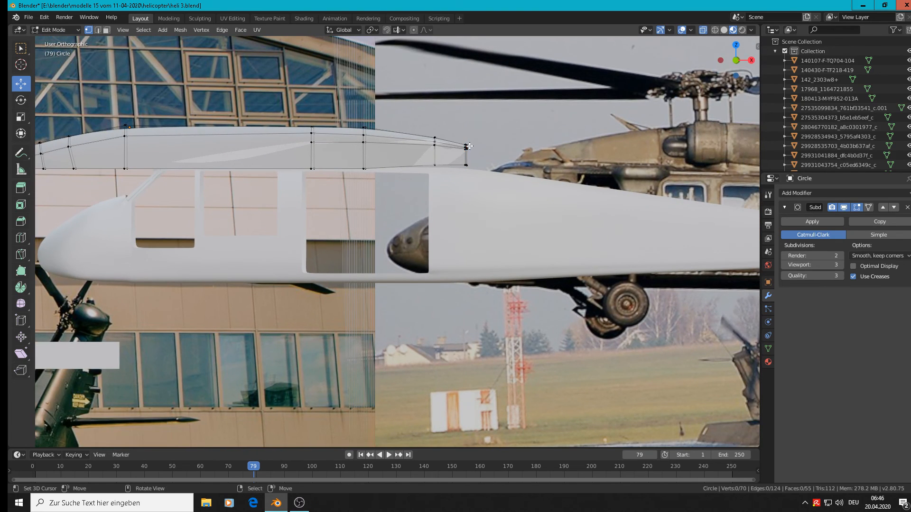
key(b)
drag(455, 135, 475, 179)
click(414, 30)
scroll(545, 109, down, 1)
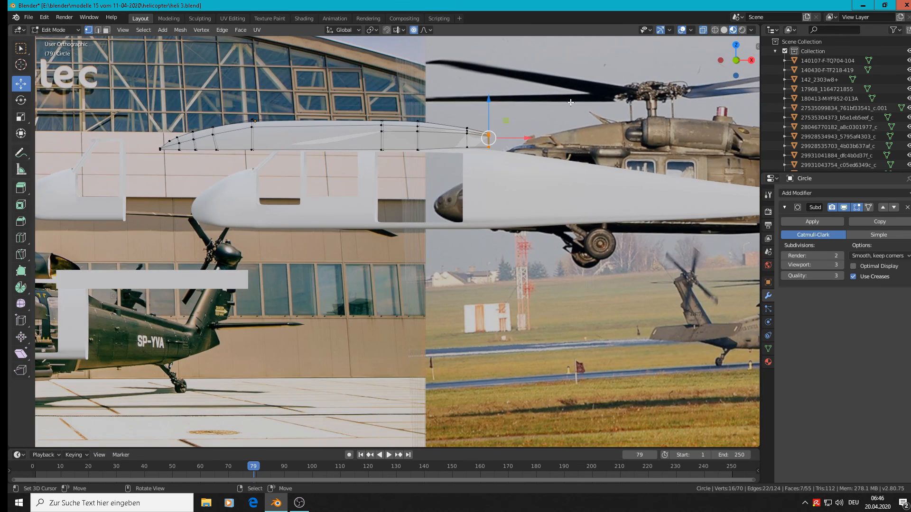
key(KP_1)
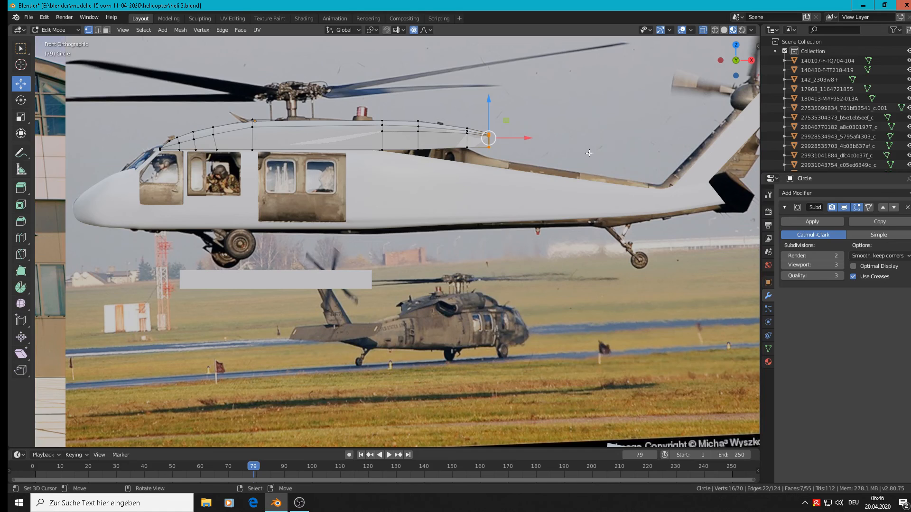
key(g)
key(z)
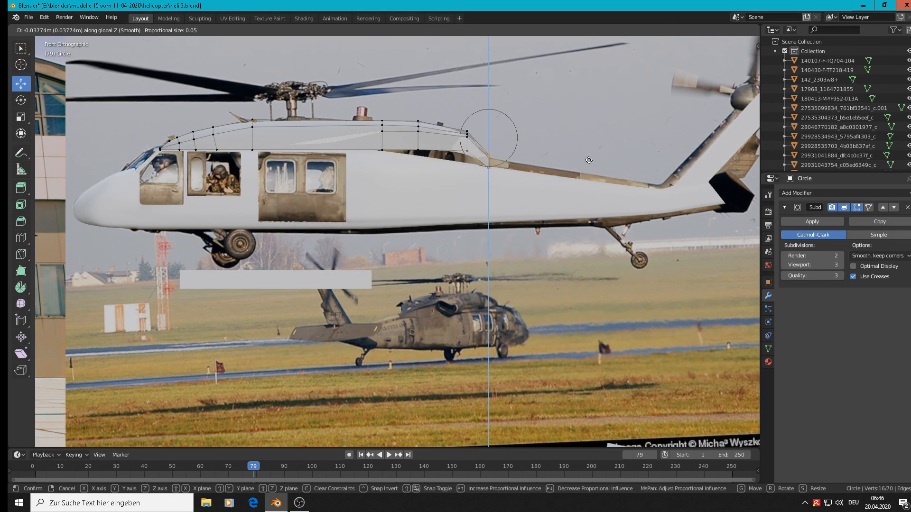
scroll(588, 163, down, 8)
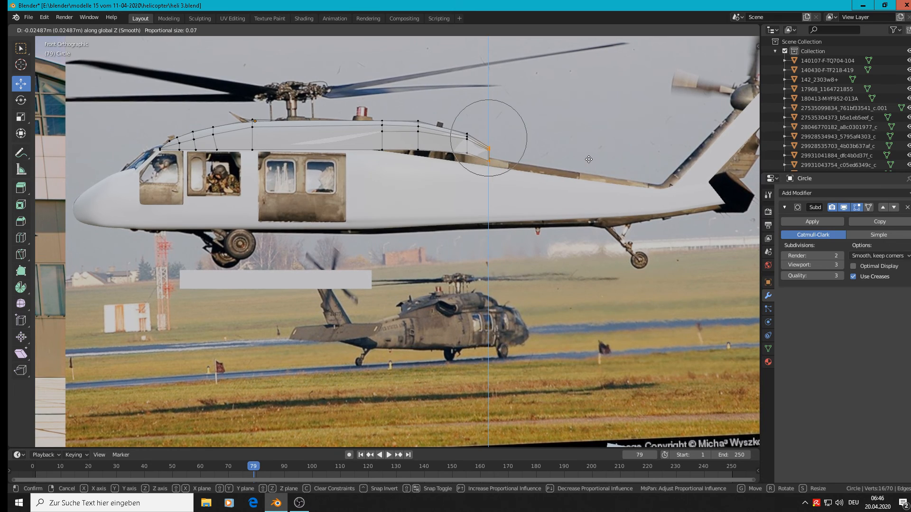
scroll(586, 161, down, 5)
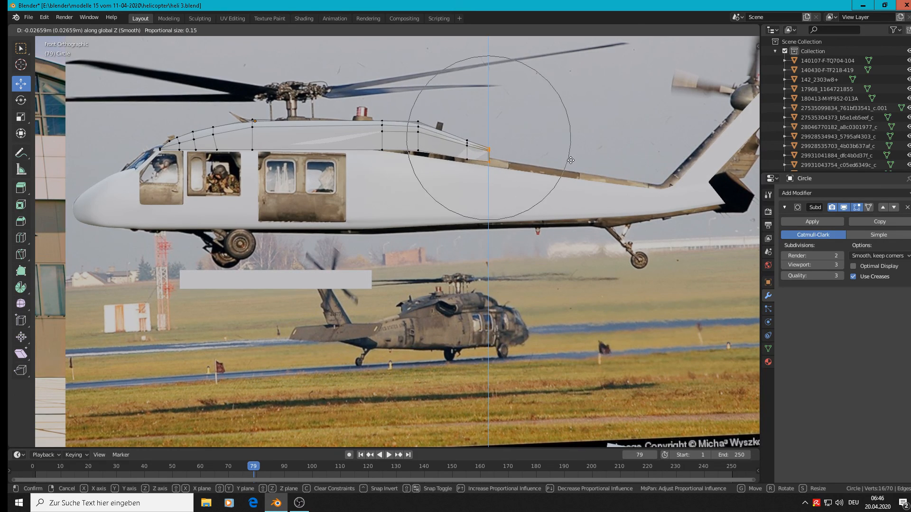
scroll(569, 167, down, 1)
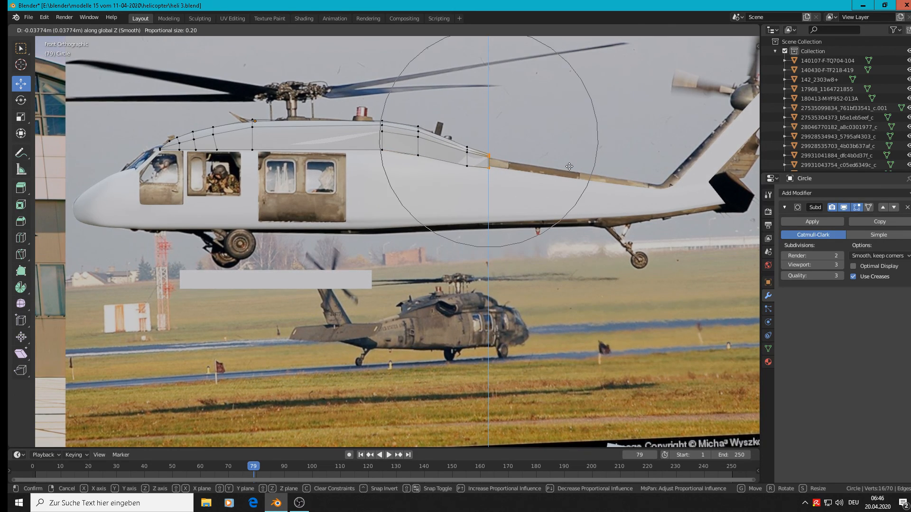
click(569, 167)
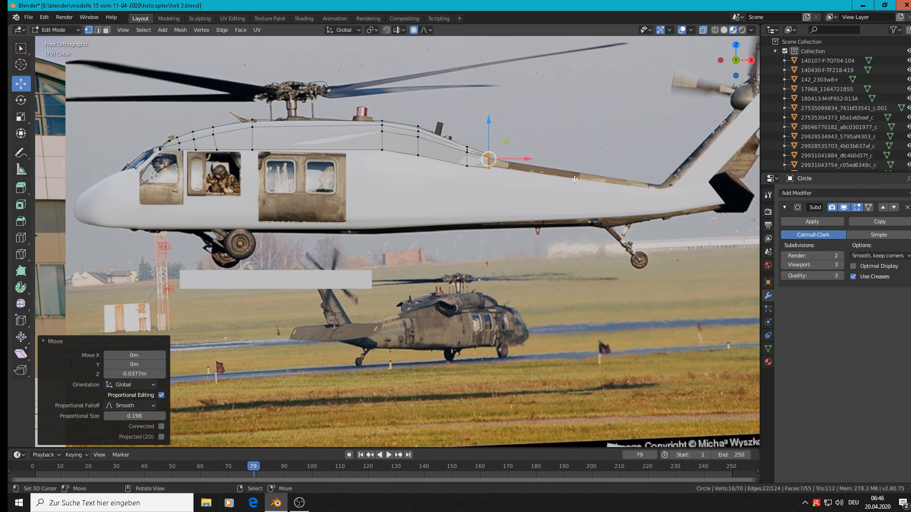
- Raise the whole roof part slightly along Z in Object Mode, and return to Edit Mode
key(Tab)
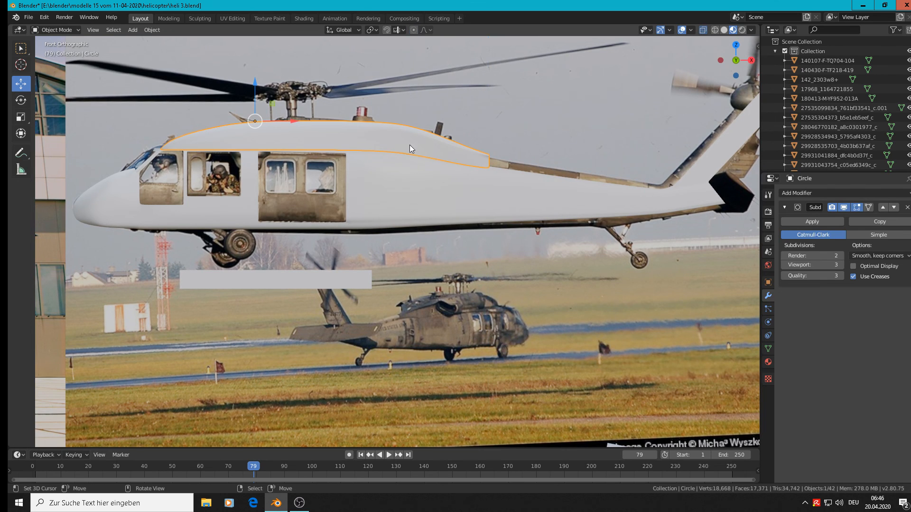
drag(252, 87, 367, 124)
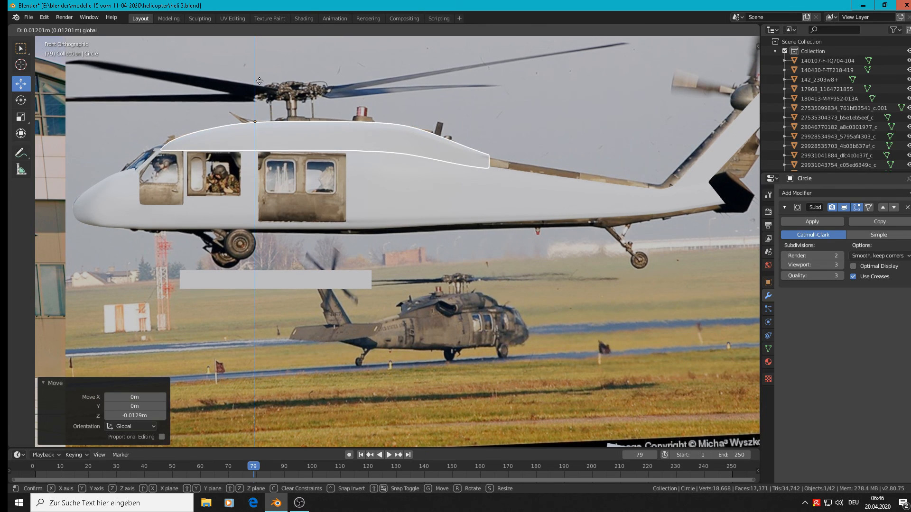
key(Tab)
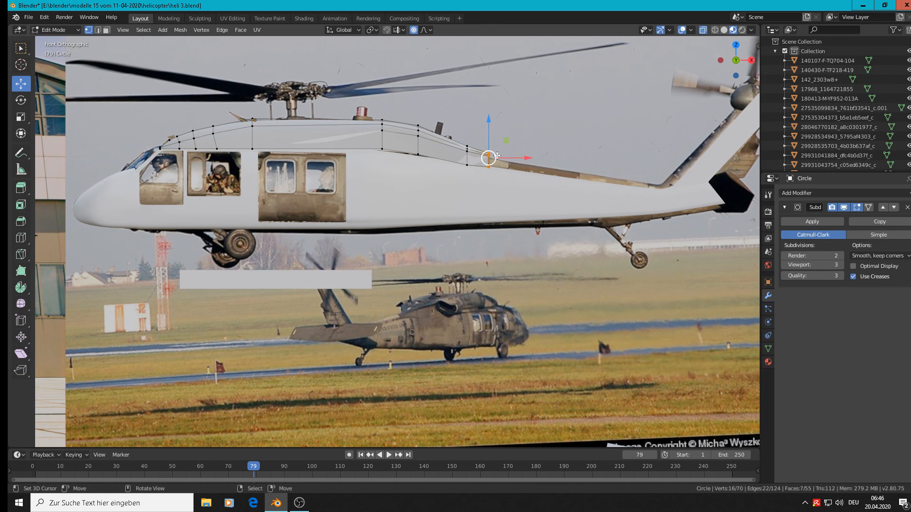
key(g)
key(z)
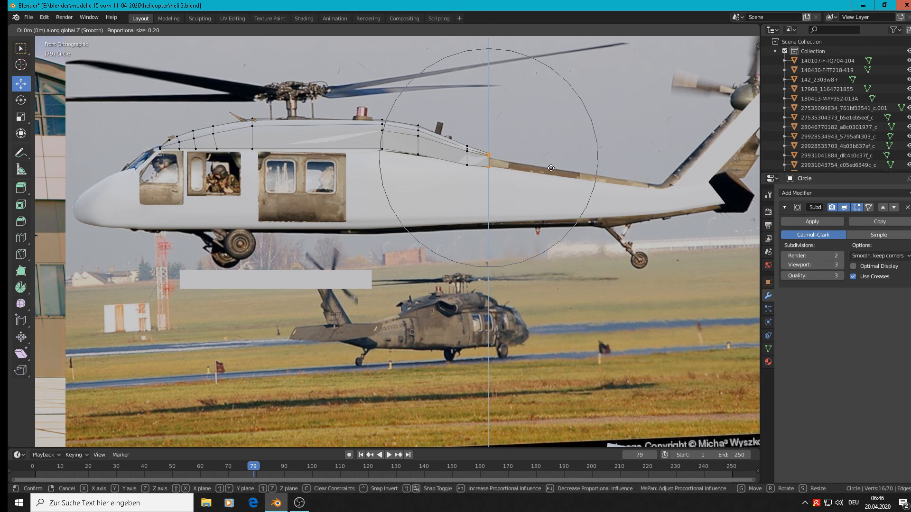
scroll(551, 167, down, 4)
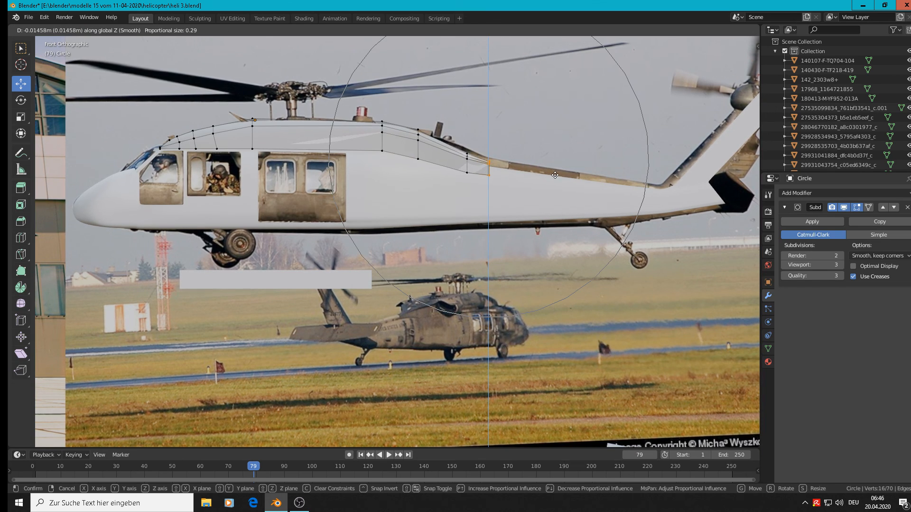
right_click(551, 170)
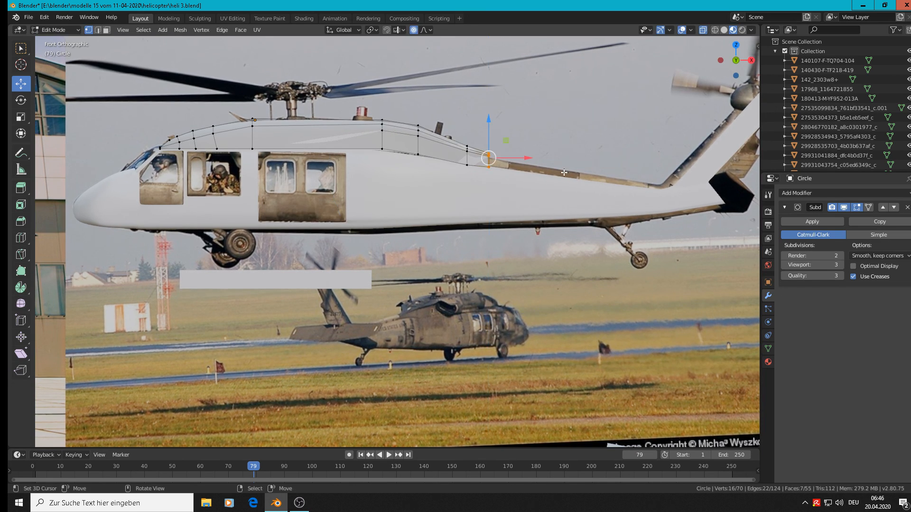
- Lower the vertical edge line where the roof begins sloping toward the tail slightly along Z, and return to Object Mode
alt+click(388, 137)
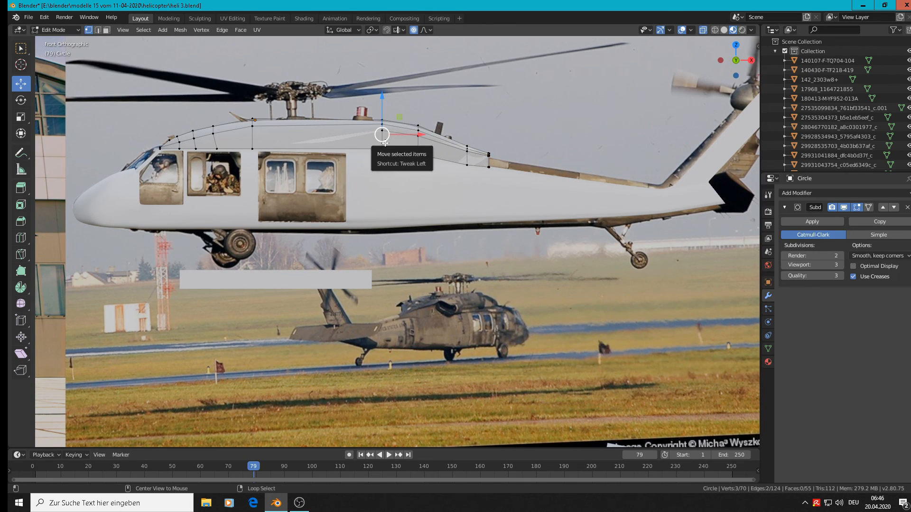
key(alt+a)
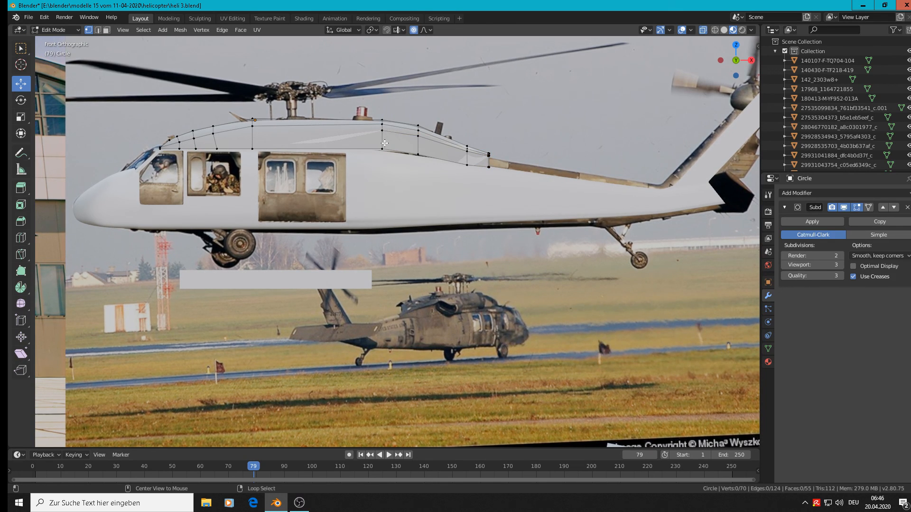
alt+click(383, 138)
key(x)
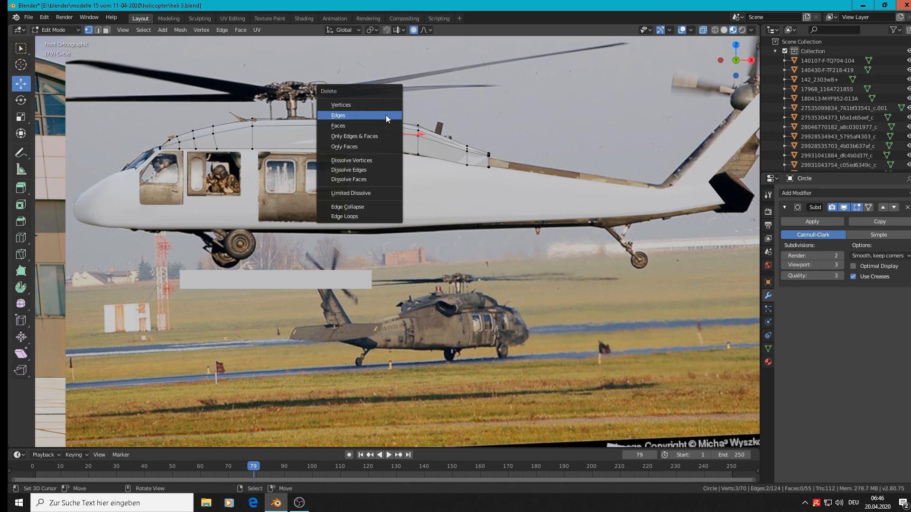
key(Escape)
key(c)
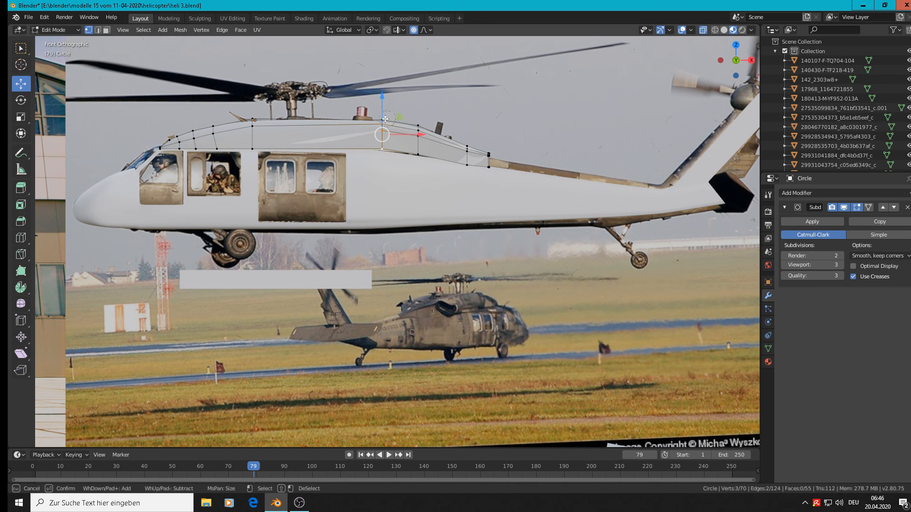
click(385, 119)
key(Escape)
drag(381, 100, 382, 104)
key(Tab)
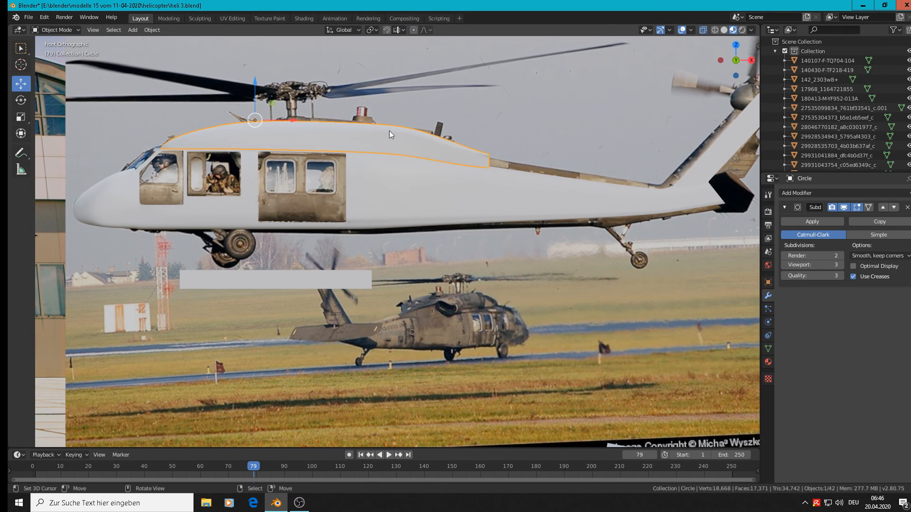
- Shift the roof part about 0.017 m toward the tail in Object Mode, and add one centred loop cut across its long middle section in Edit Mode
key(g)
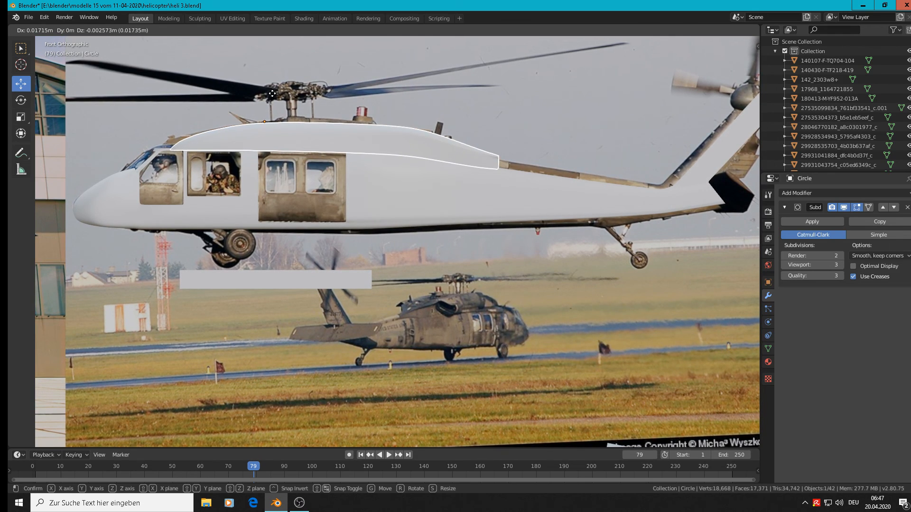
click(272, 94)
key(Tab)
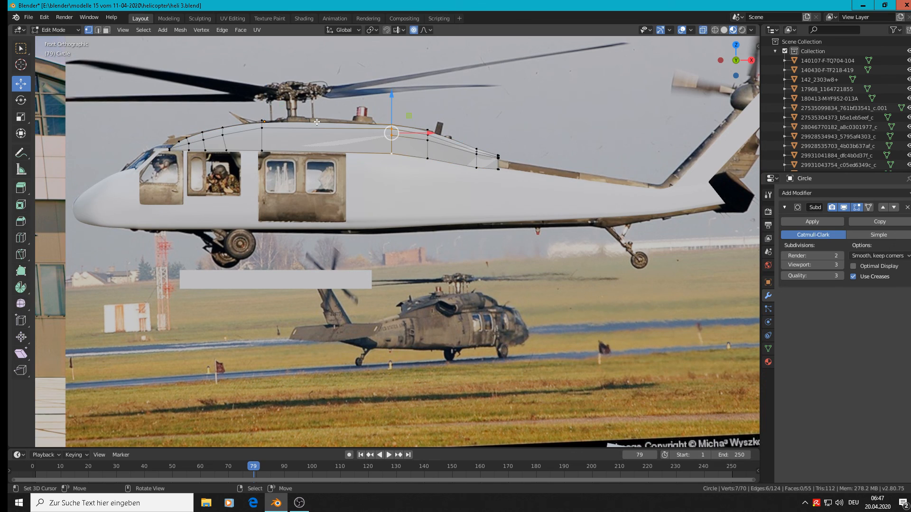
key(ctrl+r)
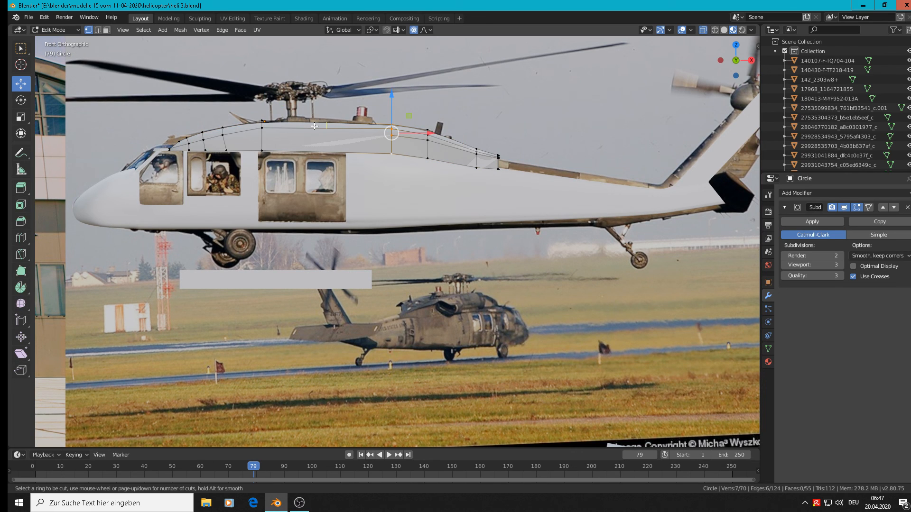
click(309, 125)
right_click(318, 125)
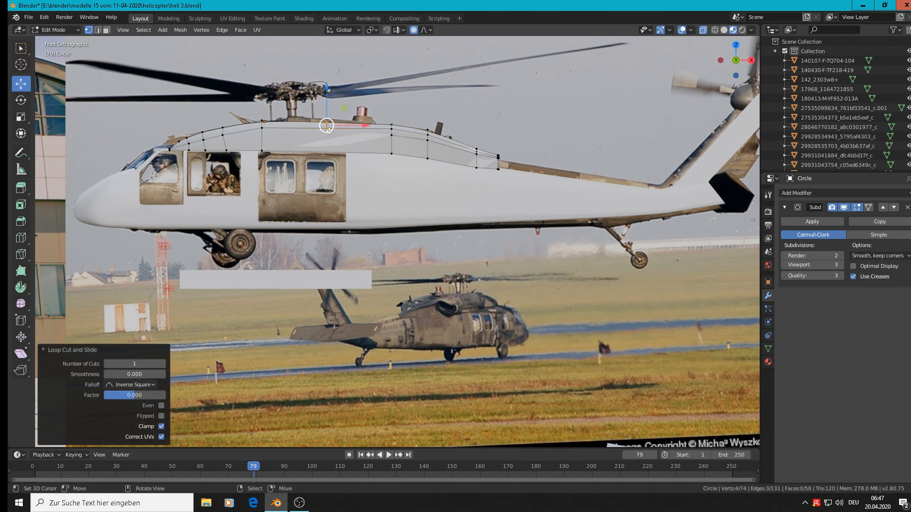
- Raise the new middle edge loop along Z by 0.00172 m and about 0.0086 m more with smooth proportional editing, and return to Object Mode
drag(352, 126, 323, 107)
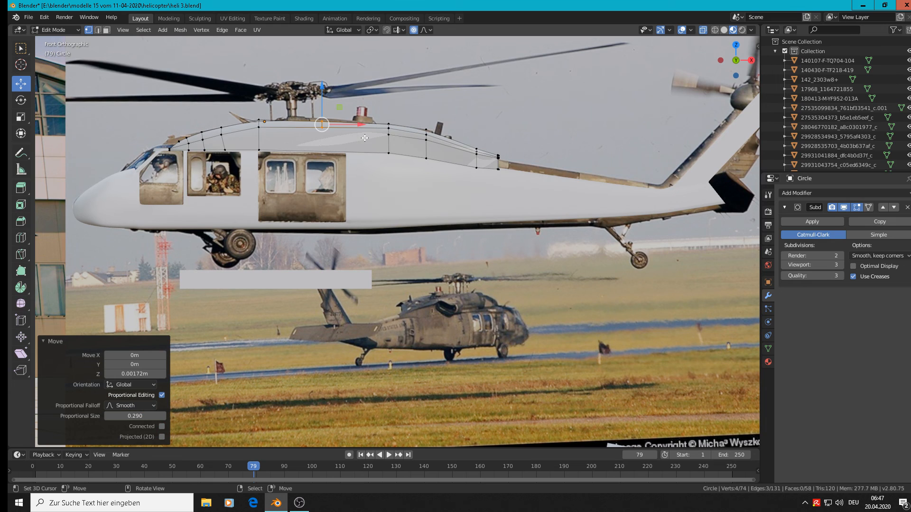
key(g)
key(z)
scroll(363, 135, up, 4)
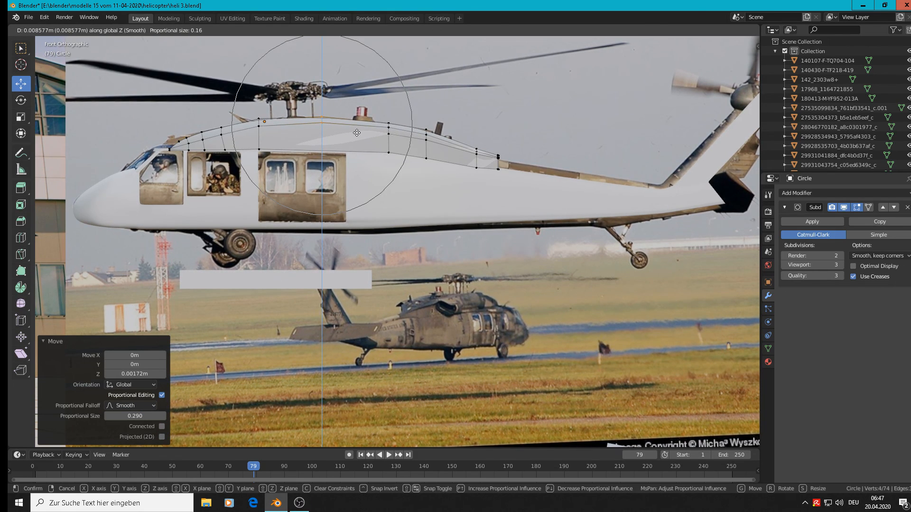
click(356, 132)
key(Tab)
- In top view, move the roof part 7.64 m along Y onto the fuselage
middle_drag(473, 192, 455, 176)
key(KP_1)
scroll(433, 169, up, 3)
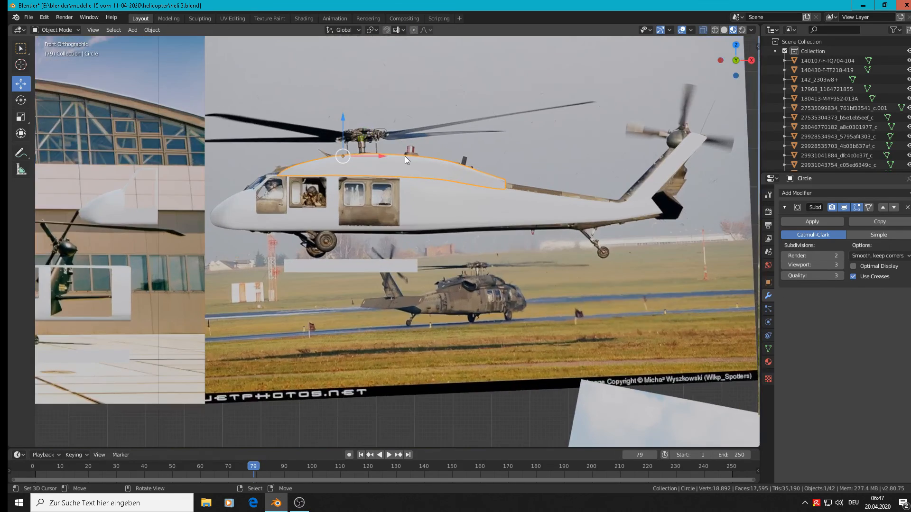
middle_drag(455, 206, 478, 220)
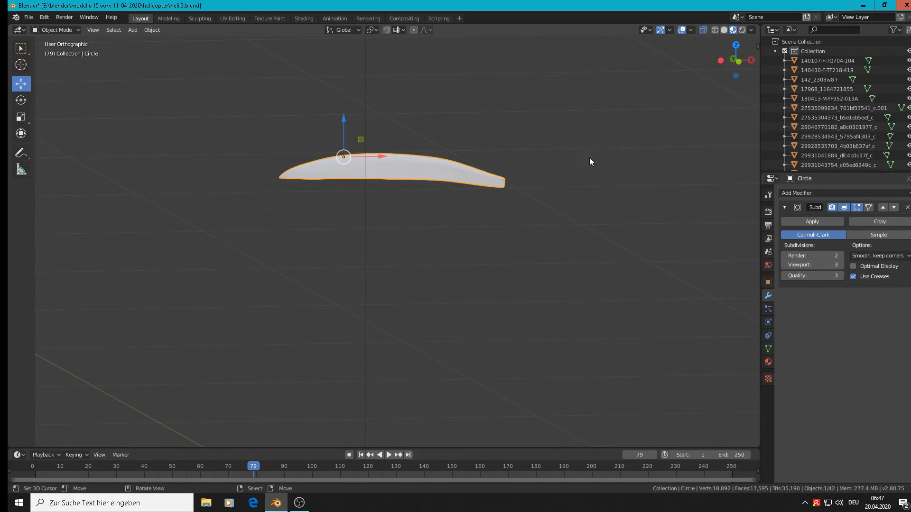
key(KP_7)
scroll(609, 174, down, 8)
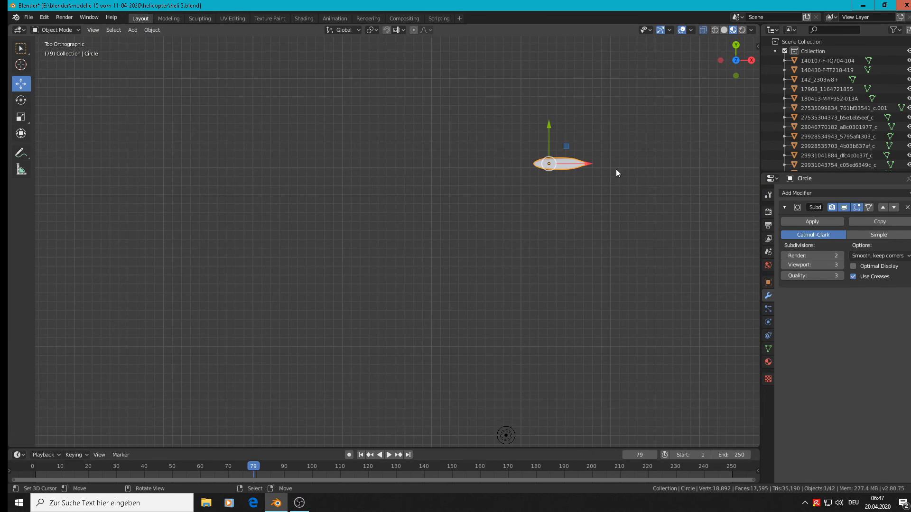
shift+middle_drag(690, 200, 516, 319)
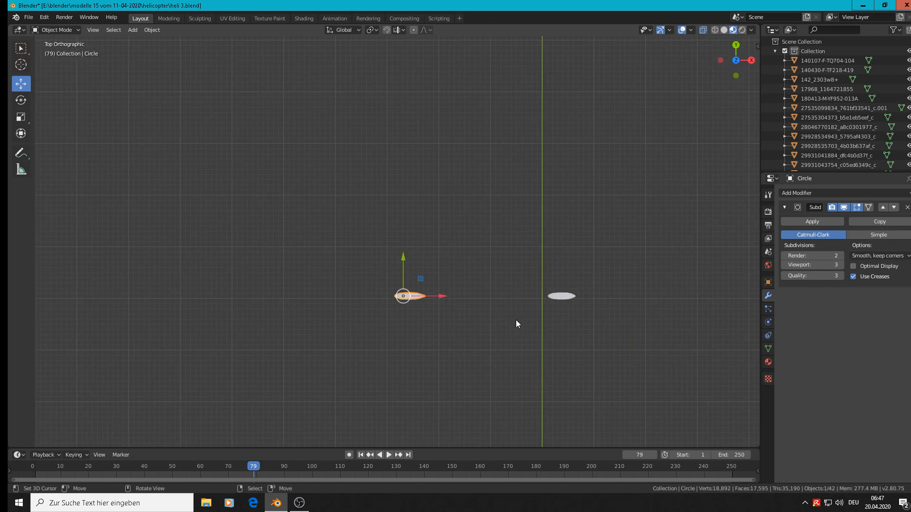
scroll(525, 303, down, 4)
scroll(511, 278, up, 1)
key(g)
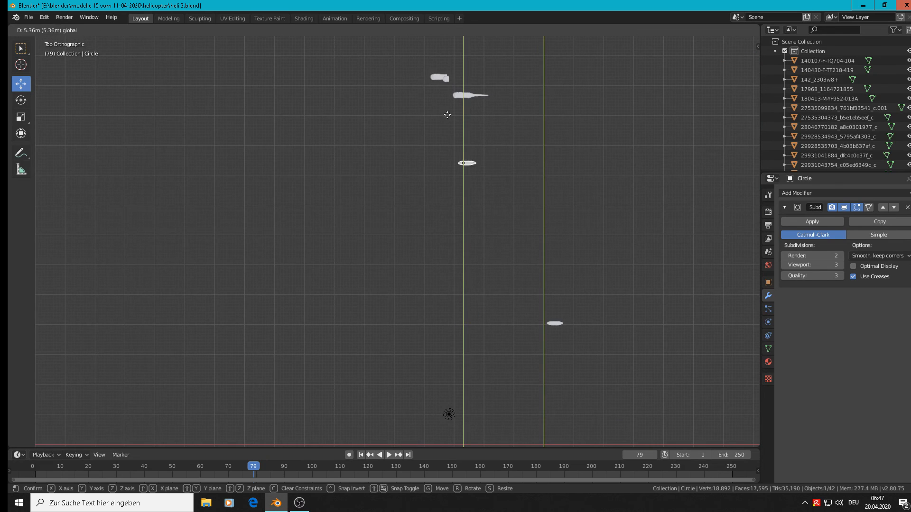
drag(439, 59, 439, 56)
key(KP_Decimal)
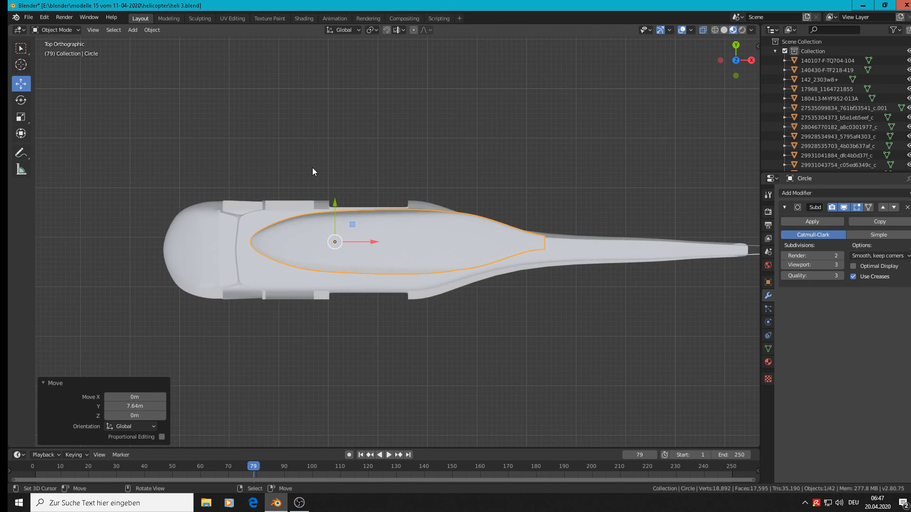
- Centre the roof part across the fuselage's width by moving it -0.0144 m along Y
key(g)
key(y)
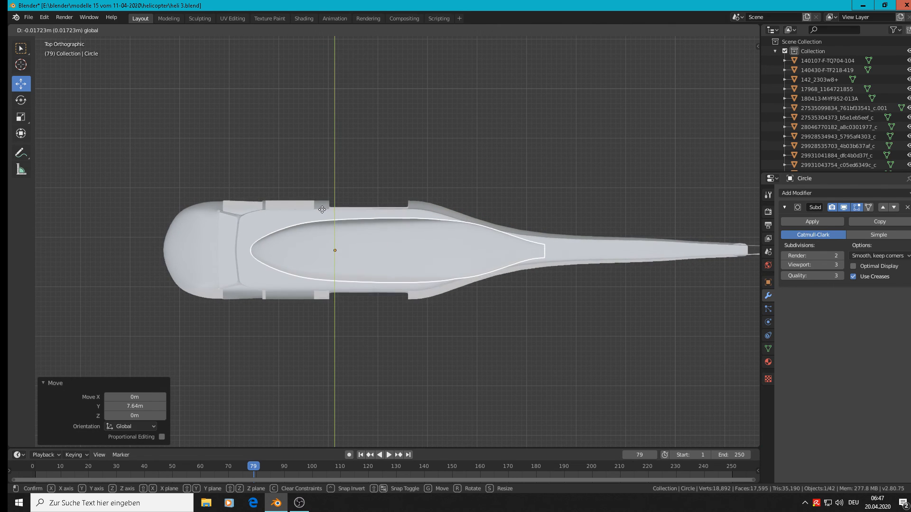
click(323, 209)
middle_drag(587, 336, 368, 274)
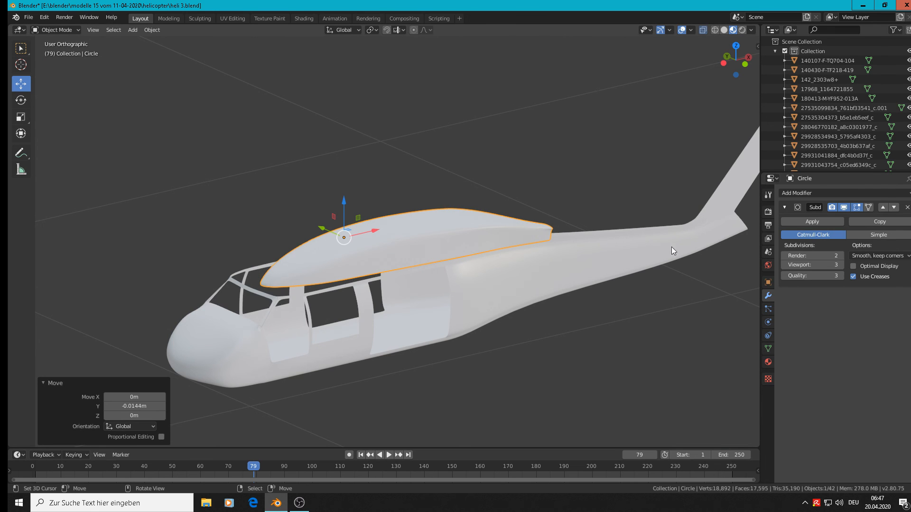
shift+middle_drag(642, 256, 305, 133)
scroll(474, 146, down, 3)
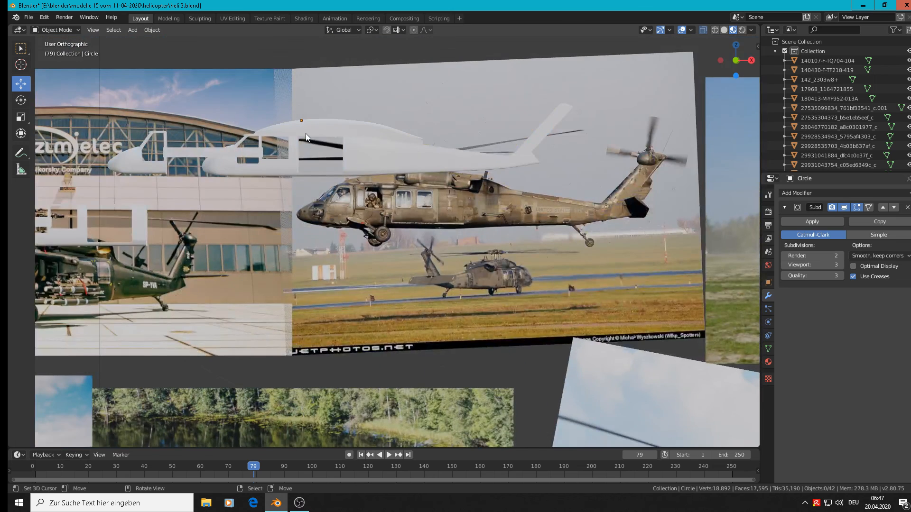
scroll(306, 133, up, 1)
key(KP_1)
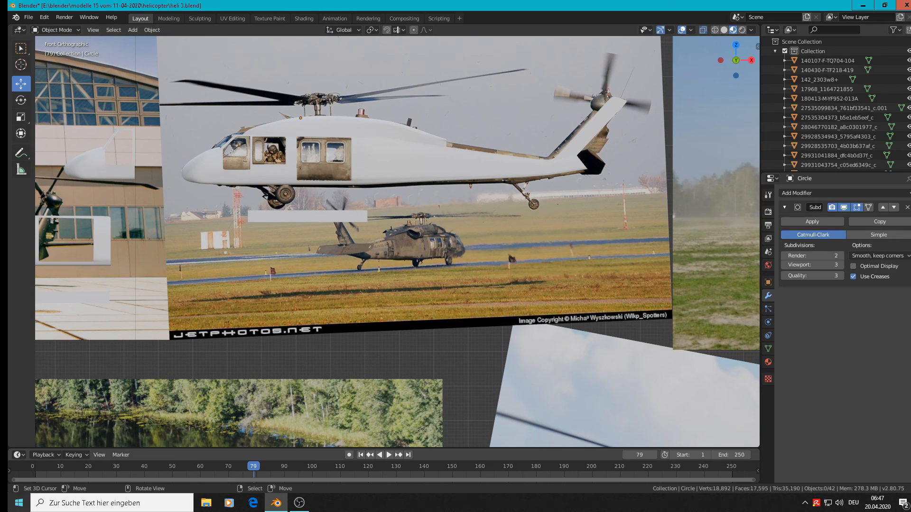
click(306, 504)
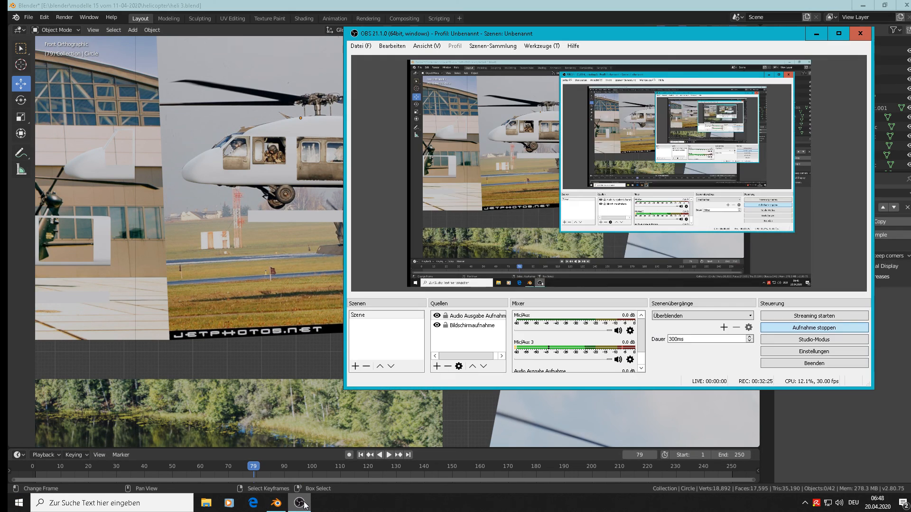